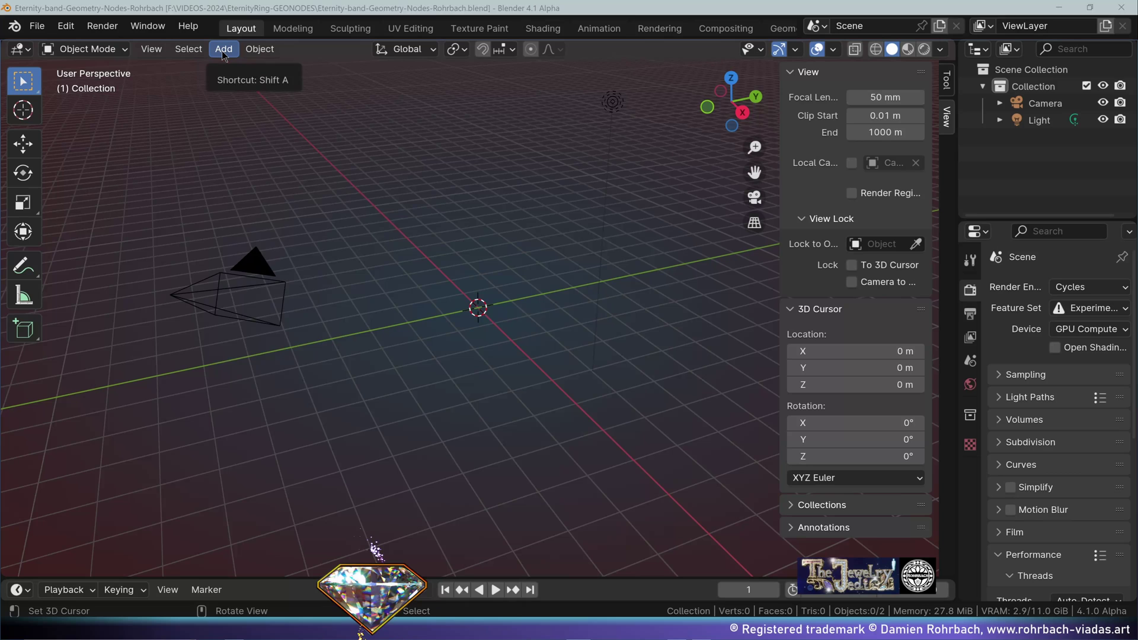
Add an upright mesh circle at the world origin with a radius of 17.3/2 m and an X rotation of 90°.
left_click(223, 49)
mouse_move(265, 69)
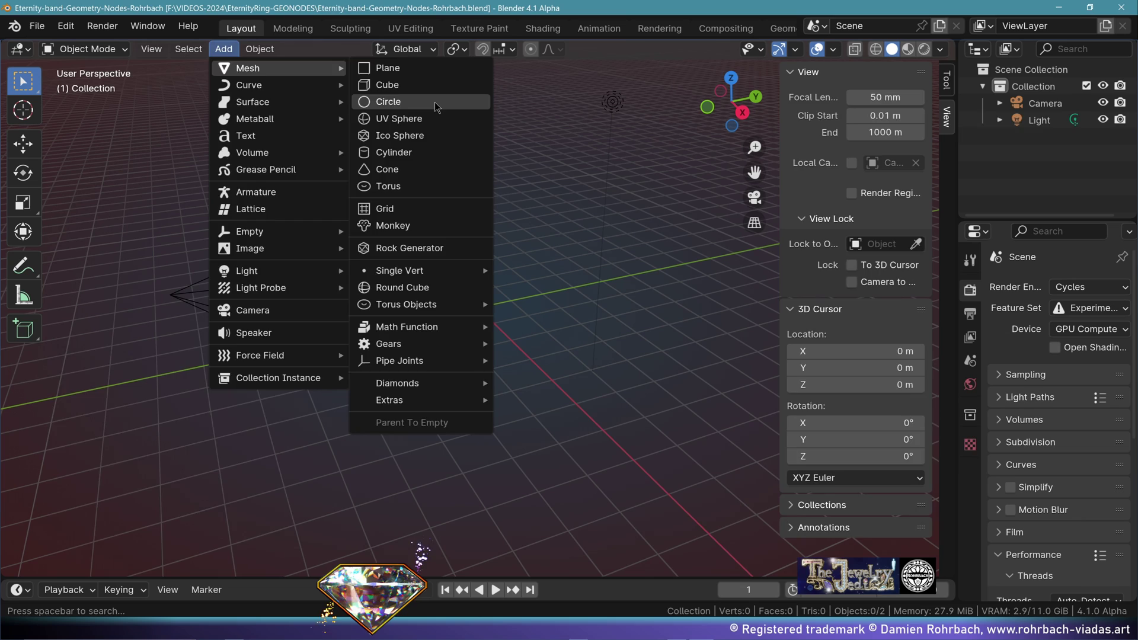
left_click(388, 101)
left_click(237, 401)
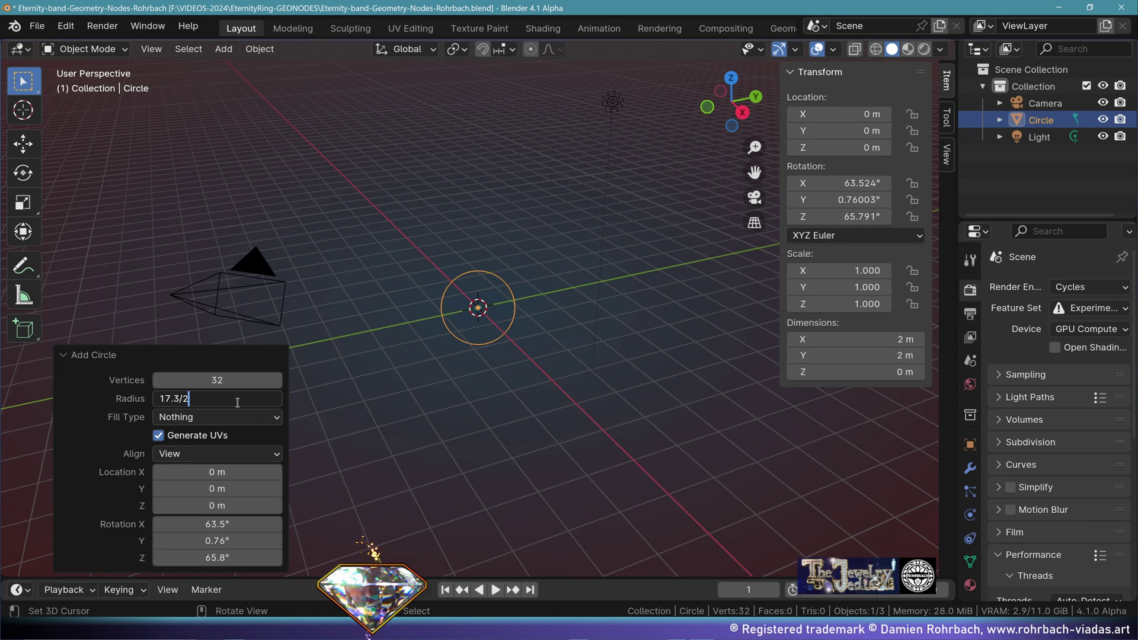
key("Return")
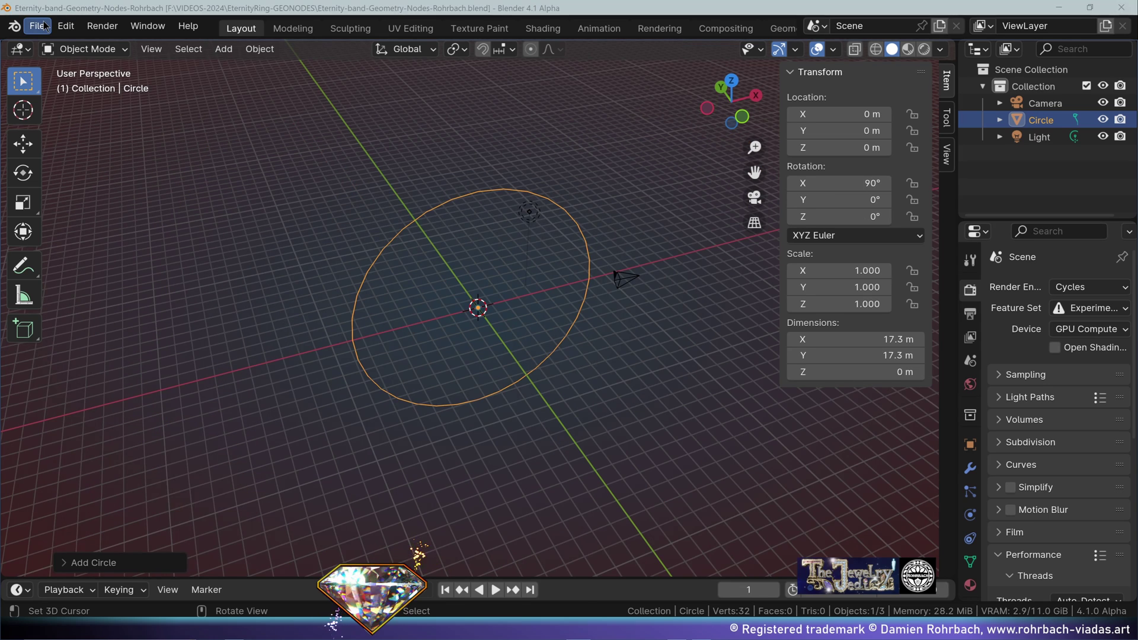
Append the diamond object to the scene and scale it uniformly to 2.5 m in X and Y.
left_click(37, 25)
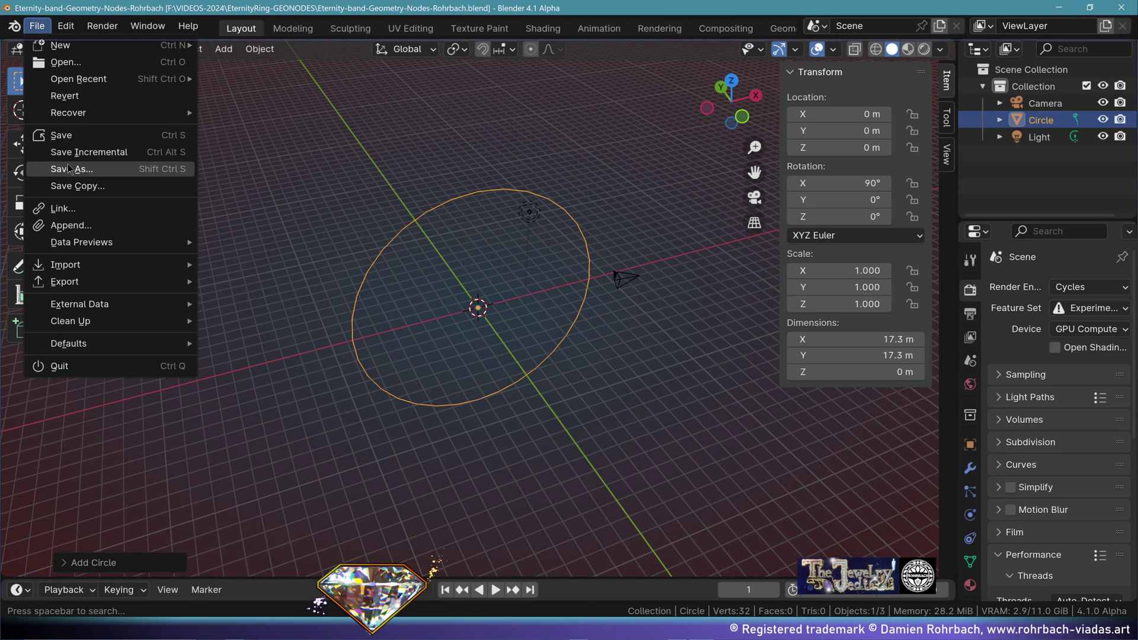
left_click(92, 226)
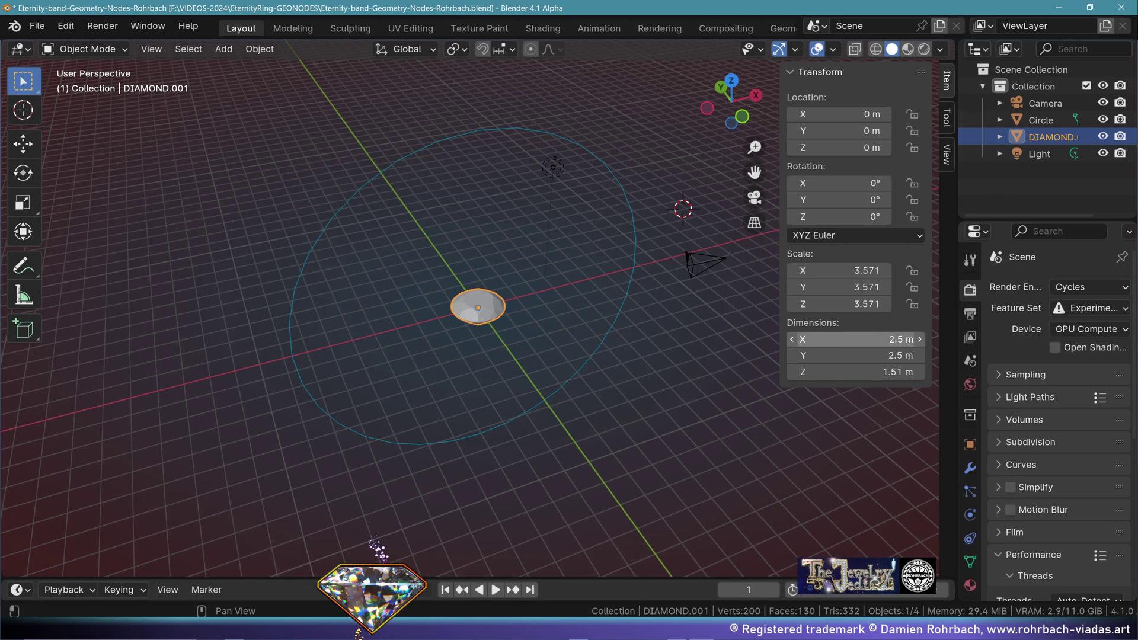
left_click_drag(845, 339, 845, 356)
type("2")
key("Return")
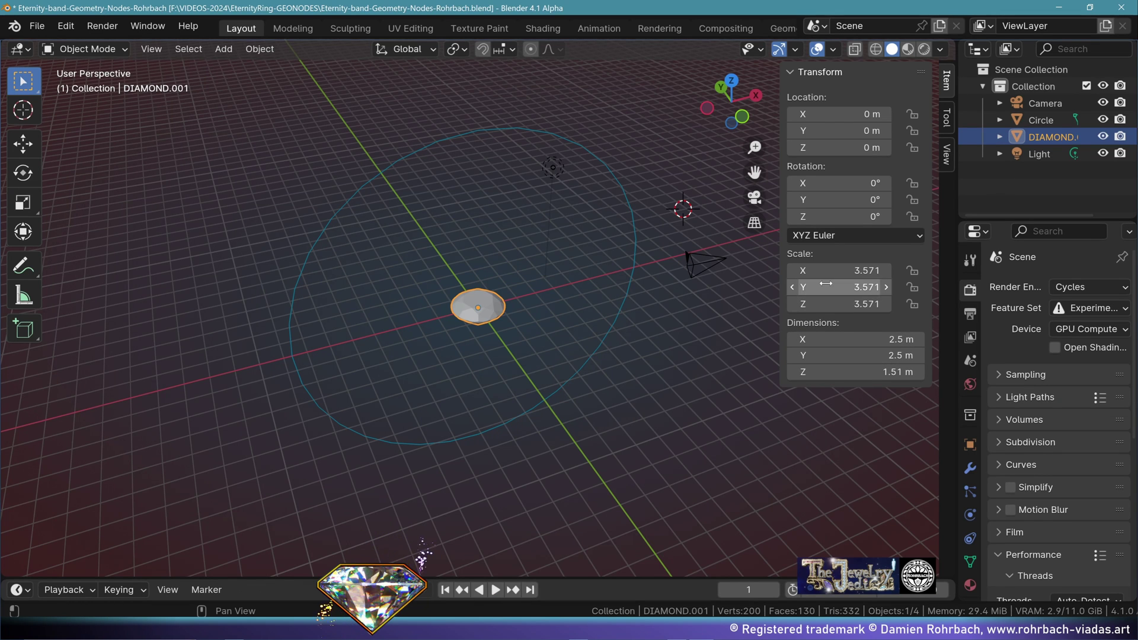
left_click(827, 286)
key("ctrl+c")
double_click(834, 306)
key("ctrl+v")
key("Return")
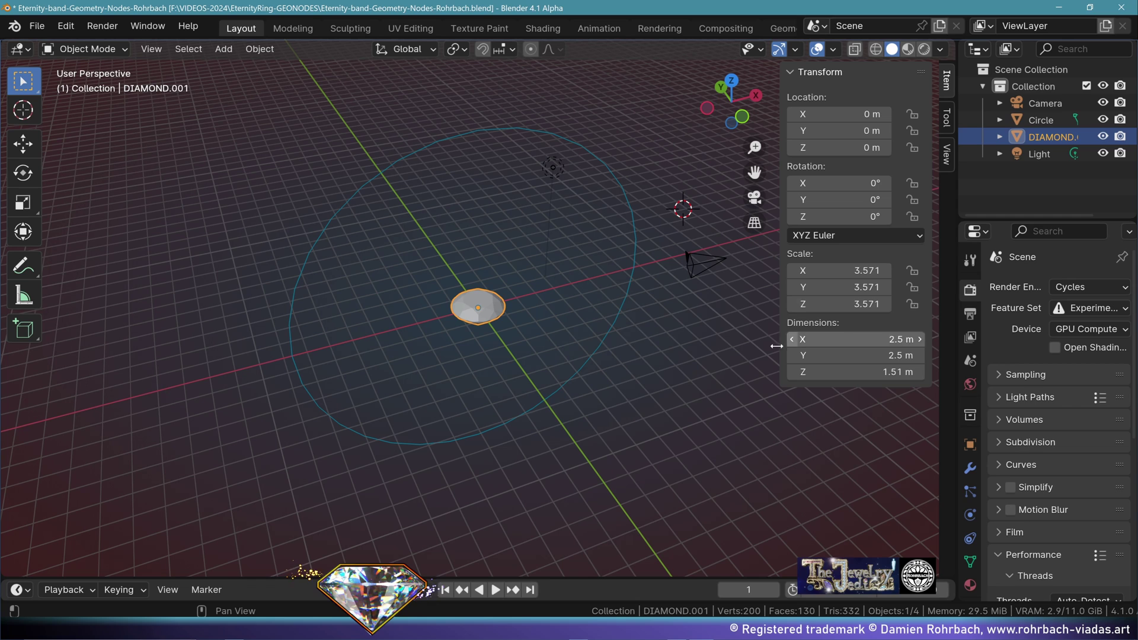
Move the diamond straight up along the Z axis to about 10.28 m, just above the reference circle.
key("KP_1")
key("g")
key("z")
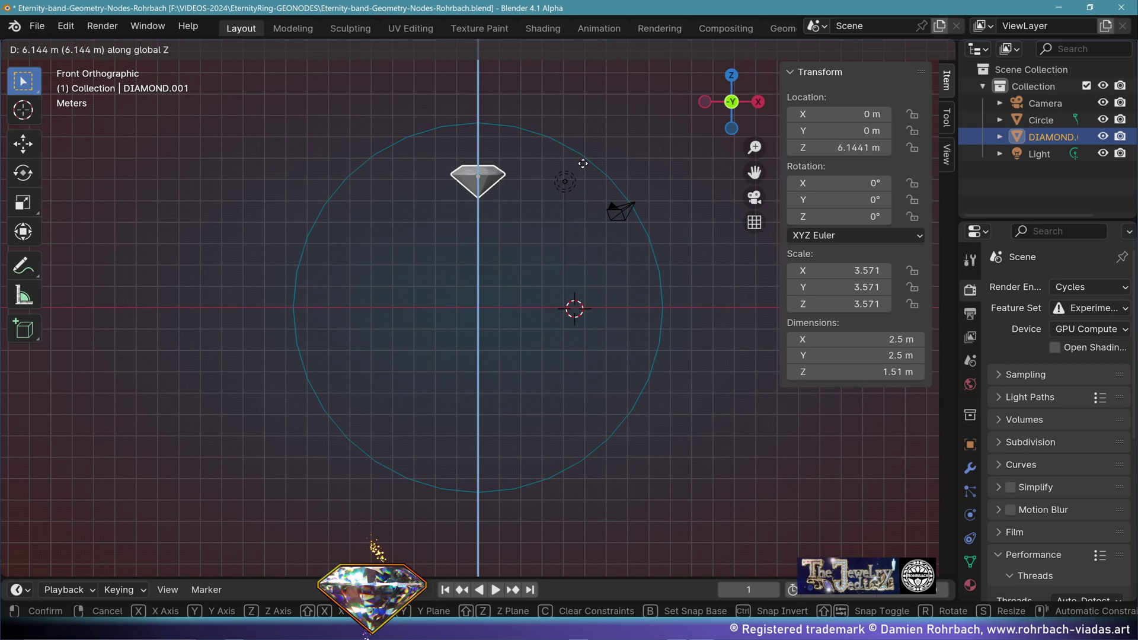
left_click(612, 117)
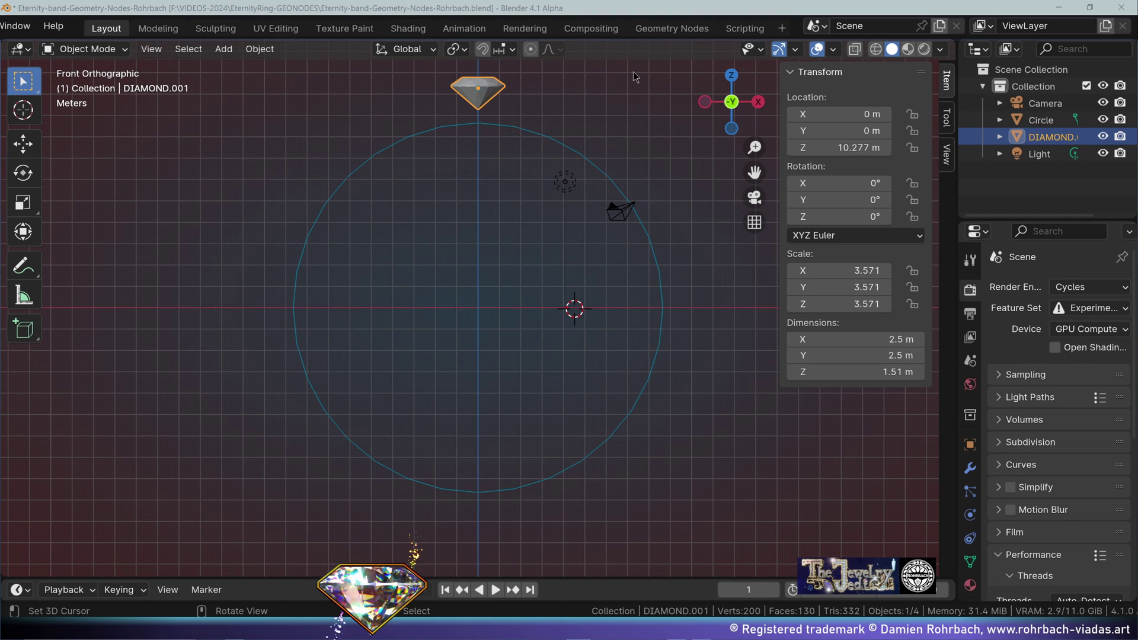
Switch to the Geometry Nodes workspace and create a new geometry node tree on the diamond.
left_click(676, 30)
left_click_drag(298, 330, 218, 231)
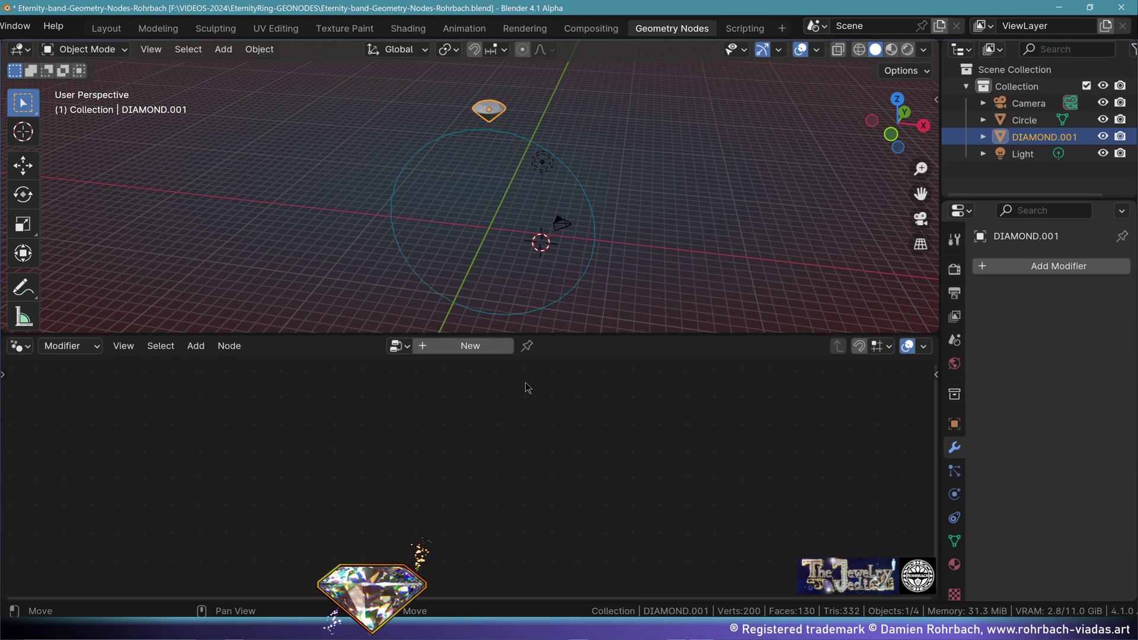
left_click(470, 348)
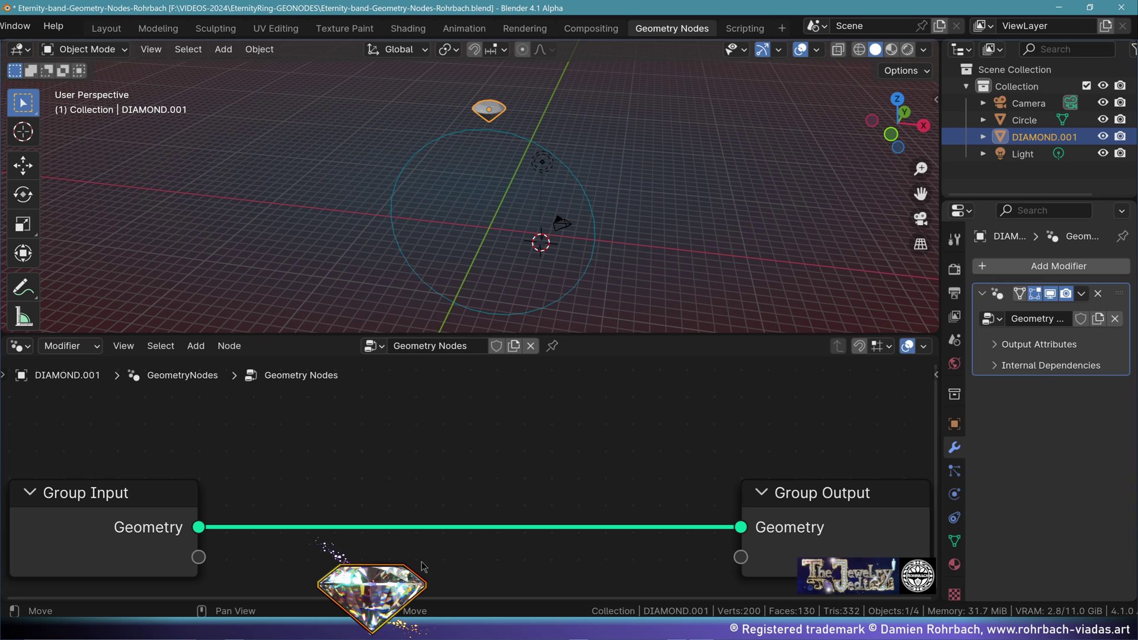
Add a Mesh Circle node above the Group Input node.
scroll(449, 481, "down", 4)
left_click(196, 346)
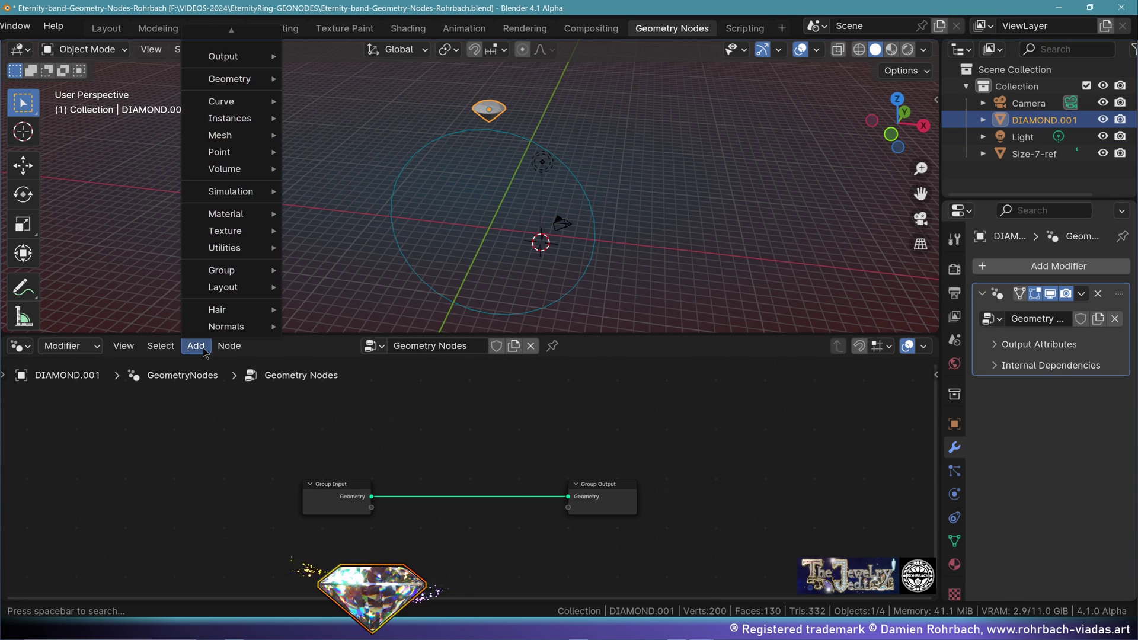
mouse_move(264, 139)
mouse_move(326, 208)
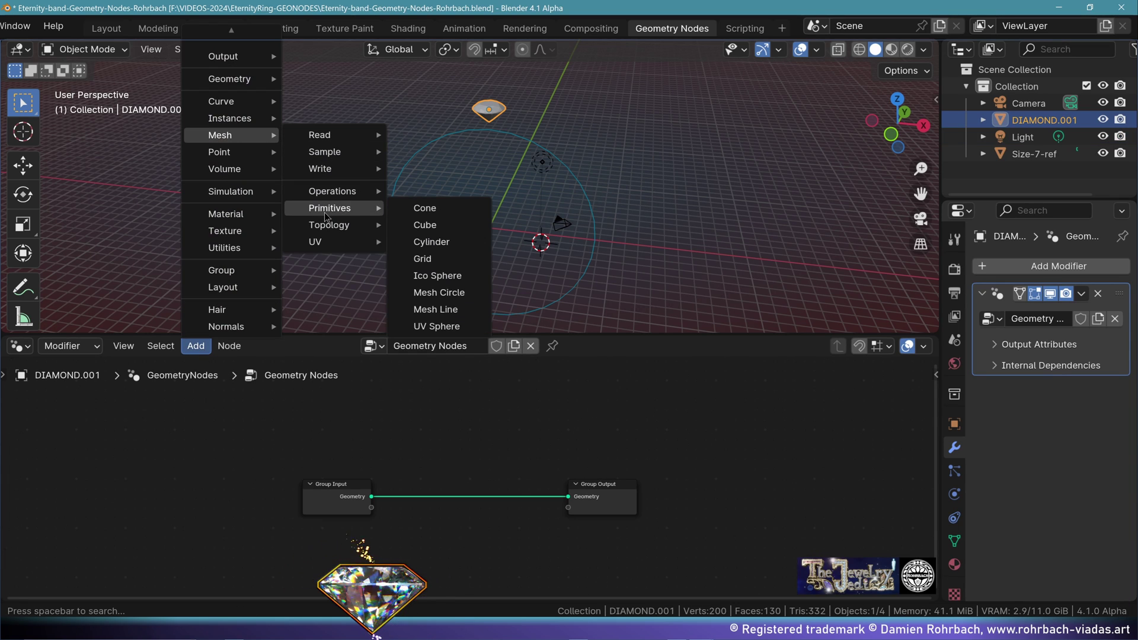
left_click(452, 274)
left_click(430, 297)
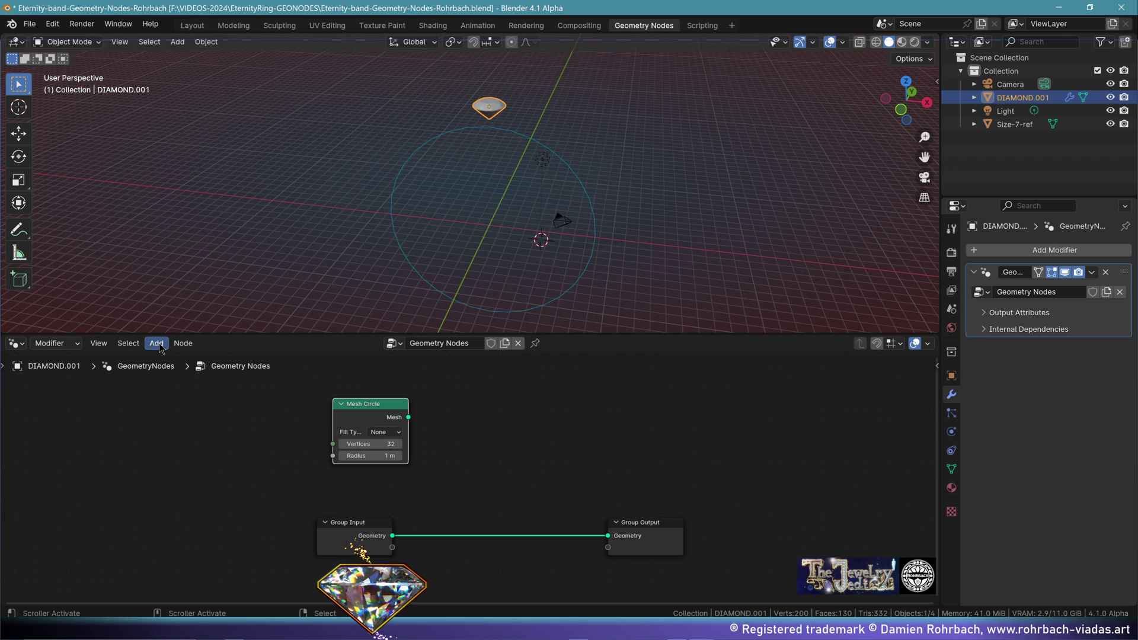
Add a Value node beside the Mesh Circle and link it to the circle's Radius input.
left_click(156, 343)
mouse_move(170, 373)
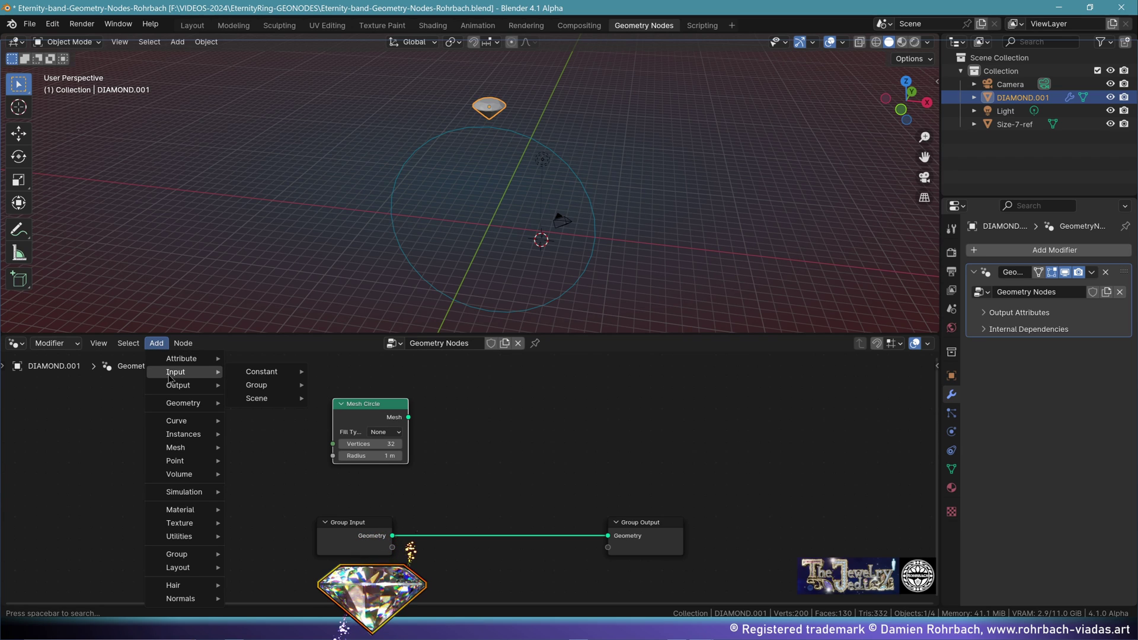
mouse_move(264, 371)
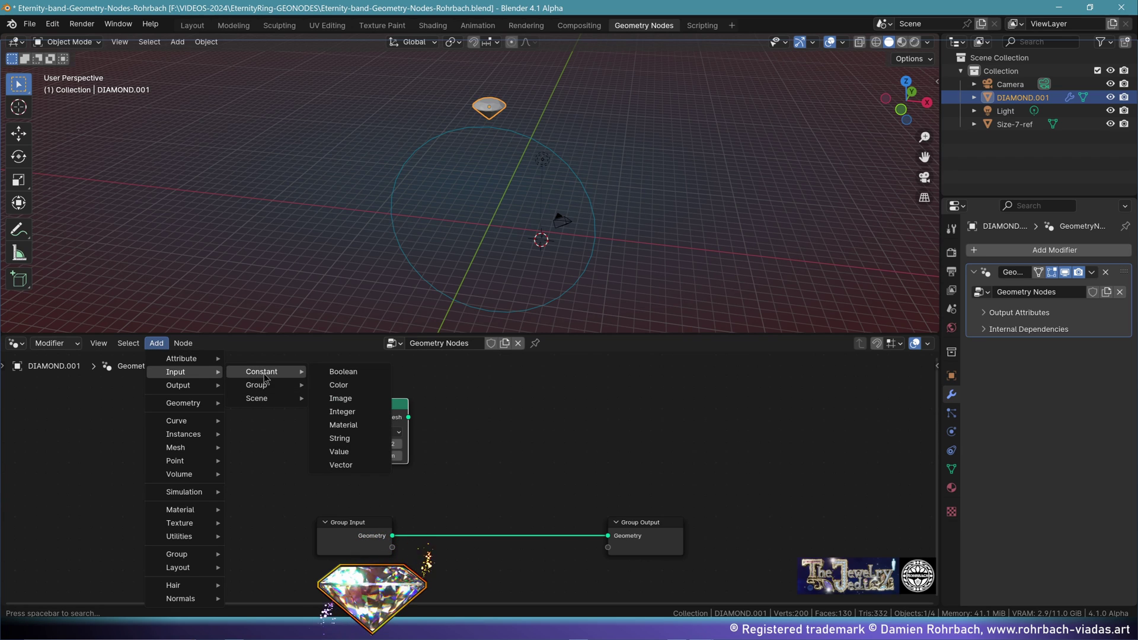
left_click(352, 451)
left_click(225, 431)
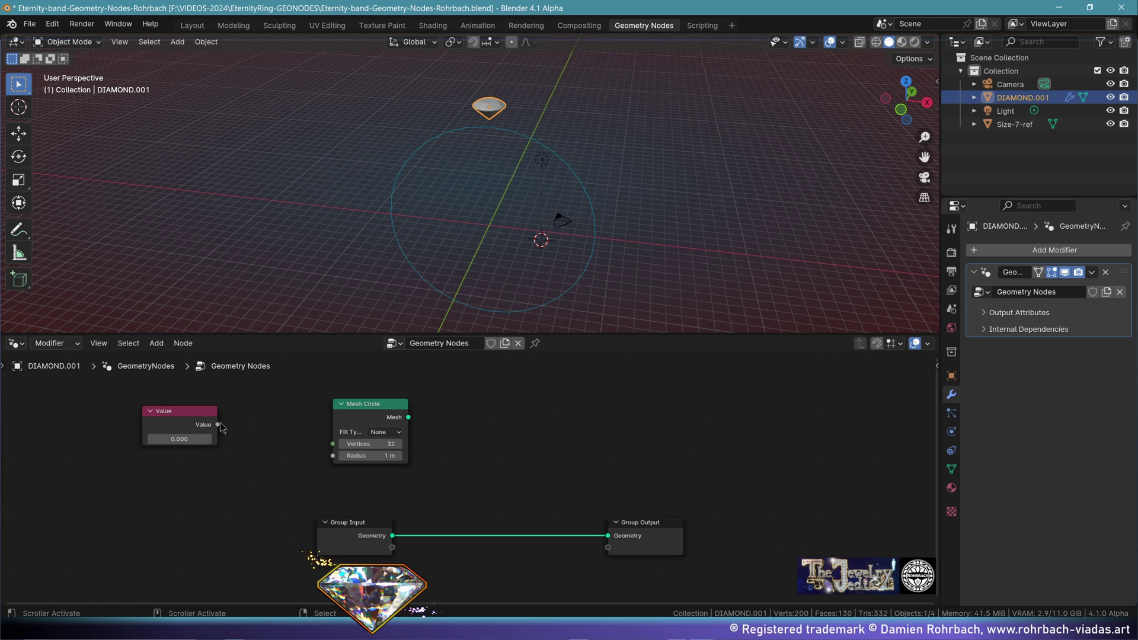
left_click_drag(218, 424, 333, 456)
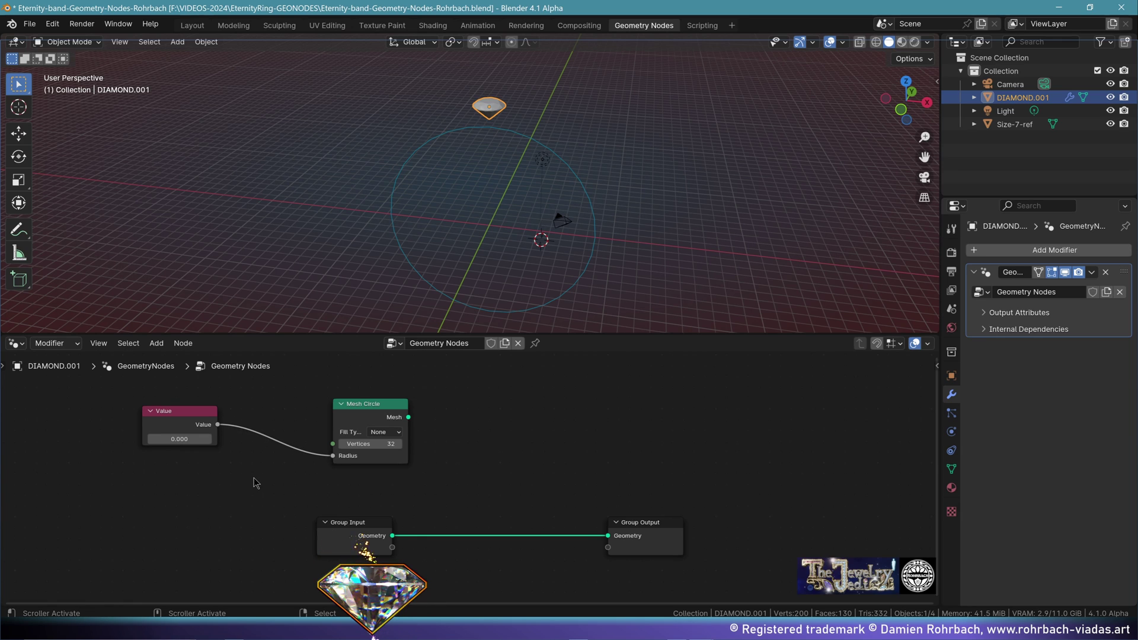
Insert a Math node between Value and Mesh Circle, set to Divide with a second value of 2.
left_click(157, 343)
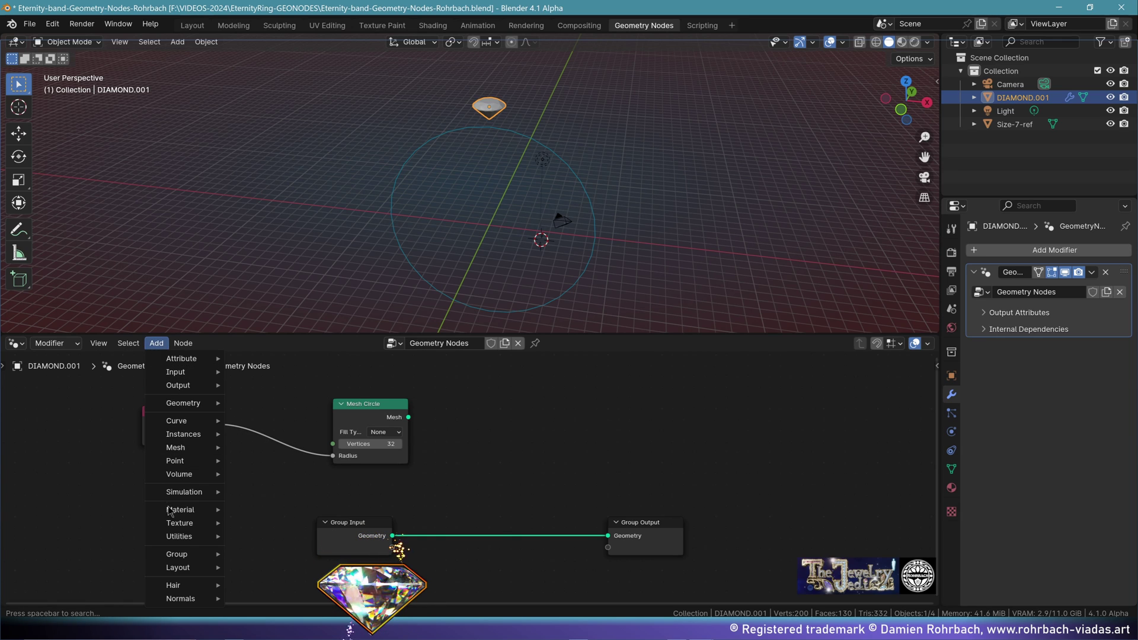
mouse_move(213, 538)
mouse_move(282, 481)
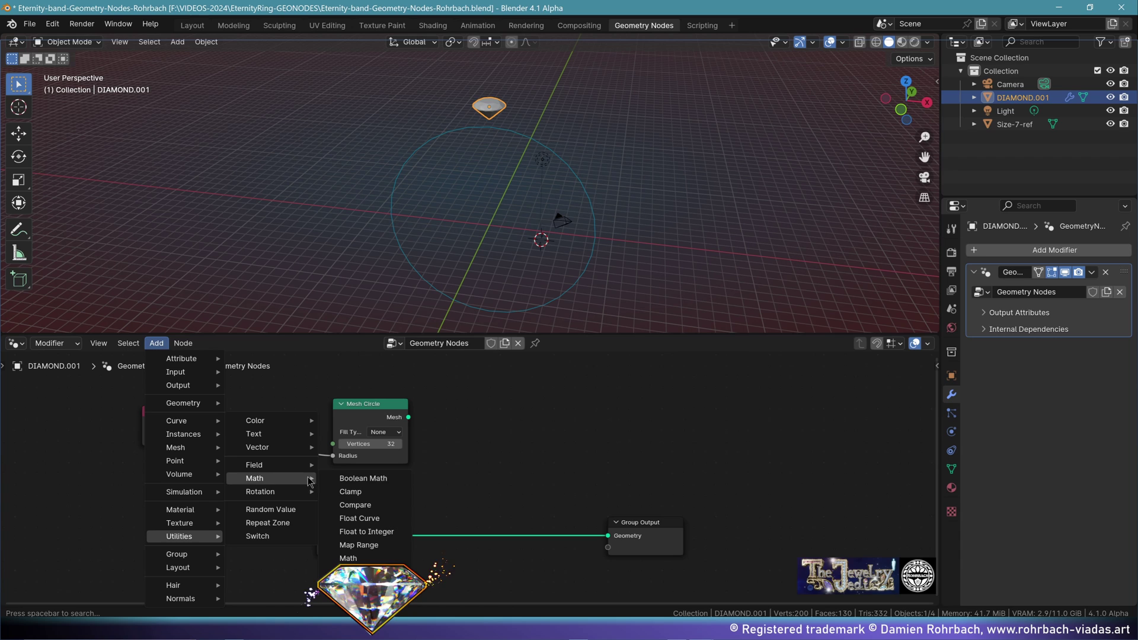
left_click(348, 558)
left_click(299, 446)
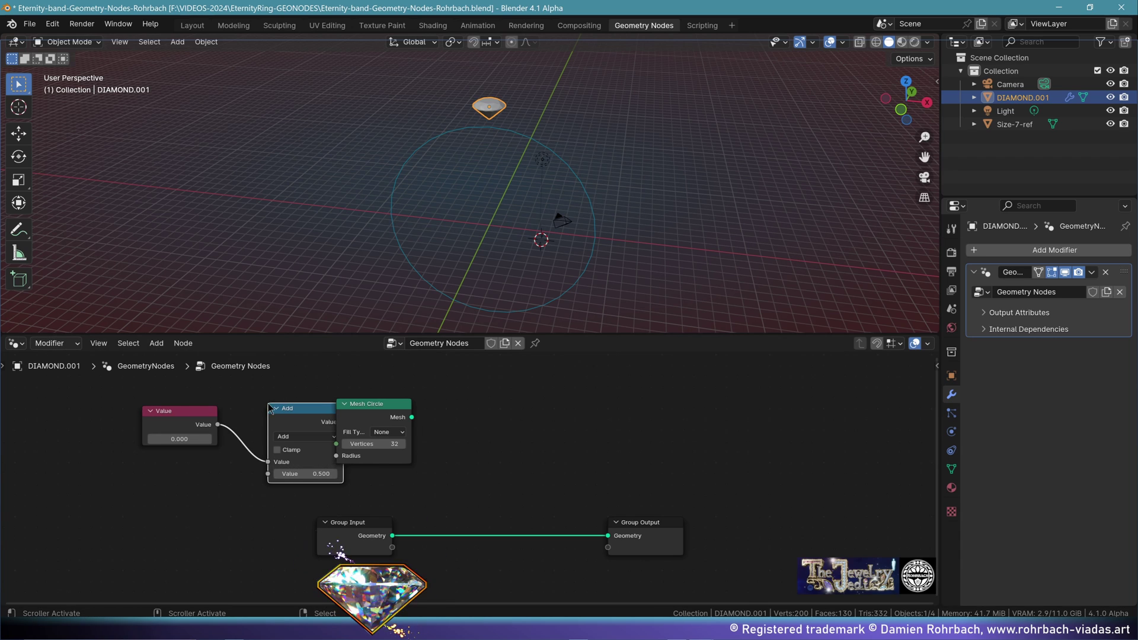
left_click(298, 446)
left_click(296, 500)
left_click(291, 474)
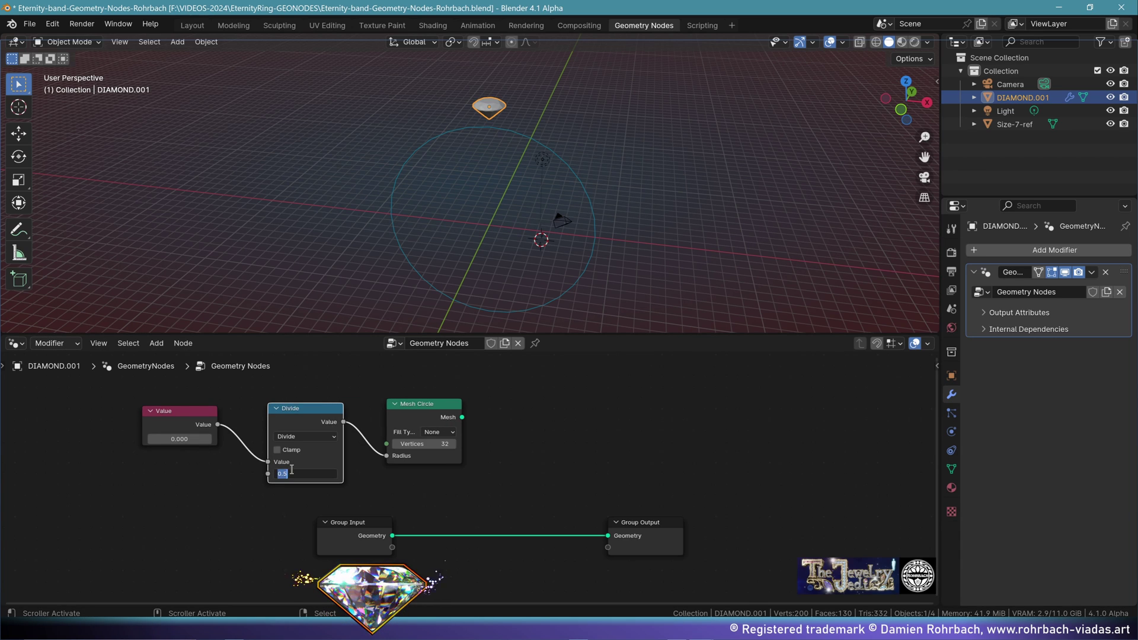
type("2")
key("Return")
Set the Value node that feeds the division to 17.3 and save the file.
left_click(184, 439)
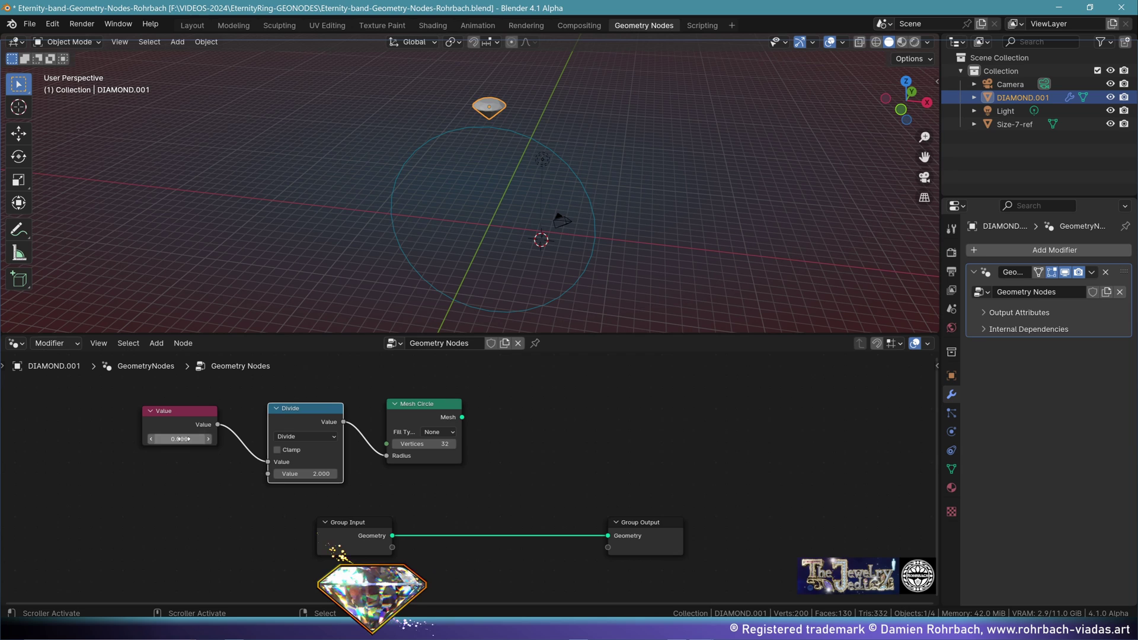
type("17.3")
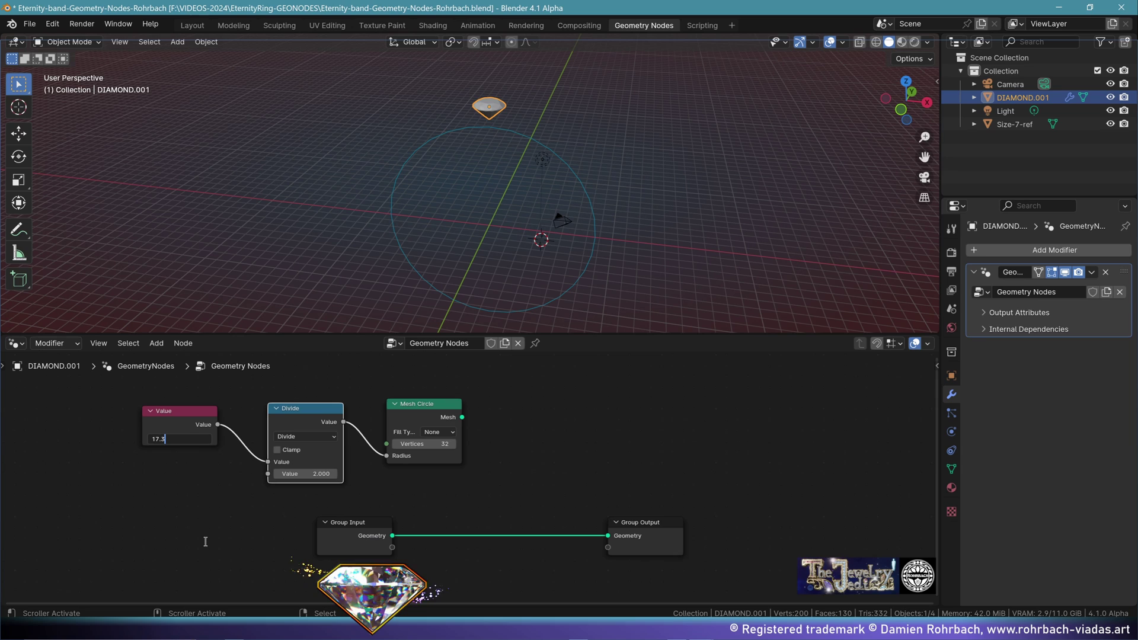
key("Return")
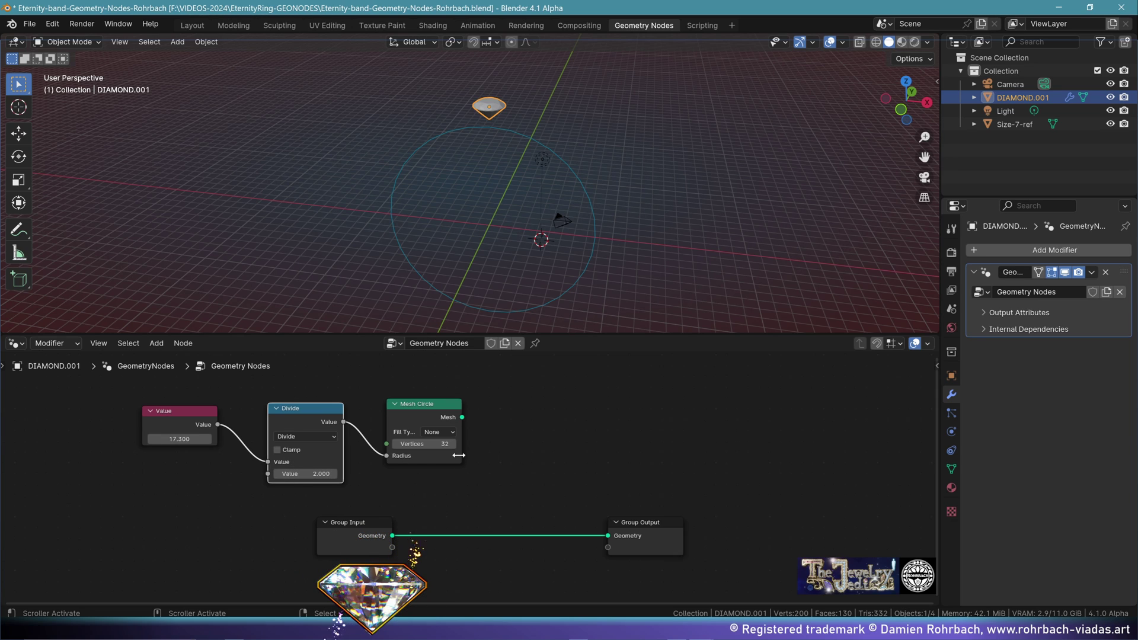
key("ctrl+s")
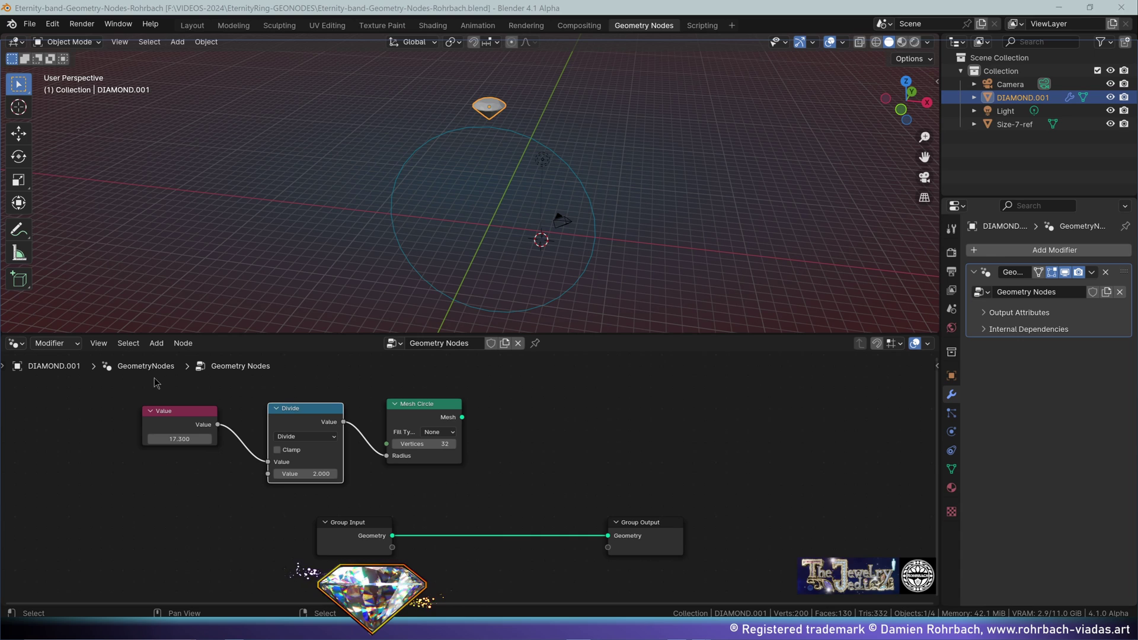
Insert an Instance on Points node before Group Output, feeding Mesh Circle into Points and Group Input's Geometry into Instance.
left_click(157, 343)
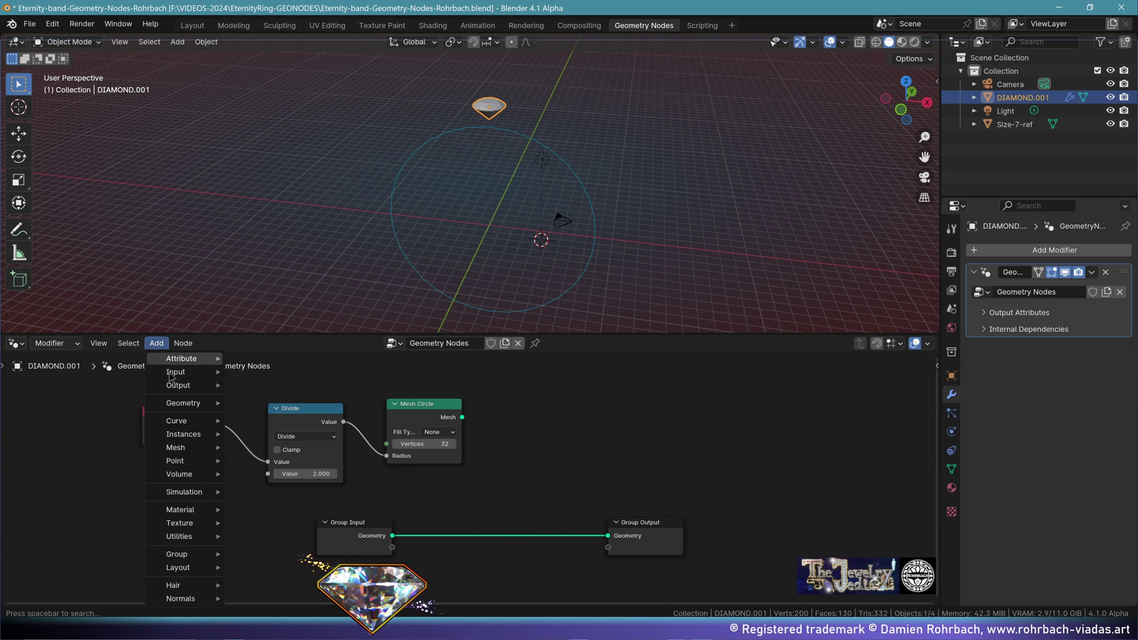
mouse_move(195, 443)
left_click(302, 433)
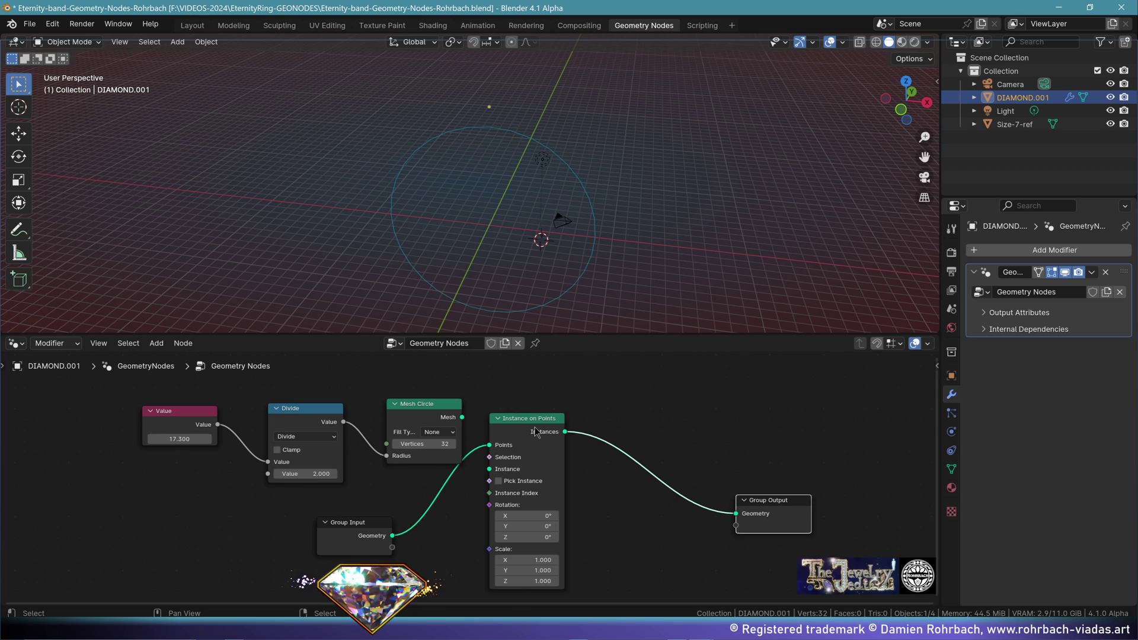
left_click(573, 475)
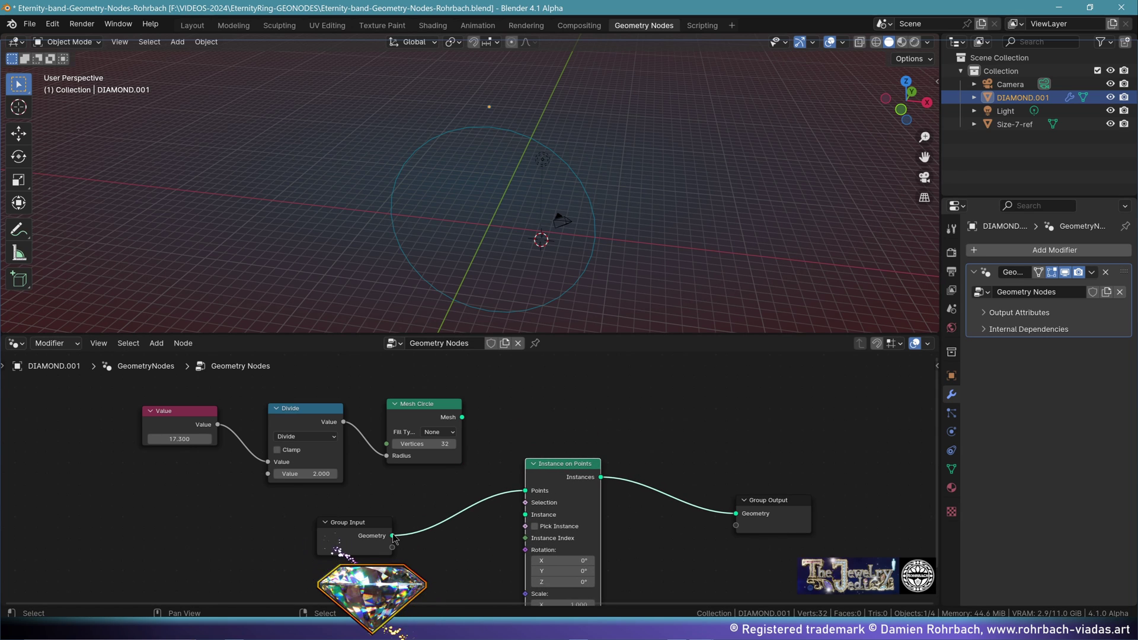
left_click_drag(392, 536, 441, 497)
left_click_drag(462, 417, 525, 492)
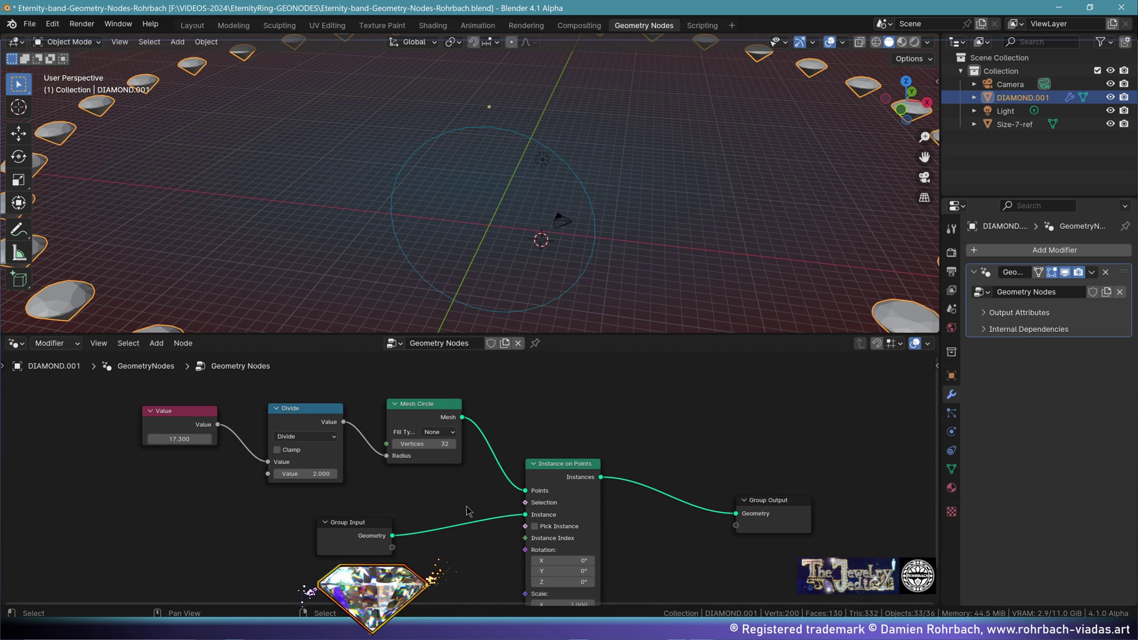
Set the diamond object's Z location to 0 m.
scroll(750, 147, "down", 3)
key("n")
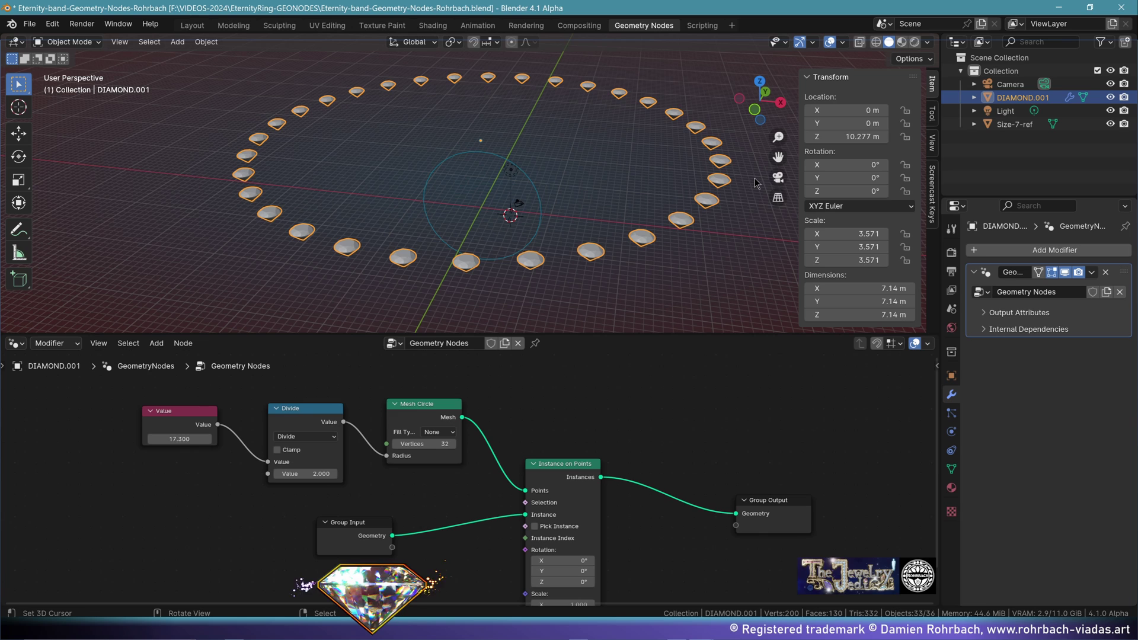
left_click(845, 137)
type("0")
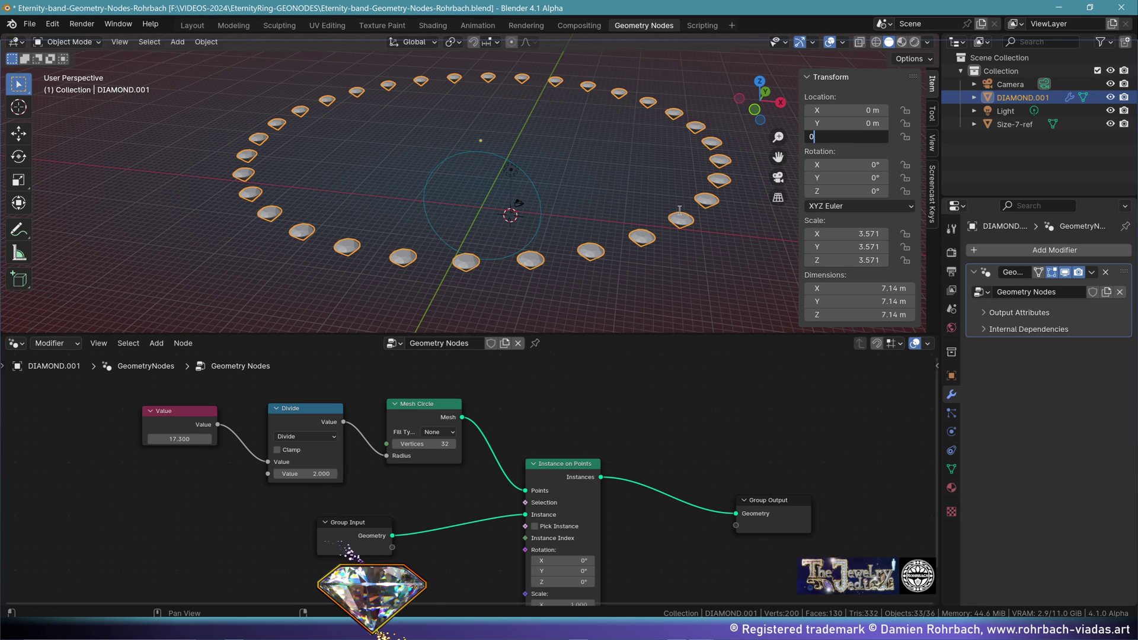
key("Return")
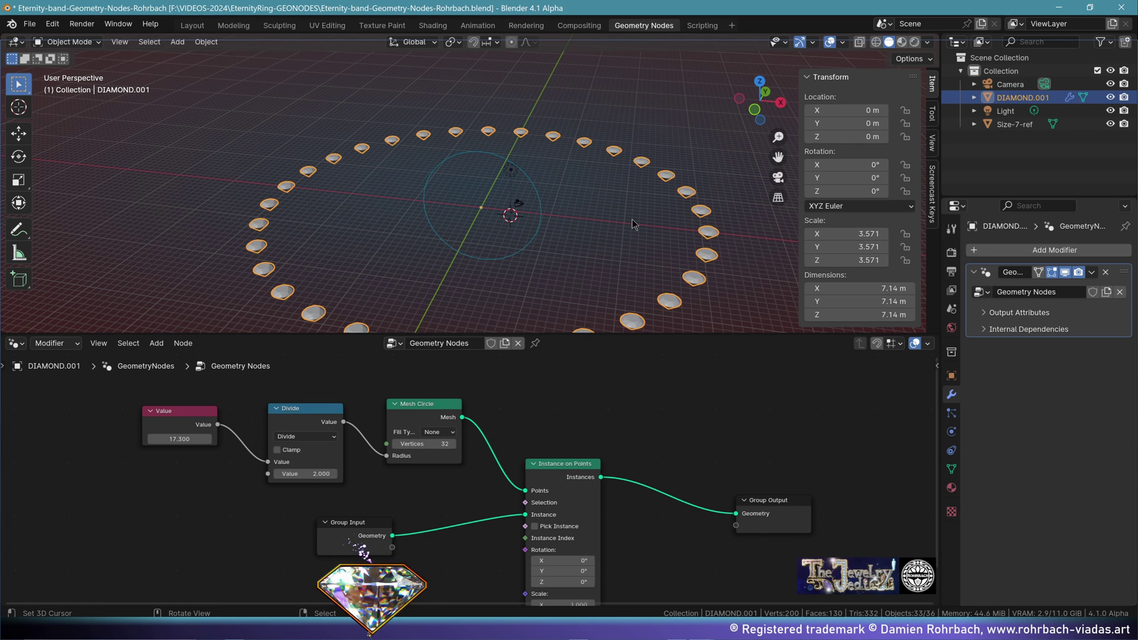
Apply the diamond object's scale.
key("ctrl+a")
mouse_move(618, 225)
middle_mouse_down()
mouse_move(646, 219)
mouse_move(589, 218)
mouse_move(614, 224)
middle_mouse_up()
left_click(644, 215)
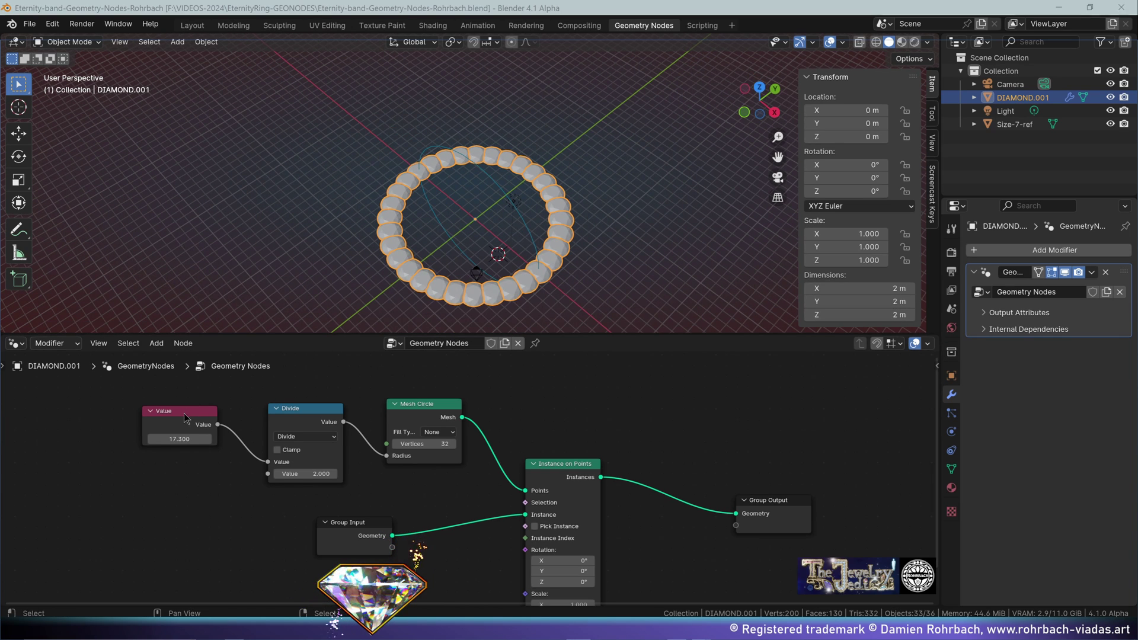
Insert a Rotate Instances node between Instance on Points and Group Output.
left_click(157, 343)
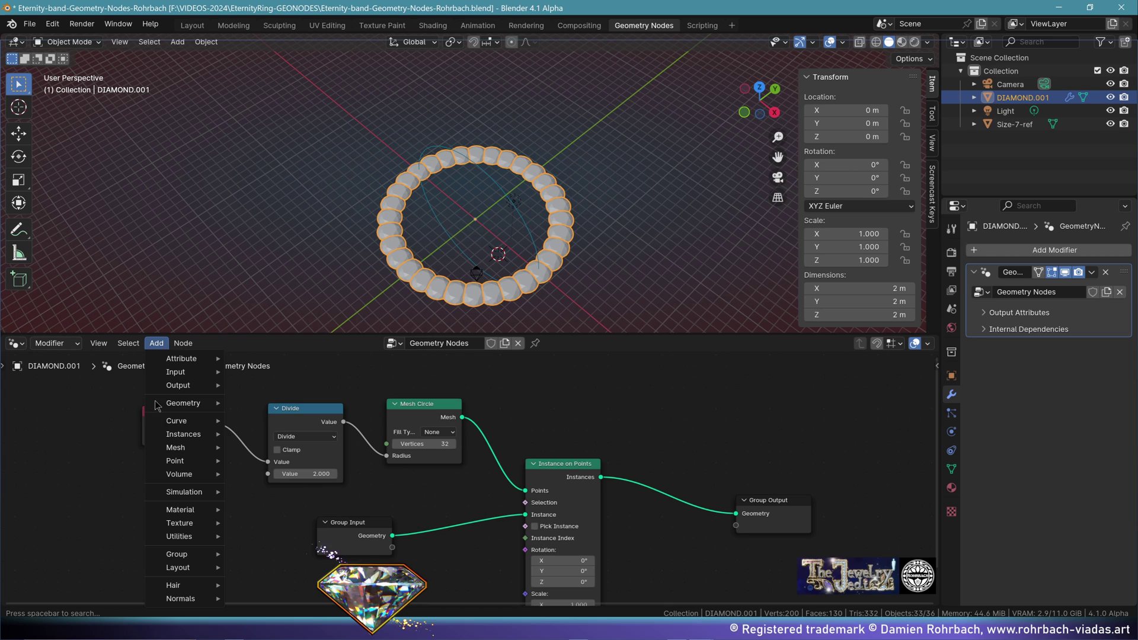
mouse_move(173, 439)
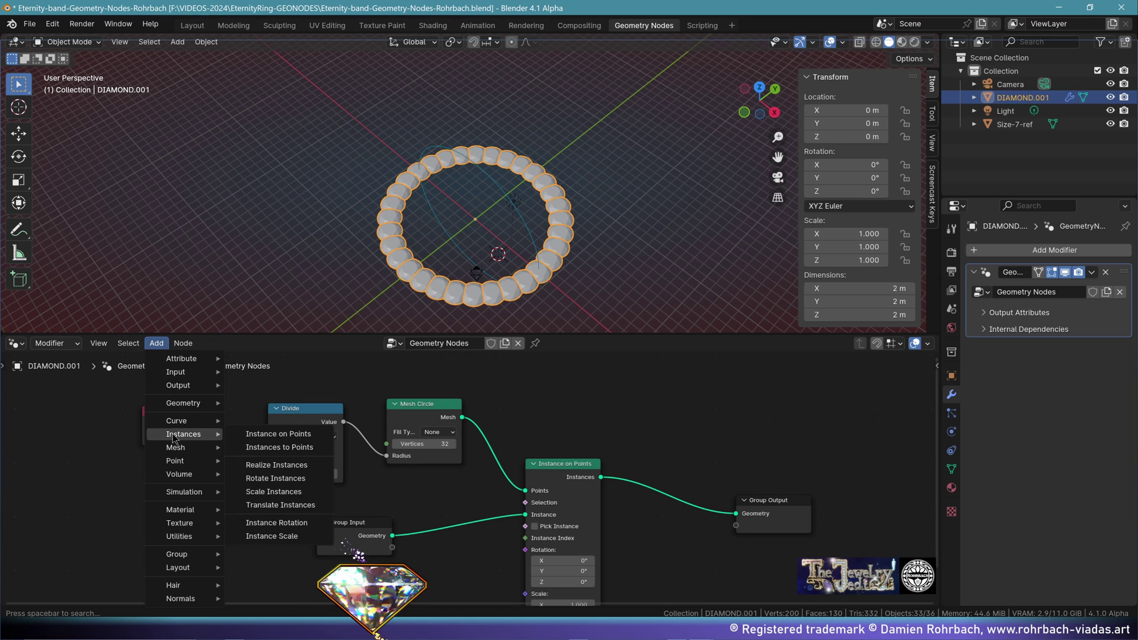
left_click(281, 478)
left_click(703, 468)
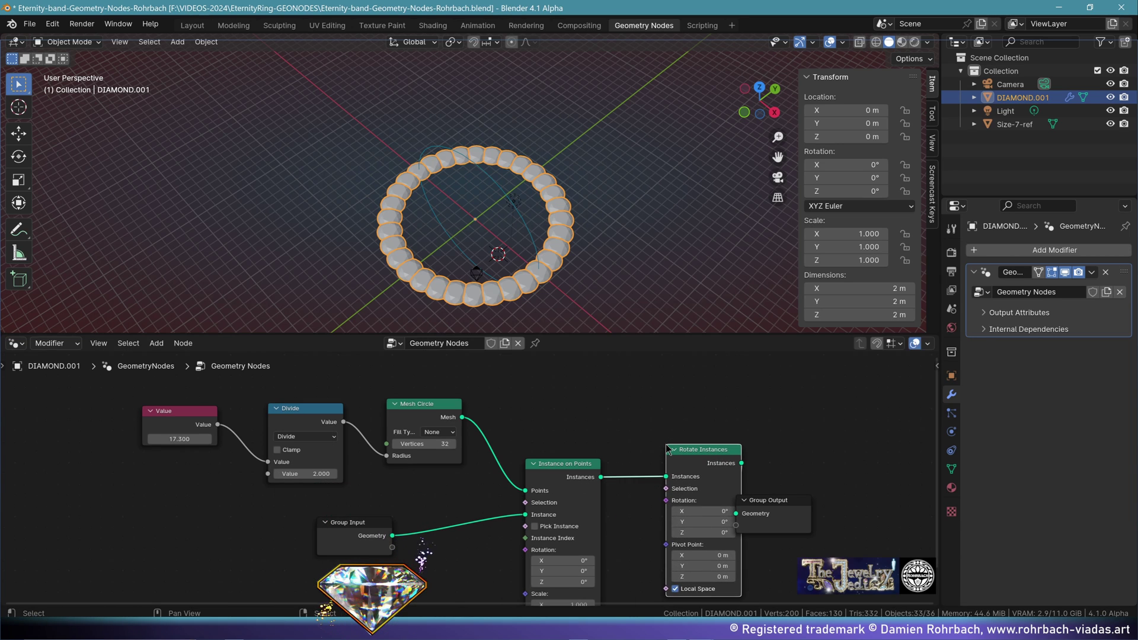
middle_click_drag(641, 542, 452, 505)
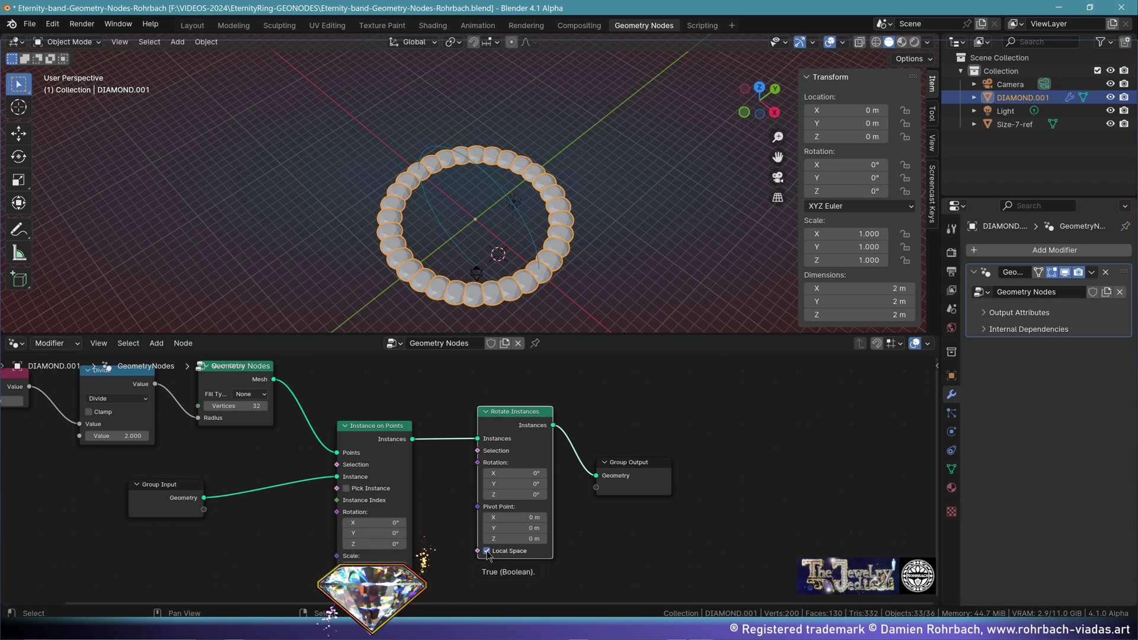
Disable Local Space on the Rotate Instances node and set its X rotation to 90°.
left_click(487, 551)
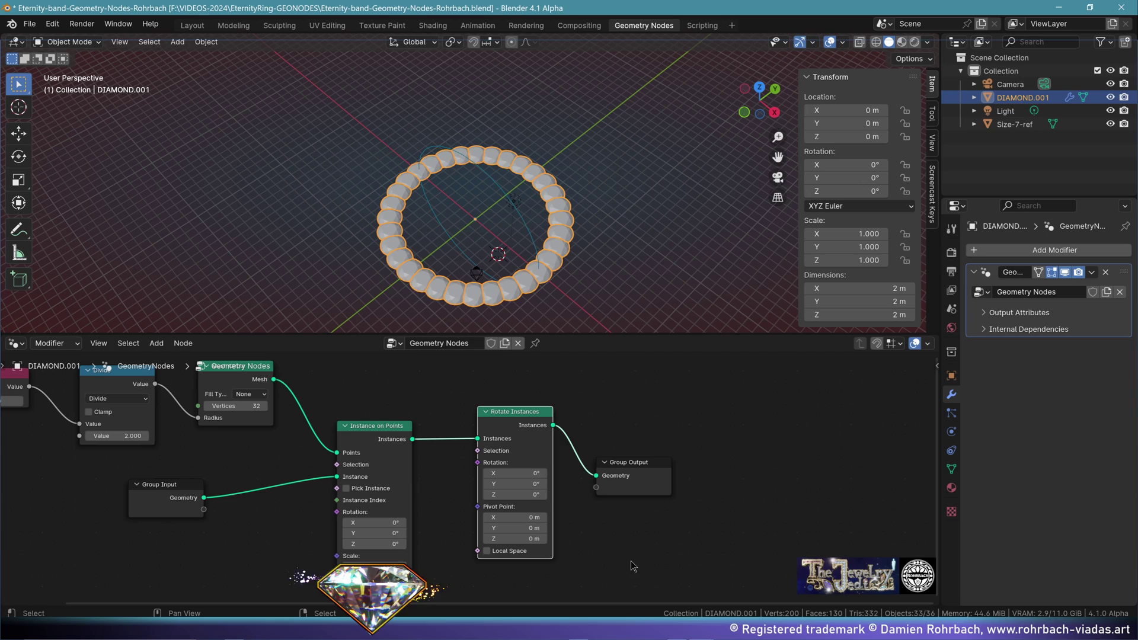
left_click(531, 473)
type("90")
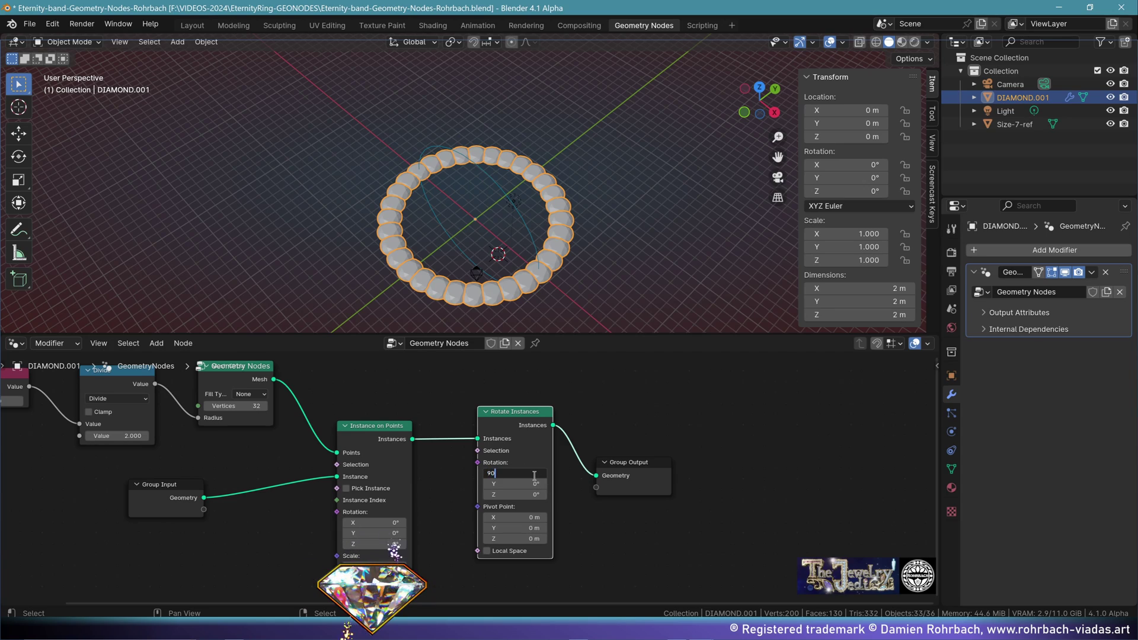
key("Return")
middle_click_drag(568, 190, 593, 212)
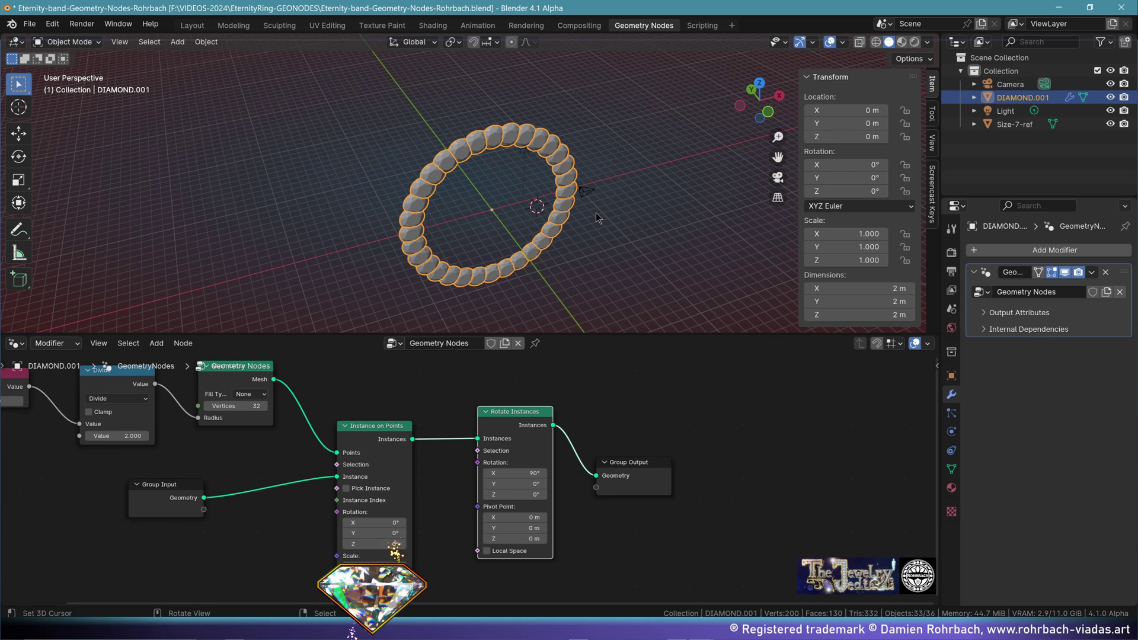
Add a Normal node below Group Input and connect it to the Rotation input of Instance on Points.
middle_click_drag(188, 515, 205, 493)
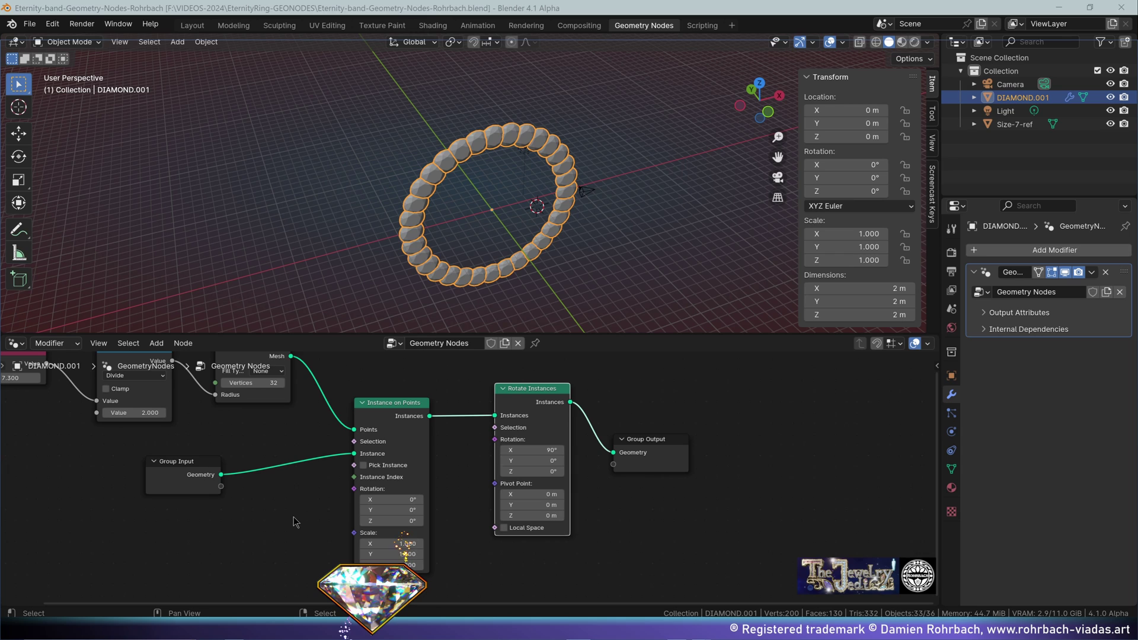
middle_click_drag(295, 522, 428, 486)
left_click(156, 343)
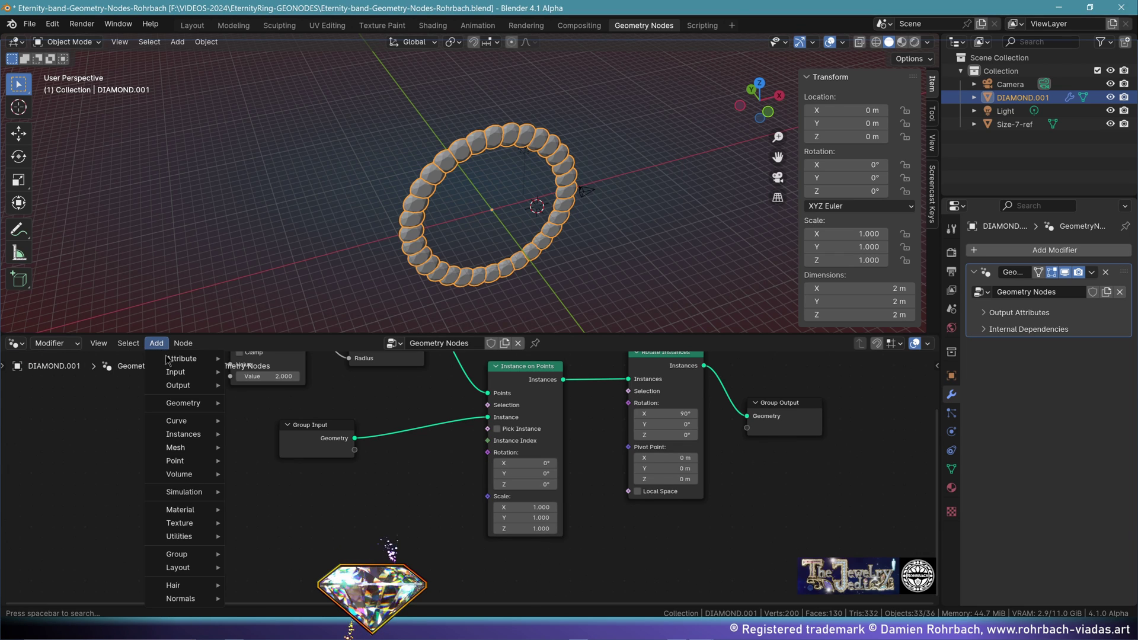
mouse_move(183, 402)
mouse_move(254, 403)
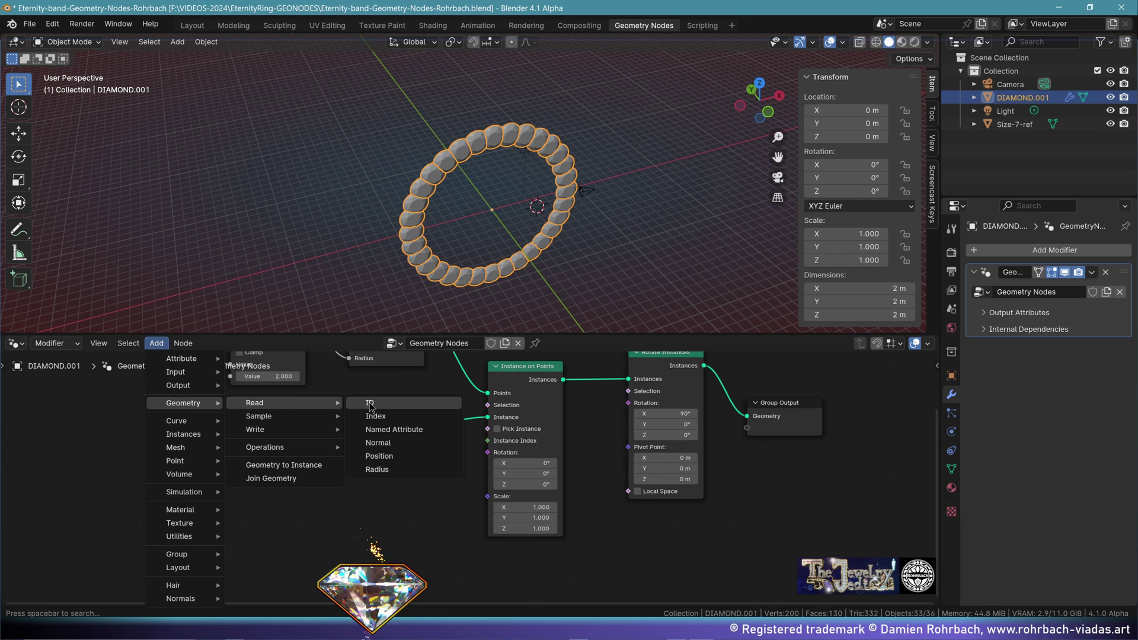
left_click(378, 443)
left_click(277, 537)
left_click_drag(310, 541, 488, 454)
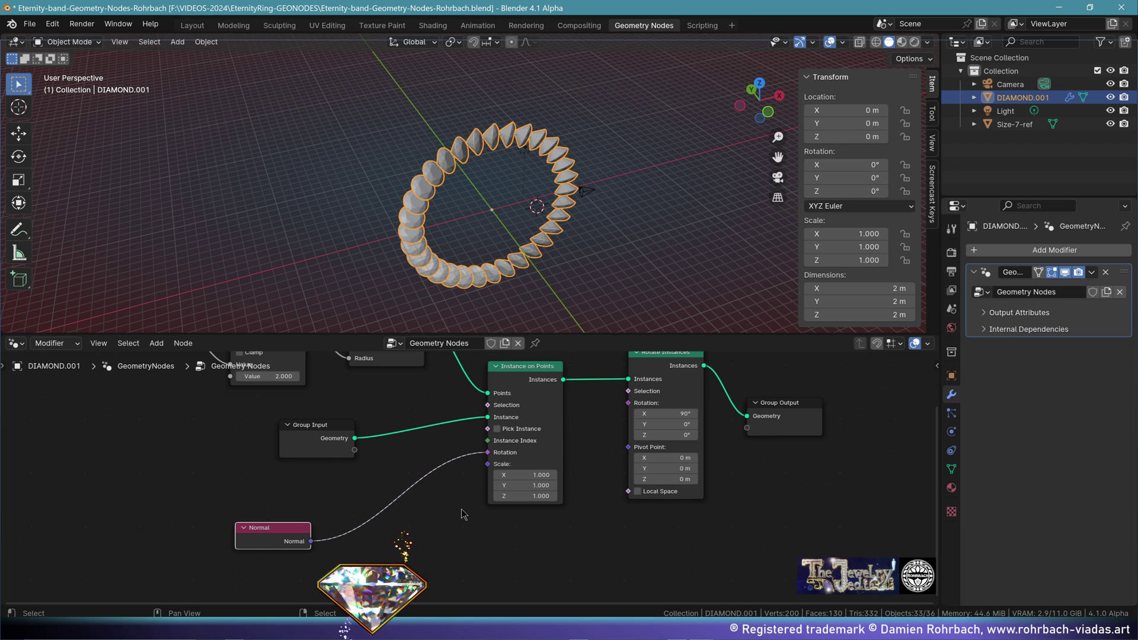
Insert an Align Euler to Vector node between Normal and Instance on Points, feeding Normal into its Vector input.
left_click(156, 343)
mouse_move(185, 536)
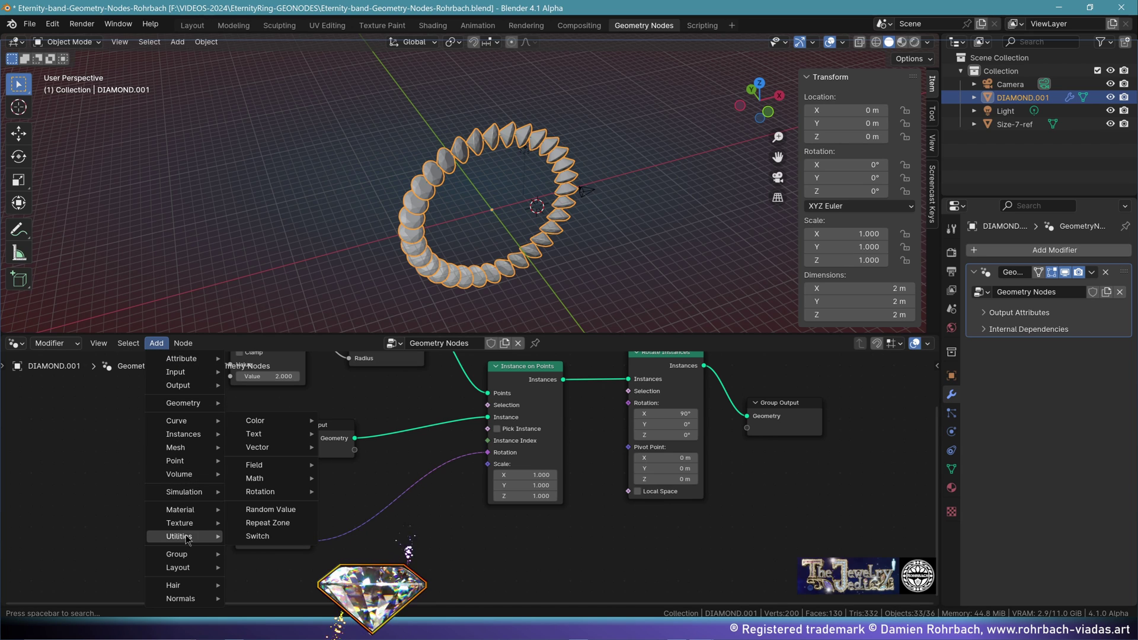
mouse_move(259, 498)
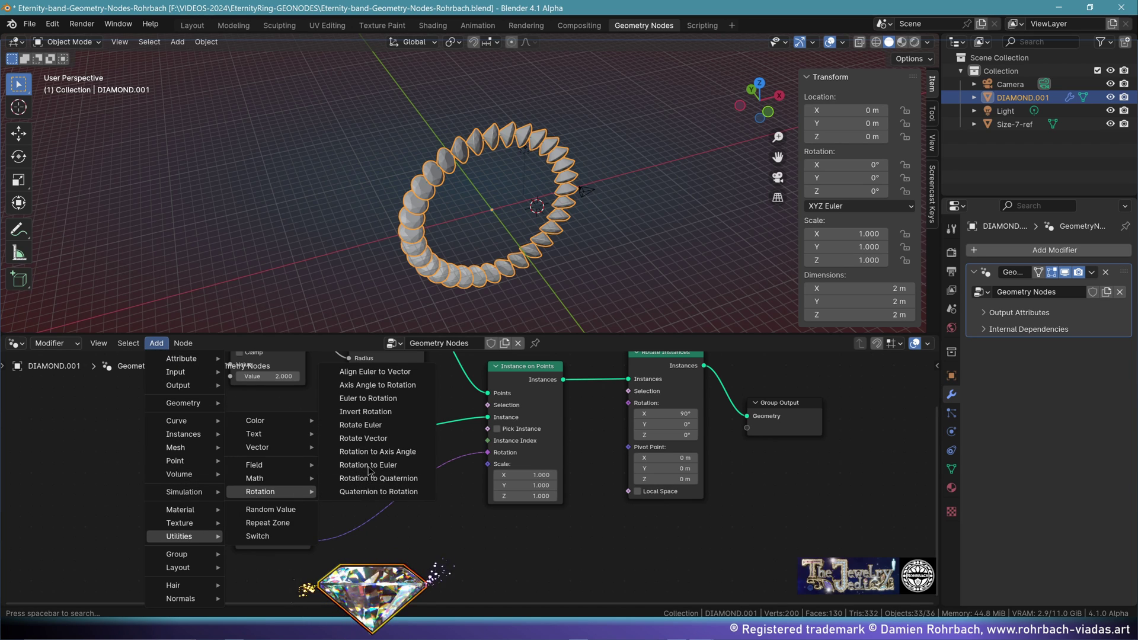
left_click(372, 371)
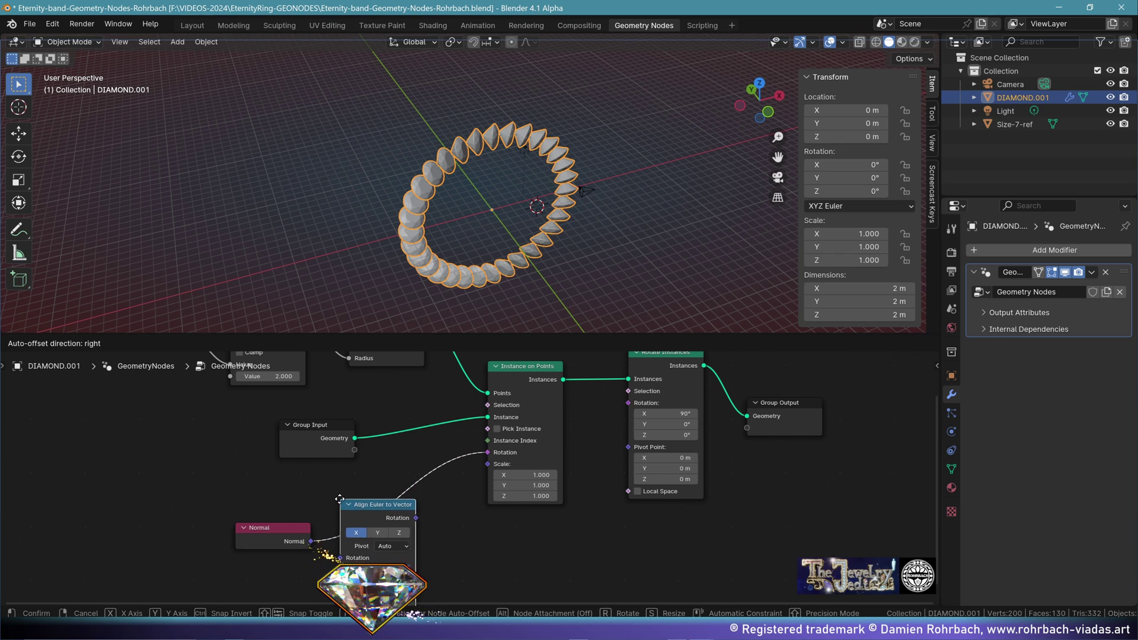
left_click(340, 493)
middle_click_drag(326, 559, 316, 491)
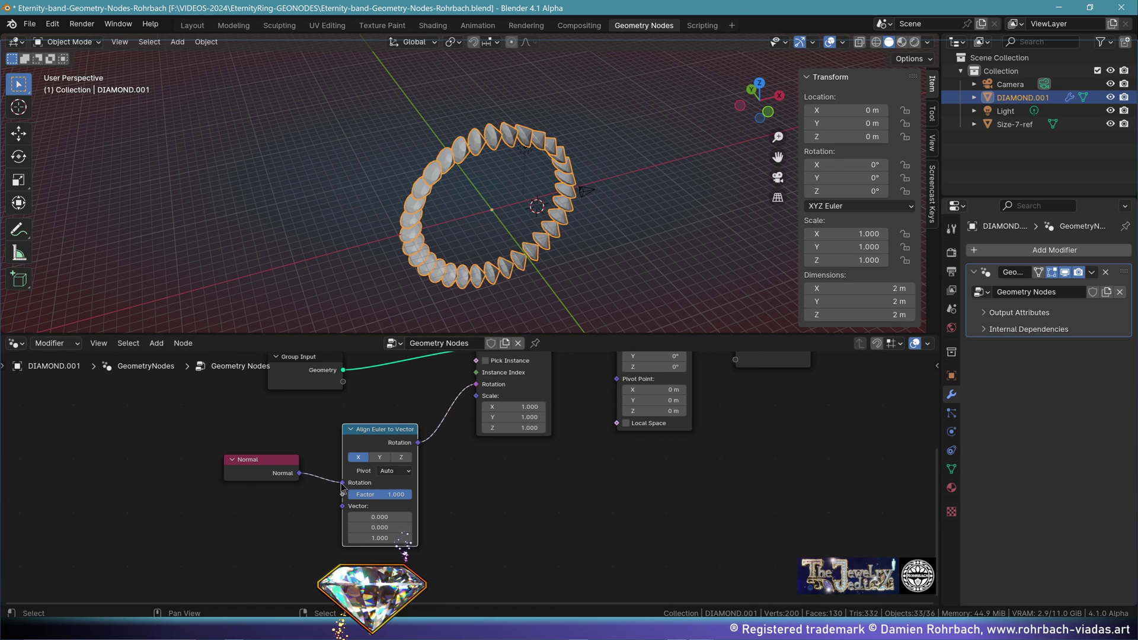
left_click_drag(341, 483, 342, 505)
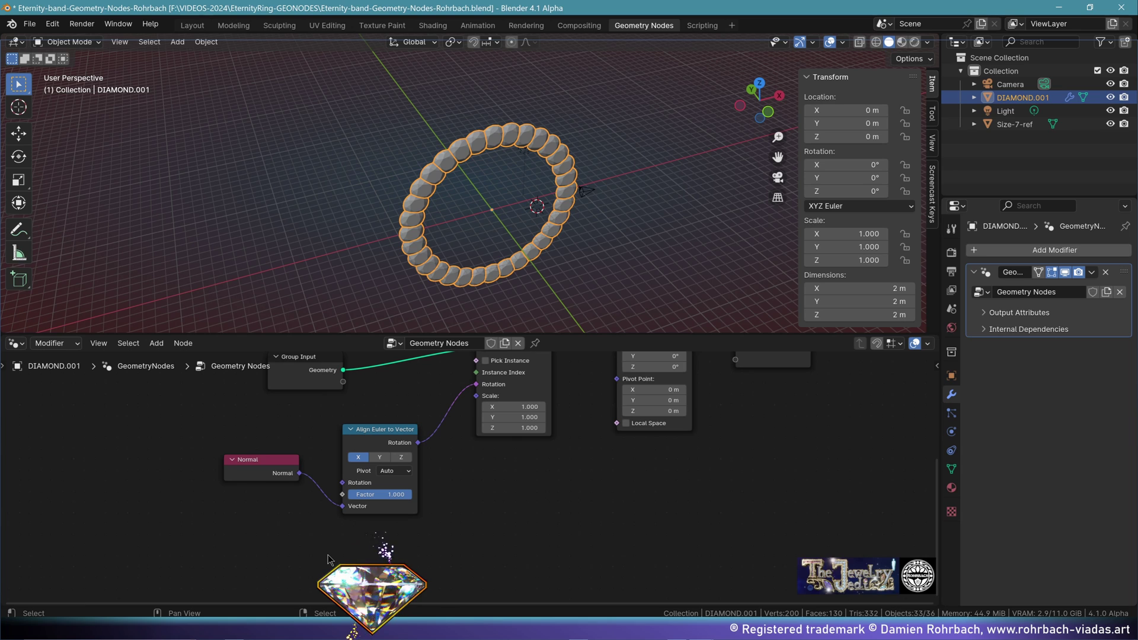
Insert a Rotate Euler node between Align Euler to Vector and Instance on Points.
left_click(157, 343)
mouse_move(180, 537)
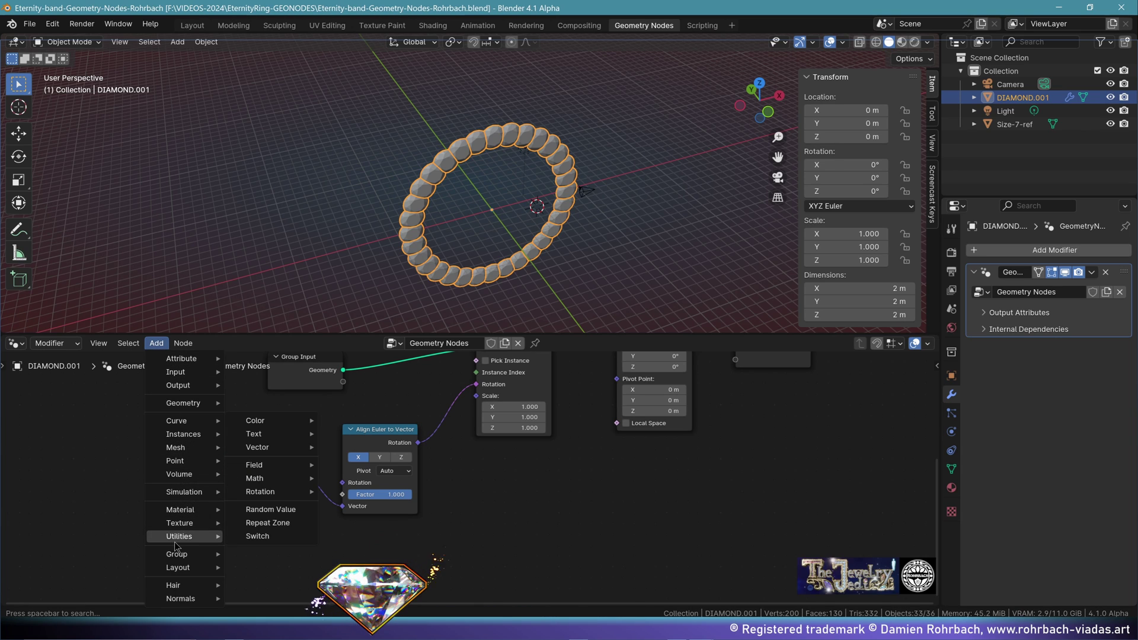
mouse_move(266, 494)
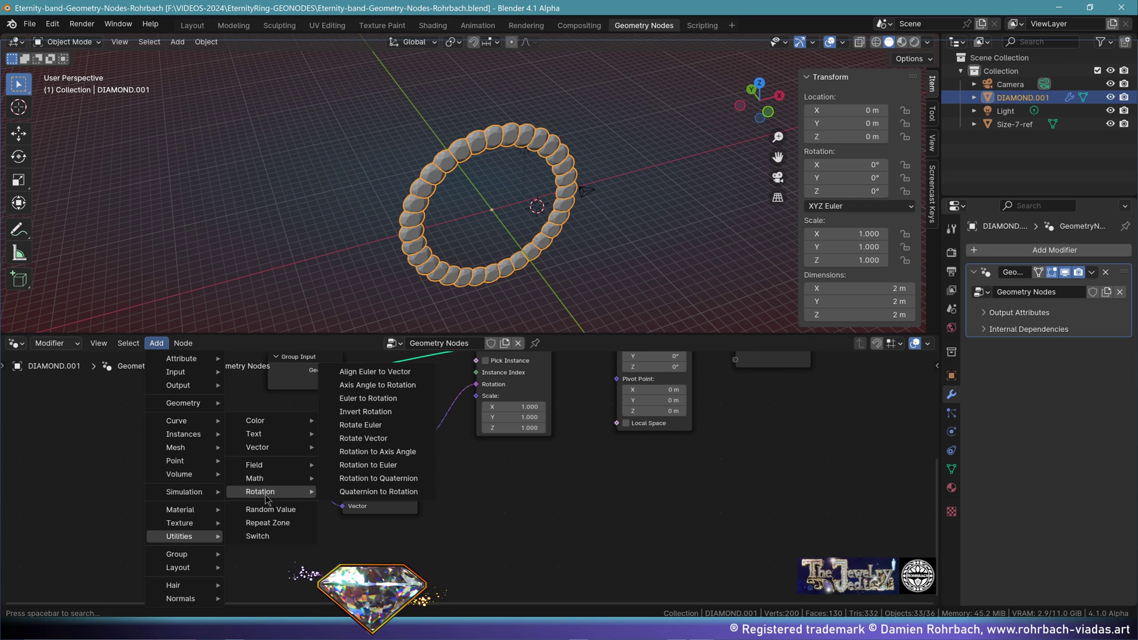
left_click(360, 425)
left_click(441, 415)
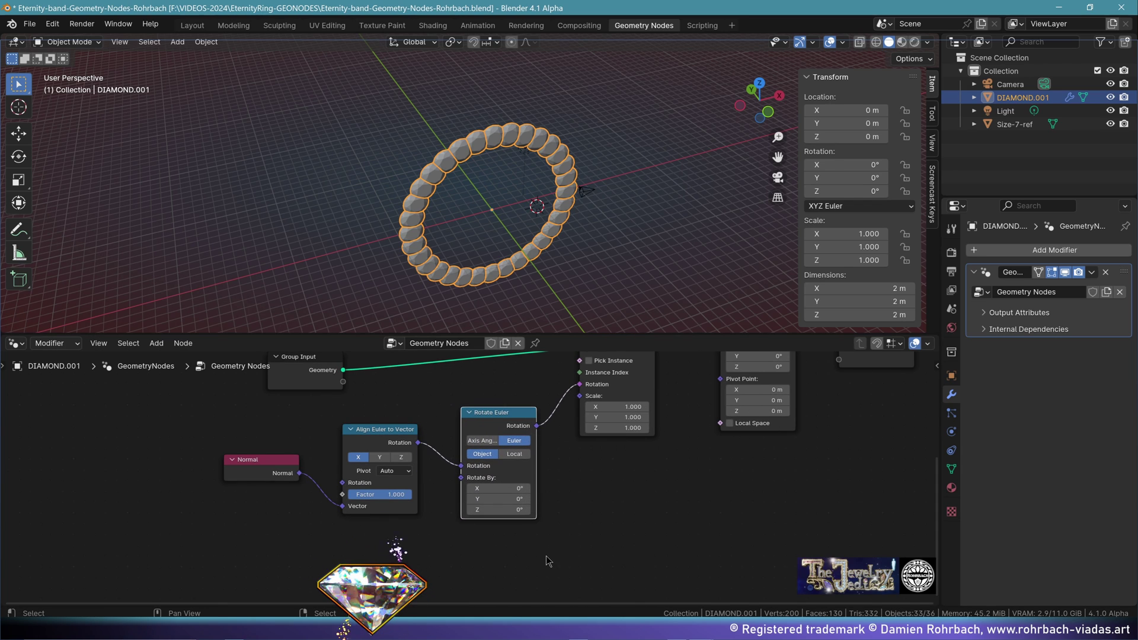
Switch the Rotate Euler node to Local space and set its Y rotation to 90°.
left_click(514, 454)
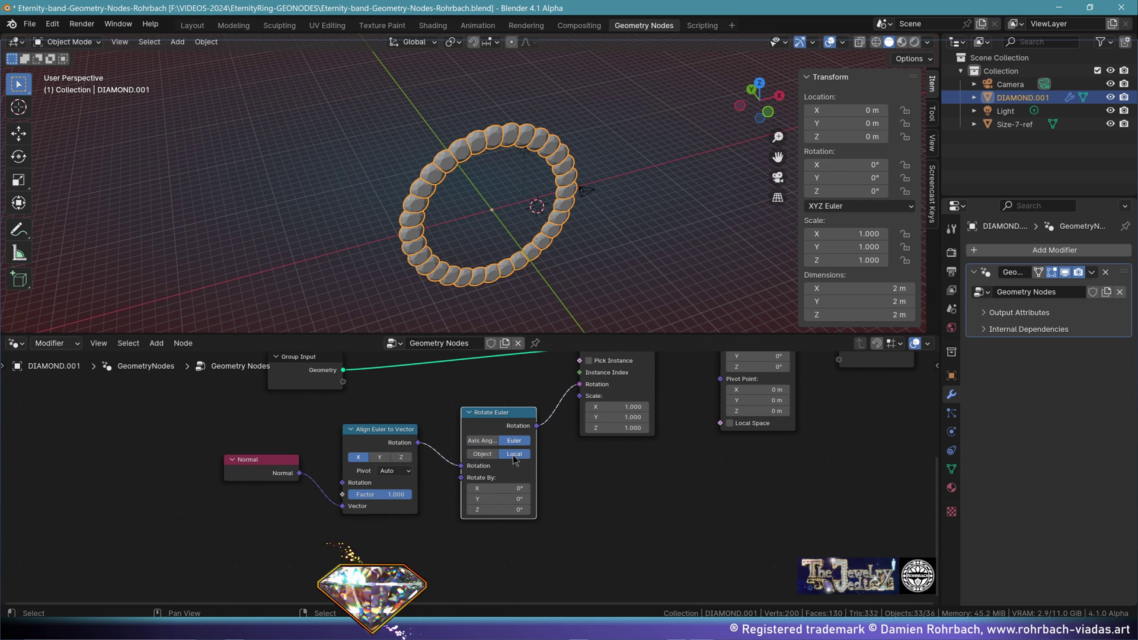
left_click_drag(479, 499, 503, 498)
left_click(478, 499)
type("90")
key("Return")
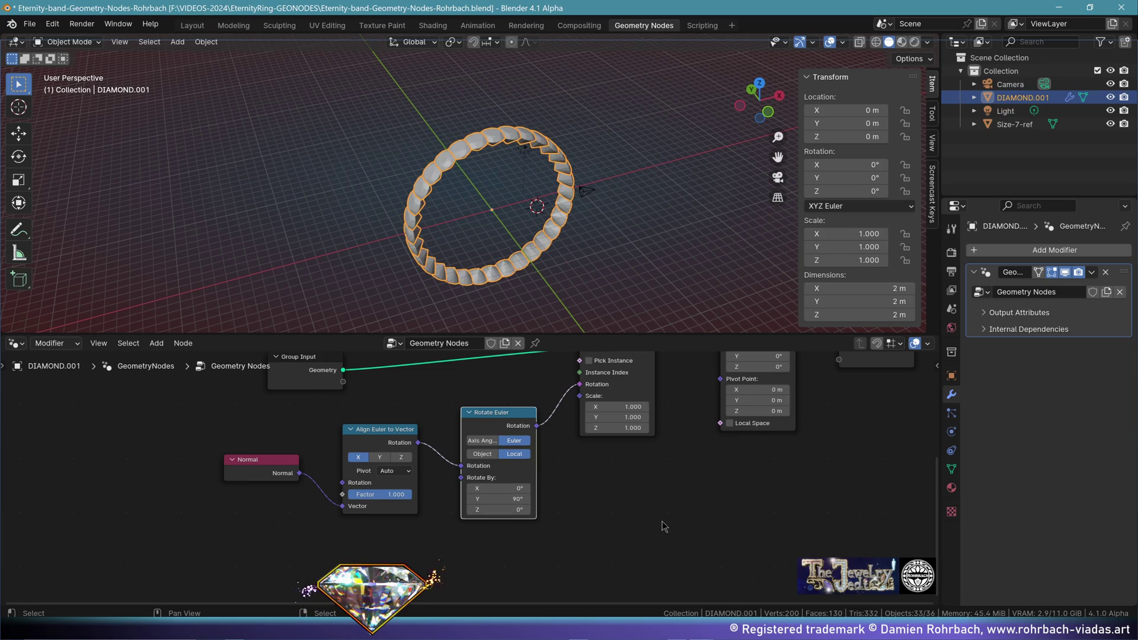
mouse_move(628, 249)
middle_mouse_down()
mouse_move(659, 233)
mouse_move(579, 255)
mouse_move(617, 255)
middle_mouse_up()
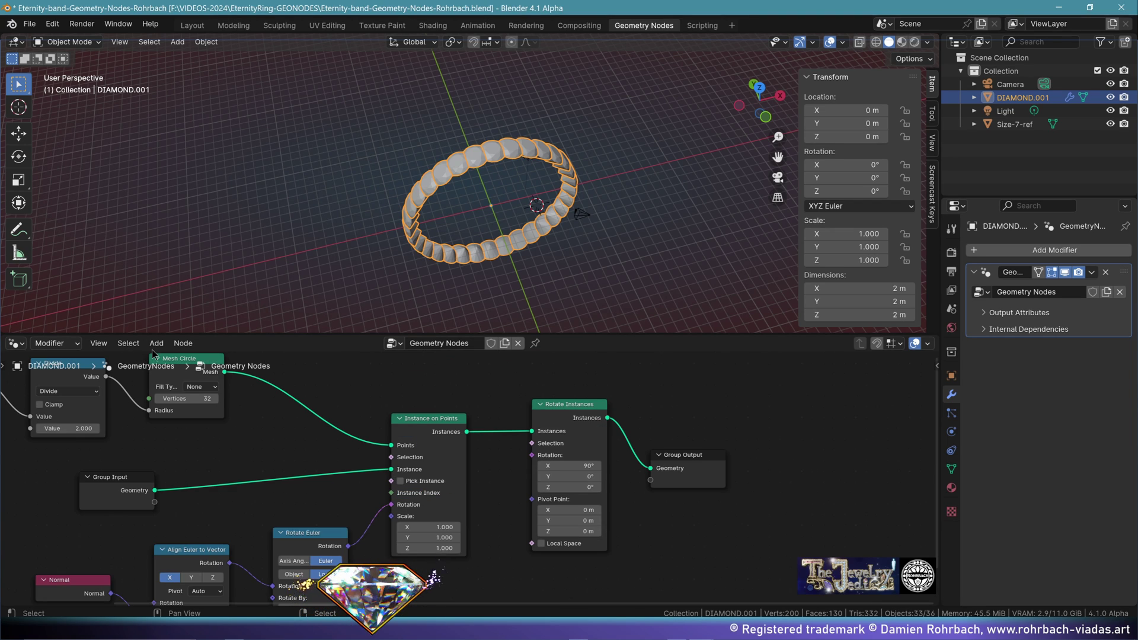
Insert a Translate Instances node between Instance on Points and Rotate Instances.
left_click(156, 343)
mouse_move(183, 434)
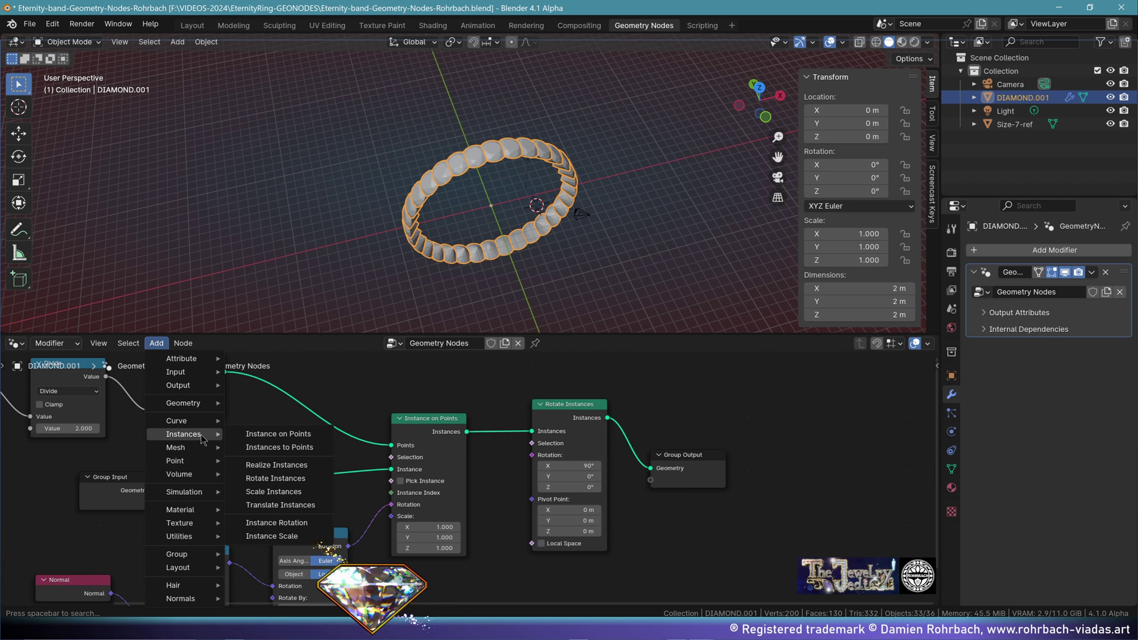
left_click(300, 508)
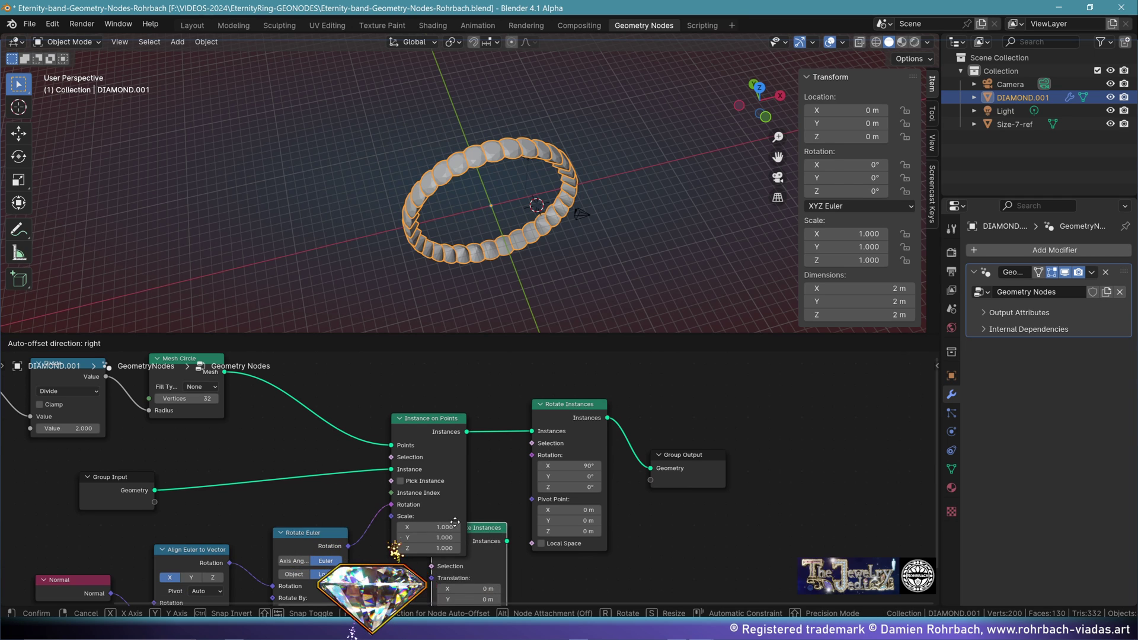
left_click(516, 547)
In front orthographic view, set the Z translation of the diamond's Translate Instances node to 1.4 m.
key("KP_1")
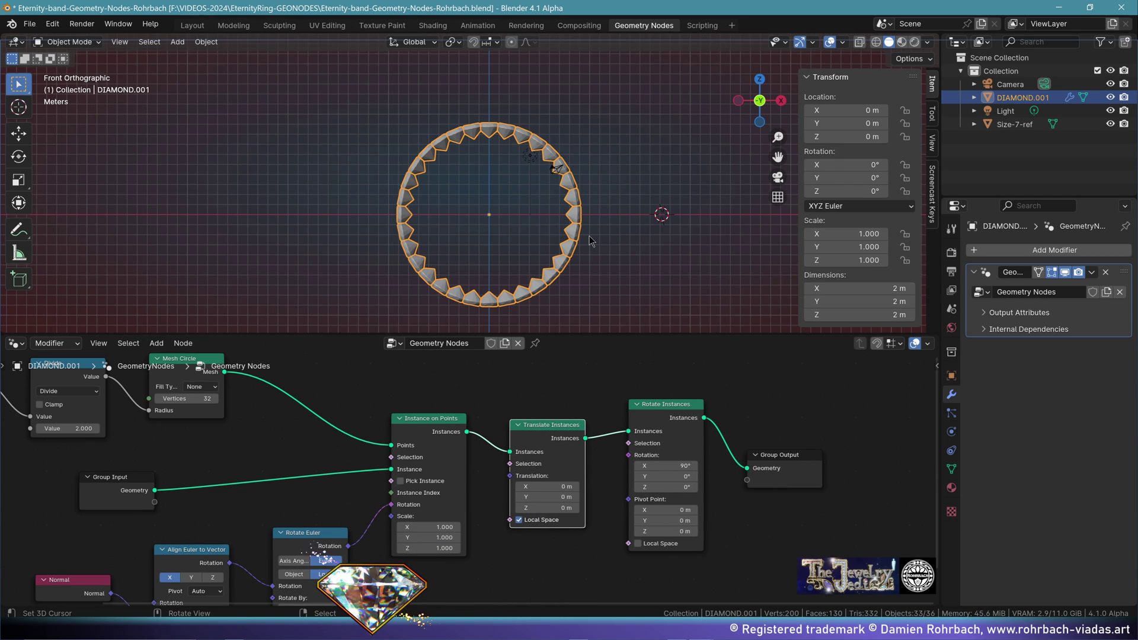
scroll(589, 240, "up", 2)
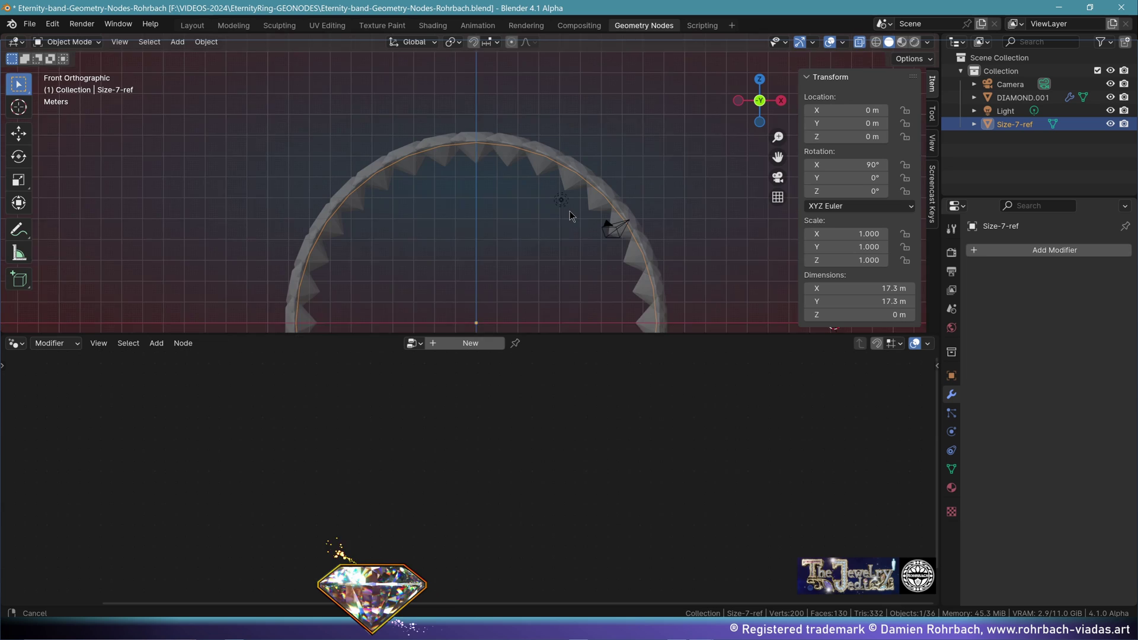
middle_click_drag(537, 135, 529, 156, "shift")
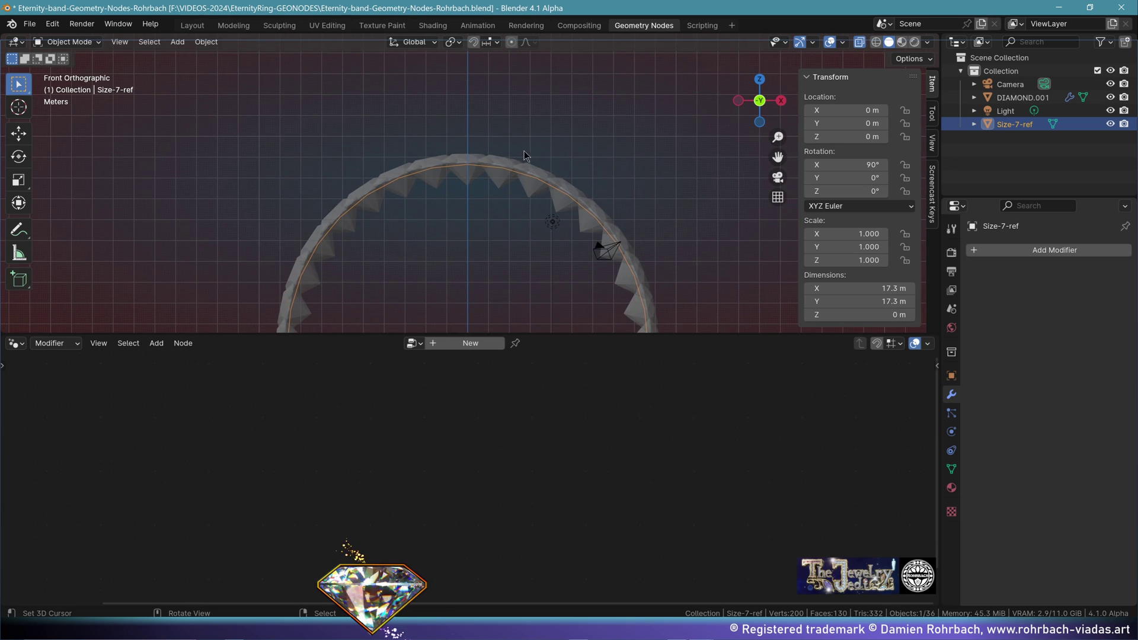
scroll(530, 156, "up", 5)
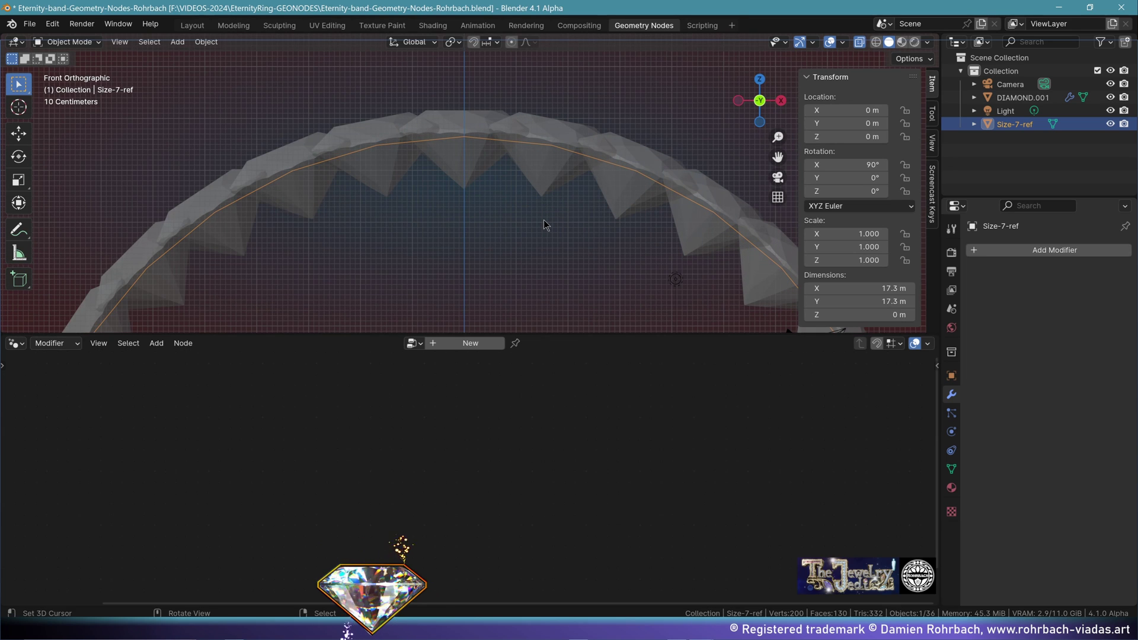
scroll(544, 224, "down", 2)
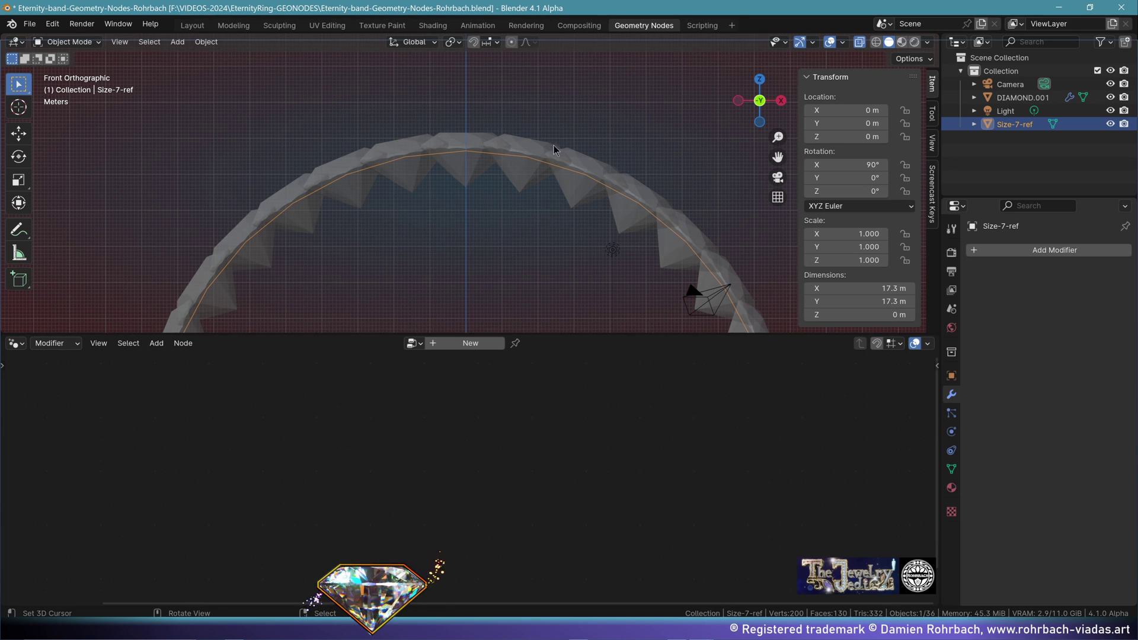
left_click(532, 152)
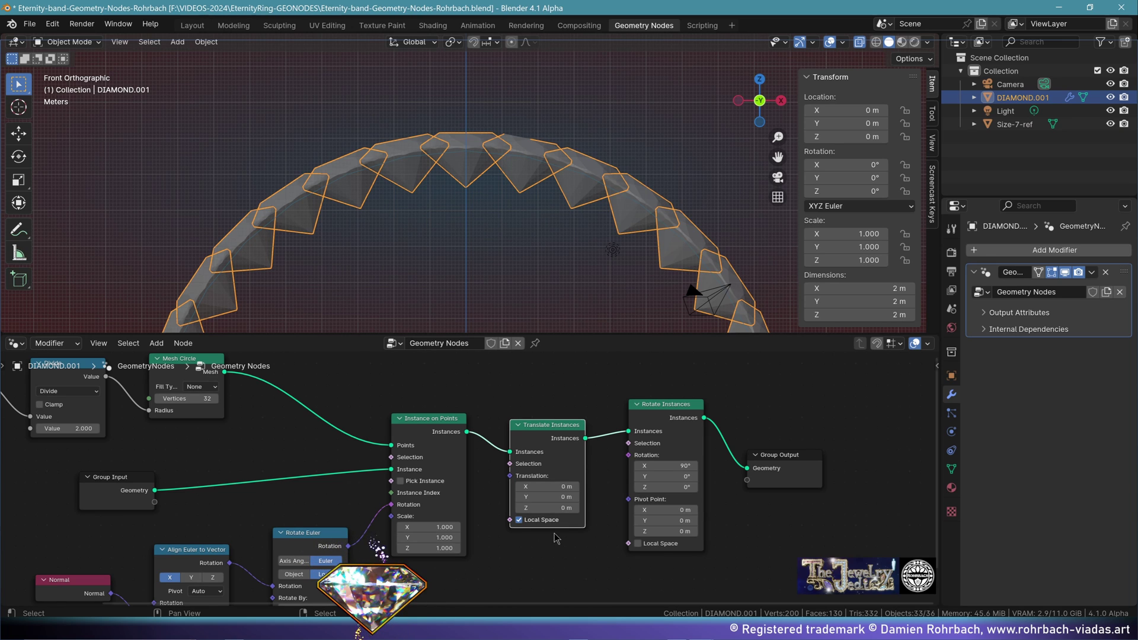
left_click_drag(548, 507, 587, 508)
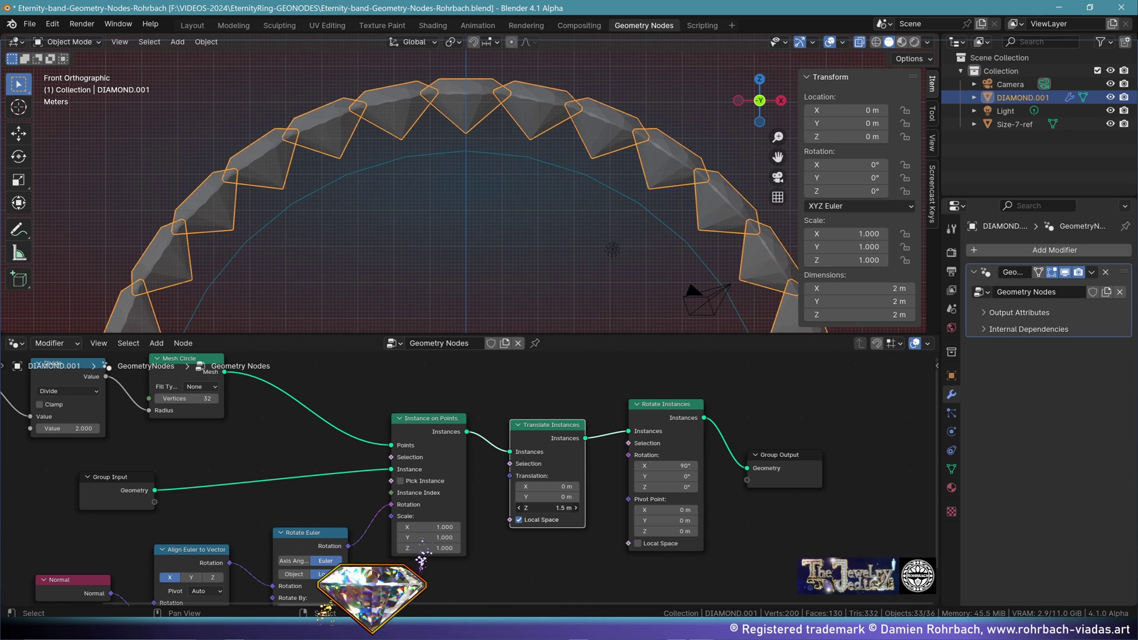
left_click(548, 507)
type("1")
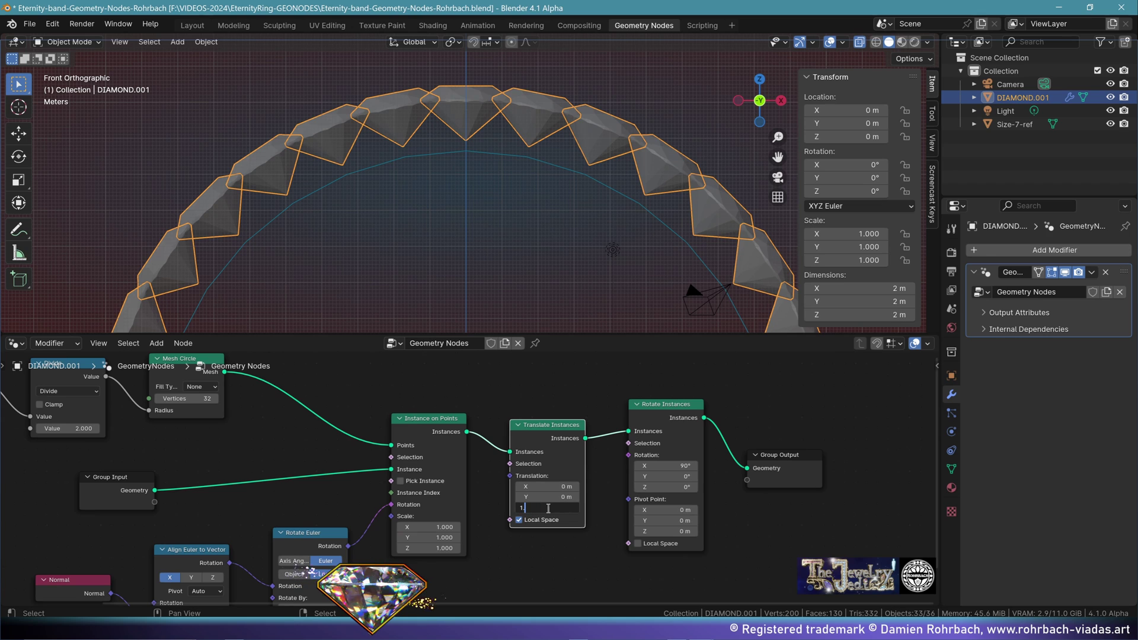
type(".4")
key("Return")
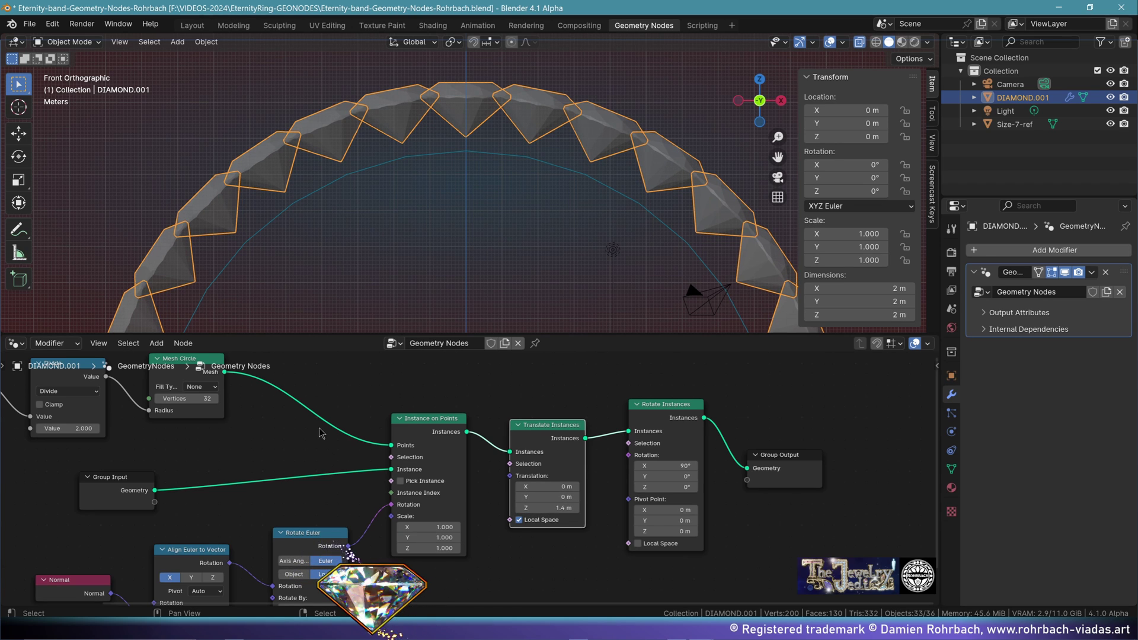
Set the Mesh Circle node's vertices to 24 and switch to the Layout workspace.
middle_click_drag(237, 443, 289, 460)
mouse_move(241, 415)
left_mouse_down()
mouse_move(252, 415)
mouse_move(219, 415)
left_mouse_up()
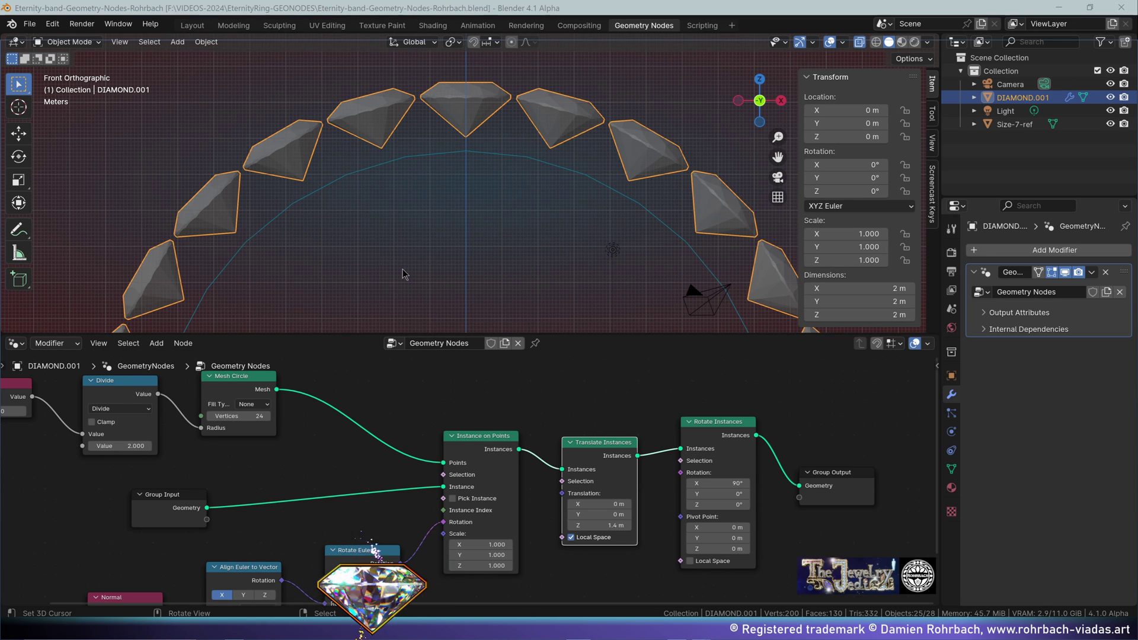
left_click(199, 27)
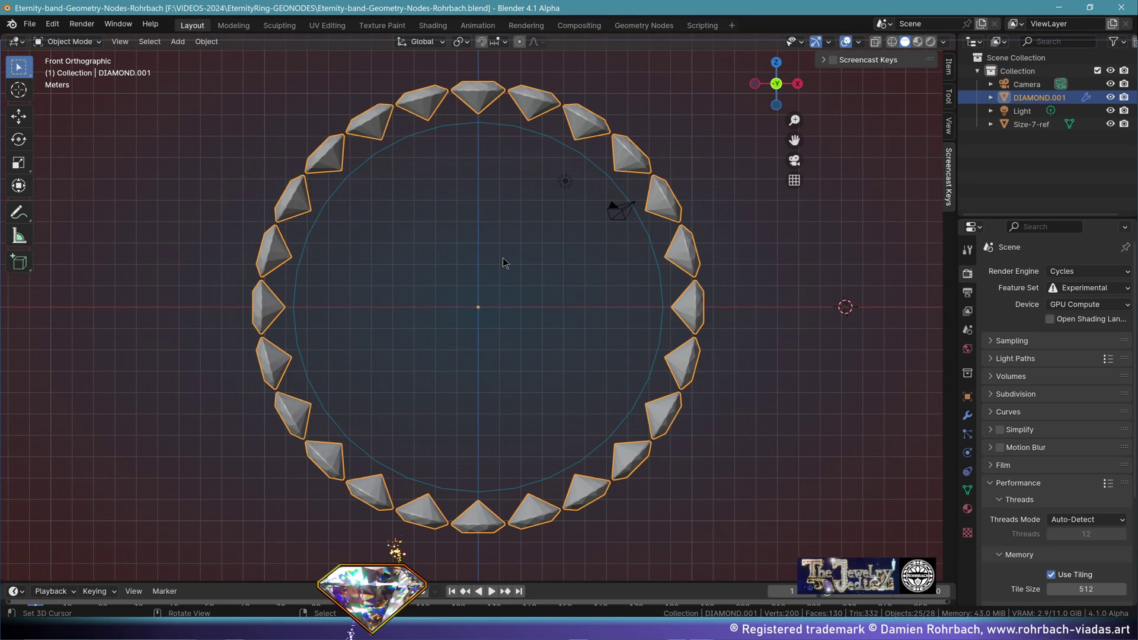
Deselect the diamonds and add a torus mesh in top orthographic view.
left_click(498, 173)
key("KP_7")
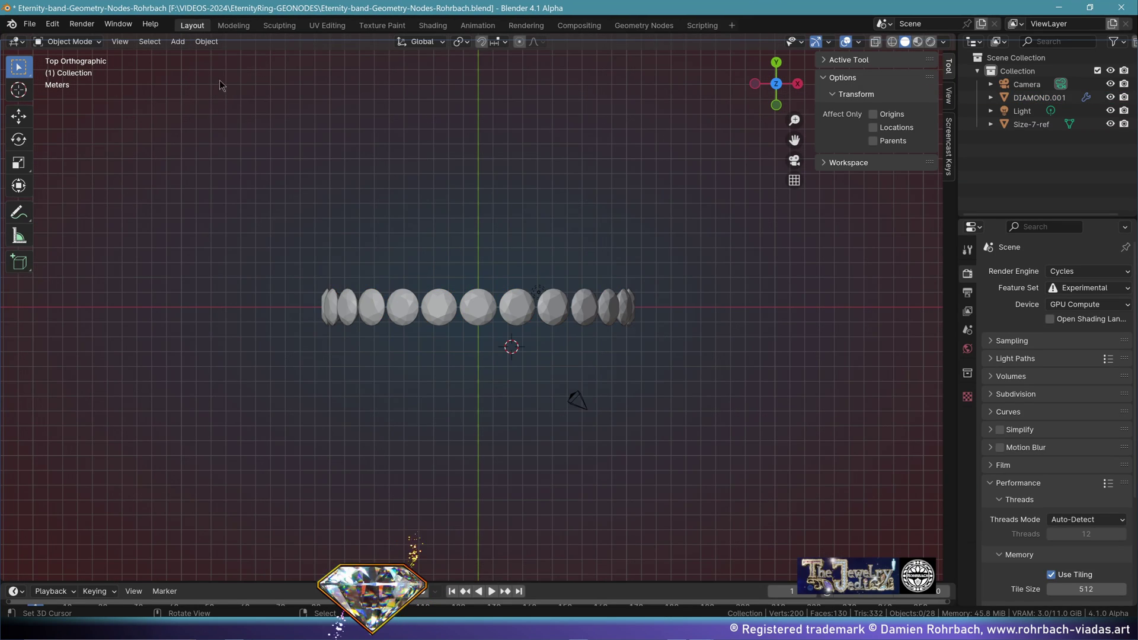
left_click(178, 41)
mouse_move(225, 57)
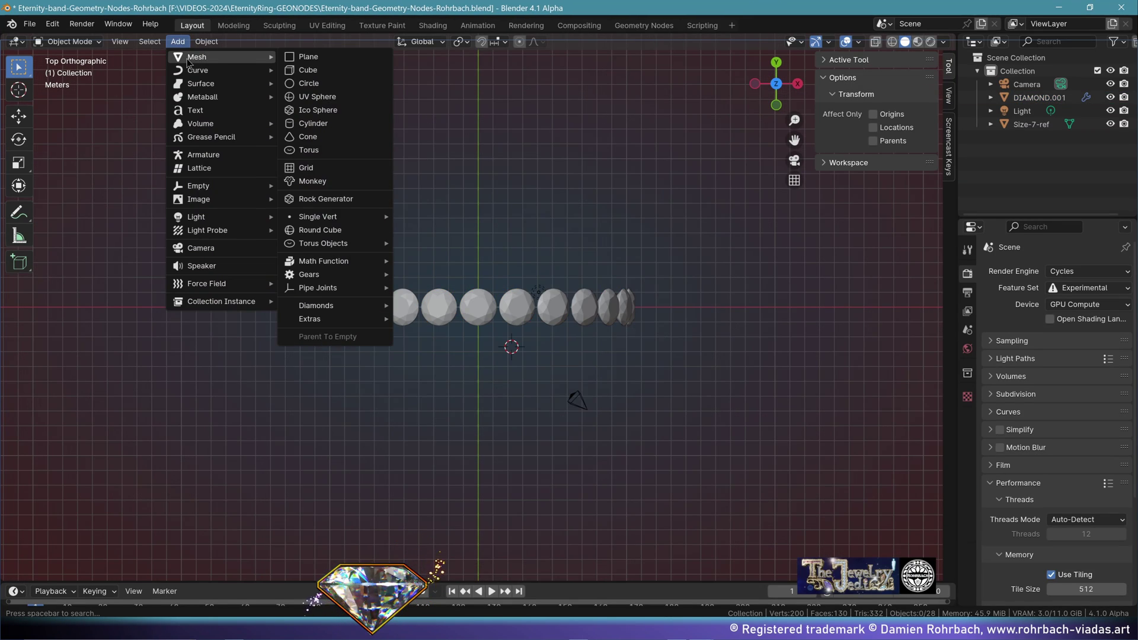
left_click(349, 155)
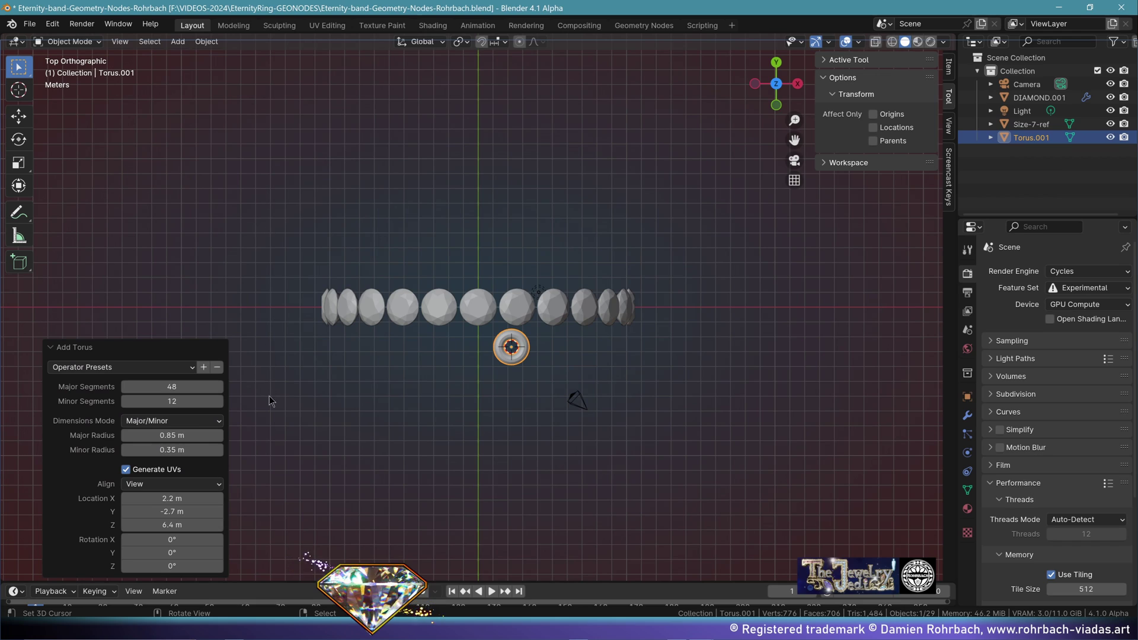
Set the torus to 60 major segments, 30 minor segments and a 0.9 m major radius.
double_click(175, 389)
type("60")
key("Return")
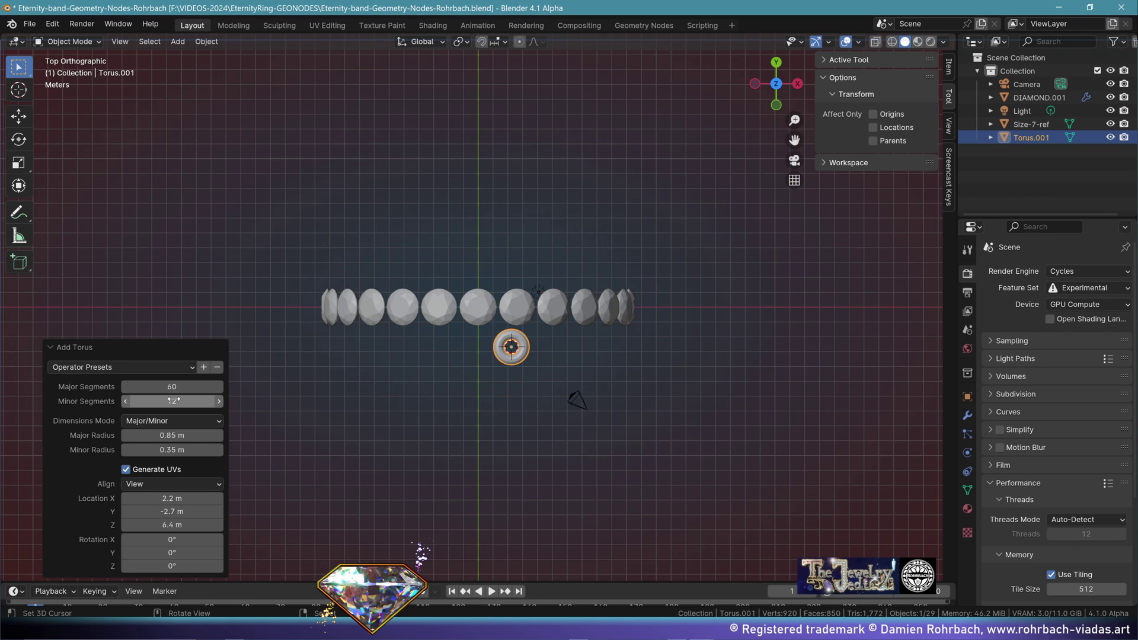
left_click_drag(173, 401, 199, 401)
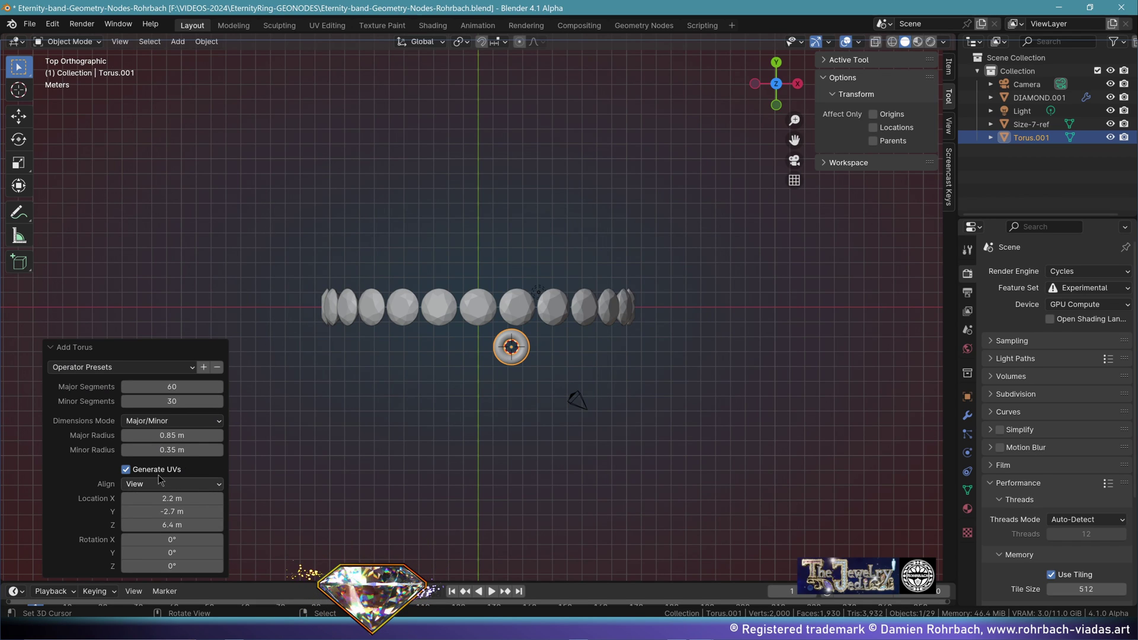
left_click(187, 436)
key("BackSpace")
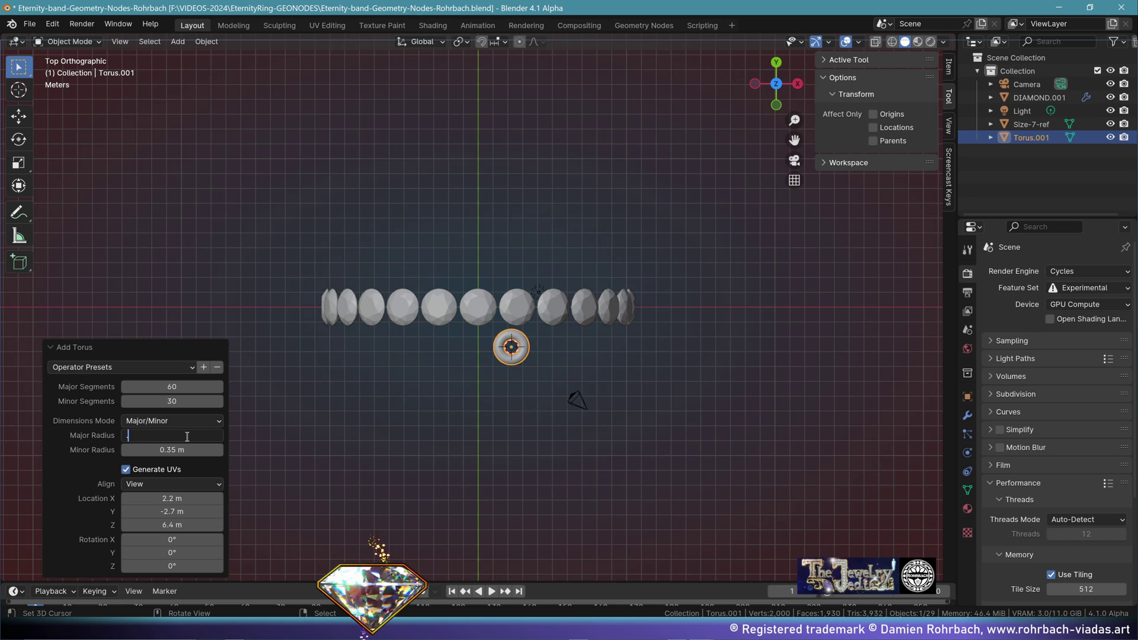
type("0.9")
key("Return")
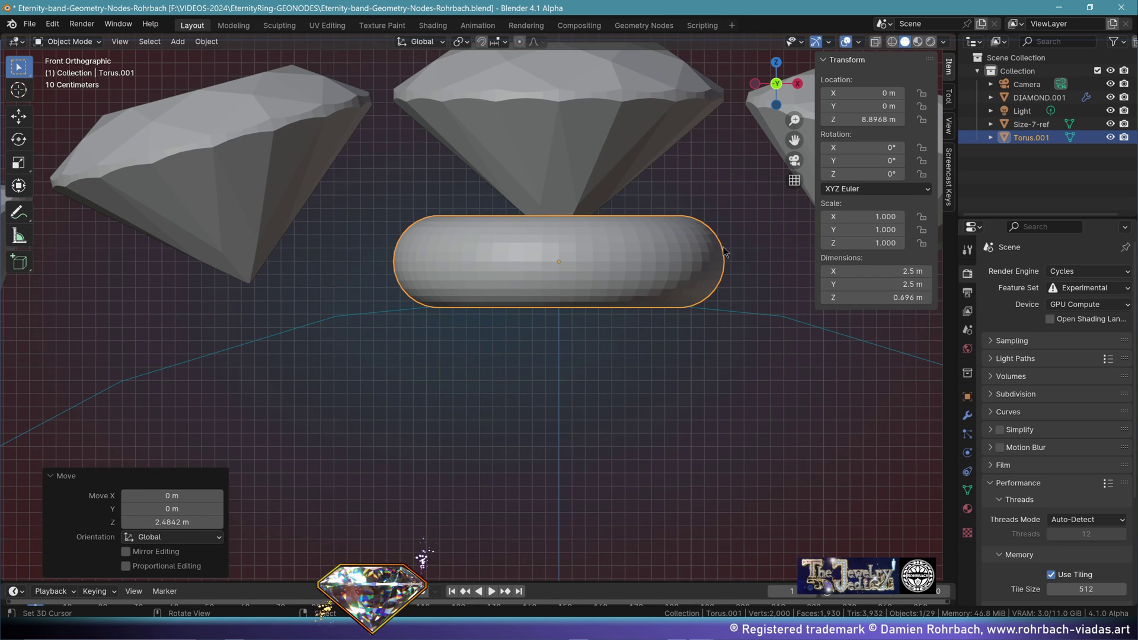
Scale the torus down by a factor of about 0.647 and lower it about 0.076 m along Z beneath the top diamond's tip.
key("s")
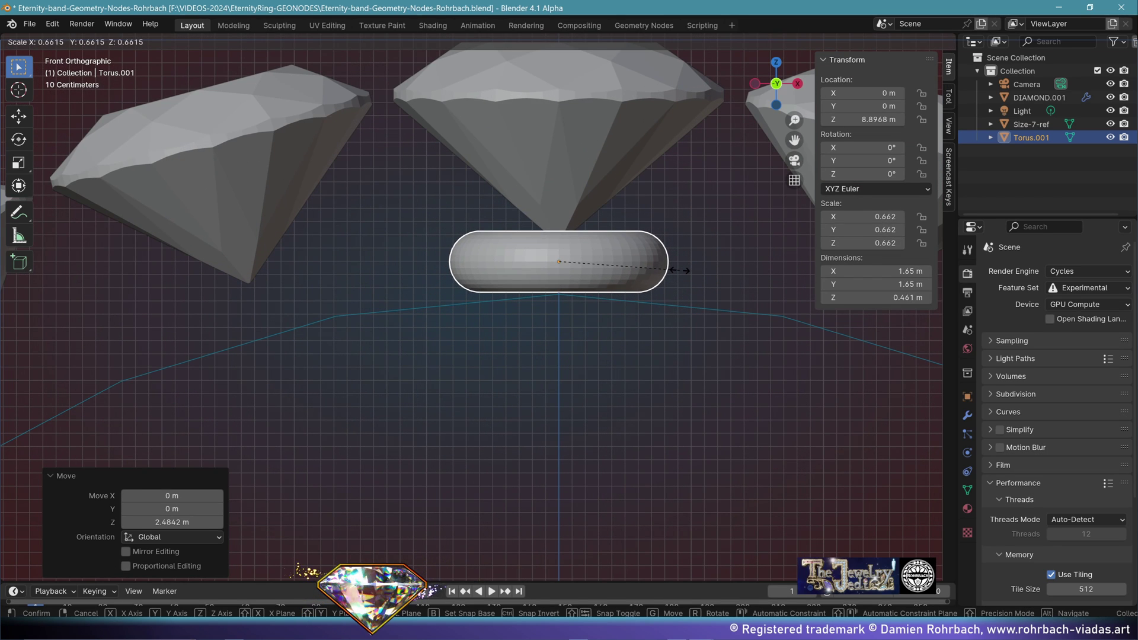
left_click(669, 270)
key("g")
key("z")
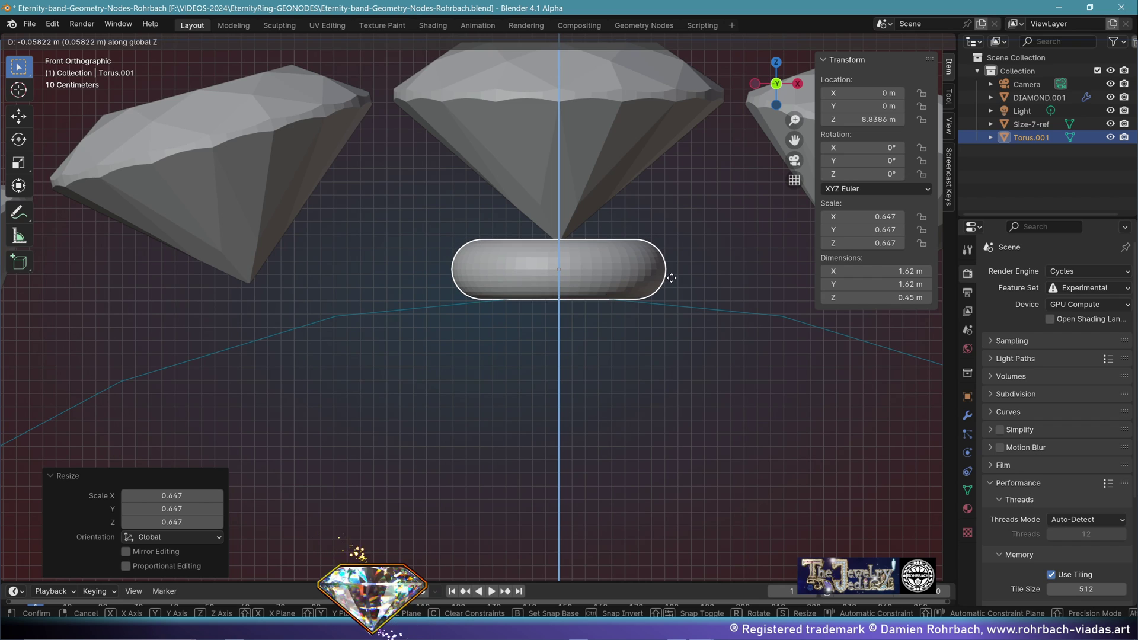
left_click(668, 282)
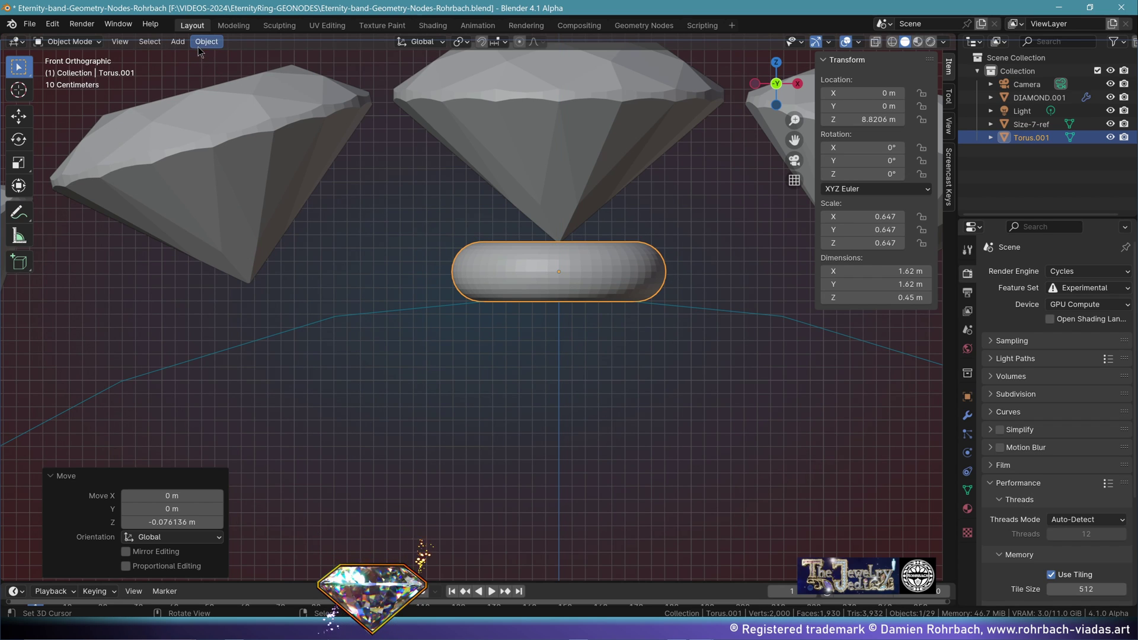
Shade the torus smooth and enlarge it uniformly to about 1.75 m wide.
left_click(207, 42)
left_click(237, 347)
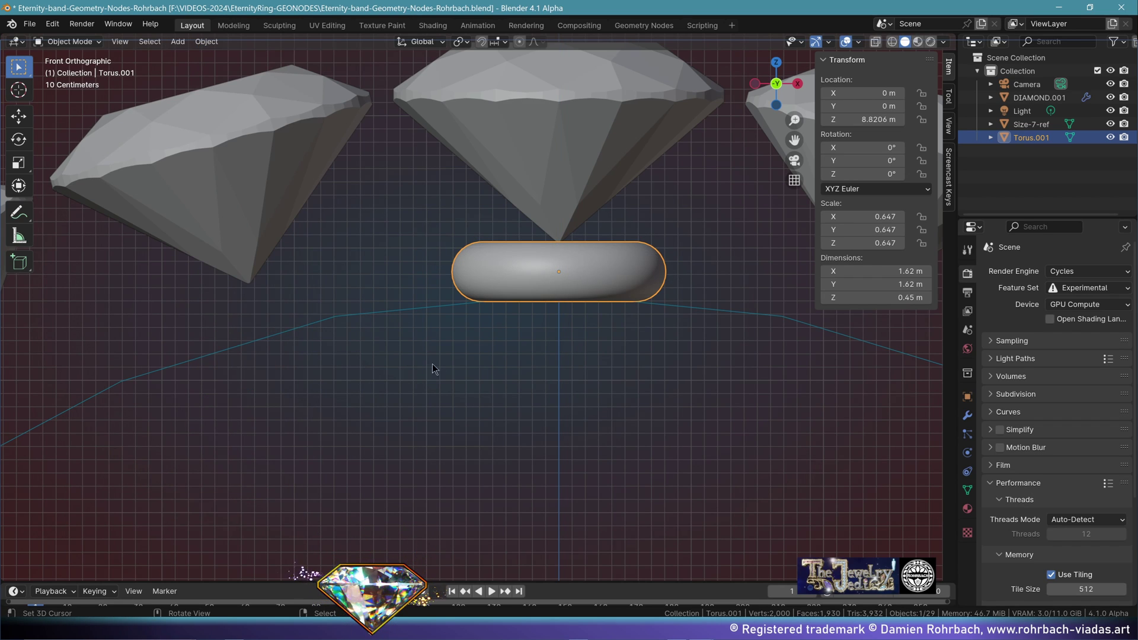
key("s")
left_click(700, 255)
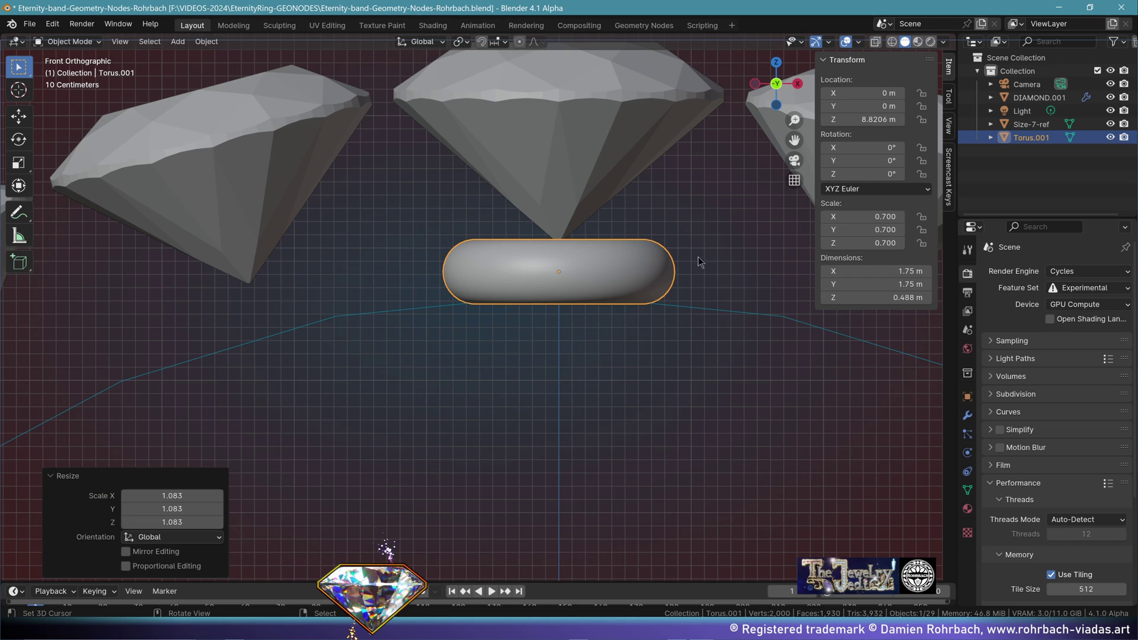
Apply the torus's scale and rename the object SETTING-BASE.
key("ctrl+a")
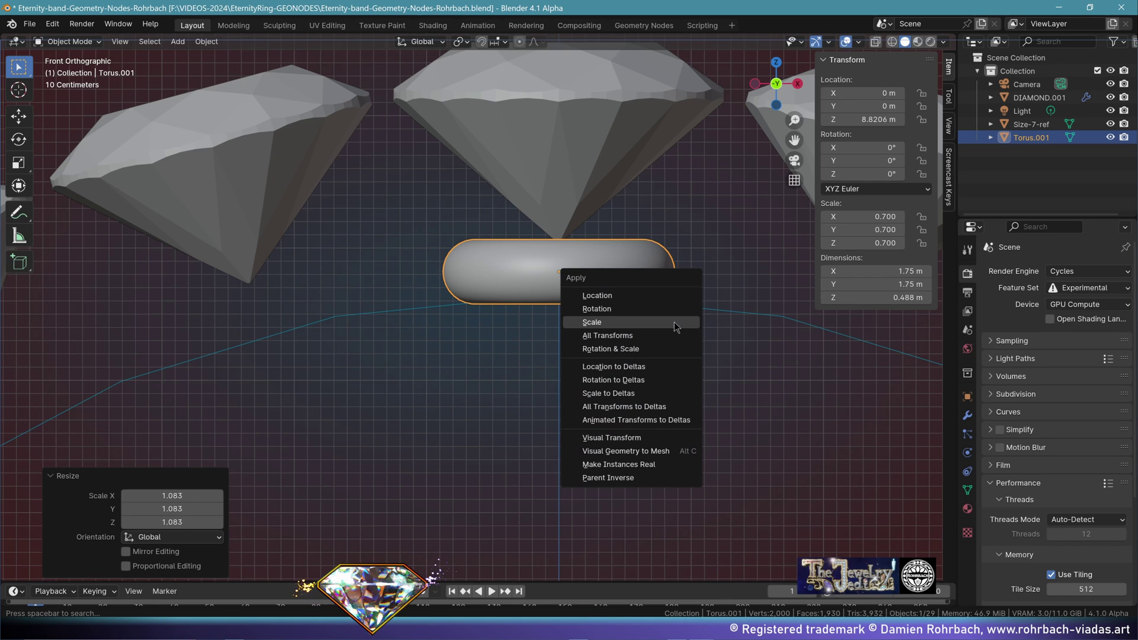
left_click(673, 321)
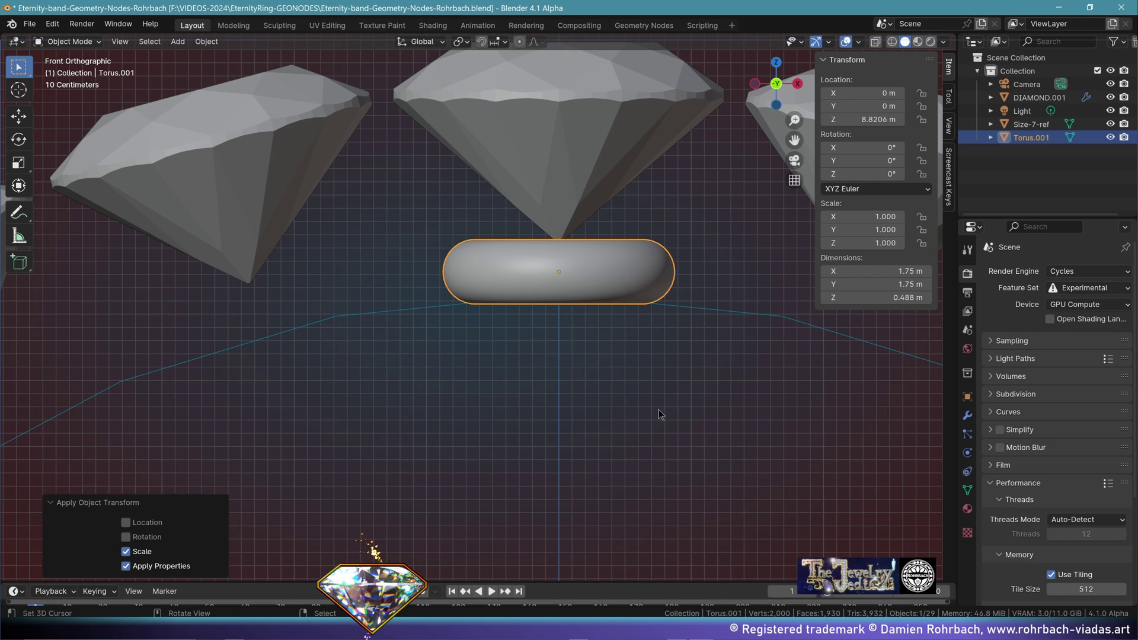
key("F2")
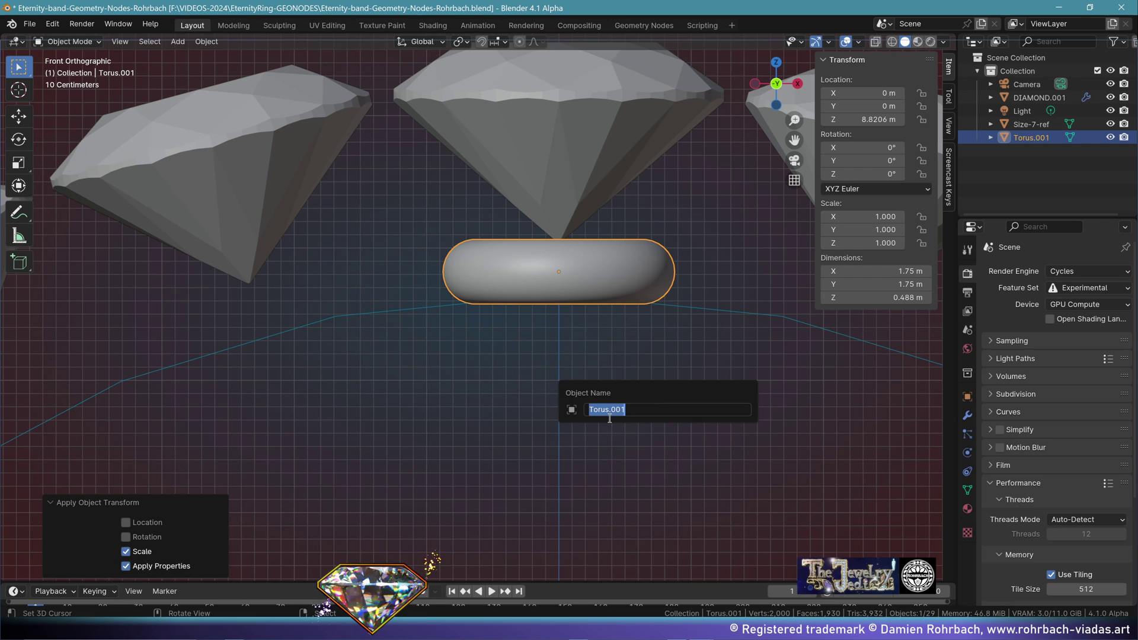
type("SETTING-BASE")
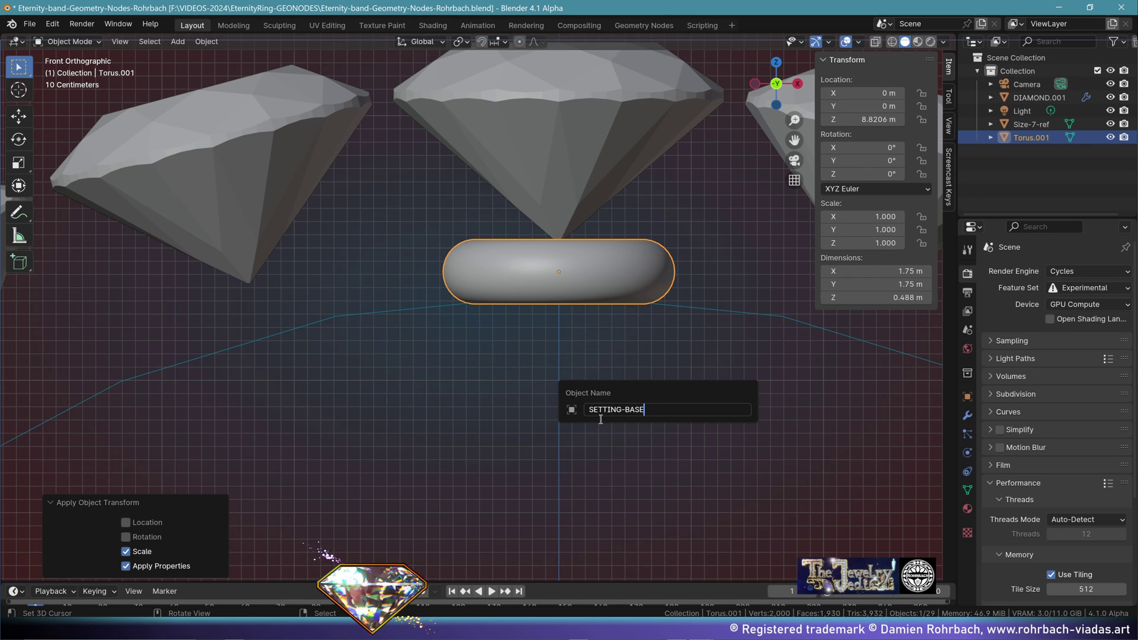
key("Return")
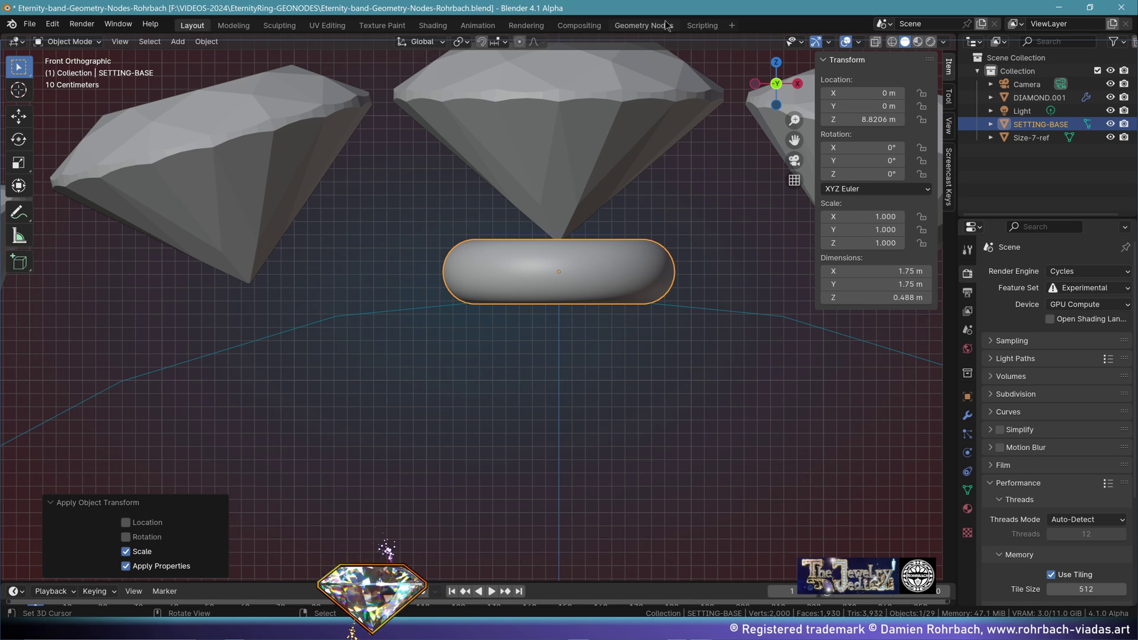
In the Geometry Nodes workspace, add a node modifier to SETTING-BASE and assign it the diamonds' existing Geometry Nodes group.
left_click(644, 24)
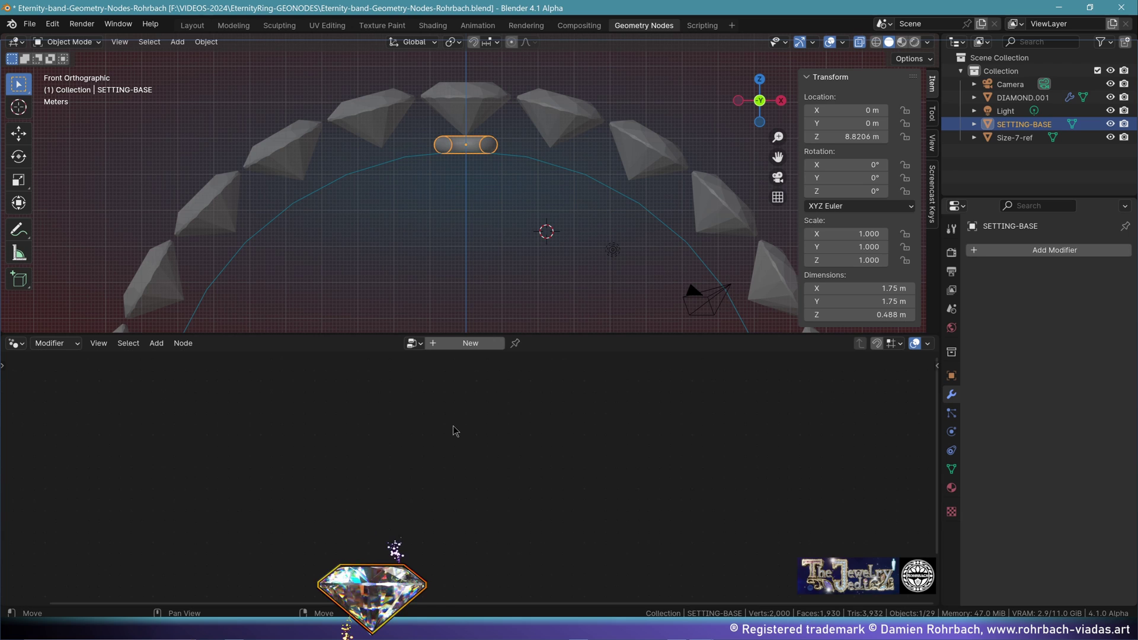
left_click(469, 343)
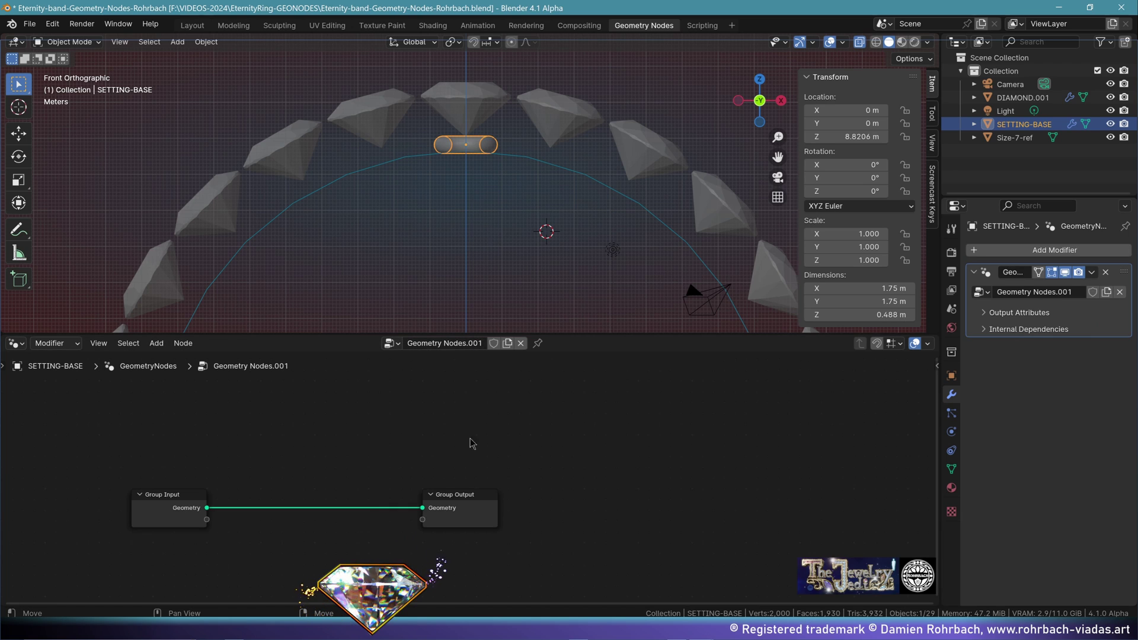
left_click(391, 343)
left_click(414, 363)
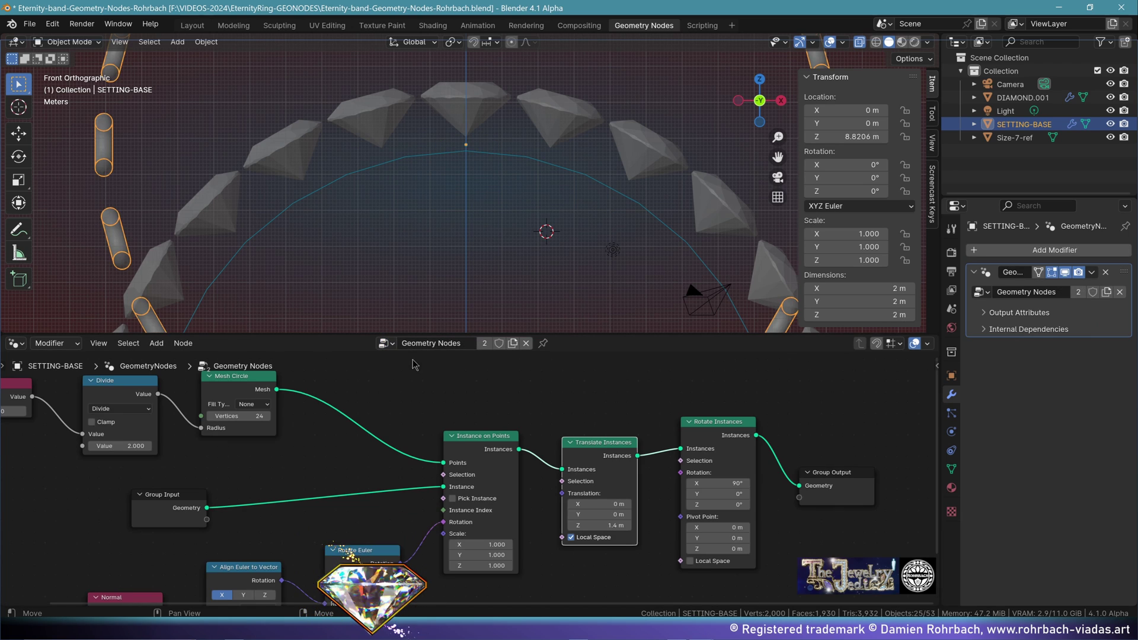
scroll(524, 206, "down", 4)
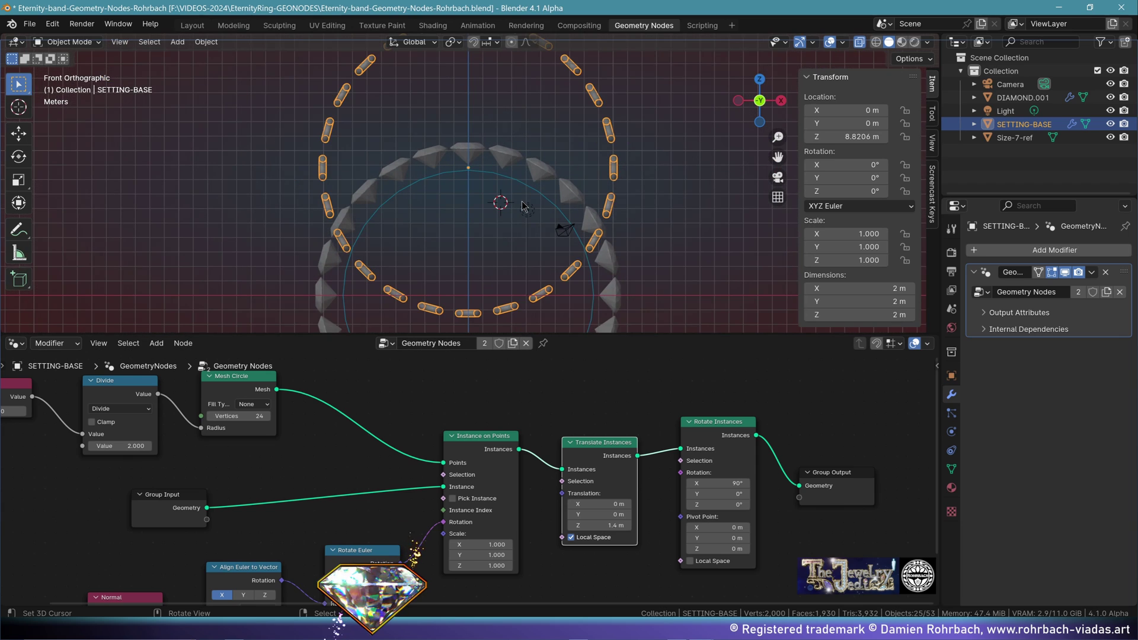
scroll(523, 206, "up", 1)
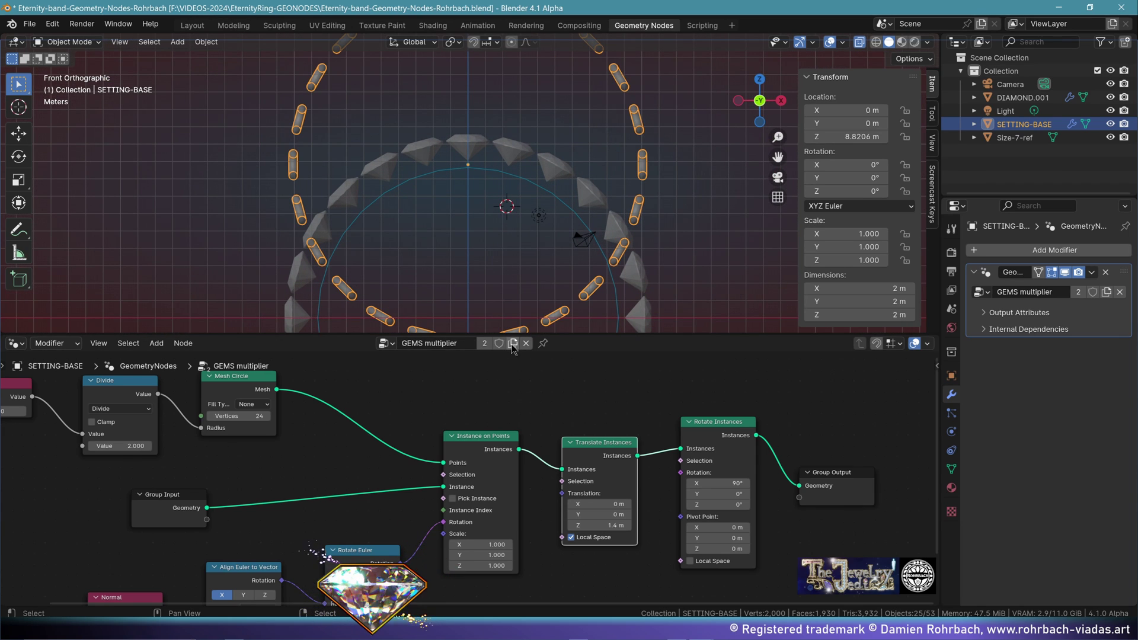
Make an independent copy of the GEMS multiplier node group for SETTING-BASE and name it SETTING BASE multiplier.
left_click(512, 344)
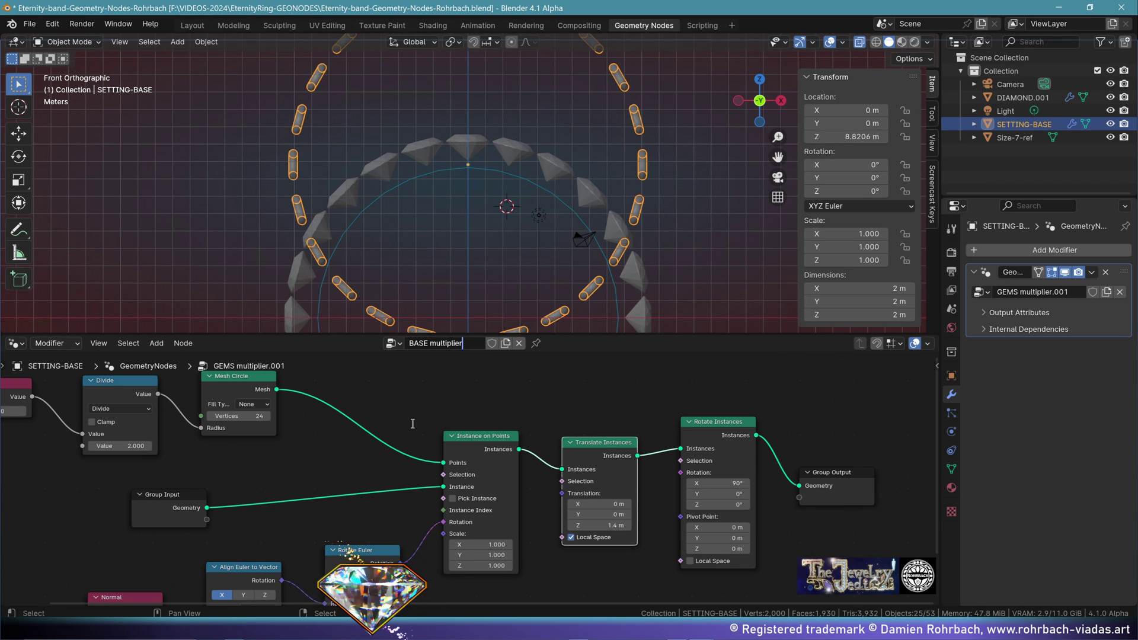
key("Home")
type("SETTING")
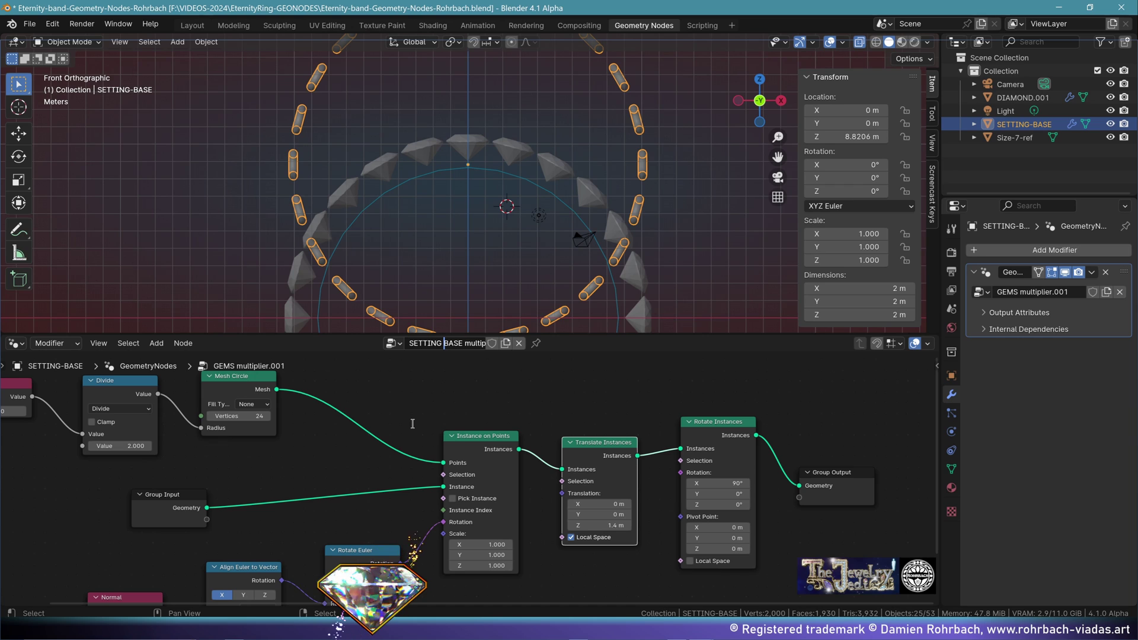
key("Return")
Set the Z location of SETTING-BASE to 0 m.
key("ctrl+a")
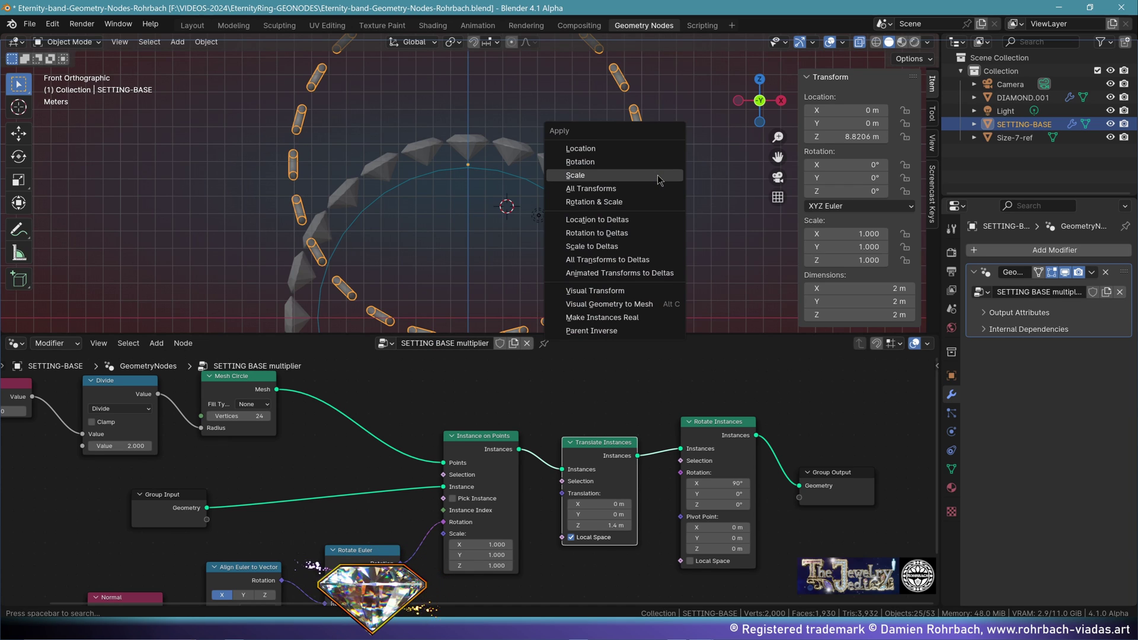
left_click(844, 137)
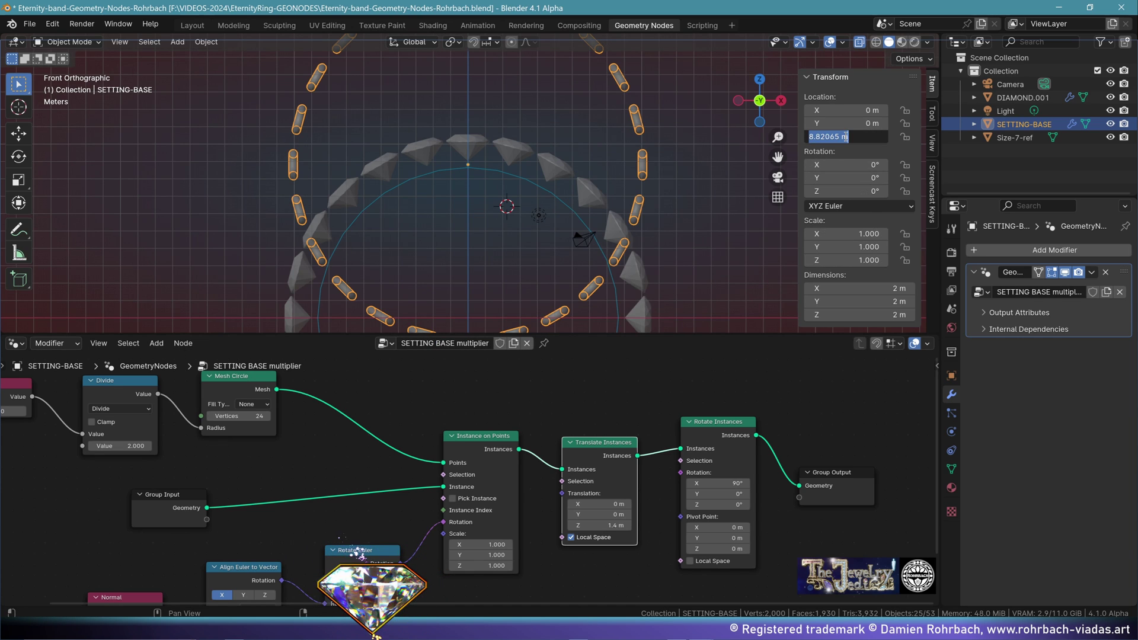
type("0")
key("Return")
middle_click_drag(551, 220, 538, 155, "shift")
Lower the Z translation in the SETTING BASE multiplier's Translate Instances node to 0.2 m.
left_click_drag(598, 525, 601, 525)
scroll(601, 525, "down", 17, "ctrl")
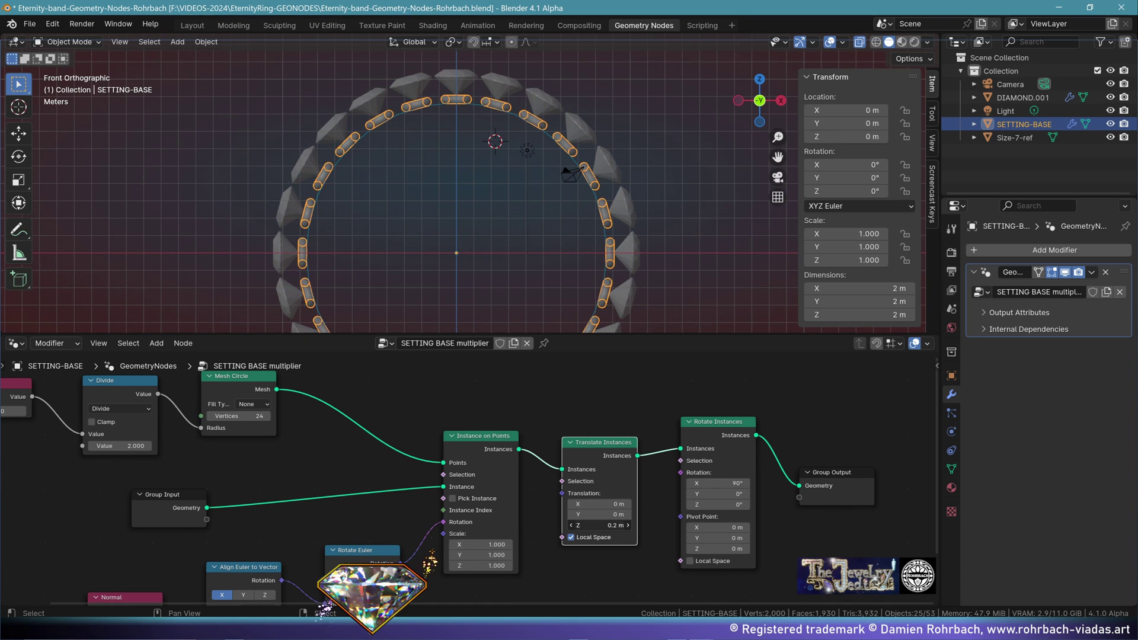
scroll(601, 525, "up", 1, "ctrl")
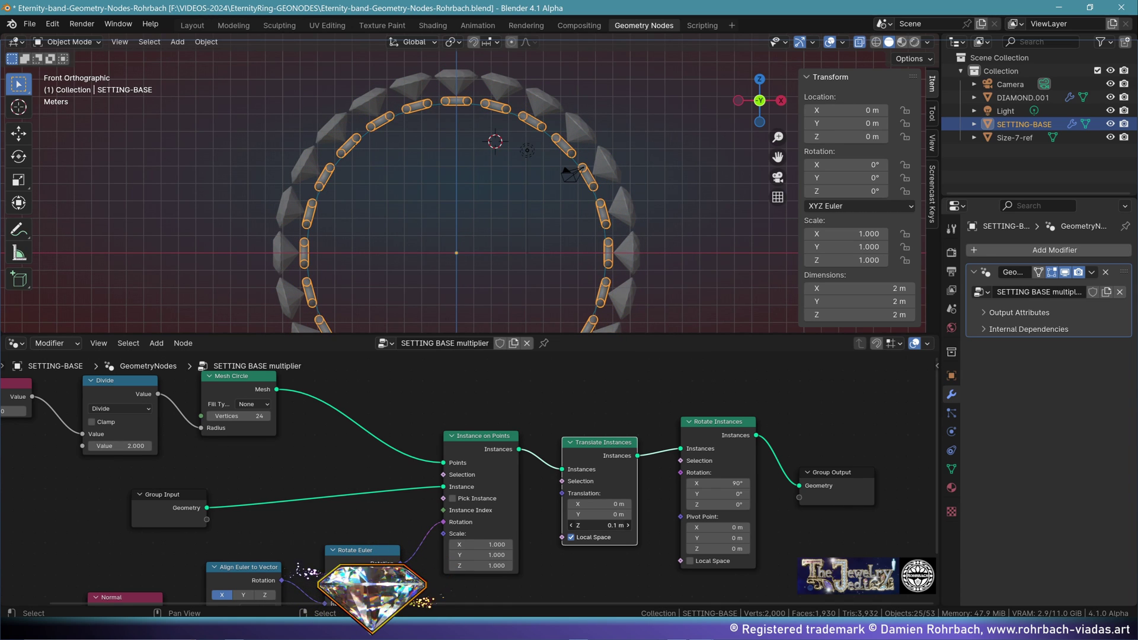
scroll(601, 525, "up", 1, "ctrl")
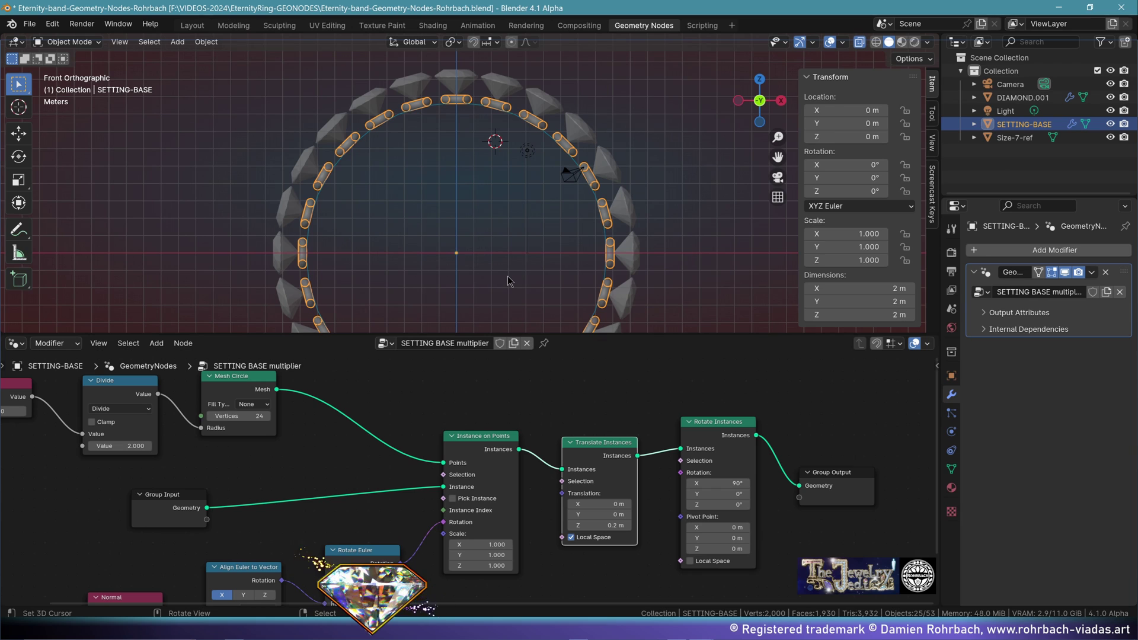
Fine-tune the base rings' Z translation against the diamond tips, trying 0.2 m and 0.15 m and settling on 0.175 m.
scroll(508, 281, "up", 8)
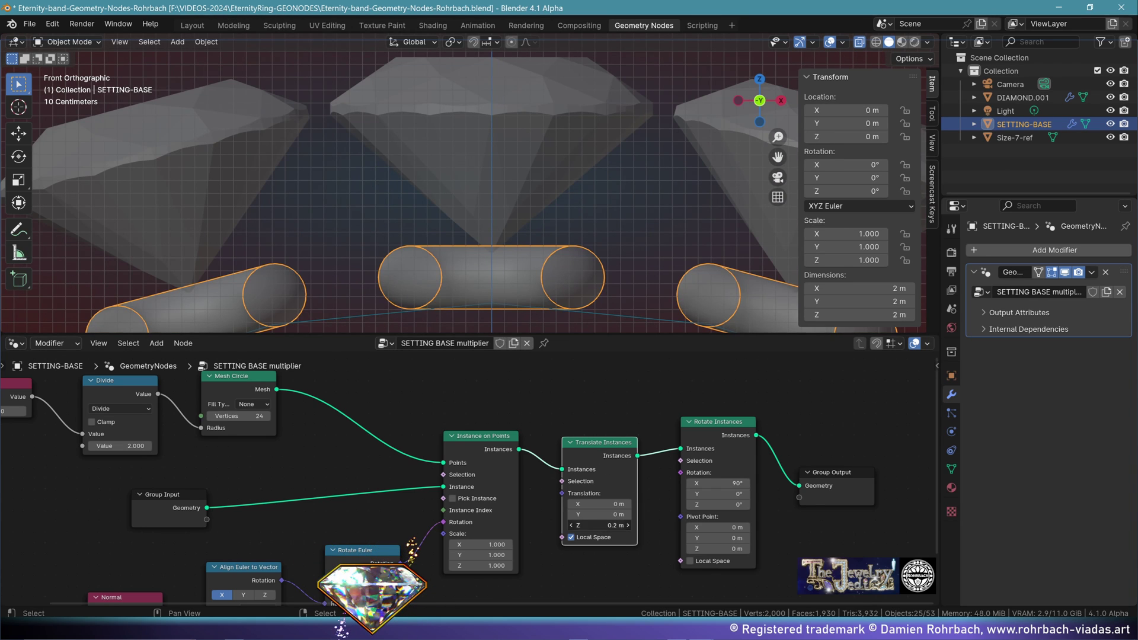
scroll(606, 525, "down", 2, "ctrl")
left_click(605, 526)
type(".2")
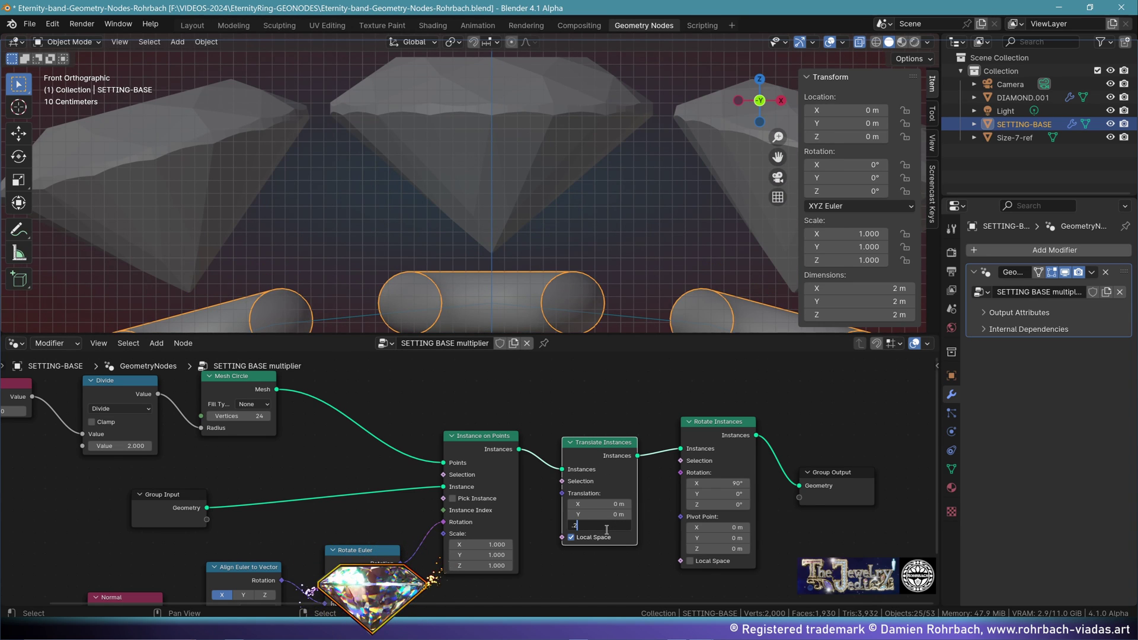
key("Return")
left_click(605, 529)
type(".15")
key("Return")
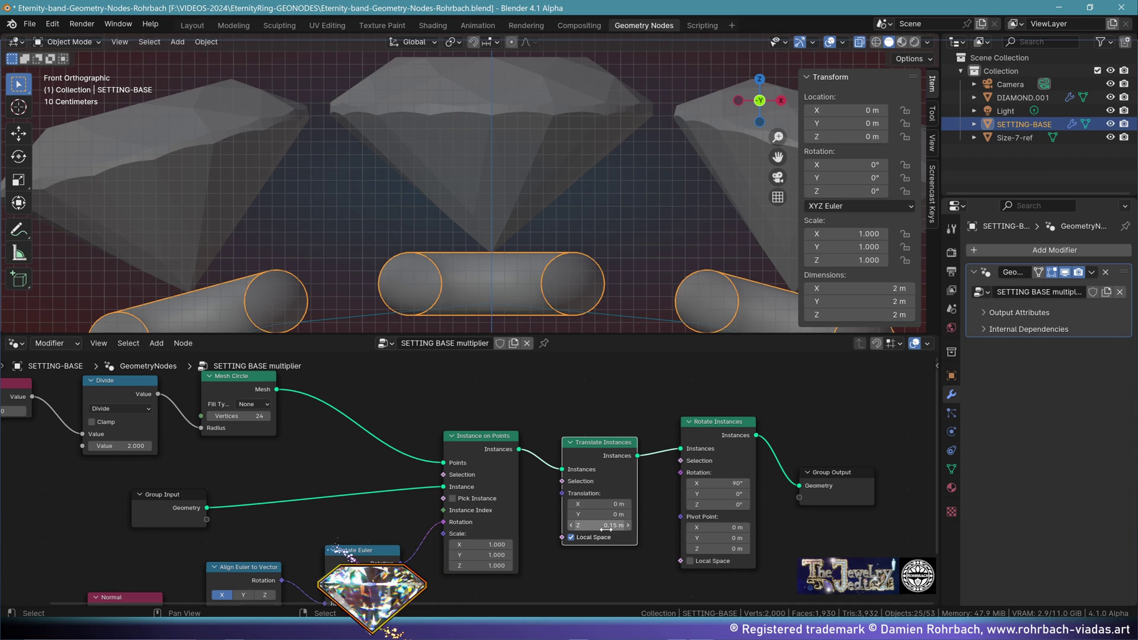
left_click(605, 527)
type(".175")
key("Return")
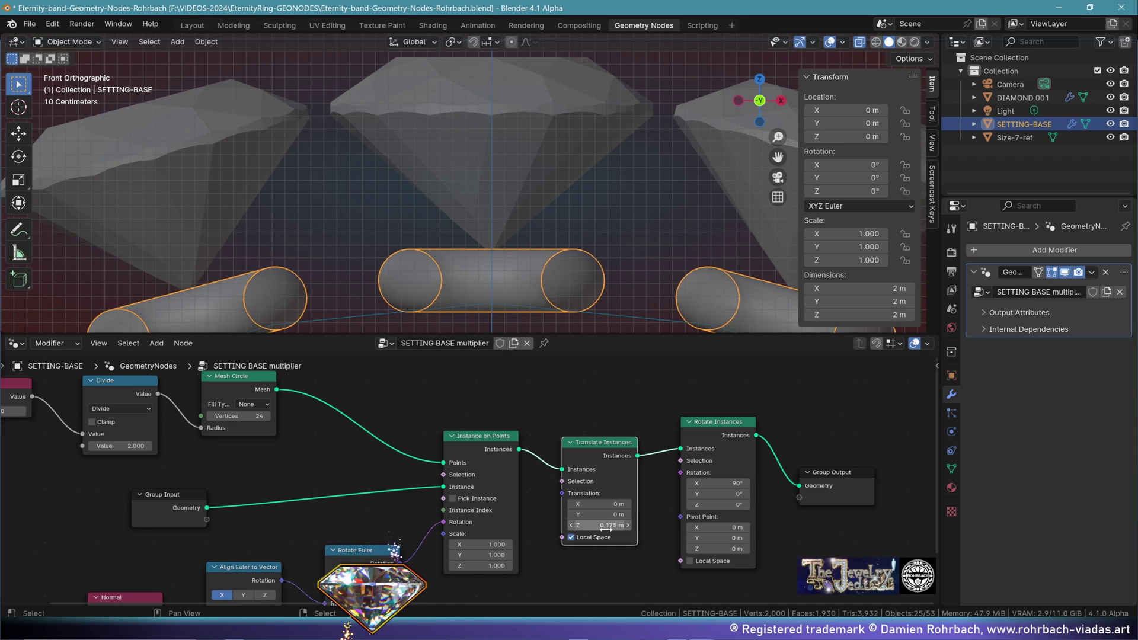
Inspect the base rings beneath the diamonds in perspective and return to the Layout workspace.
mouse_move(474, 266)
middle_mouse_down()
mouse_move(572, 210)
mouse_move(494, 248)
mouse_move(566, 148)
mouse_move(478, 249)
middle_mouse_up()
scroll(494, 247, "down", 4)
scroll(479, 249, "up", 3)
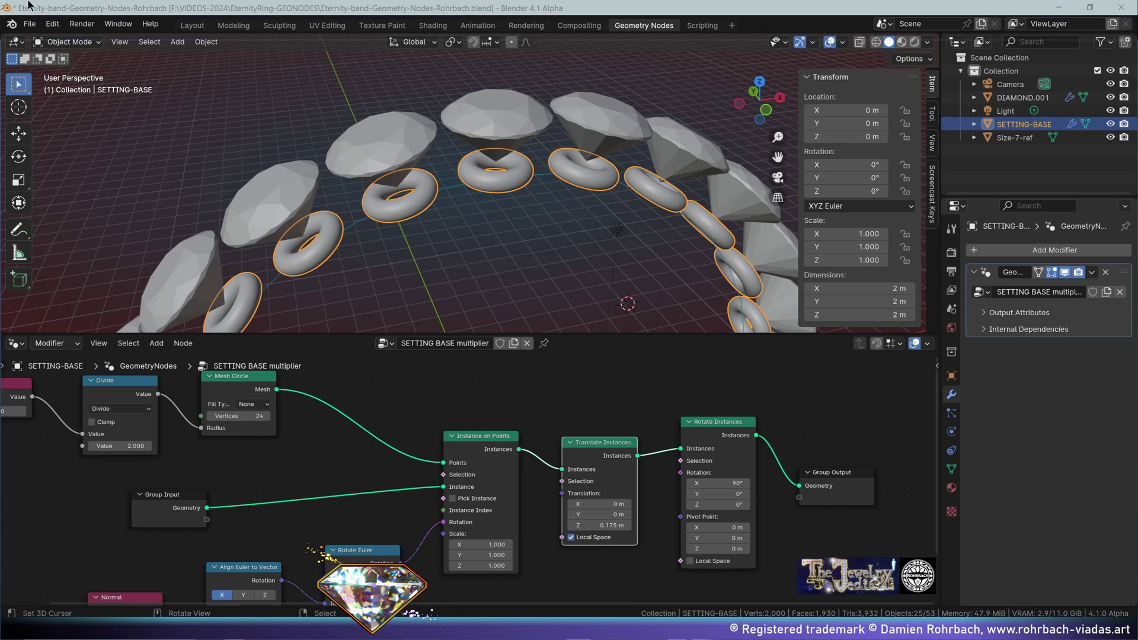
left_click(191, 26)
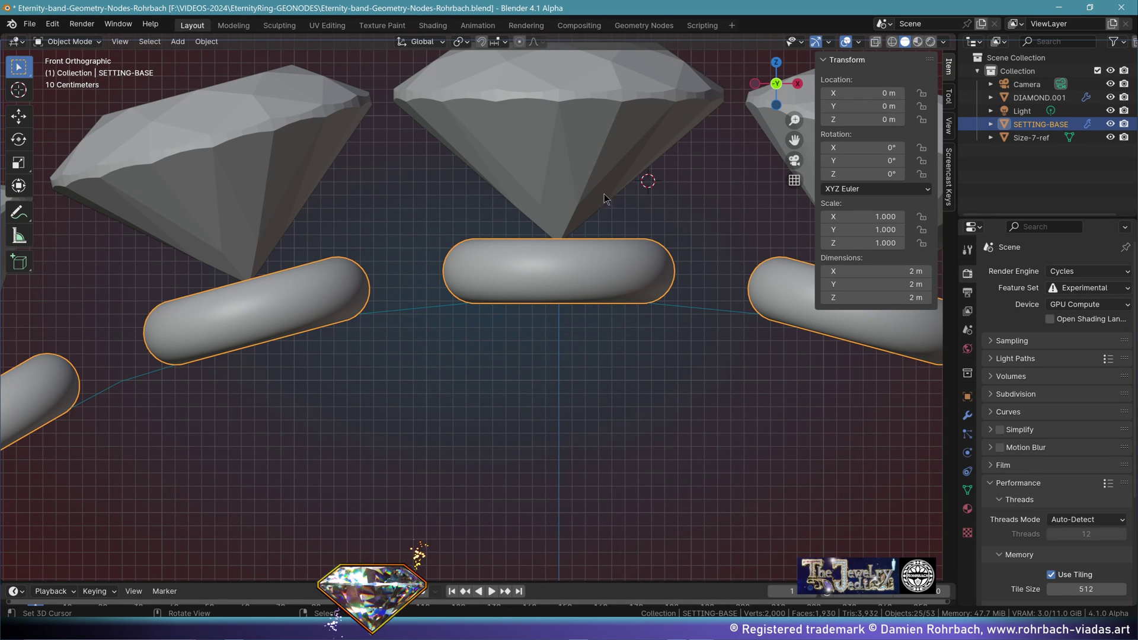
Add a view-aligned plane beside the central diamond and merge its vertices at center into a single vertex.
left_click(178, 42)
mouse_move(237, 57)
left_click(332, 58)
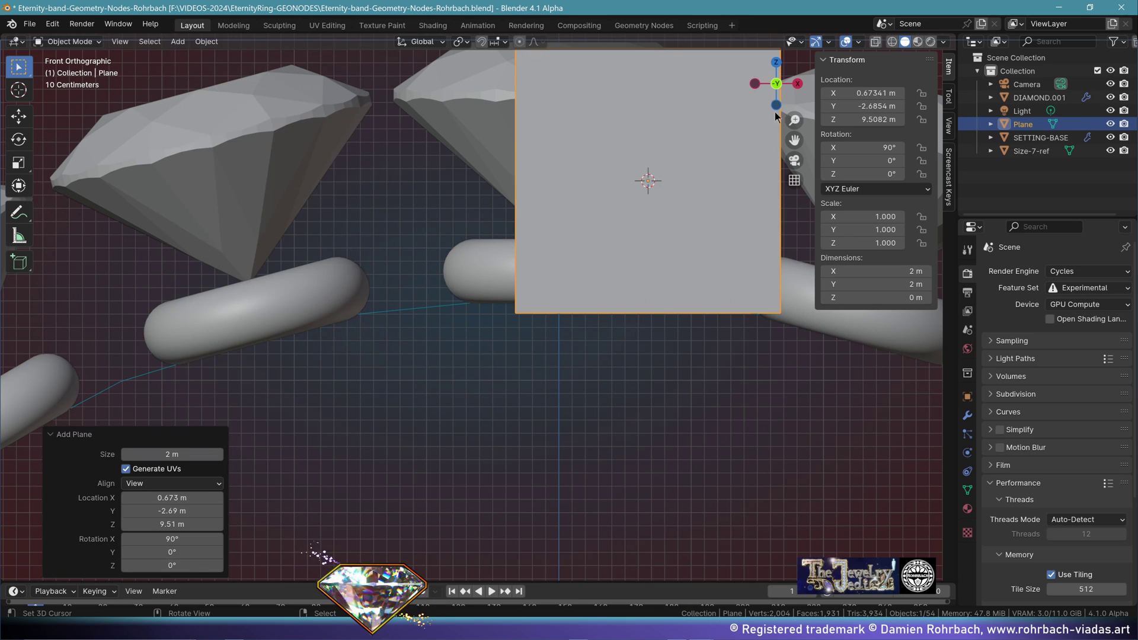
key("Tab")
key("KP_Decimal")
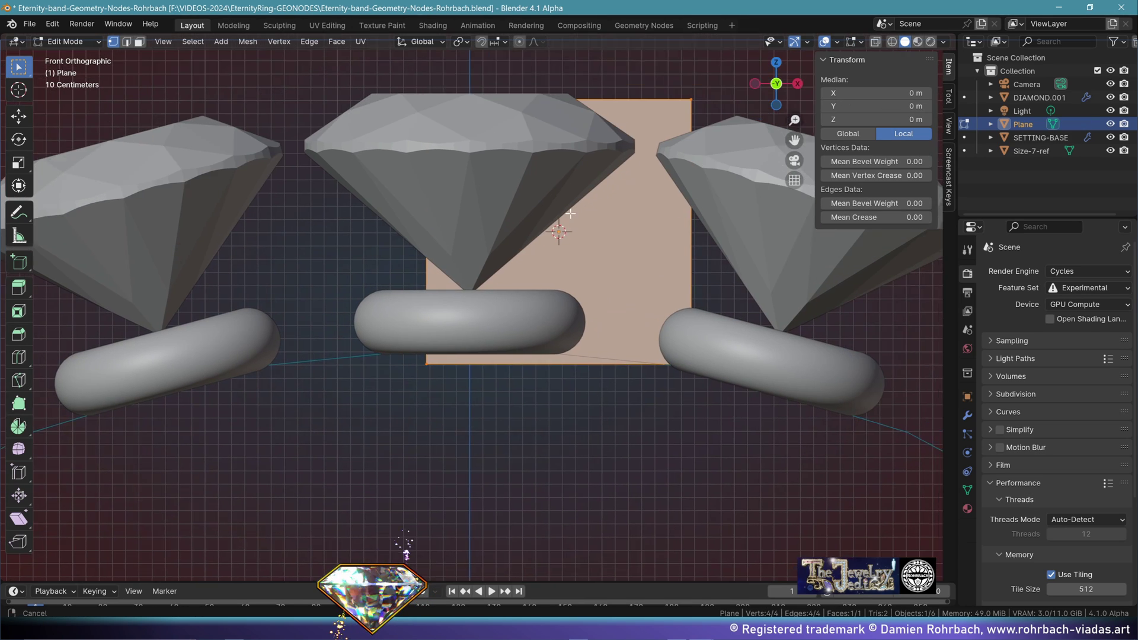
key("m")
left_click(527, 237)
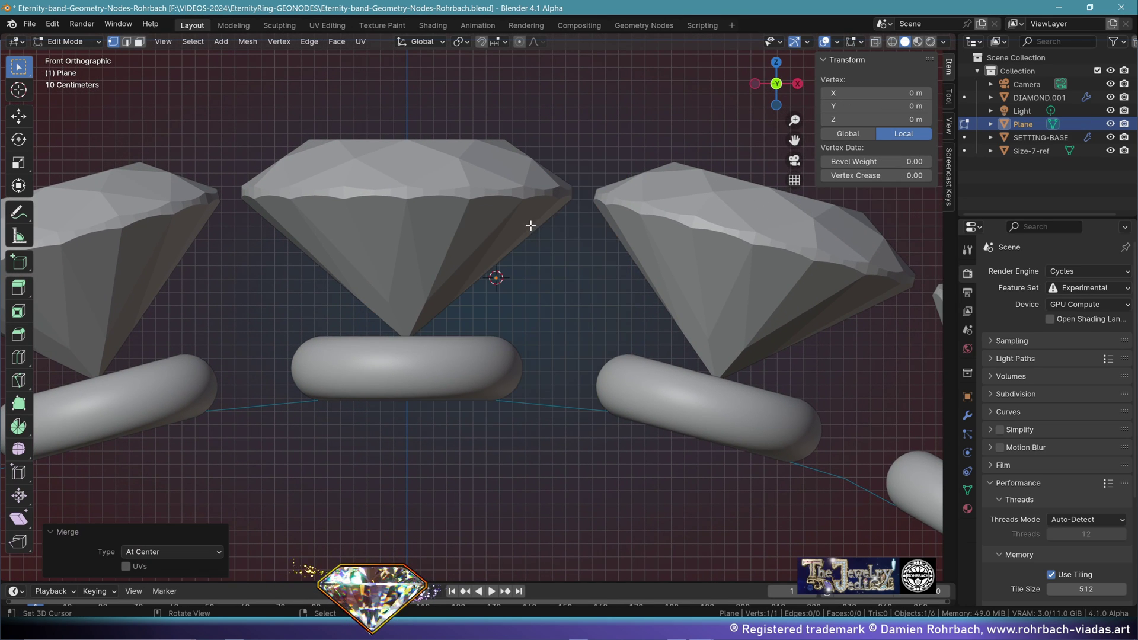
Extrude the vertex into a closed bezel profile along the diamond's lower slope, about 0.54 m wide and 0.79 m high.
key("KP_Decimal")
key("g")
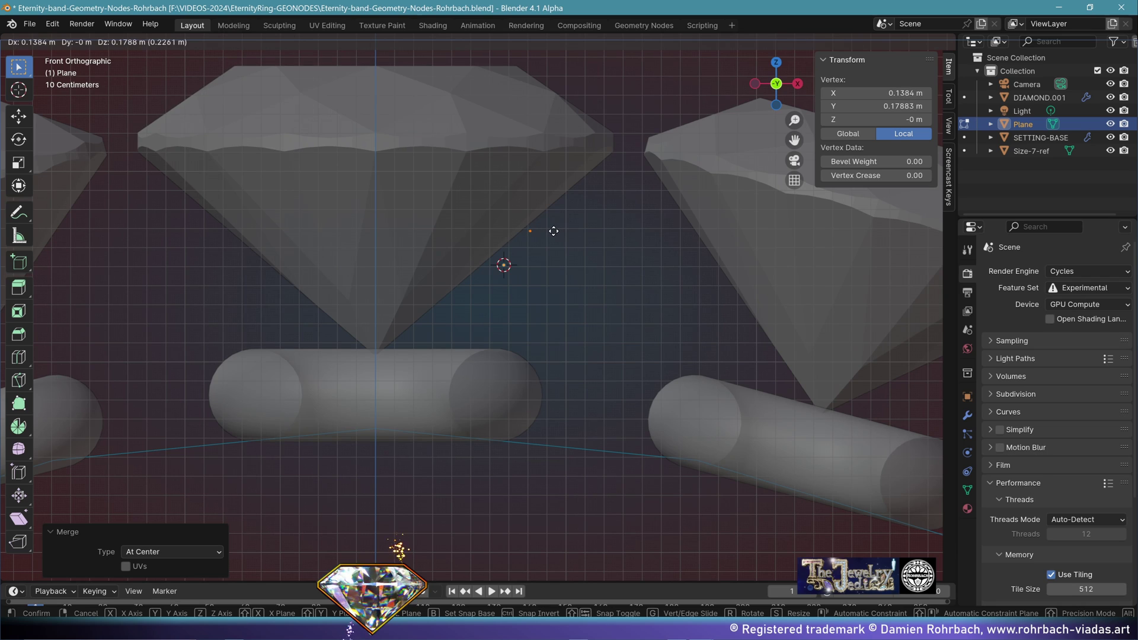
left_click(552, 232)
key("e")
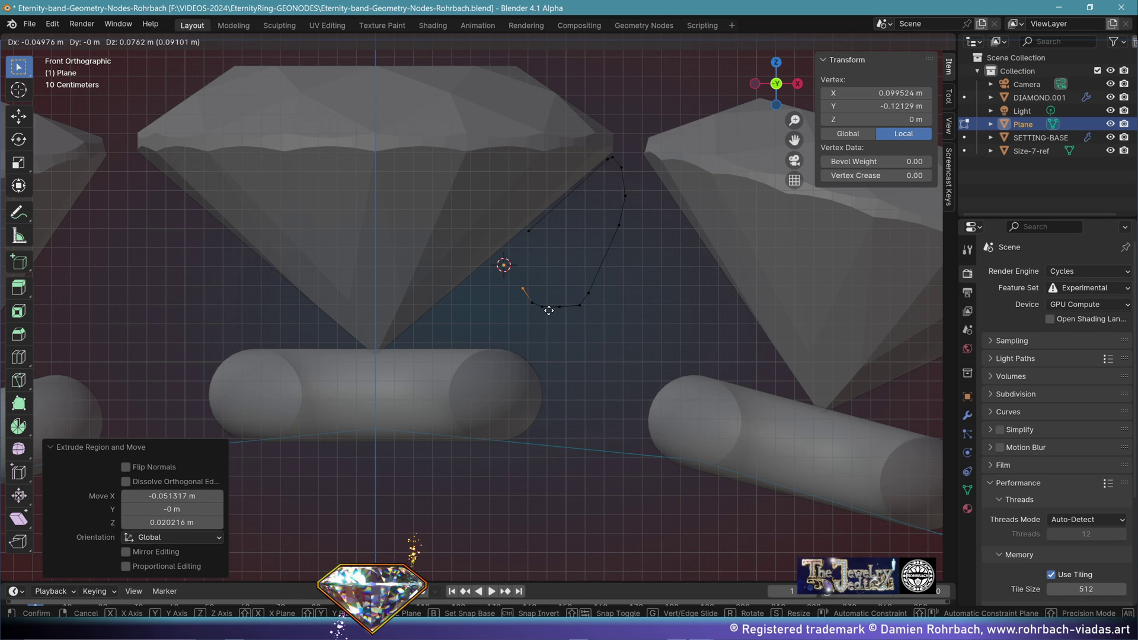
left_click(551, 313)
key("e")
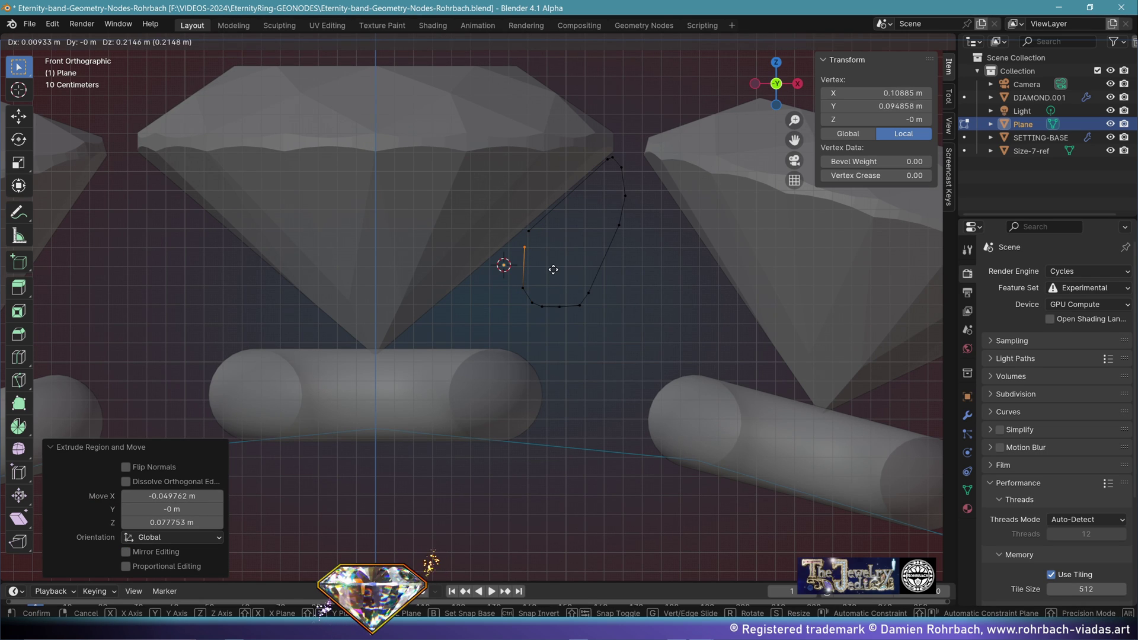
left_click(554, 266)
left_click(554, 266, "shift")
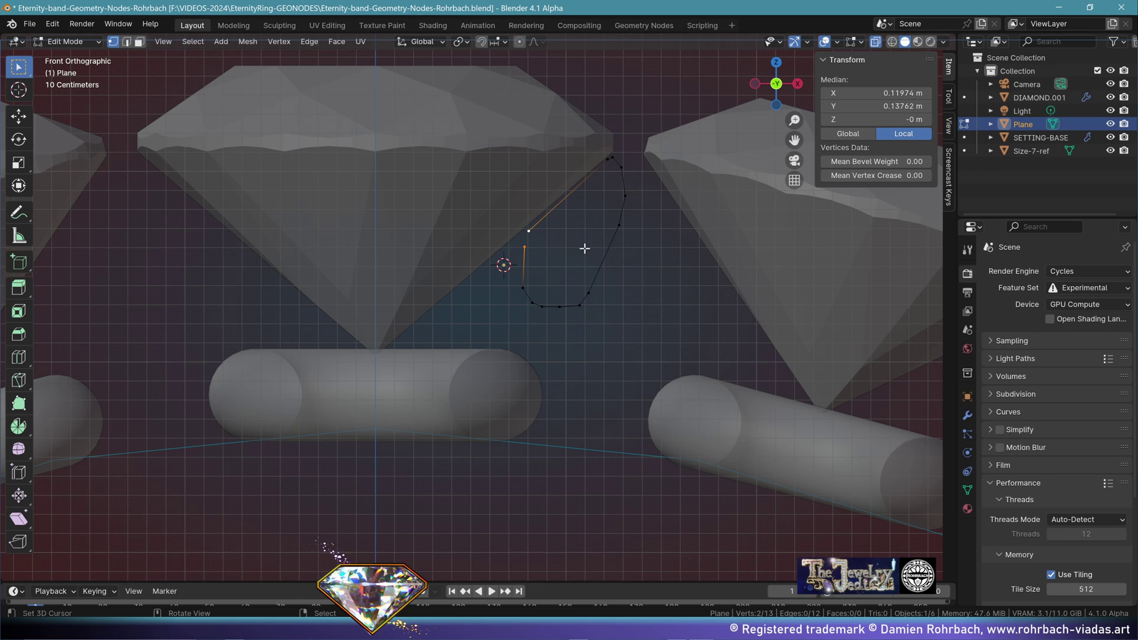
key("f")
key("Tab")
Rename the profile object as SETTING-BELT and save the file.
key("F2")
type("SETTI")
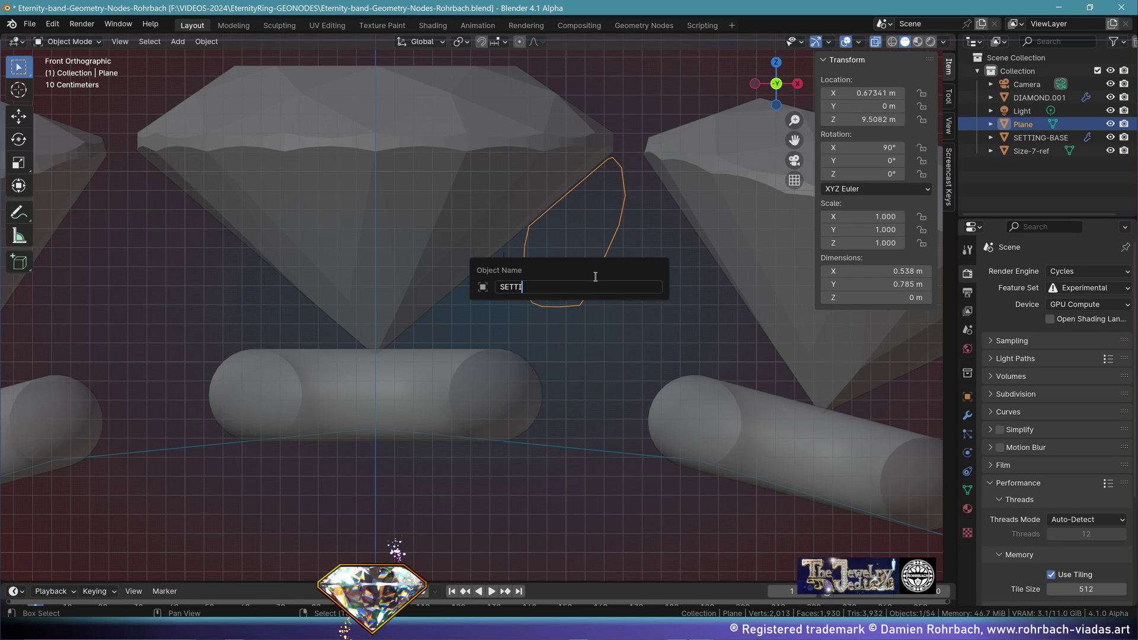
type("NG-BELT")
key("Return")
key("ctrl+s")
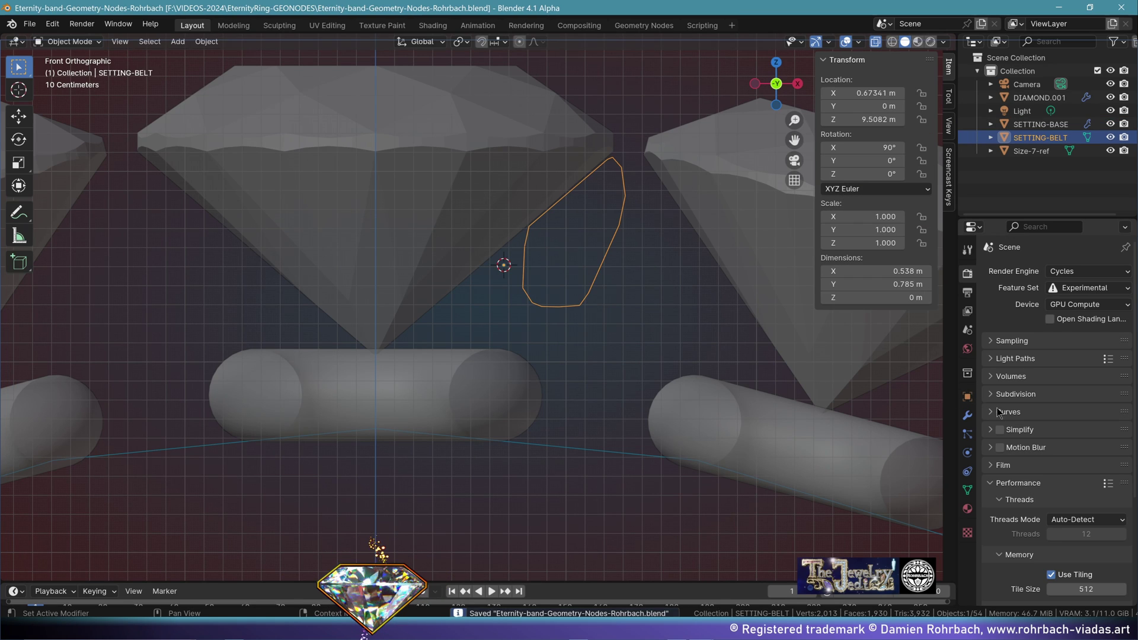
Add a Screw modifier to SETTING-BELT and apply the object's rotation.
left_click(967, 415)
left_click(1044, 273)
left_click(907, 451)
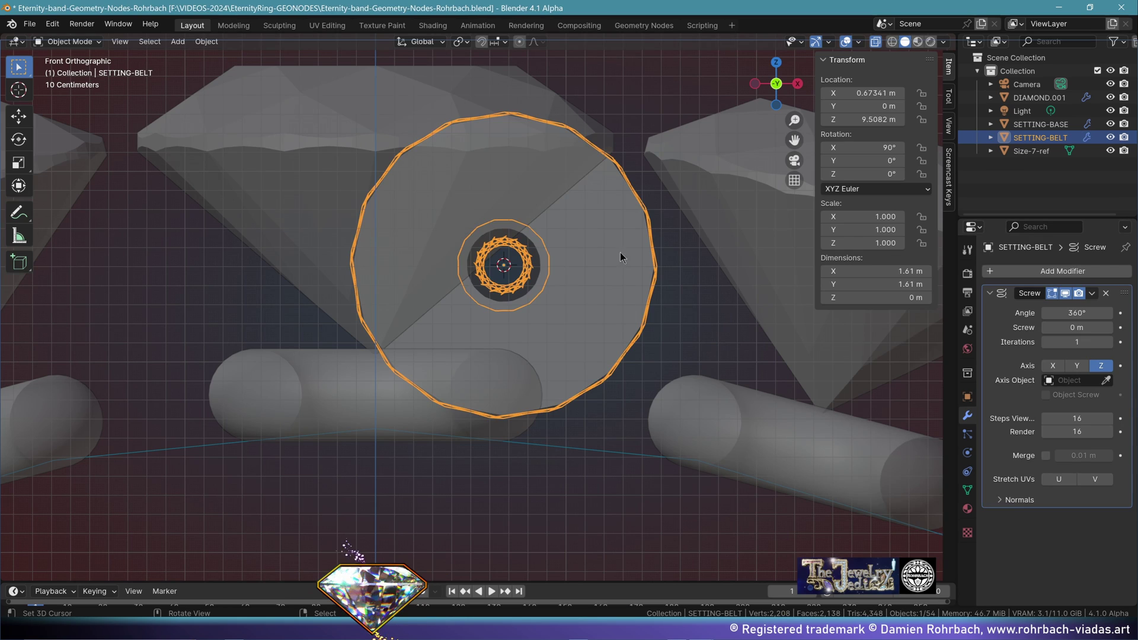
middle_click_drag(622, 257, 607, 331)
key("ctrl+a")
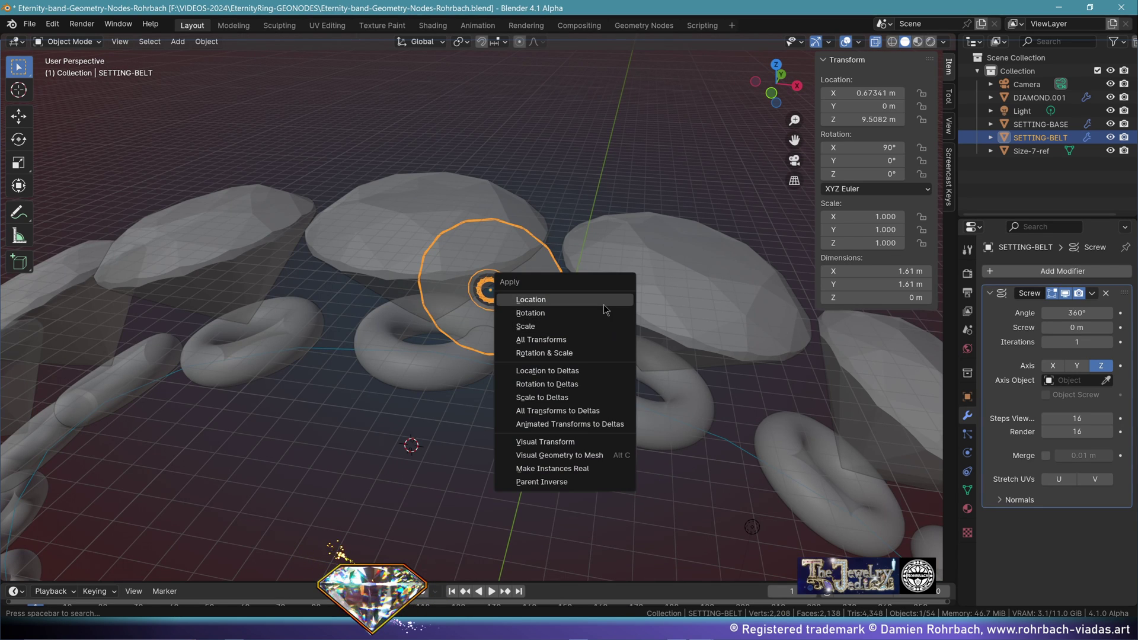
left_click(601, 313)
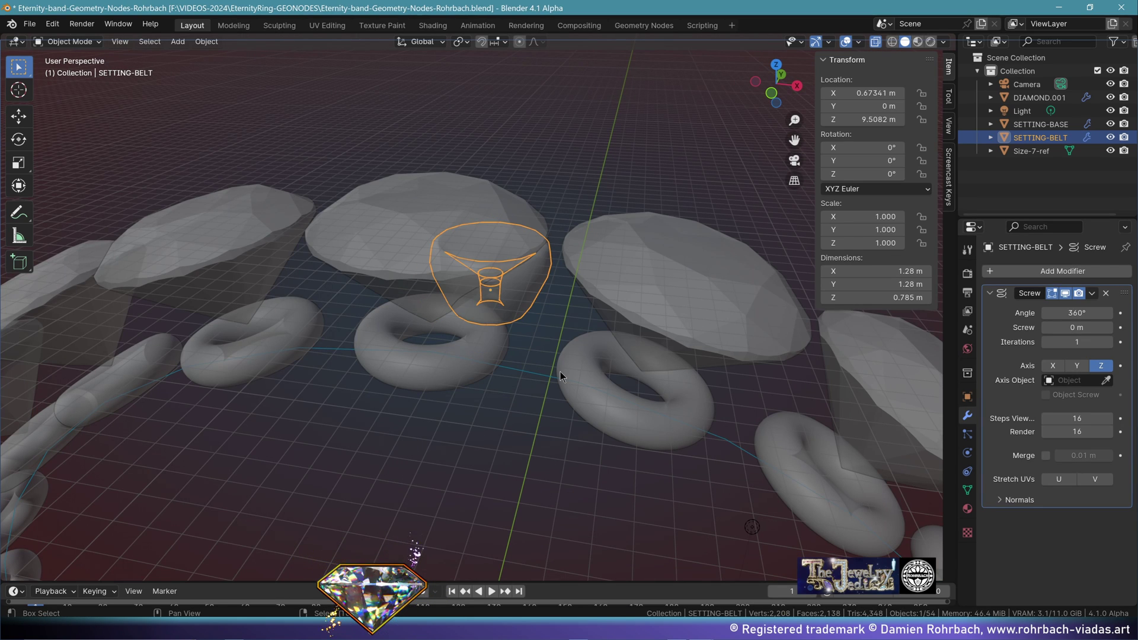
Snap the 3D cursor to SETTING-BELT, zero the cursor's X location, and set the object's origin to the cursor.
key("shift+s")
left_click(558, 454)
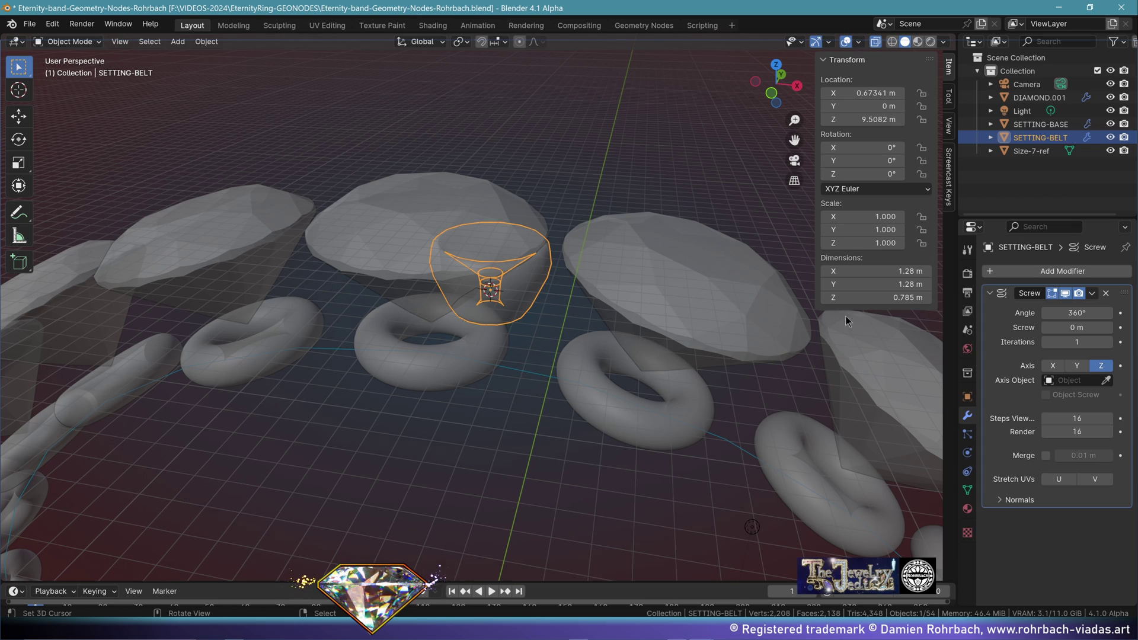
left_click(948, 125)
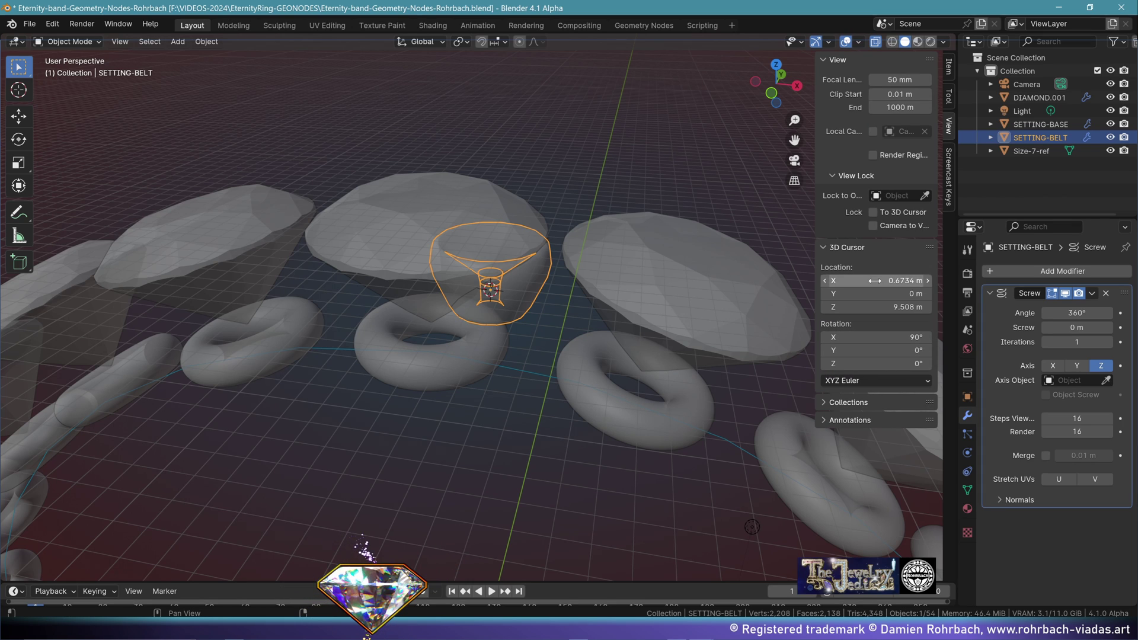
key("BackSpace")
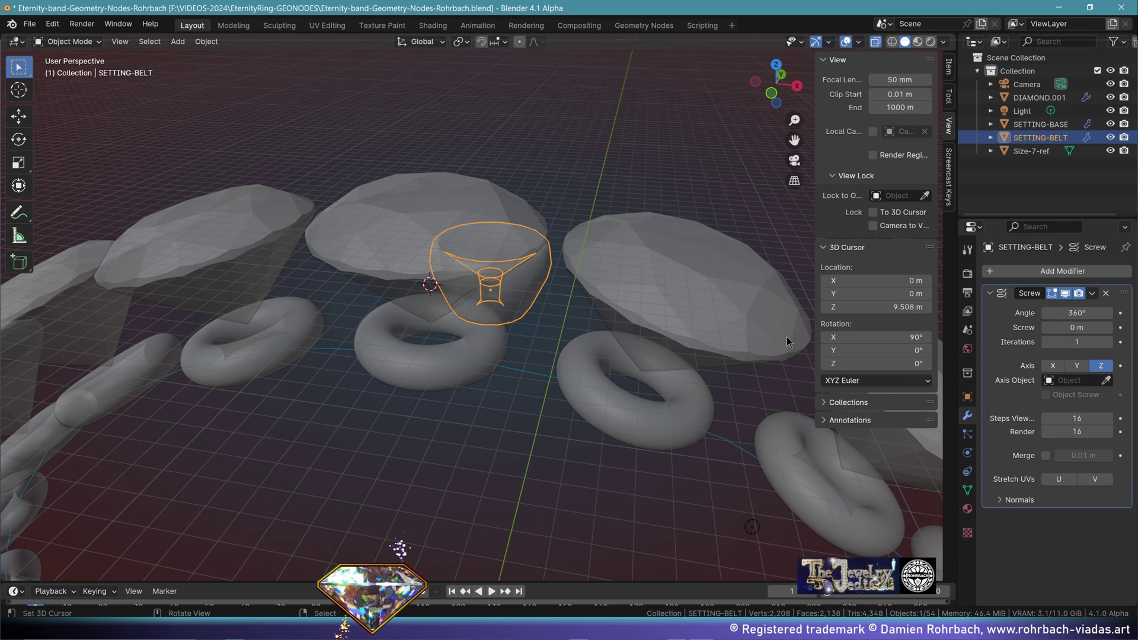
left_click(206, 40)
mouse_move(228, 71)
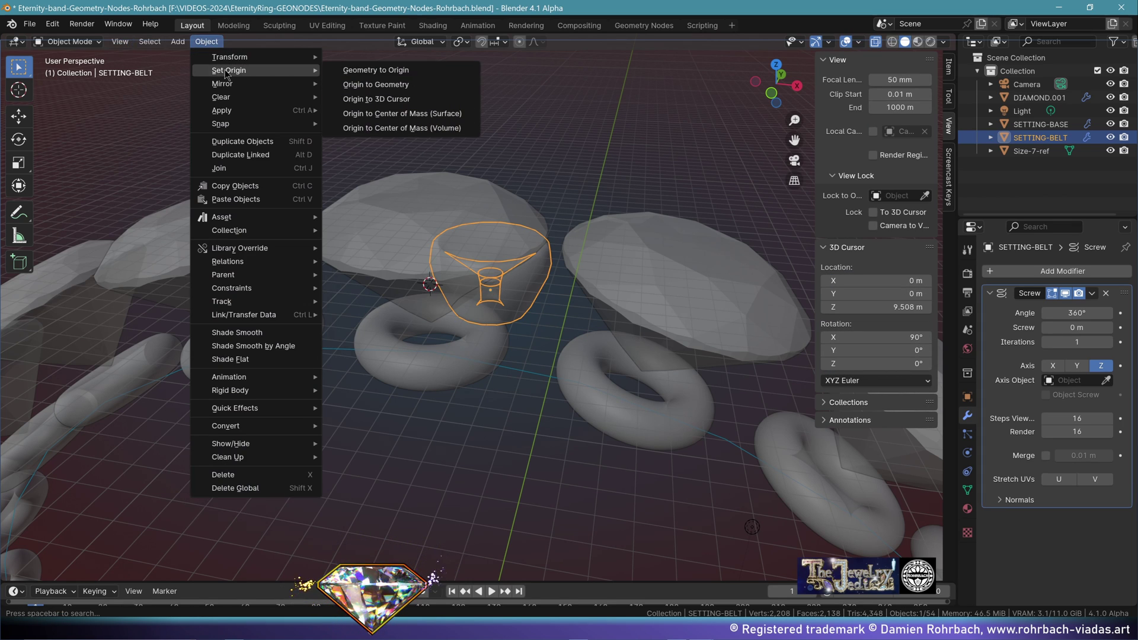
left_click(398, 99)
key("alt+z")
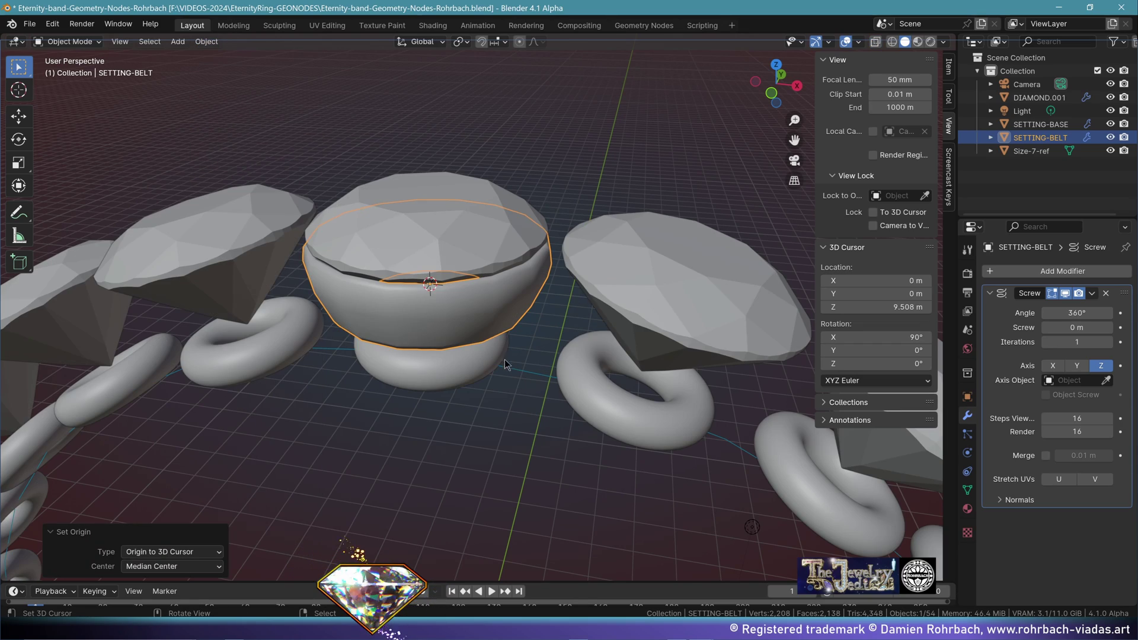
Add a Subdivision Surface modifier to SETTING-BELT and set the Screw modifier's viewport steps to 20.
middle_click_drag(456, 304, 504, 296)
left_click(1008, 270)
mouse_move(972, 269)
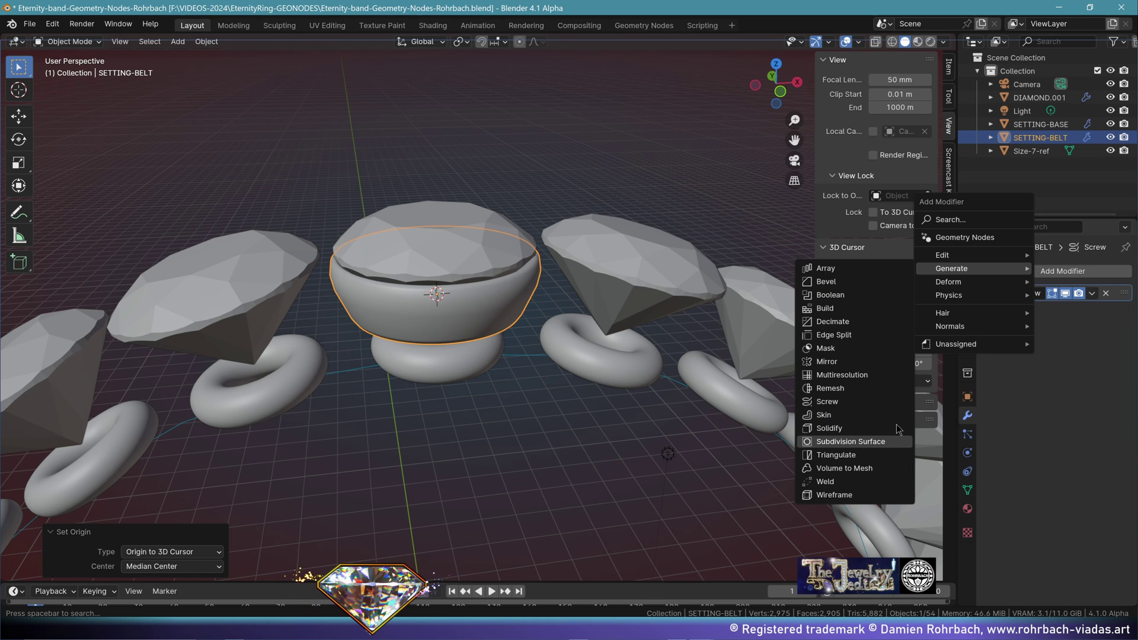
left_click(877, 441)
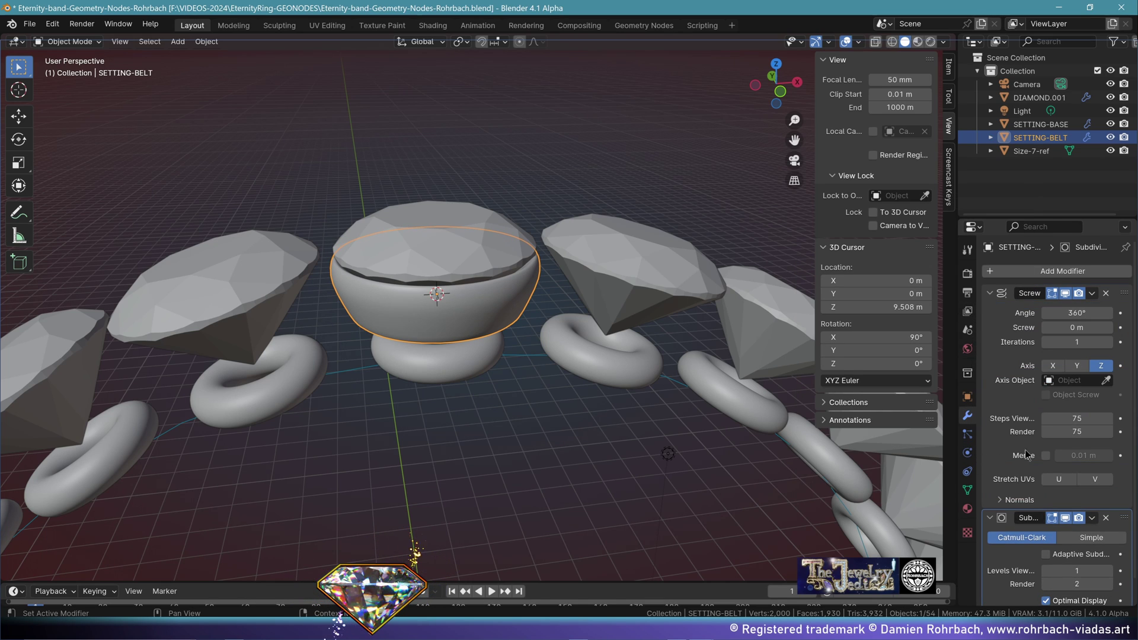
double_click(1070, 419)
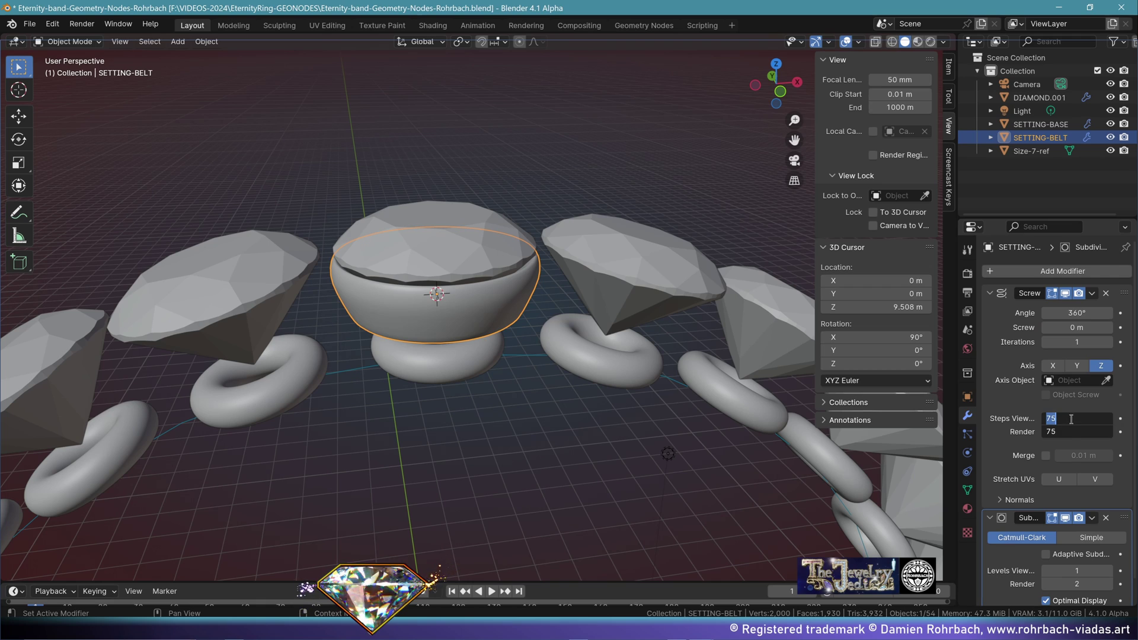
type("20")
key("Return")
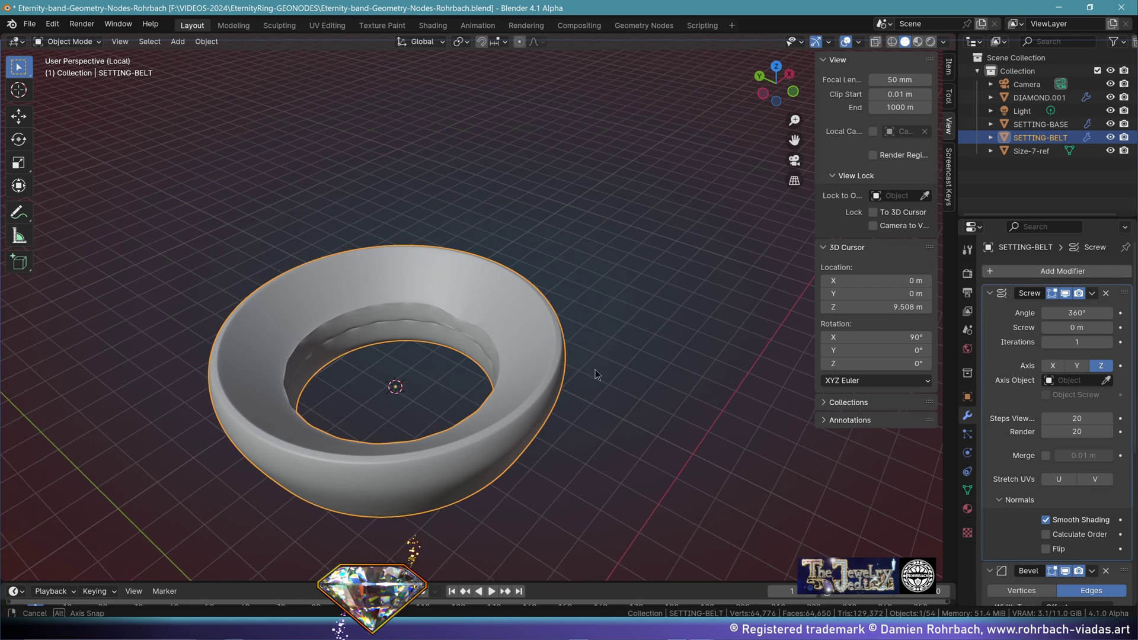
Enable Calculate Order in the Screw modifier's normals, check the isolated belt's shading, and leave local view.
mouse_move(595, 369)
middle_mouse_down()
mouse_move(573, 370)
mouse_move(598, 379)
middle_mouse_up()
scroll(605, 369, "up", 3)
scroll(616, 366, "down", 3)
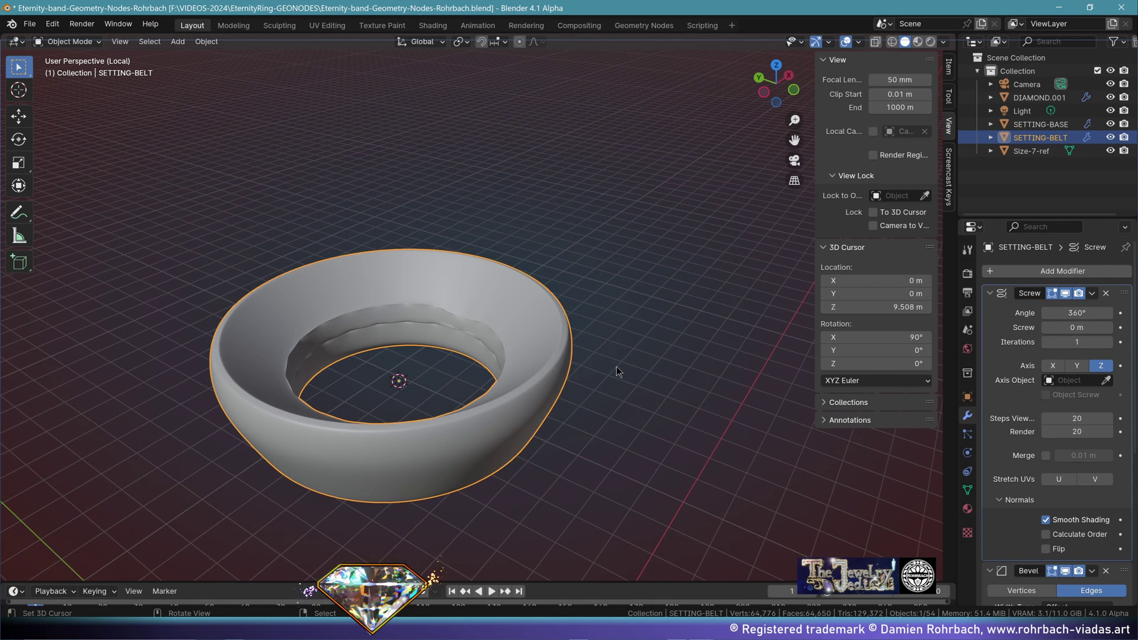
left_click(1053, 535)
middle_click_drag(510, 343, 528, 356)
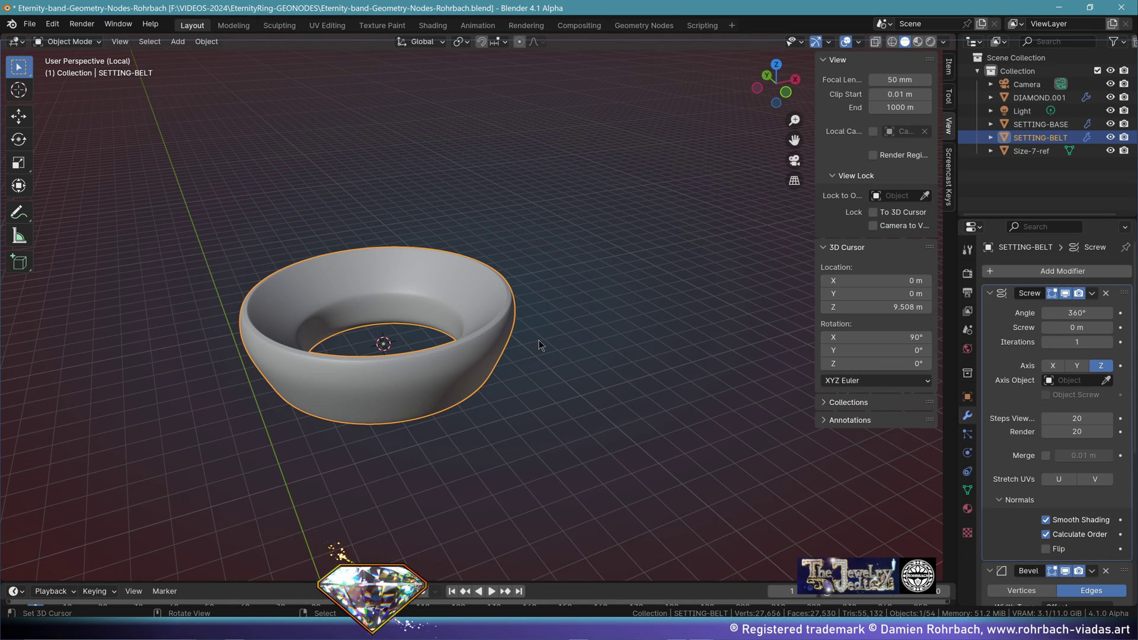
key("KP_Divide")
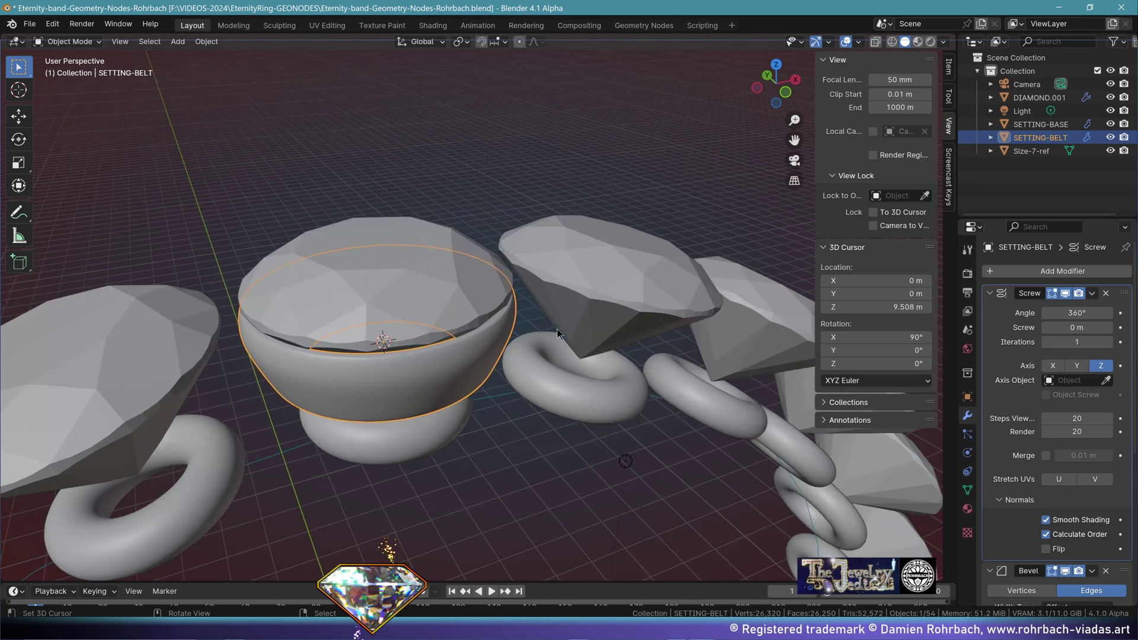
Switch to the Geometry Nodes workspace and give SETTING-BELT a node modifier using the SETTING BASE multiplier group.
left_click(643, 25)
left_click(429, 347)
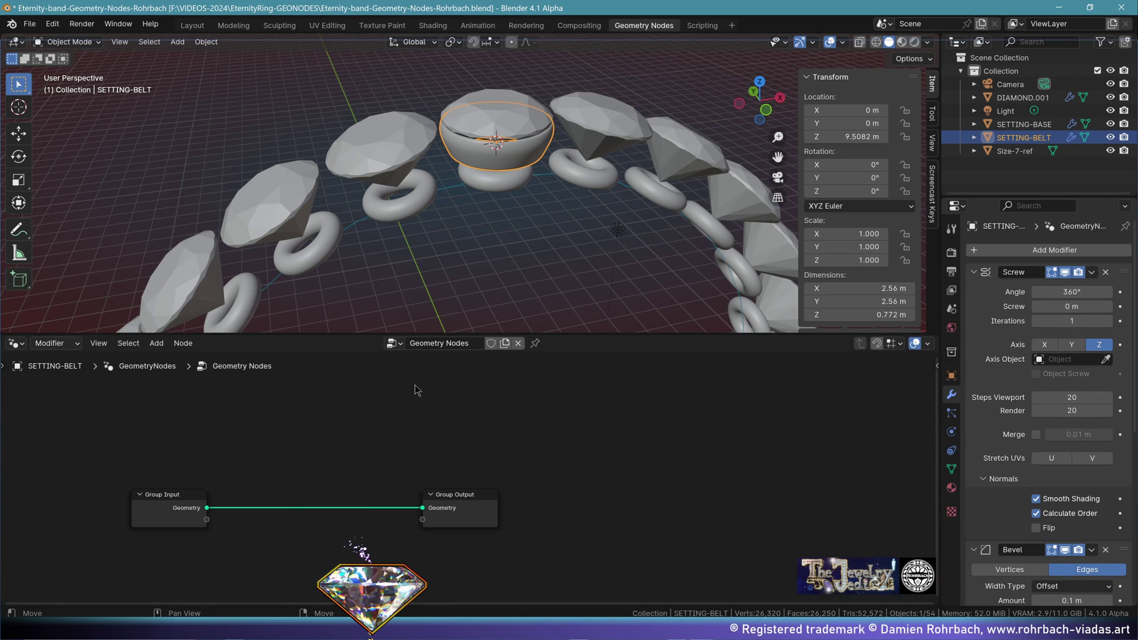
left_click(392, 348)
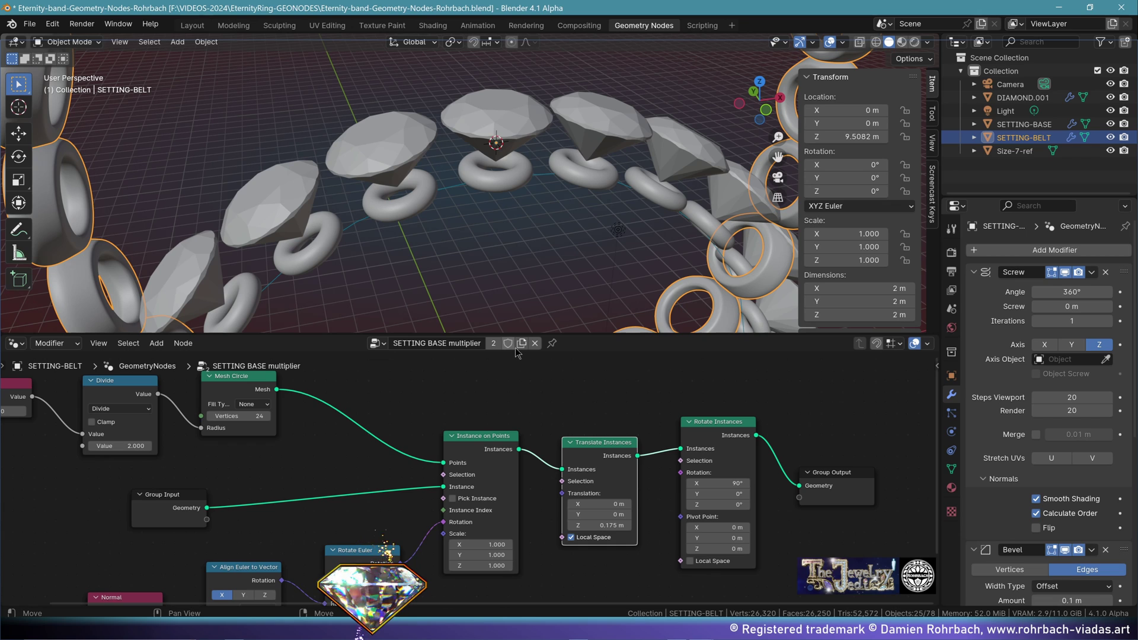
Make the node group a single-user copy for the belt and rename it SETTING BELT multiplier.
left_click(494, 343)
double_click(437, 343)
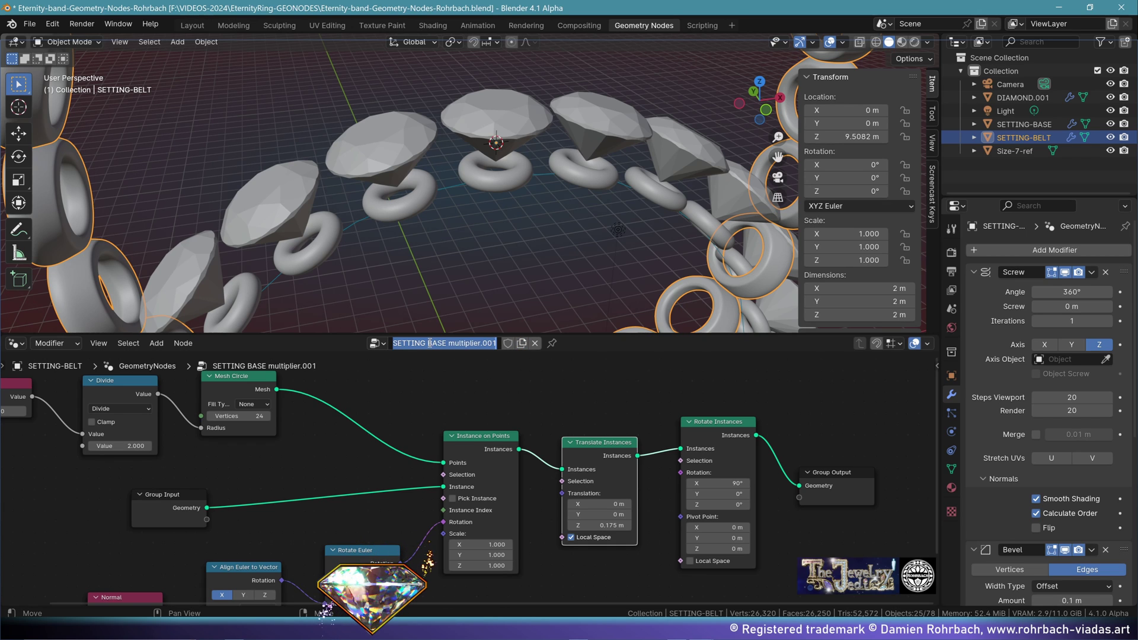
double_click(441, 343)
type("BELT")
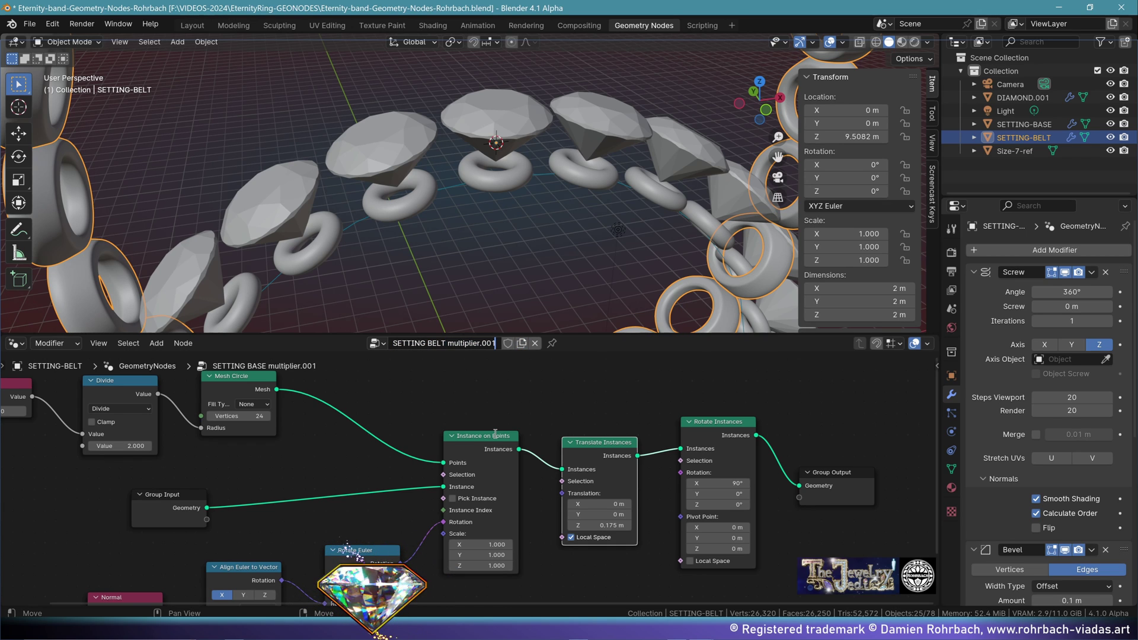
key("BackSpace")
key("BackSpace")
key("BackSpace")
key("BackSpace")
key("Return")
Review the node group list and purge the unused groups with the recursive unused data-blocks cleanup.
left_click(385, 343)
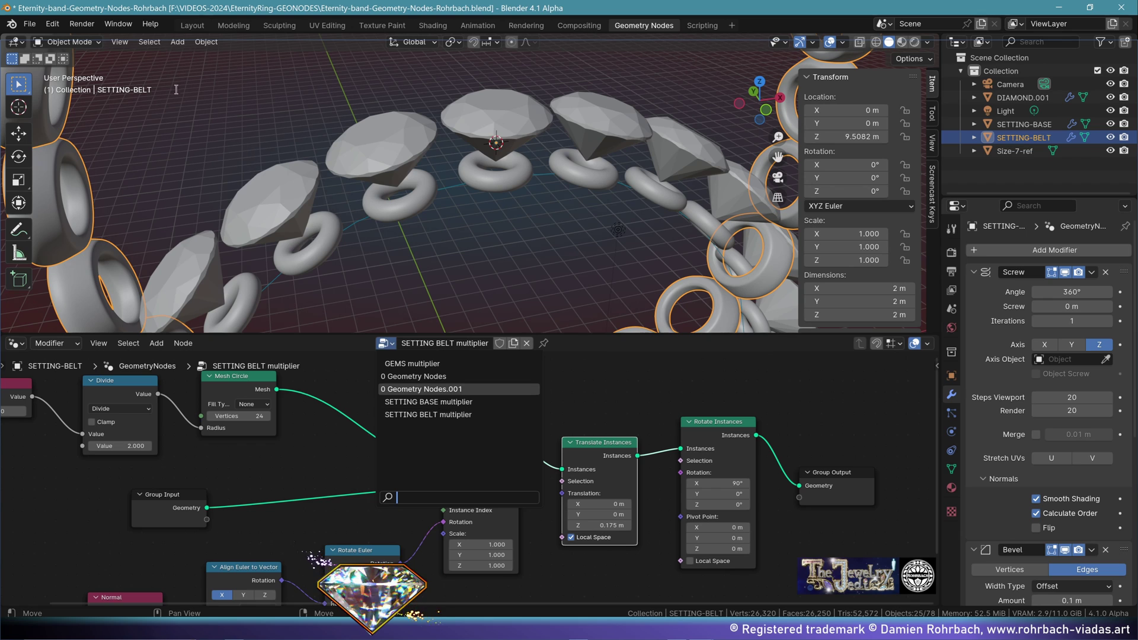
left_click(29, 24)
mouse_move(37, 38)
mouse_move(82, 260)
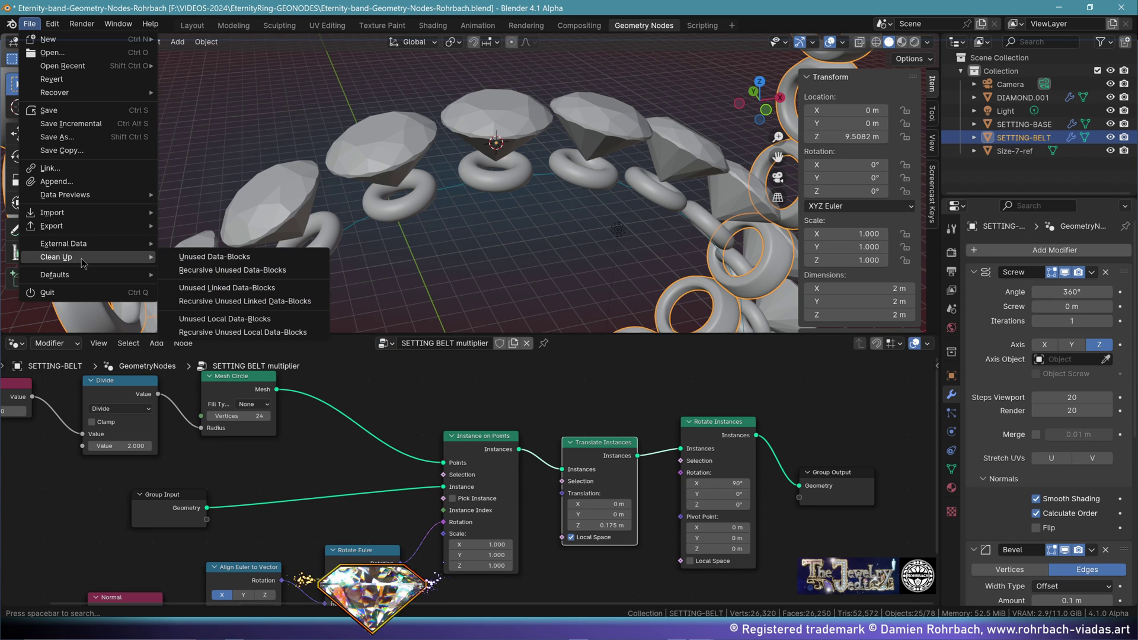
left_click(206, 272)
left_click(385, 343)
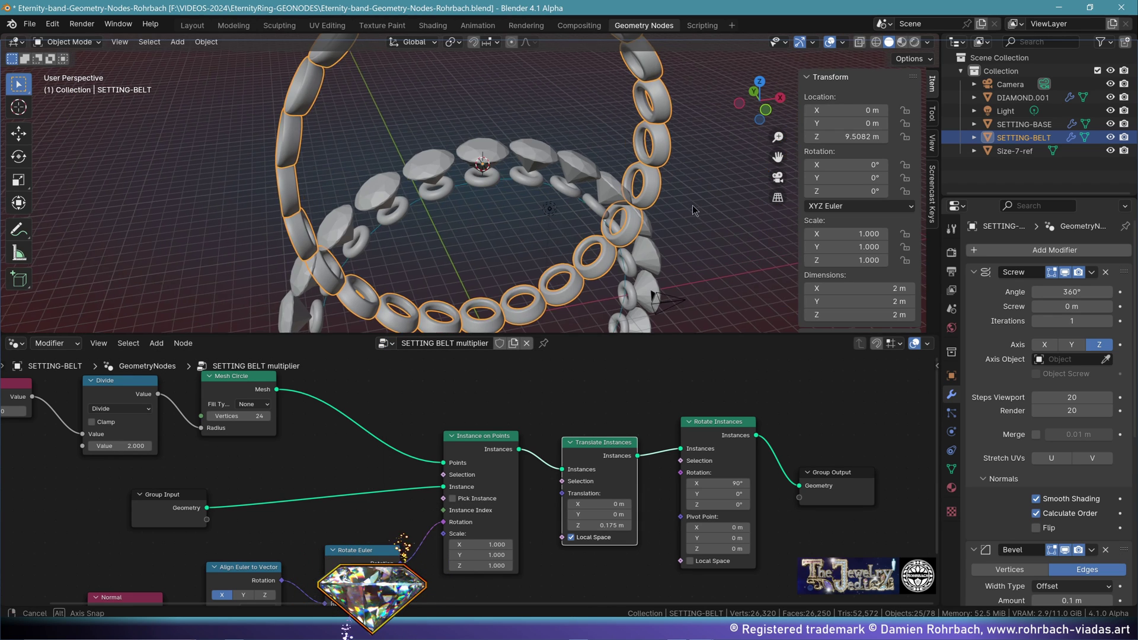
Set the Z location of SETTING-BELT to 0 m.
middle_click_drag(692, 207, 663, 199)
double_click(818, 137)
type("0")
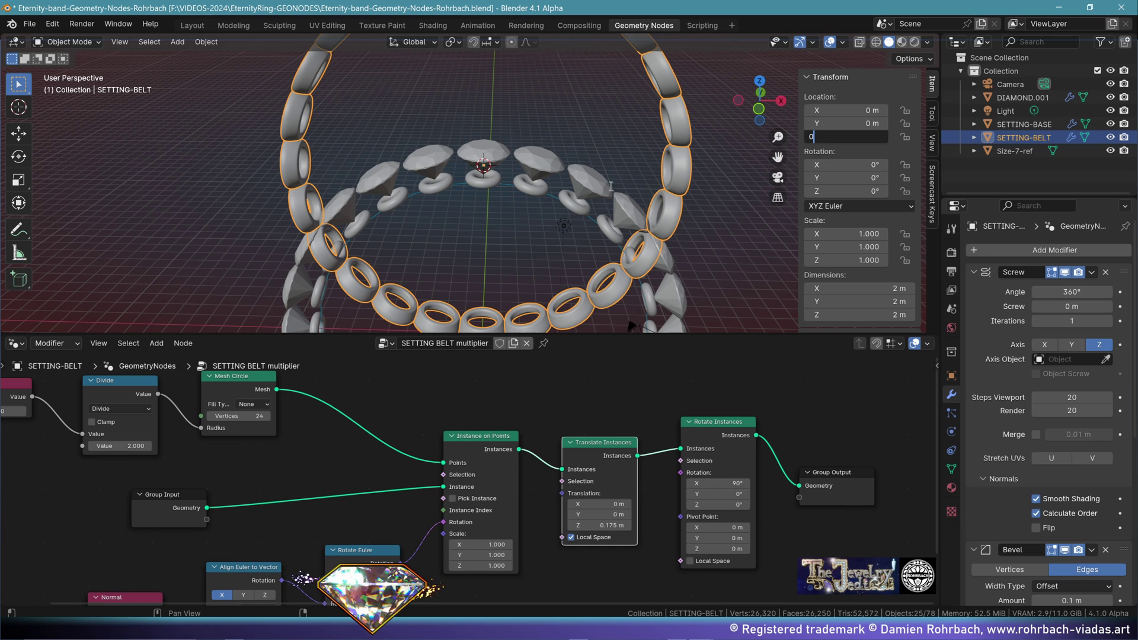
key("Return")
scroll(529, 227, "up", 4)
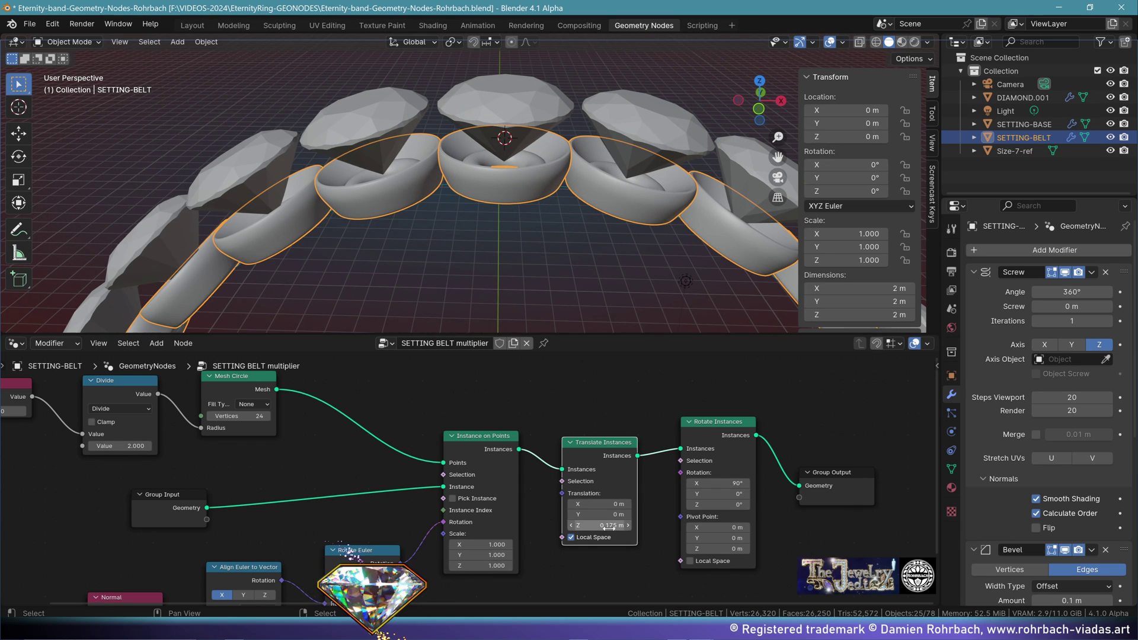
Raise the Z translation in the belt's Translate Instances node to about 1.17 m and compare the fit in front view.
left_click_drag(601, 525, 625, 525)
key("KP_1")
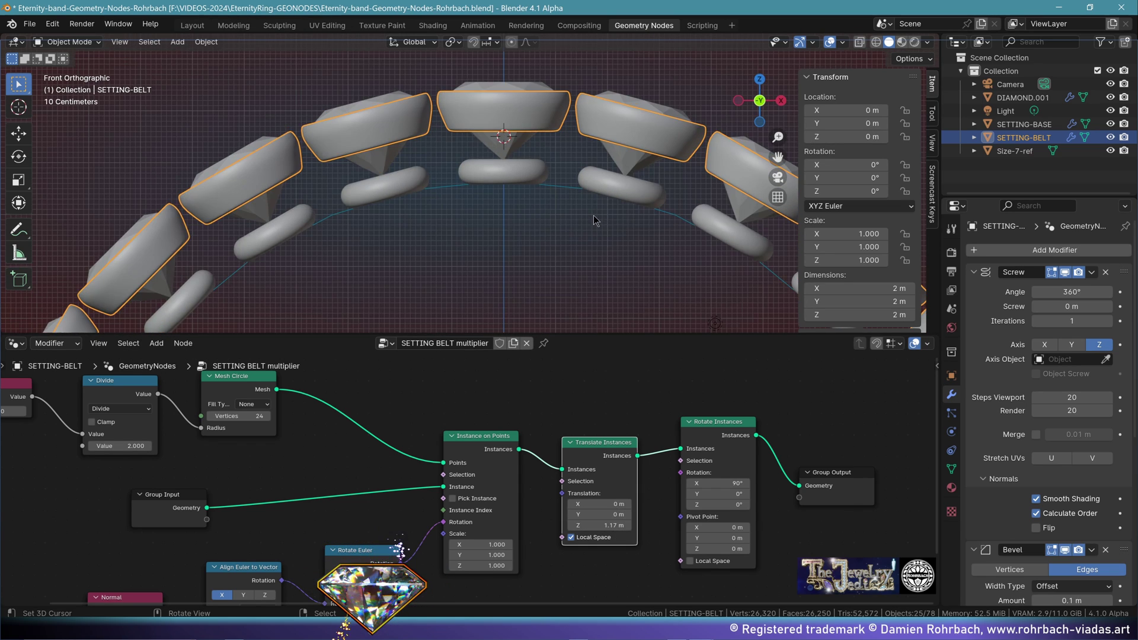
scroll(593, 215, "up", 5)
middle_click_drag(615, 212, 531, 176, "shift")
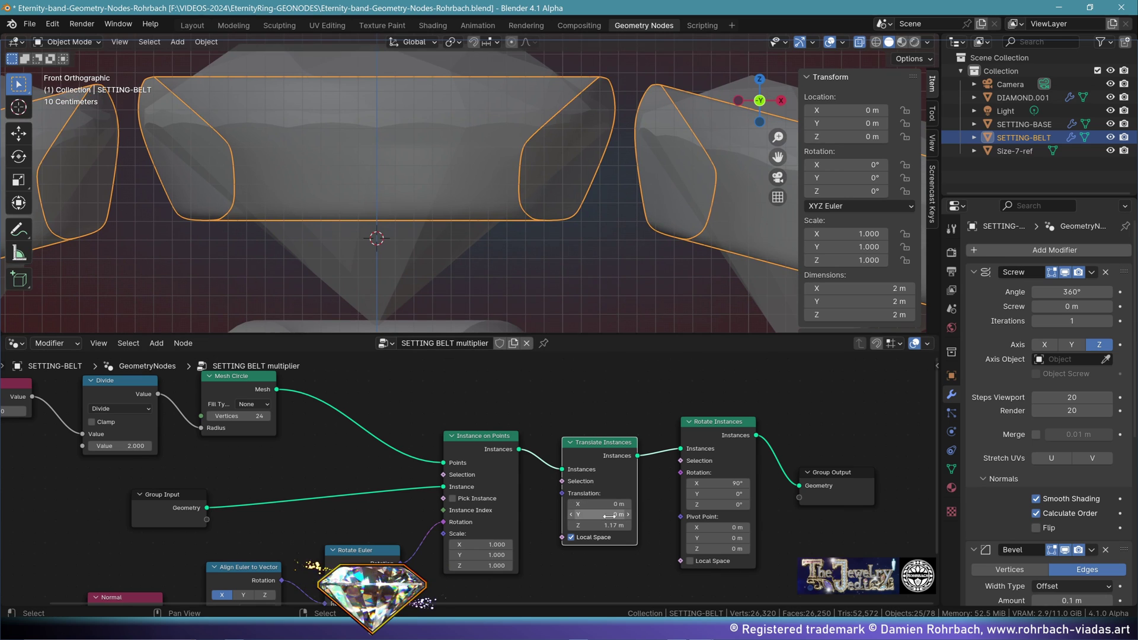
Lower the belt's Z translation in Translate Instances to about 0.82 m and check its fit around the diamonds.
mouse_move(602, 525)
left_mouse_down()
mouse_move(557, 525)
mouse_move(602, 525)
left_mouse_up()
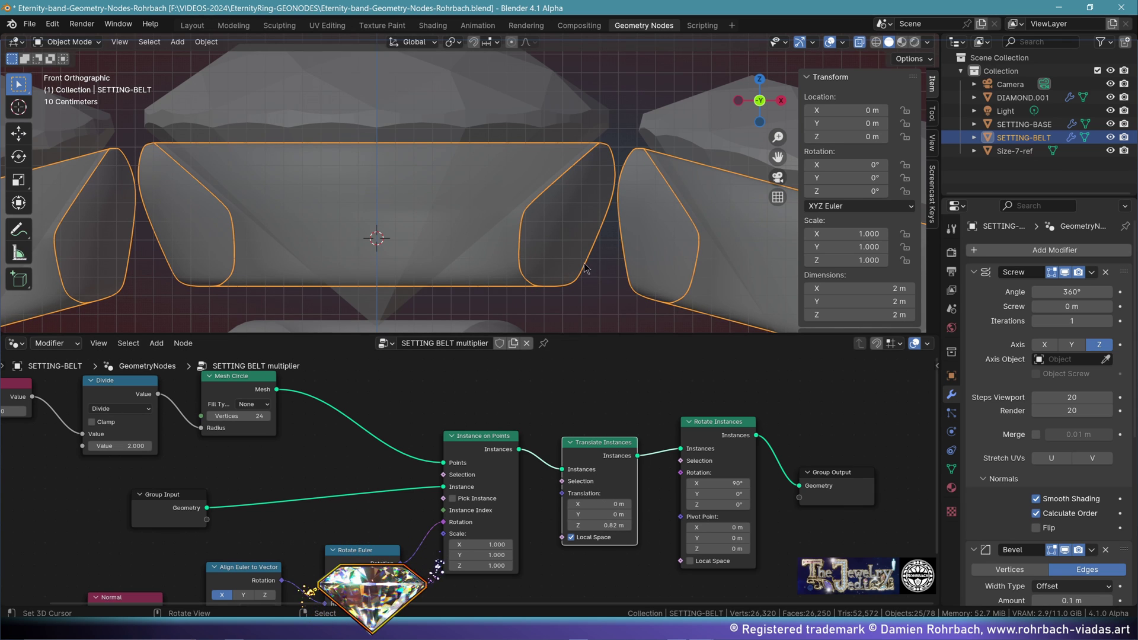
scroll(602, 167, "up", 6)
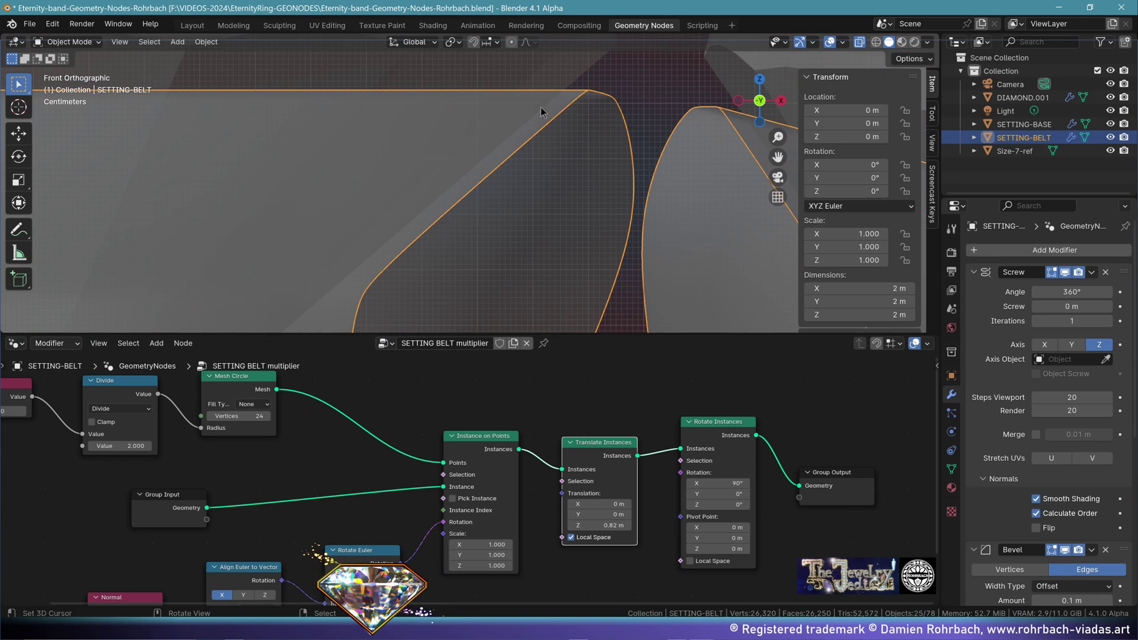
scroll(526, 190, "down", 8)
middle_click_drag(524, 199, 474, 178)
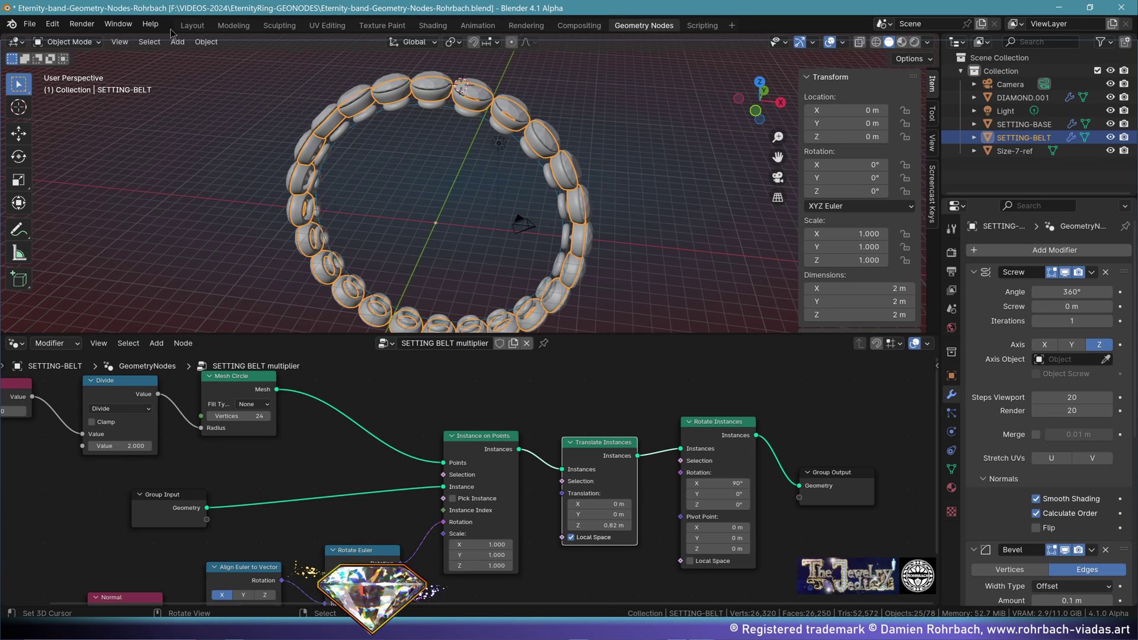
Switch to the Layout workspace and add a Bezier curve at the ring's top diamond in top view.
left_click(192, 26)
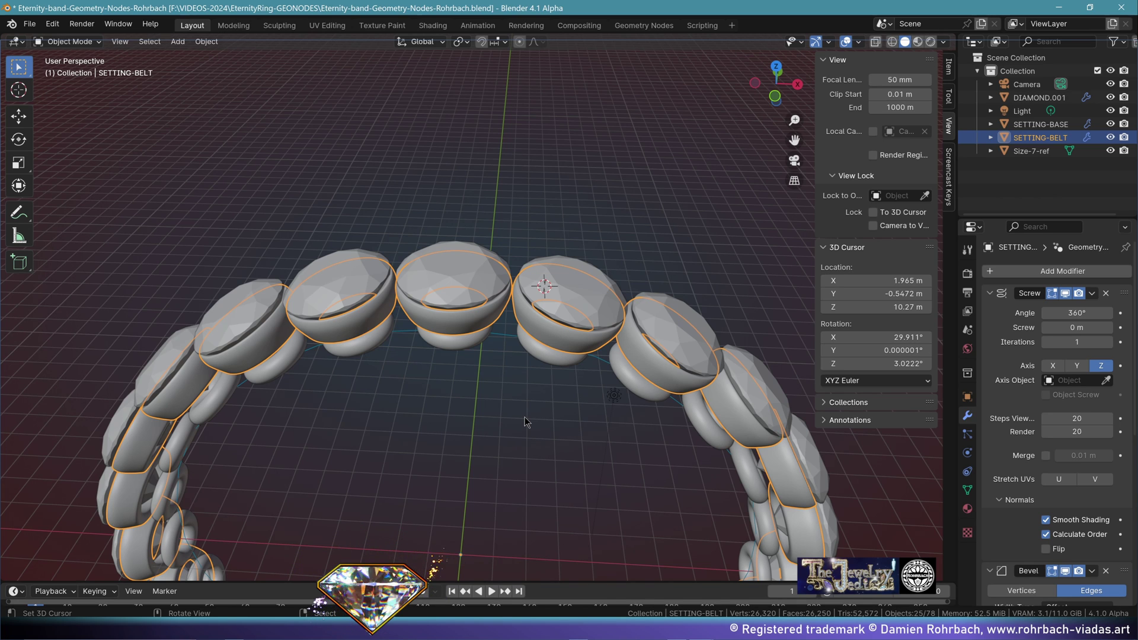
key("KP_7")
left_click(178, 41)
mouse_move(203, 72)
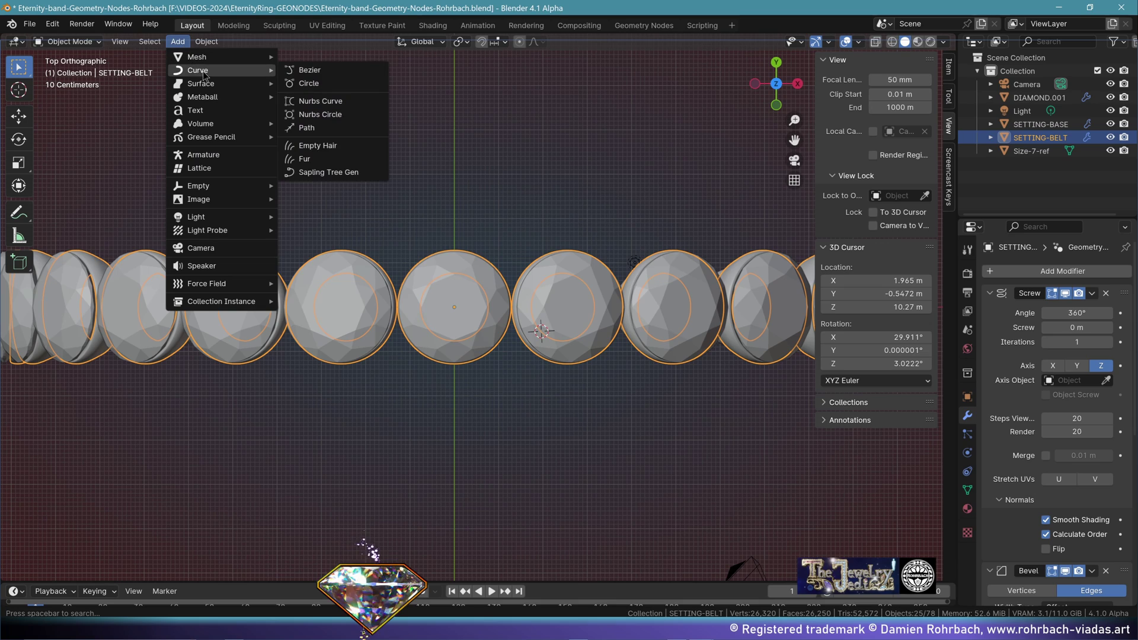
left_click(314, 70)
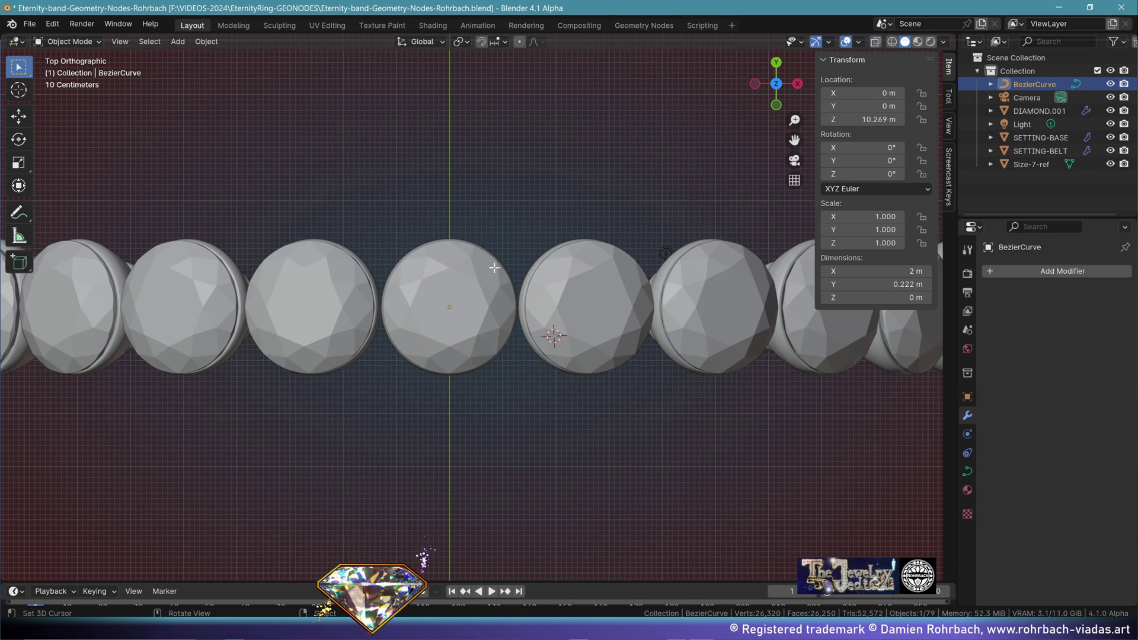
Enter curve editing with X-ray on and move the first control point in front view to about X -1.65 m, Z -1.59 m.
key("Tab")
key("alt+z")
middle_click_drag(498, 270, 484, 186)
scroll(436, 262, "up", 3)
right_click(335, 219)
left_click(27, 118)
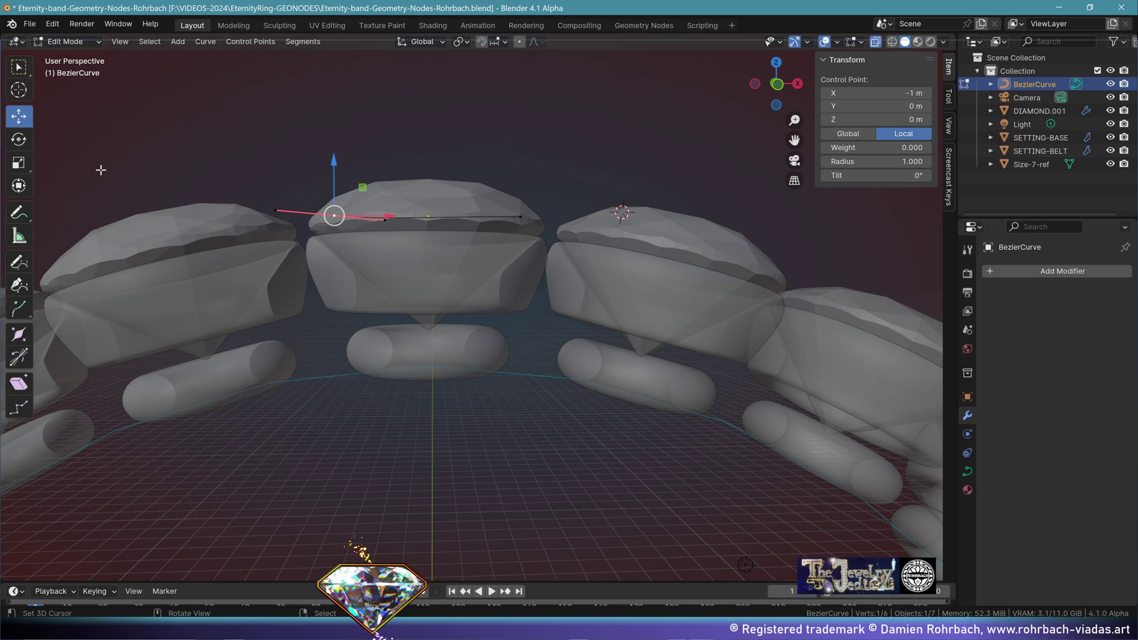
key("KP_1")
key("g")
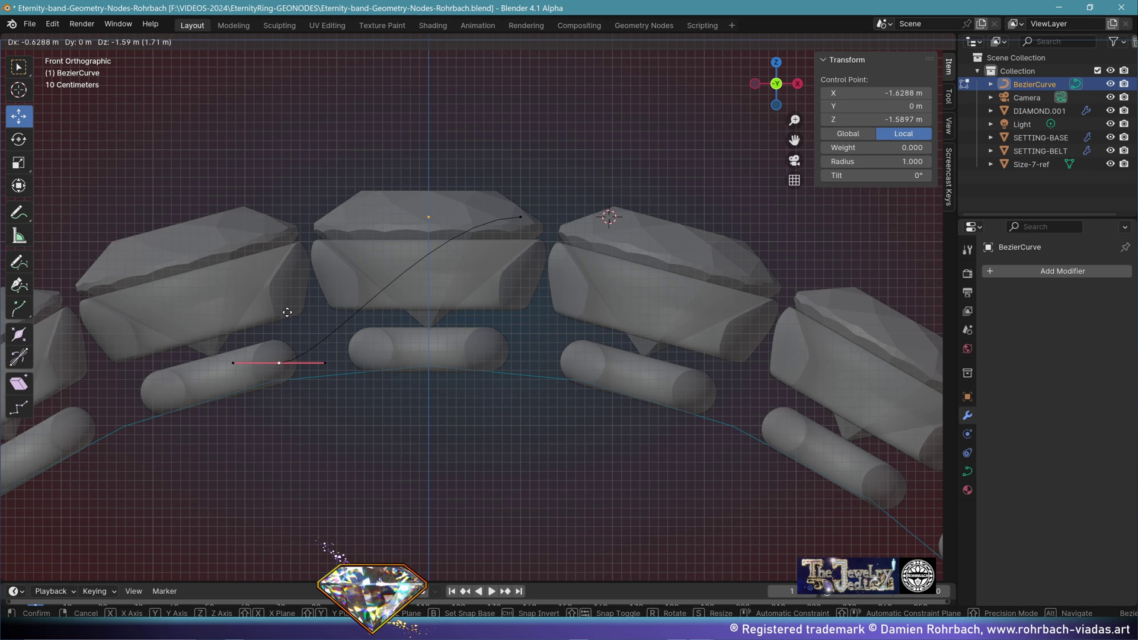
left_click(286, 313)
In top view, move the lower control point to about X -2.24 m, Y 0.93 m and reorient its handle.
left_click(520, 217)
key("KP_7")
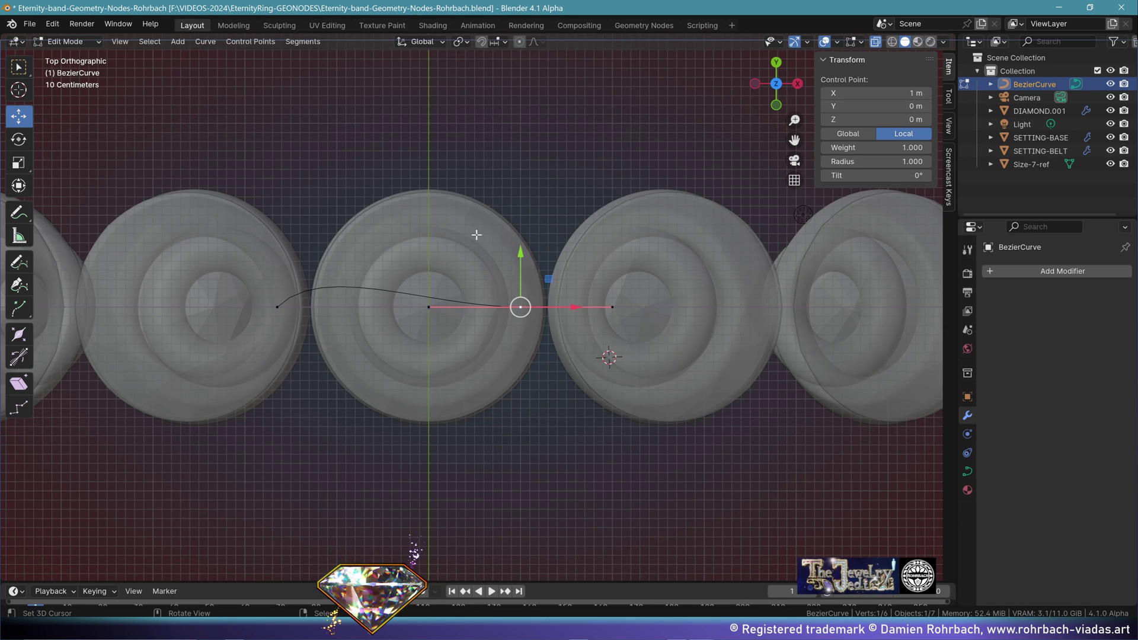
right_click(291, 309)
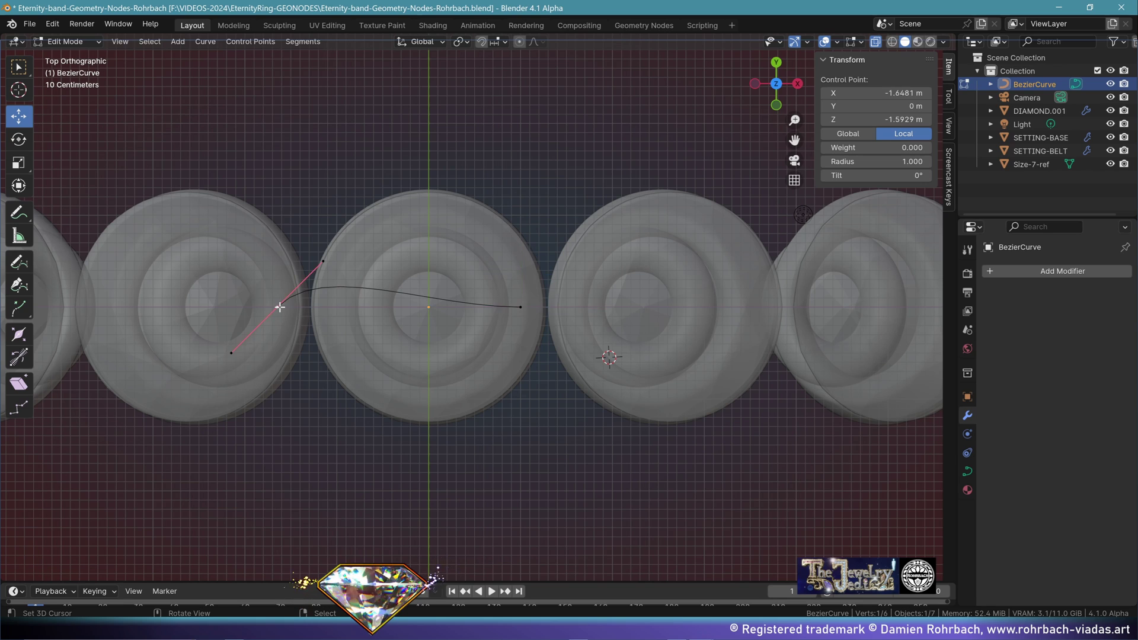
key("g")
left_click(237, 224)
right_click(279, 183)
key("g")
left_click(301, 231)
Move the upper control point to about X 0.83 m, Y -0.91 m and its inner handle to about X -1.24 m, Y -1.70 m.
right_click_drag(513, 308, 497, 392)
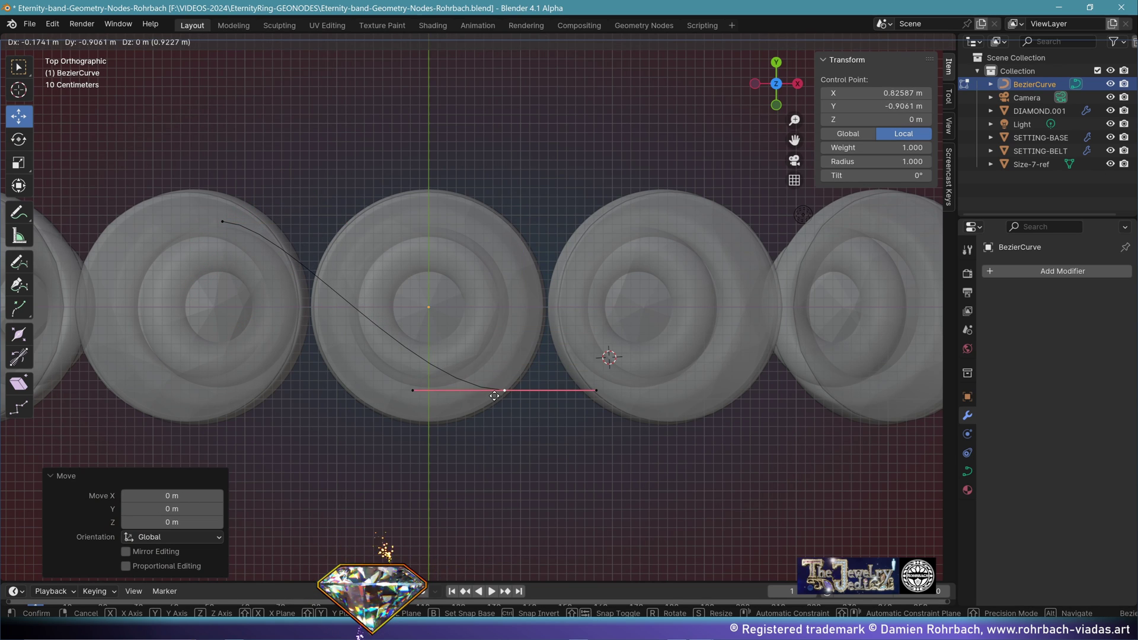
right_click_drag(429, 382, 332, 455)
left_click_drag(331, 455, 315, 459)
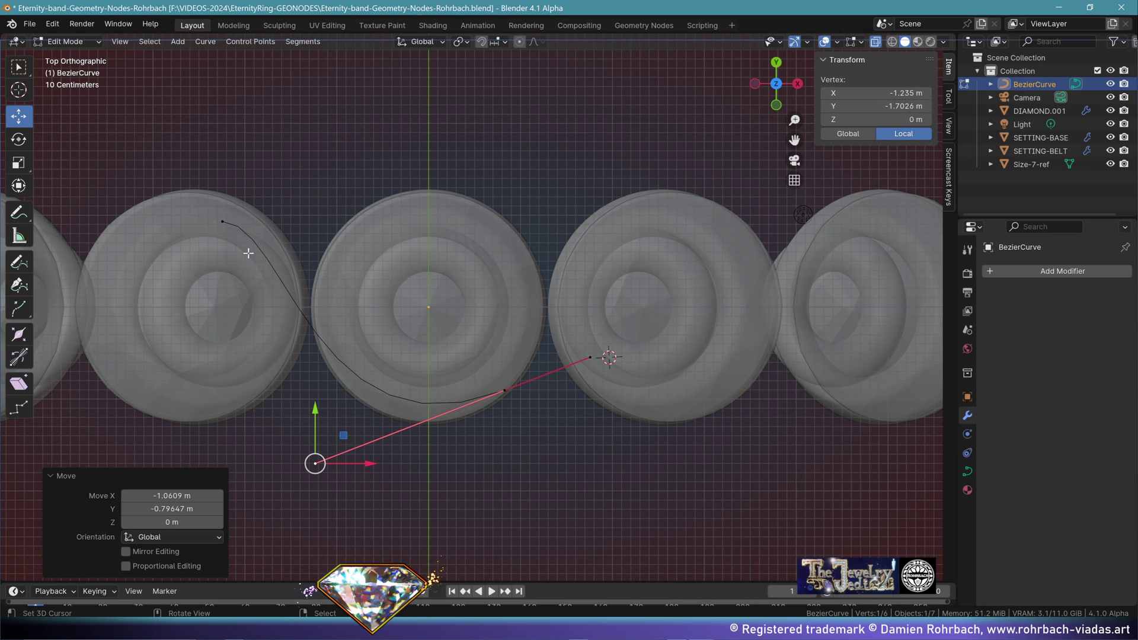
Adjust the lower control point's inner handle and lower the point about 0.19 m in Z.
left_click(223, 221)
left_click(299, 215)
left_click_drag(300, 216, 340, 223)
middle_click_drag(470, 313, 452, 173)
scroll(444, 183, "down", 2)
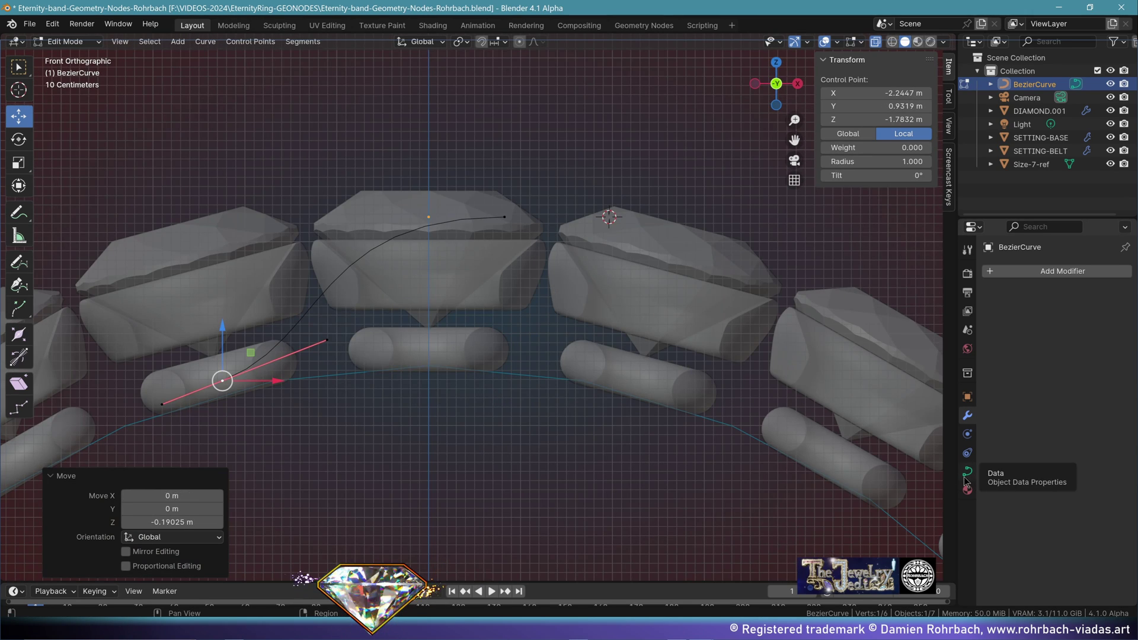
Set the Bezier curve's preview resolution to 45.
left_click(967, 471)
left_click(1077, 329)
type("45")
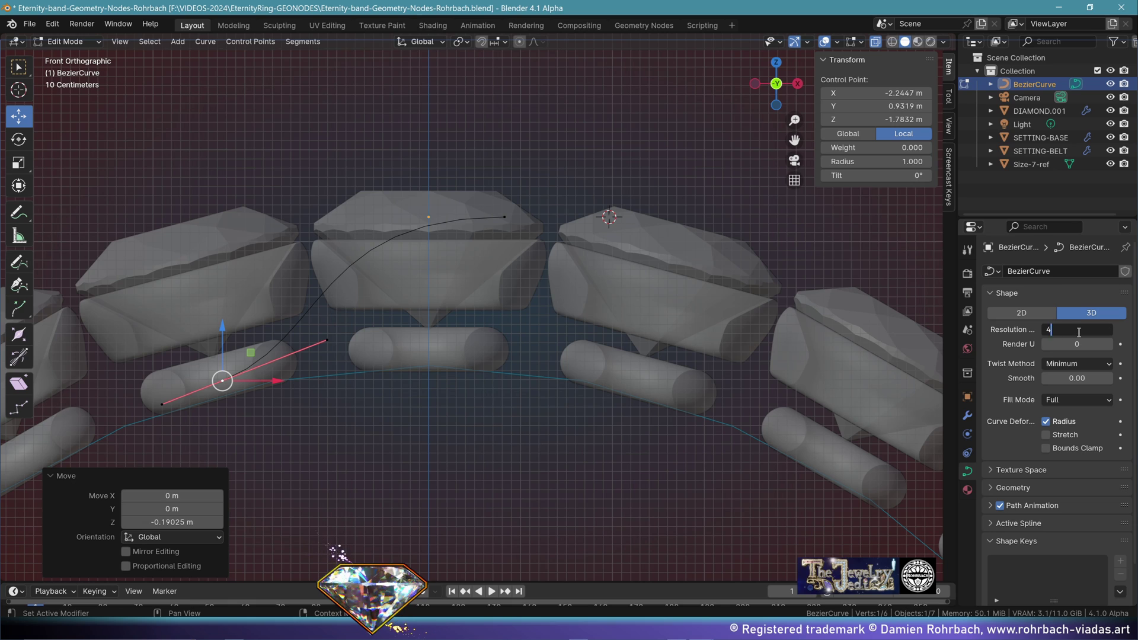
key("Return")
Give the curve a round bevel with a depth of 0.3 m and enable Fill Caps.
scroll(1025, 503, "down", 2)
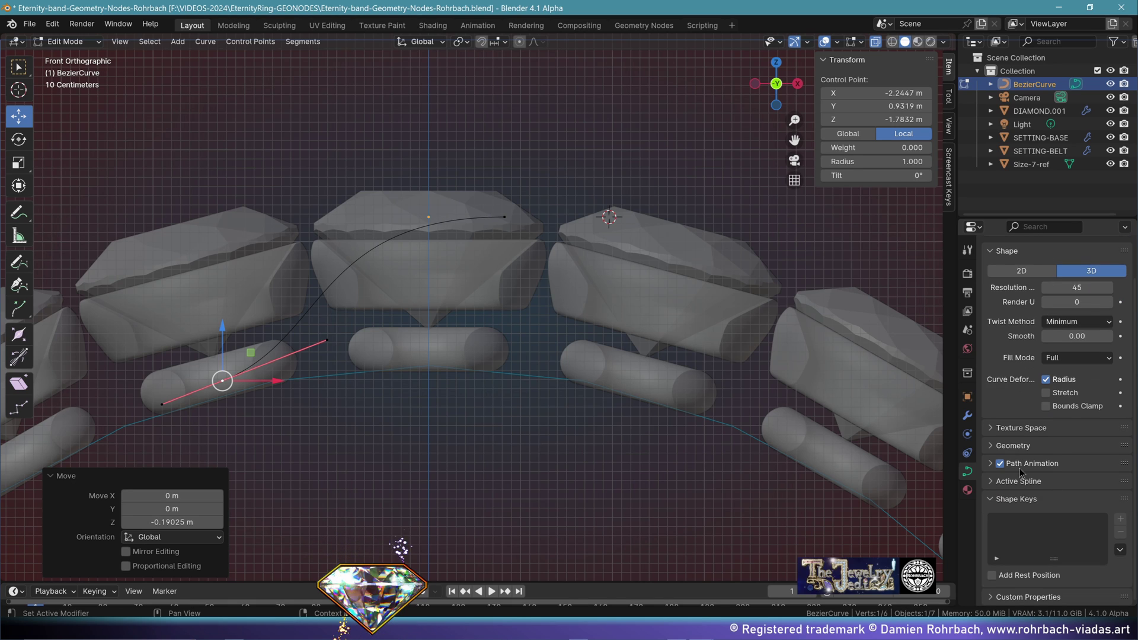
left_click(1013, 446)
scroll(1016, 442, "down", 7)
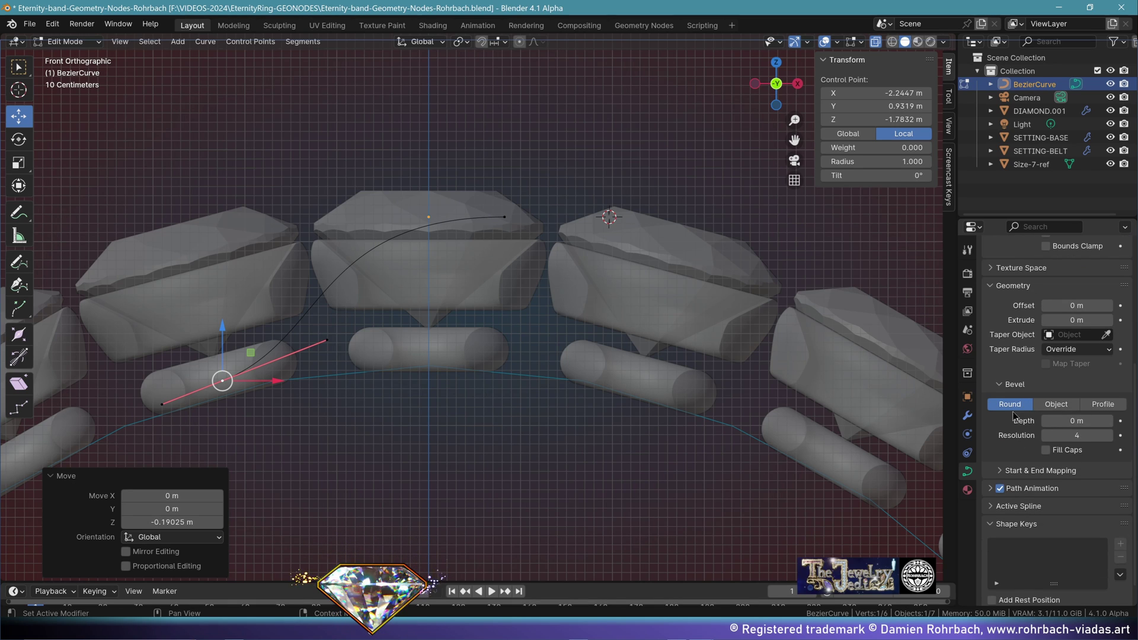
left_click(1073, 421)
type(".")
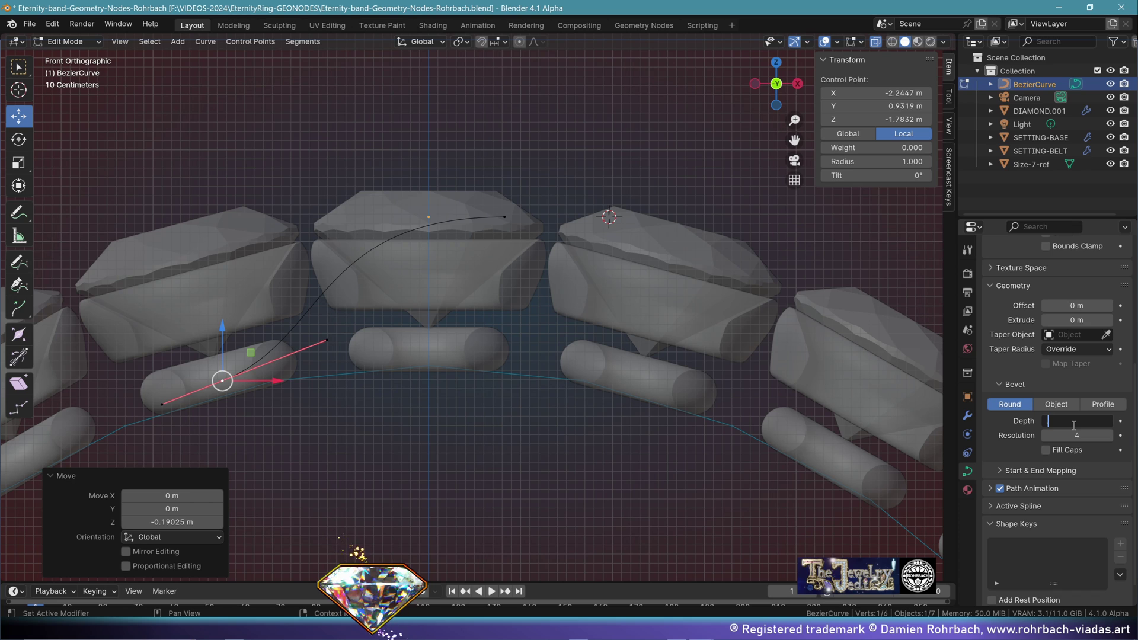
type("3")
key("Return")
left_click(1046, 450)
Turn off X-ray and set the lower control point's radius to 0.75.
left_click_drag(876, 162, 870, 162)
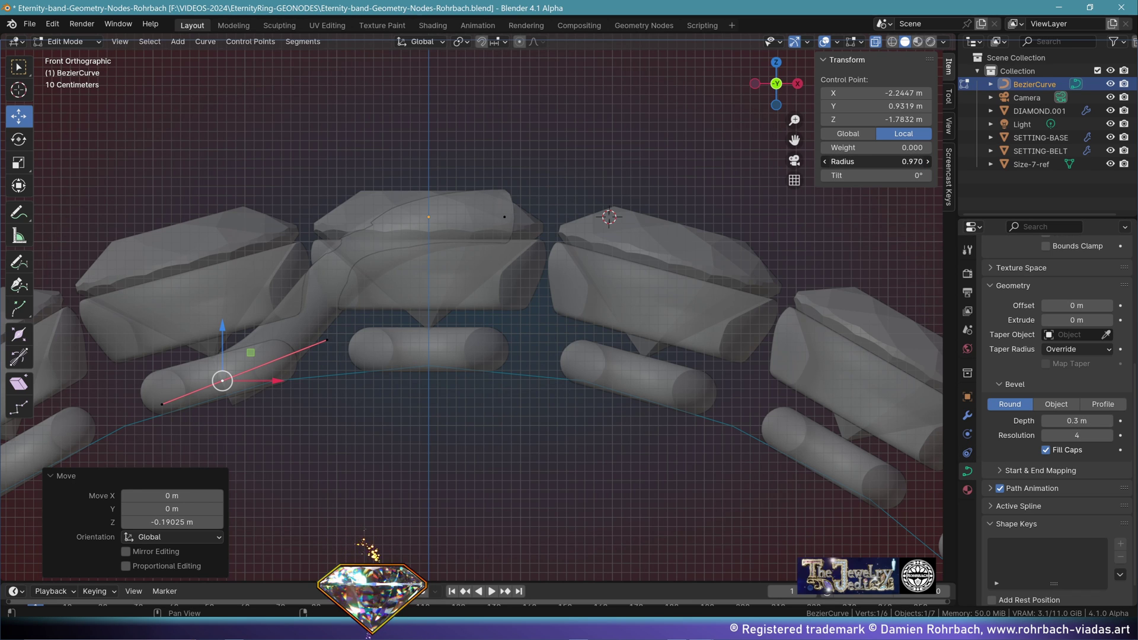
key("alt+z")
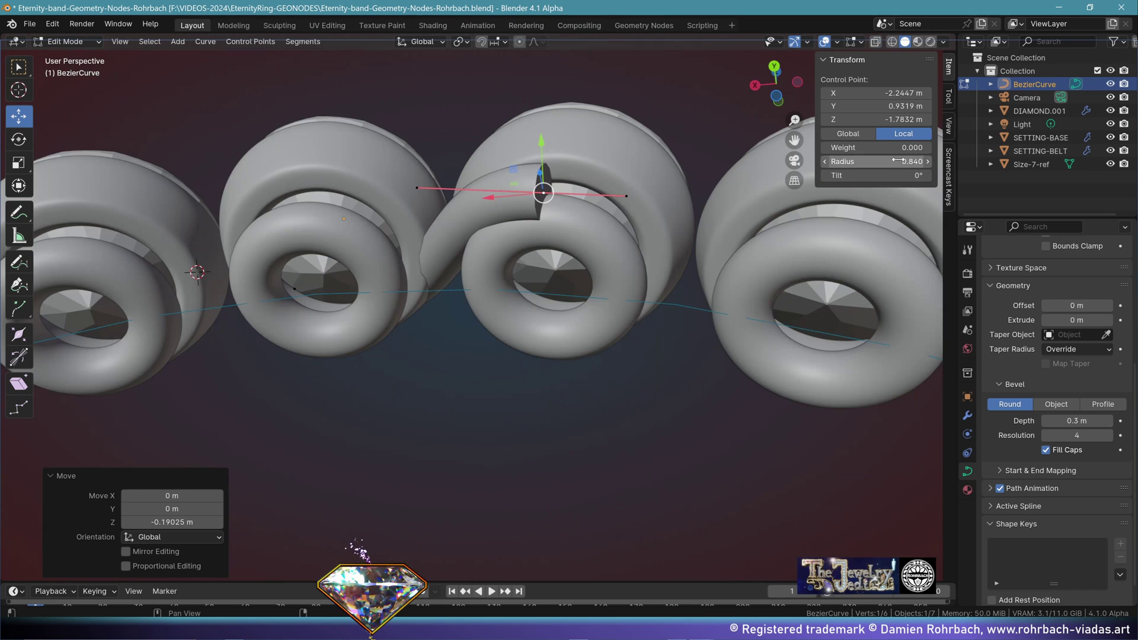
left_click(899, 161)
type(".")
type("0.75")
key("Return")
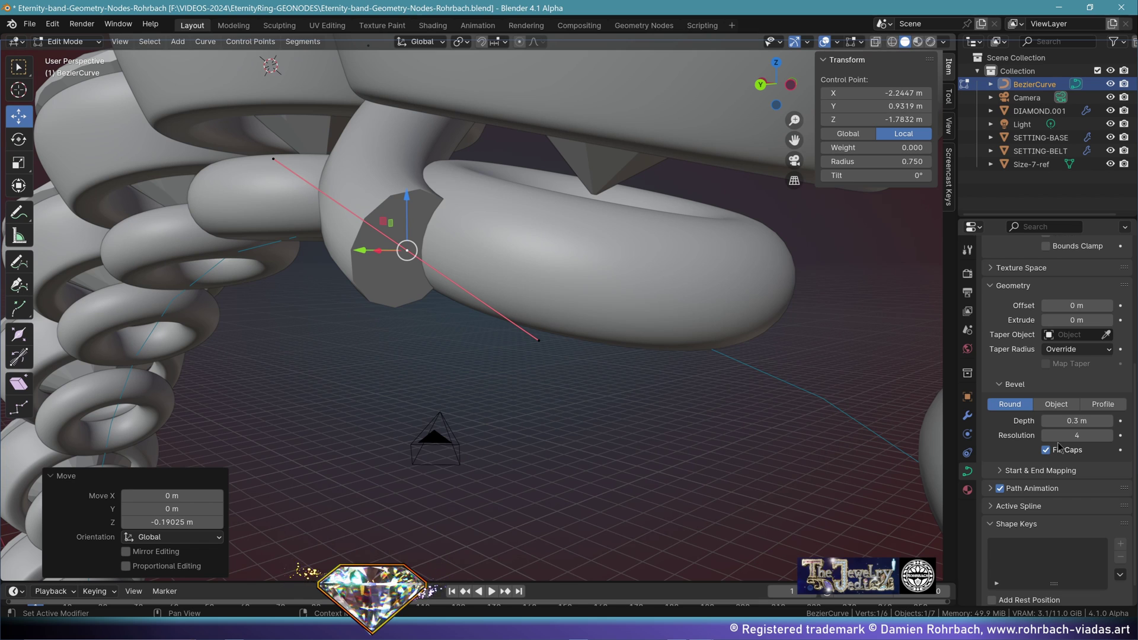
Set the curve's bevel resolution to 21.
left_click(1077, 435)
type("21")
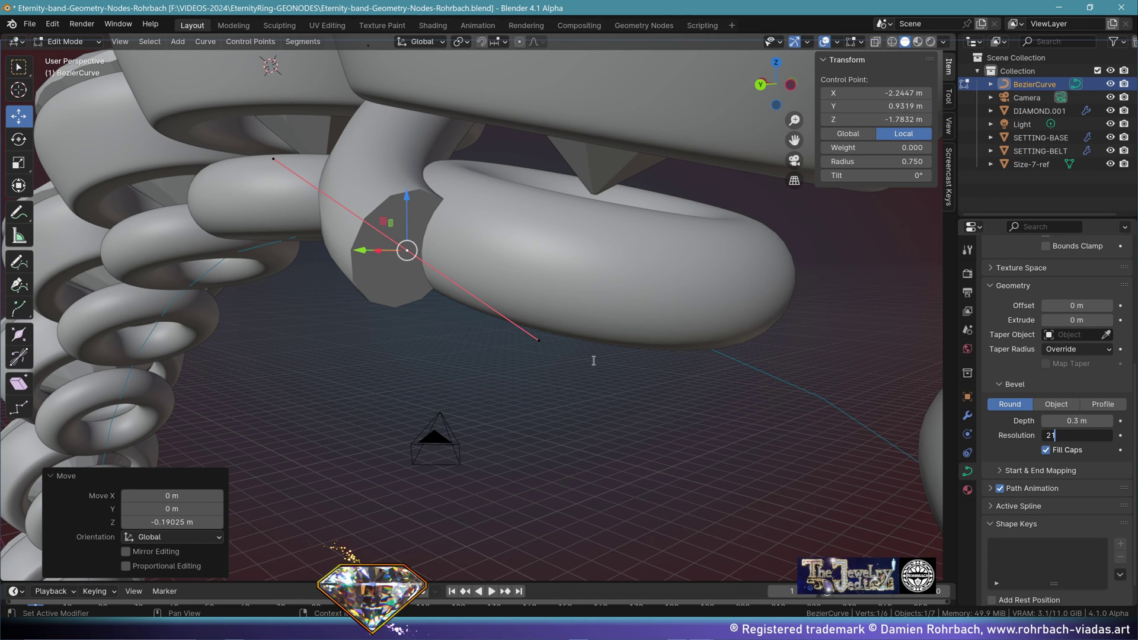
key("Return")
Reposition the lower control point so the curve's capped end sinks into the neighbouring setting base ring.
middle_click_drag(593, 360, 416, 251)
key("g")
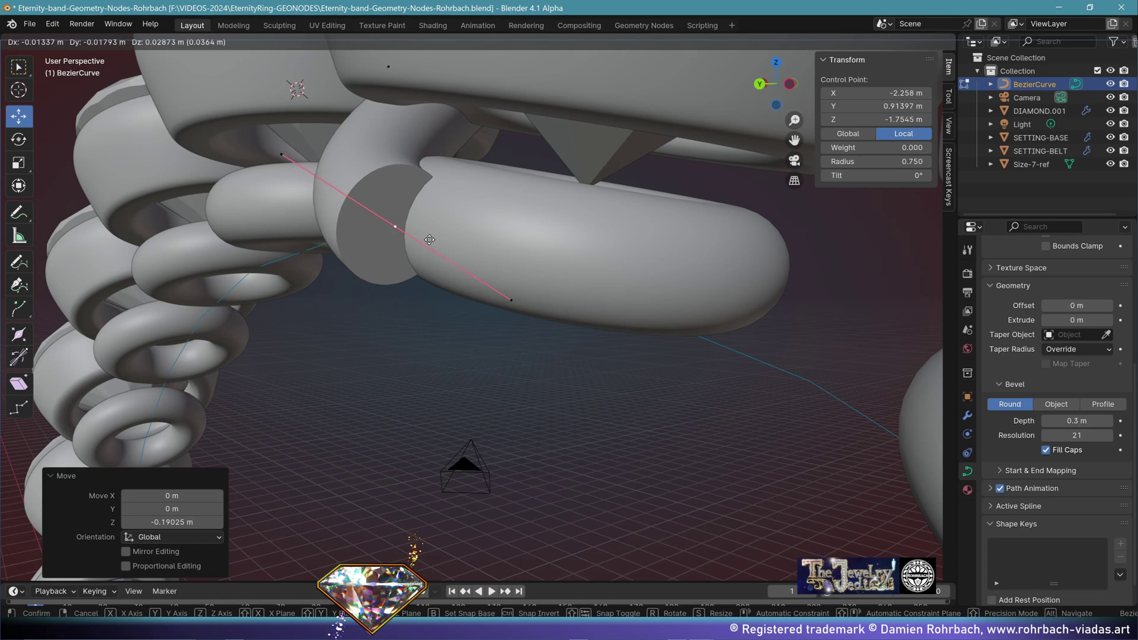
left_click(465, 220)
middle_click_drag(465, 220, 569, 154)
key("g")
left_click(492, 182)
Move the lower control point's inner handle to about X -0.98 m, Y 0.69 m, Z -1.24 m.
scroll(538, 297, "down", 3)
scroll(531, 271, "down", 3)
scroll(504, 172, "up", 3)
left_click(404, 193)
key("g")
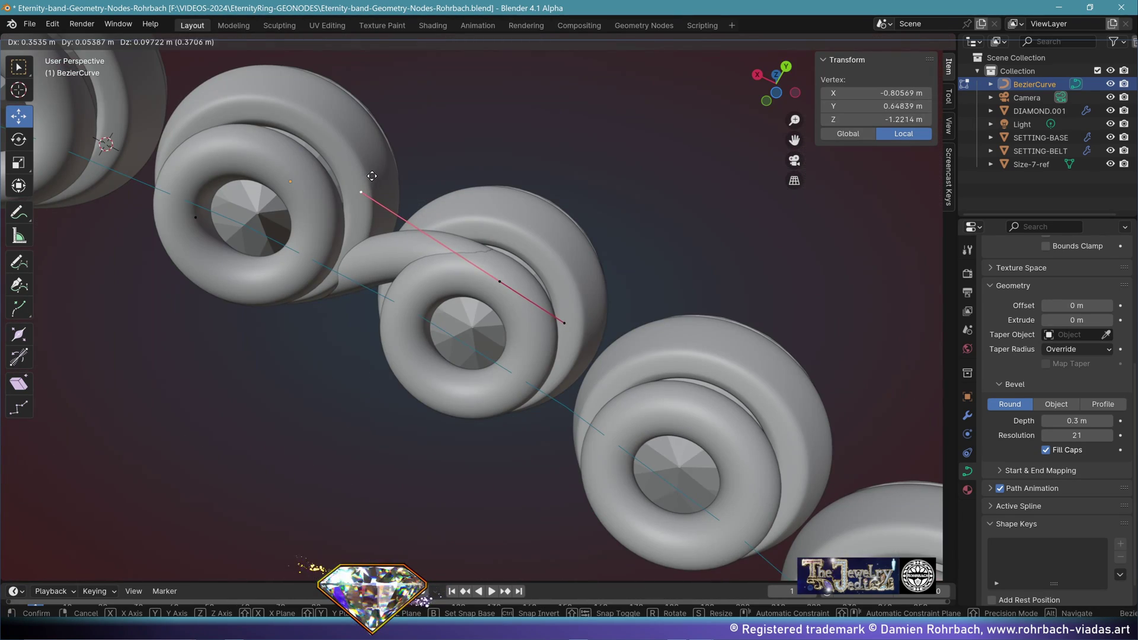
left_click(388, 181)
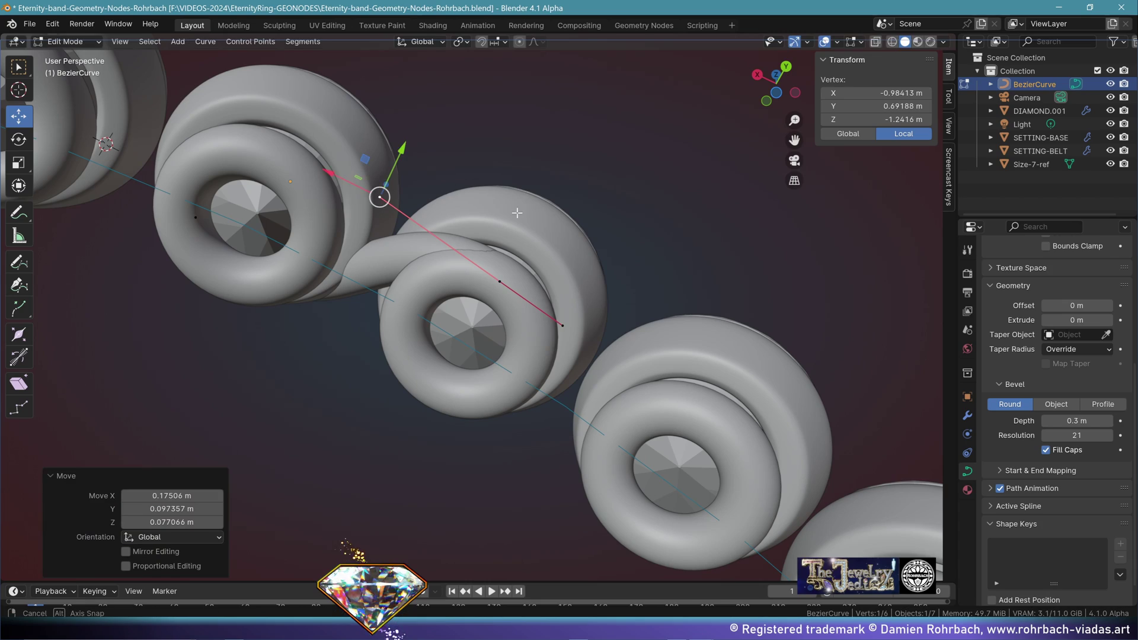
In front view, swing the upper control point's handle down to the base ring so the prong rises steeply.
middle_click_drag(516, 213, 606, 237)
left_click(727, 178)
key("KP_1")
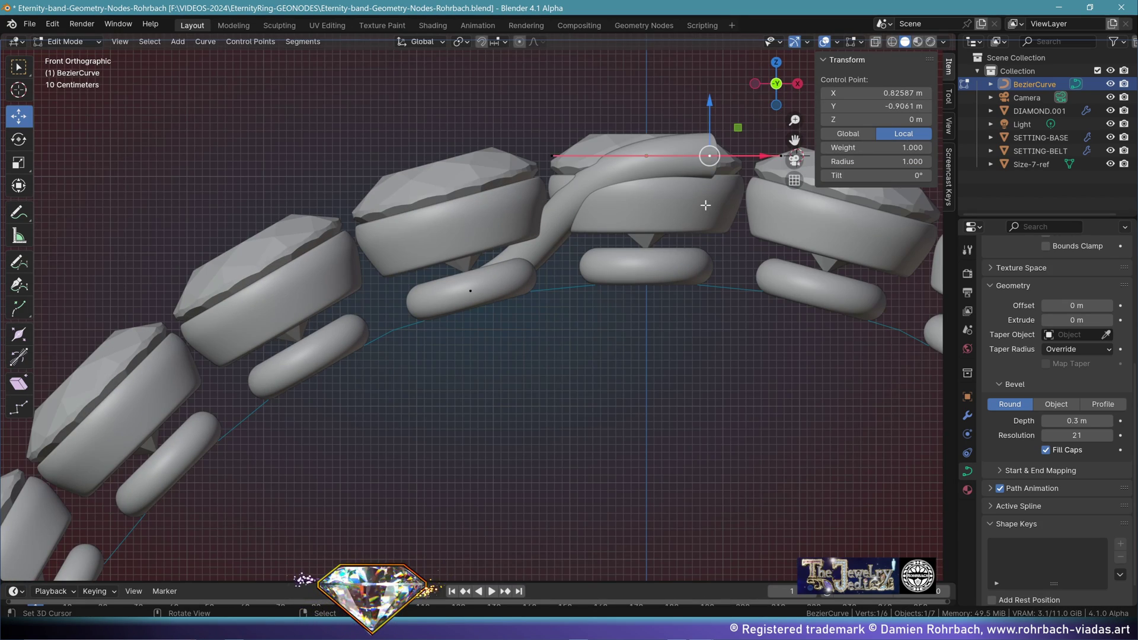
key("g")
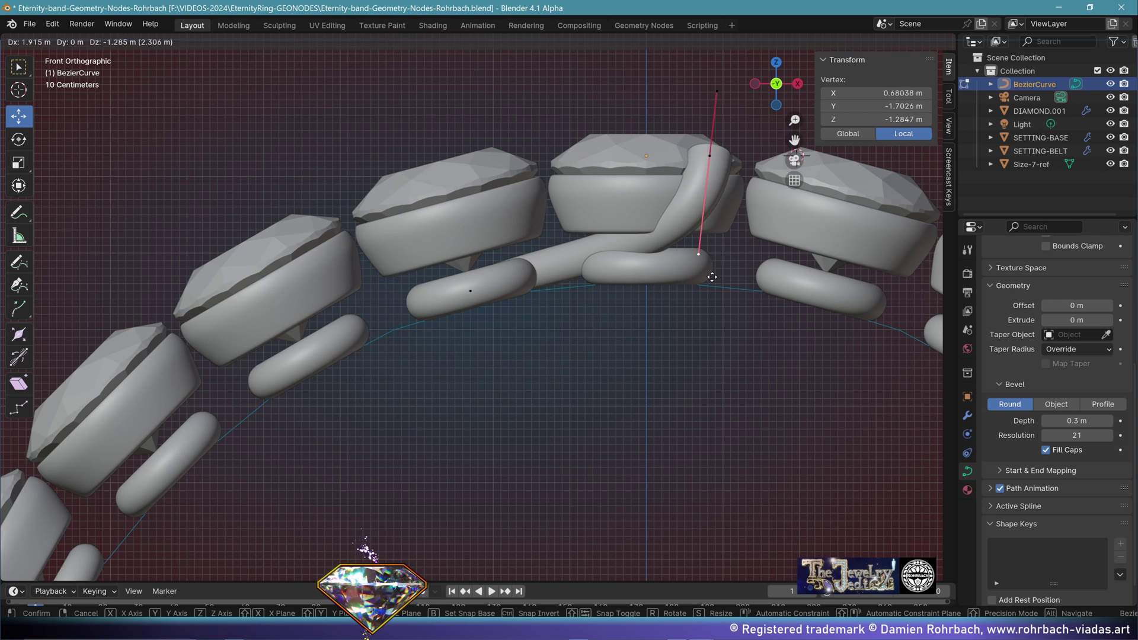
left_click(701, 255)
Subdivide the whole curve, reposition its upper end point to about X 1.05 m, Y -0.98 m, and save the file.
key("a")
right_click(667, 129)
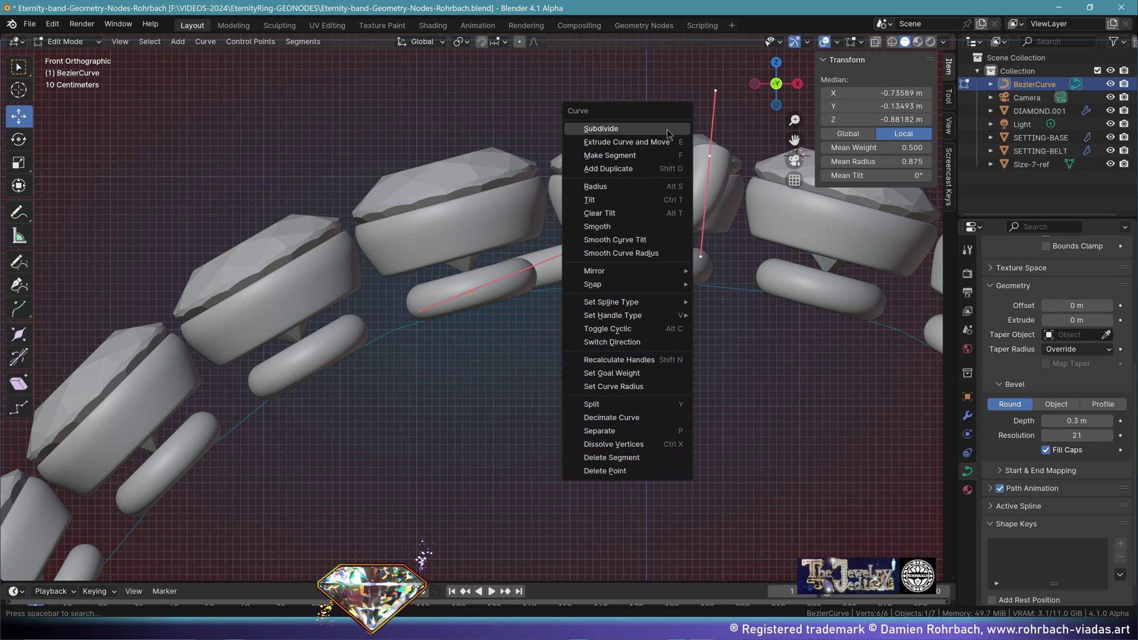
left_click(667, 129)
right_click(621, 250)
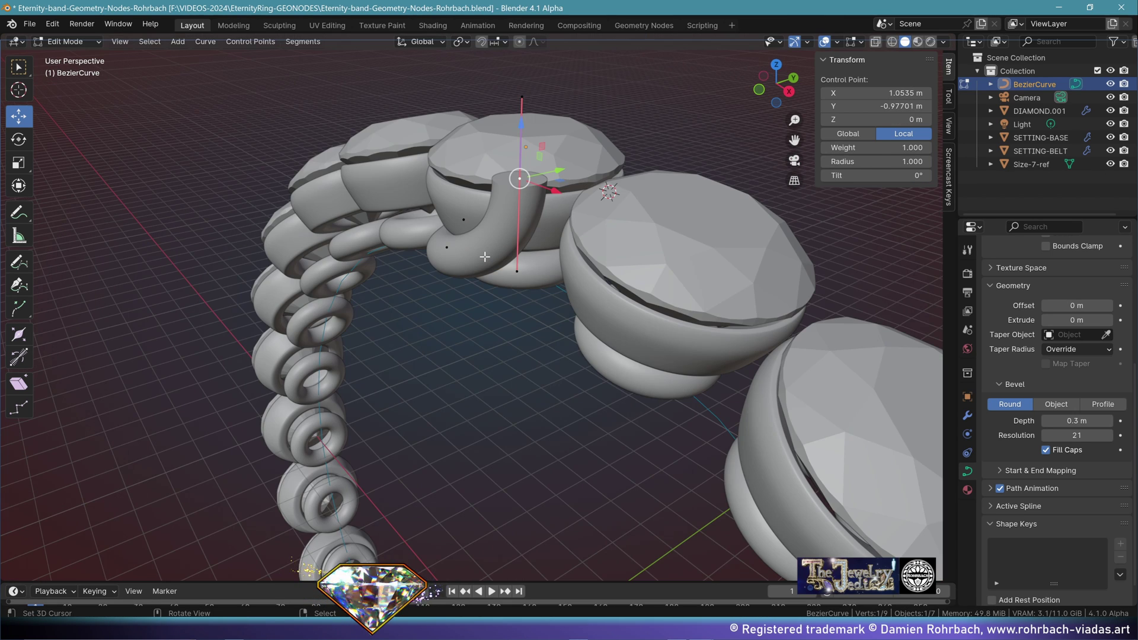
key("KP_1")
key("ctrl+s")
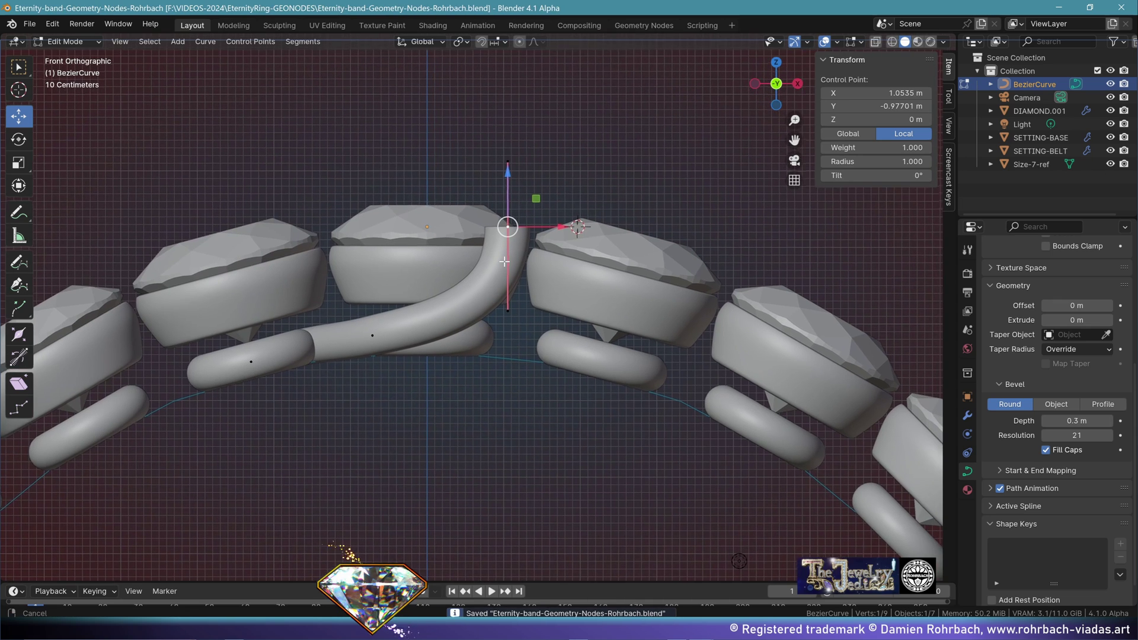
Extrude a new control point from the prong's upper end, rotate it, and place it just below that end to fold the tip over.
scroll(591, 209, "up", 4)
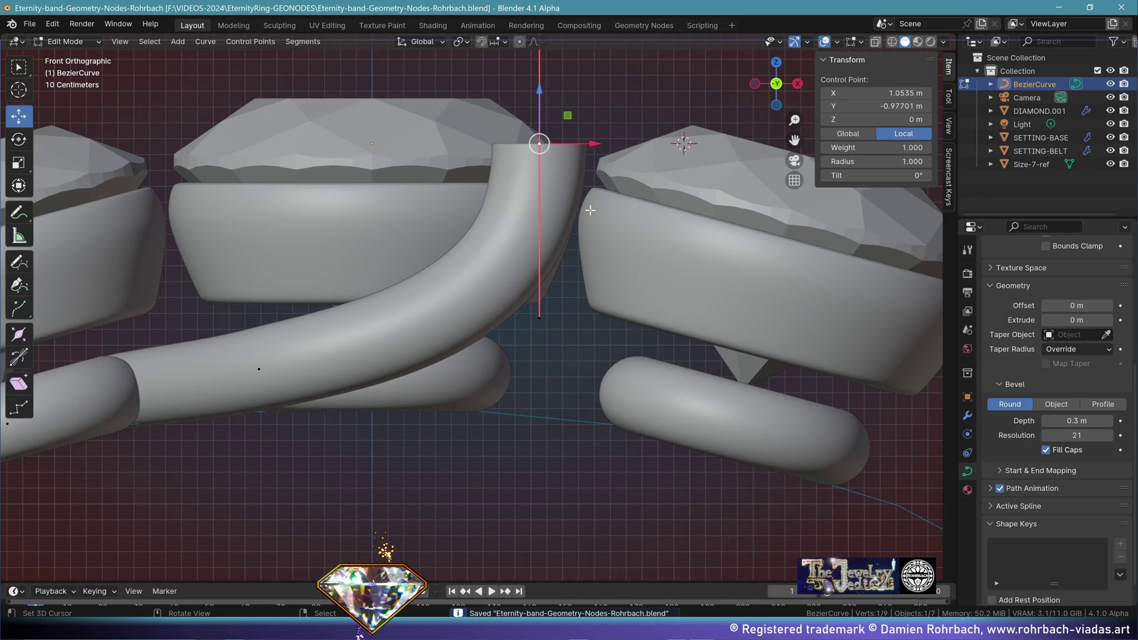
scroll(591, 210, "down", 1)
middle_click_drag(567, 158, 536, 254, "shift")
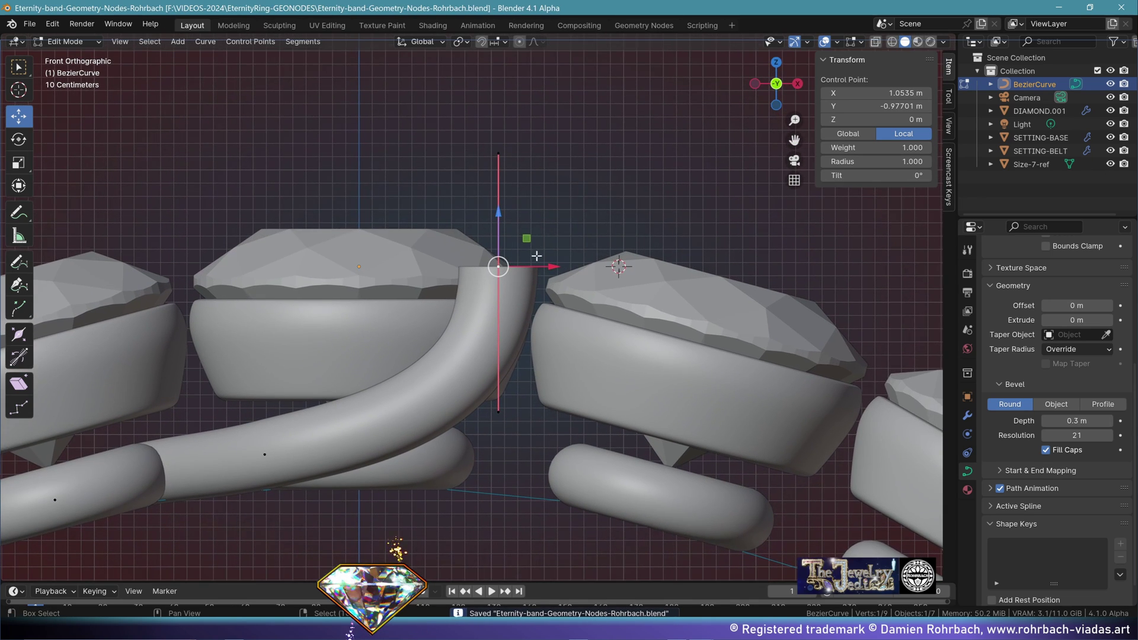
scroll(526, 187, "up", 1)
key("e")
left_click(336, 225)
key("r")
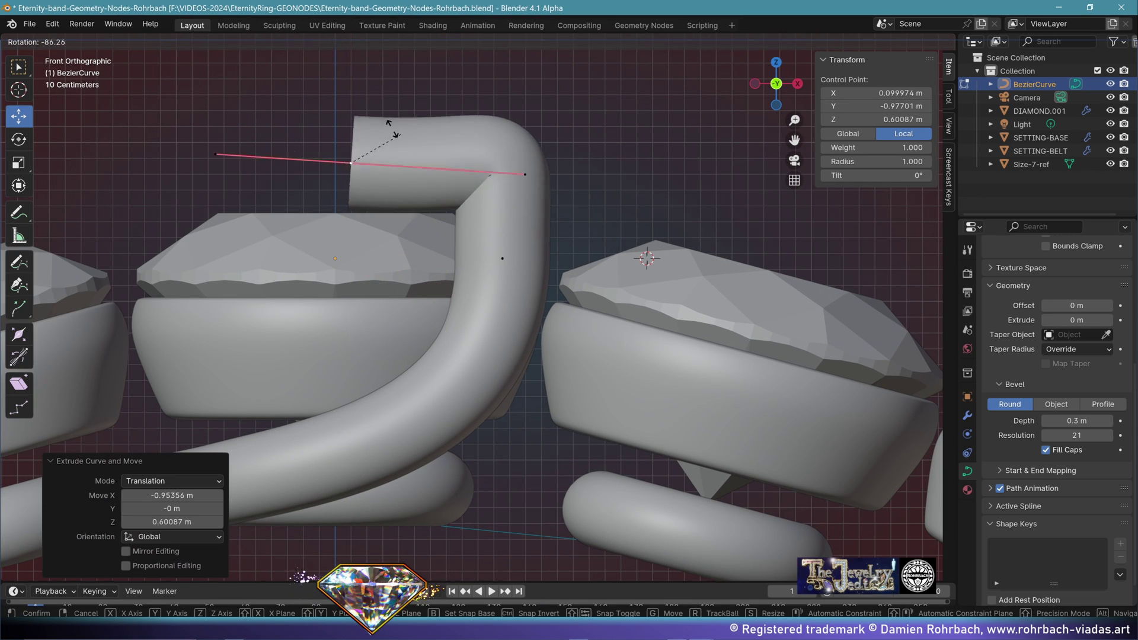
left_click(311, 124)
key("g")
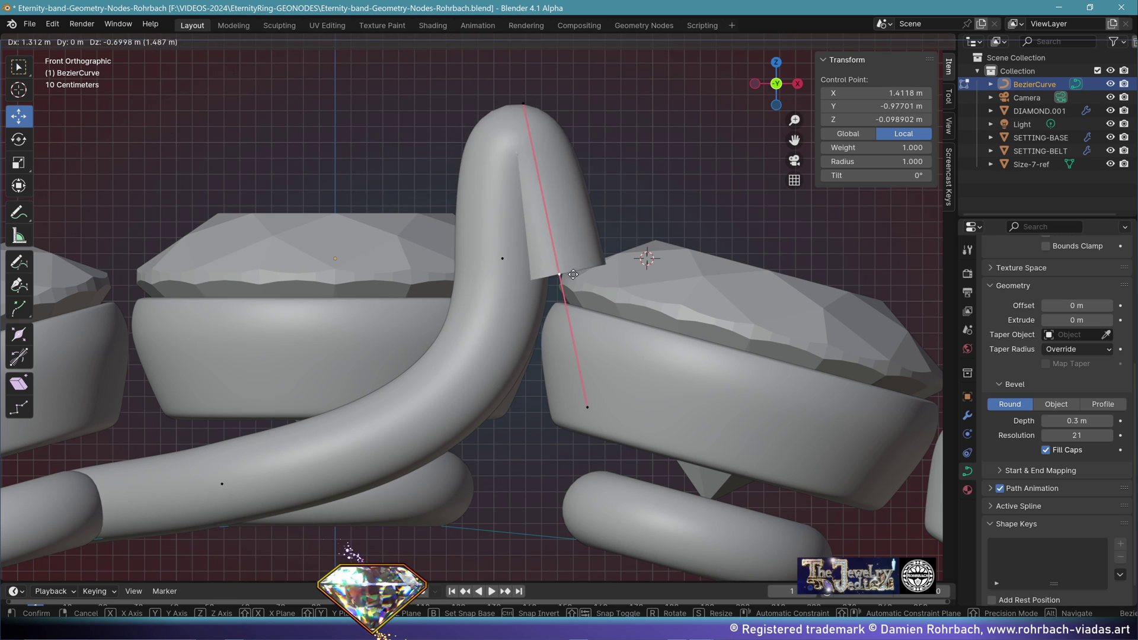
left_click(526, 290)
Lower the upper handle of the prong's former end point by about 0.79 m in Z to shorten the tip.
left_click(503, 259)
left_click(506, 128)
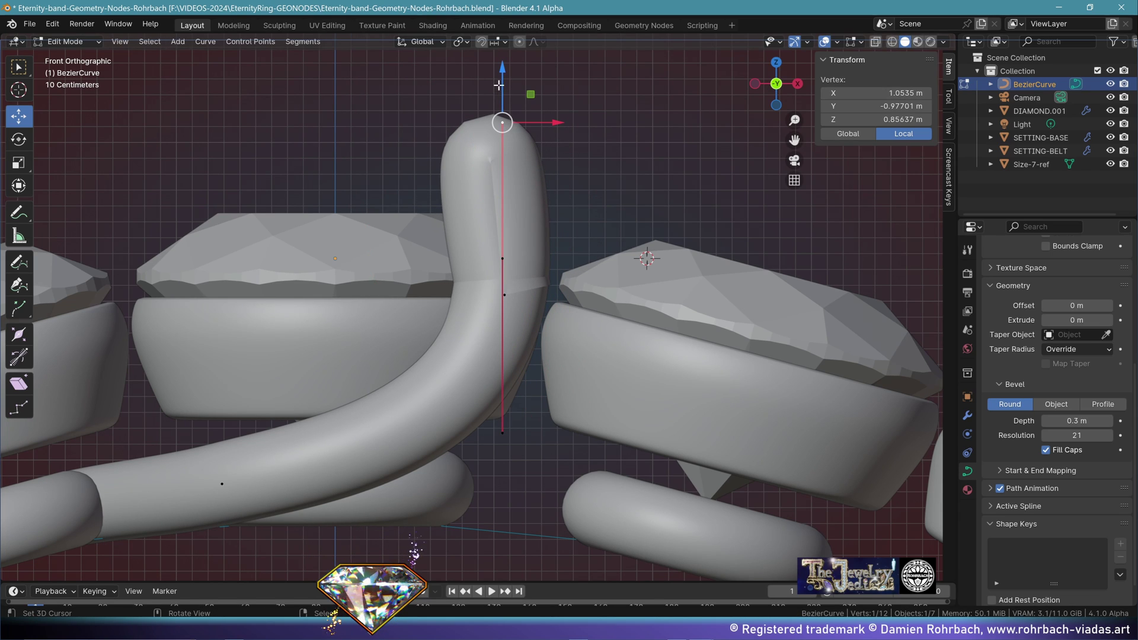
left_click_drag(503, 86, 518, 209)
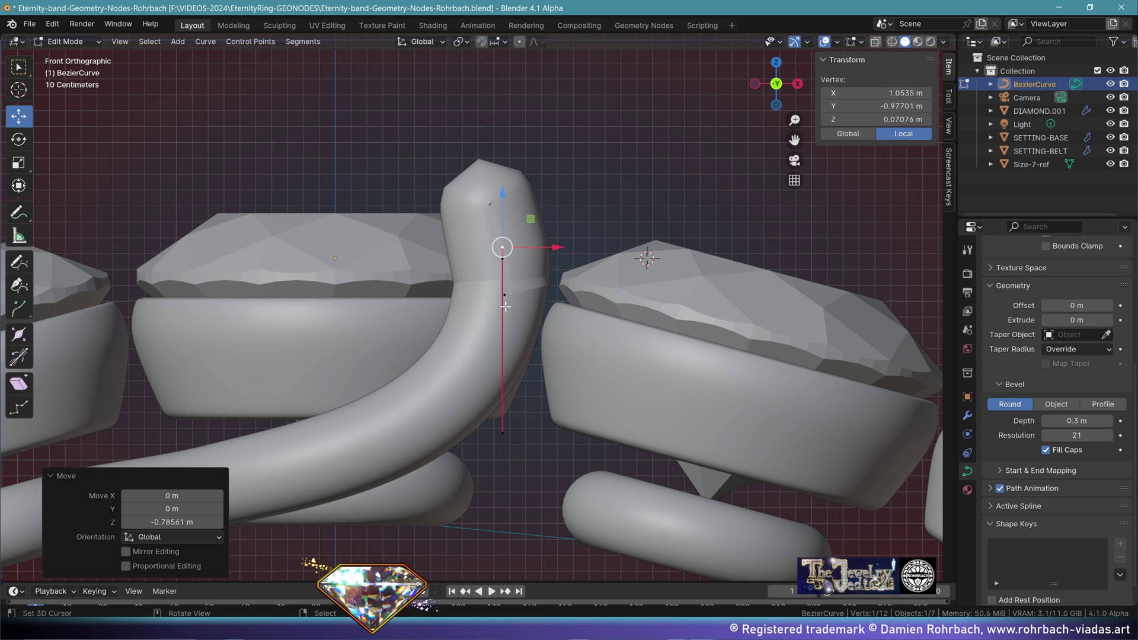
Nudge the upper control point of the prong's folded tip to refine its shape, and return the curve to Object Mode.
left_click(503, 259)
key("g")
middle_click_drag(474, 195, 462, 229)
left_click(526, 275)
scroll(543, 276, "down", 3)
scroll(594, 228, "up", 4)
middle_click_drag(595, 228, 543, 242)
right_click(474, 482)
left_click_drag(527, 490, 510, 492)
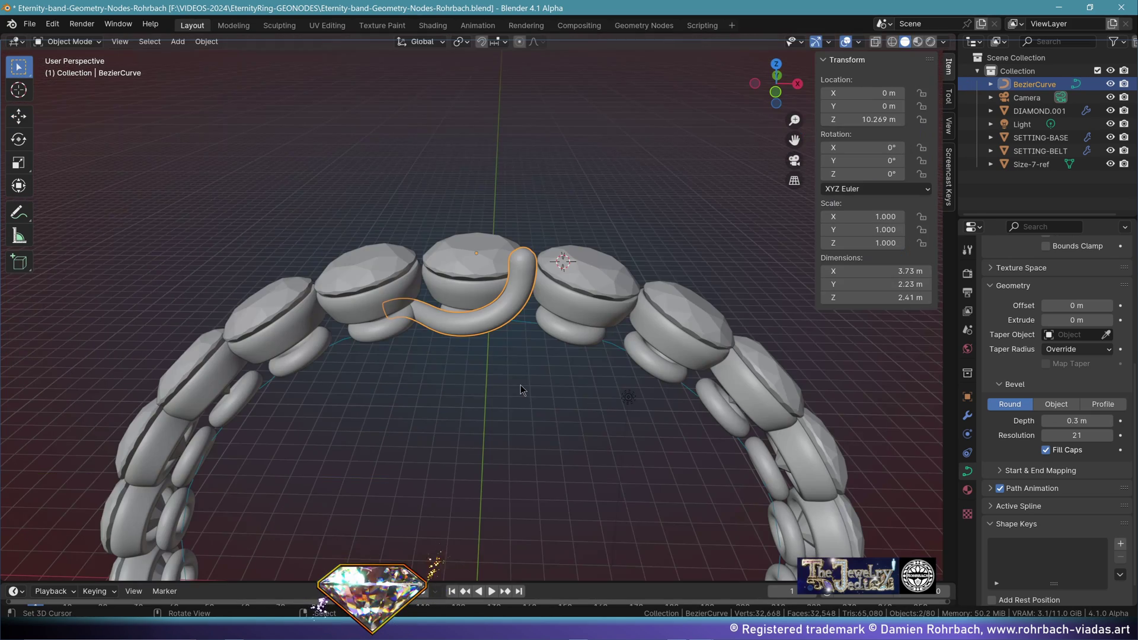
Rename the prong curve as PRONG-style1 and save the file.
key("F2")
type("PRONG-style1")
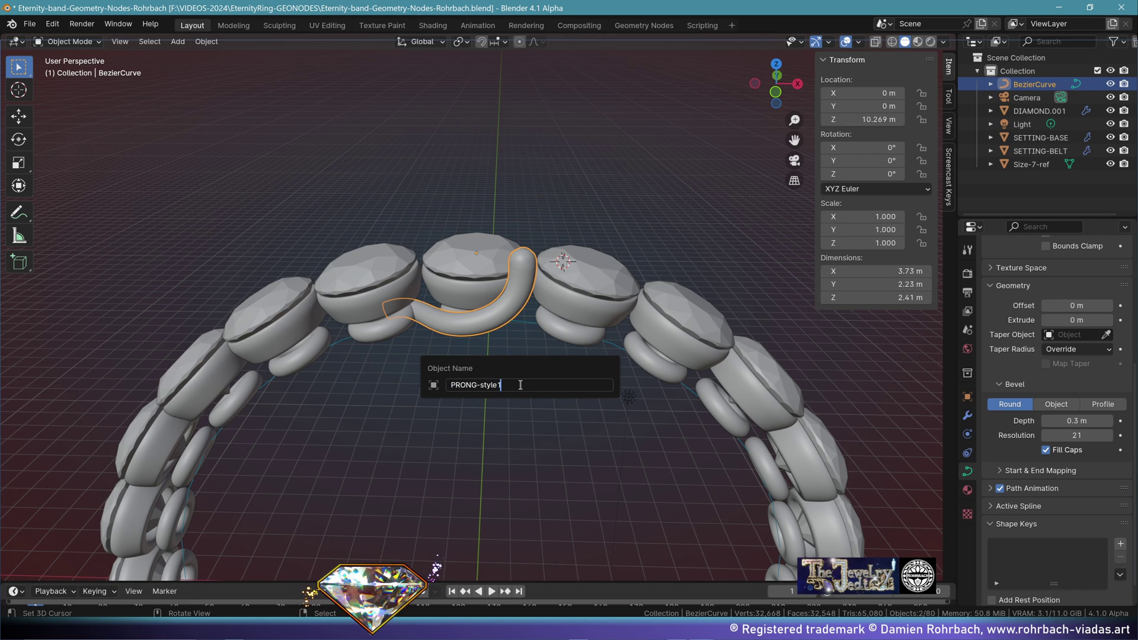
key("Return")
key("ctrl+s")
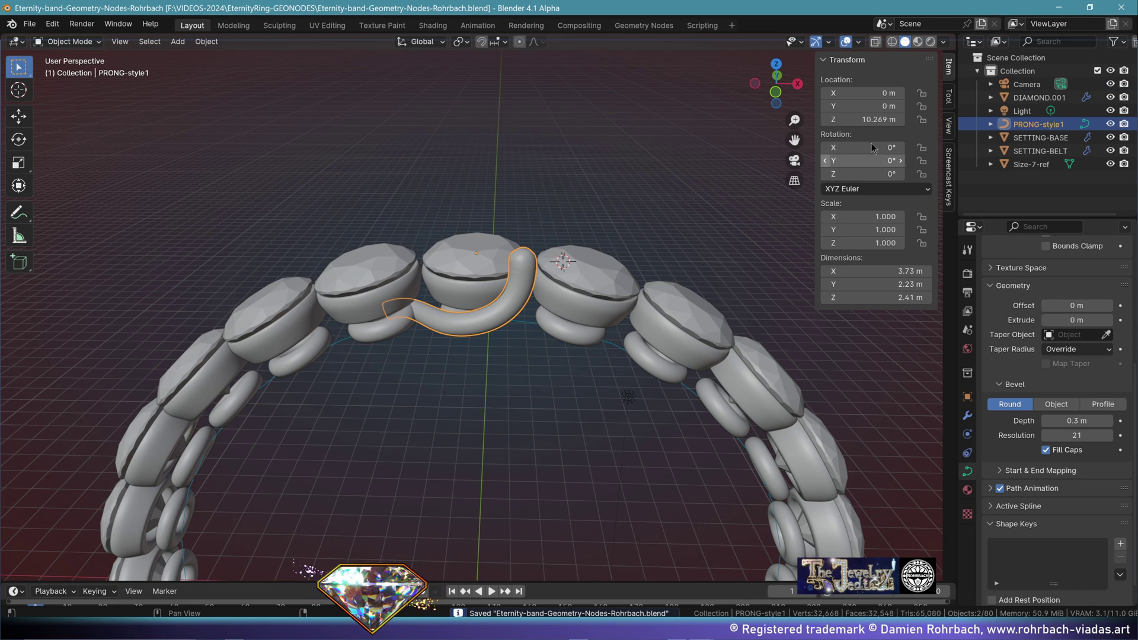
Set the prong's Z location to 0 m so it sits at the ring's centre.
left_click(888, 106)
double_click(864, 119)
type("0")
key("Return")
scroll(500, 303, "down", 3)
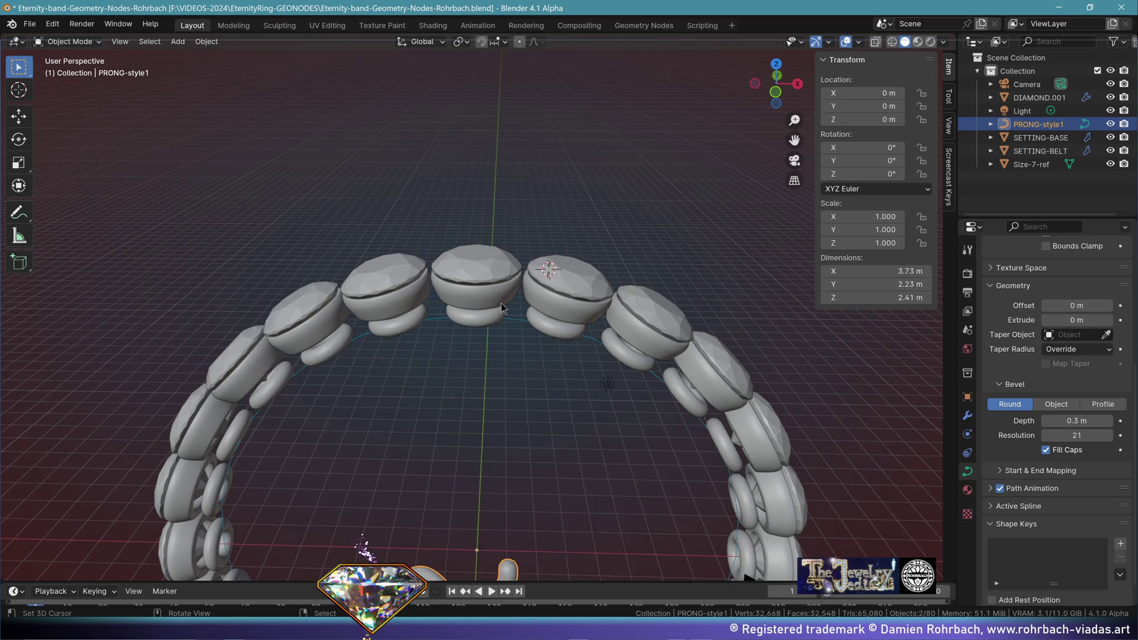
middle_click_drag(500, 303, 496, 318)
In the Geometry Nodes workspace, assign the SETTING BASE multiplier node group to the prong and make it a single-user copy.
left_click(643, 25)
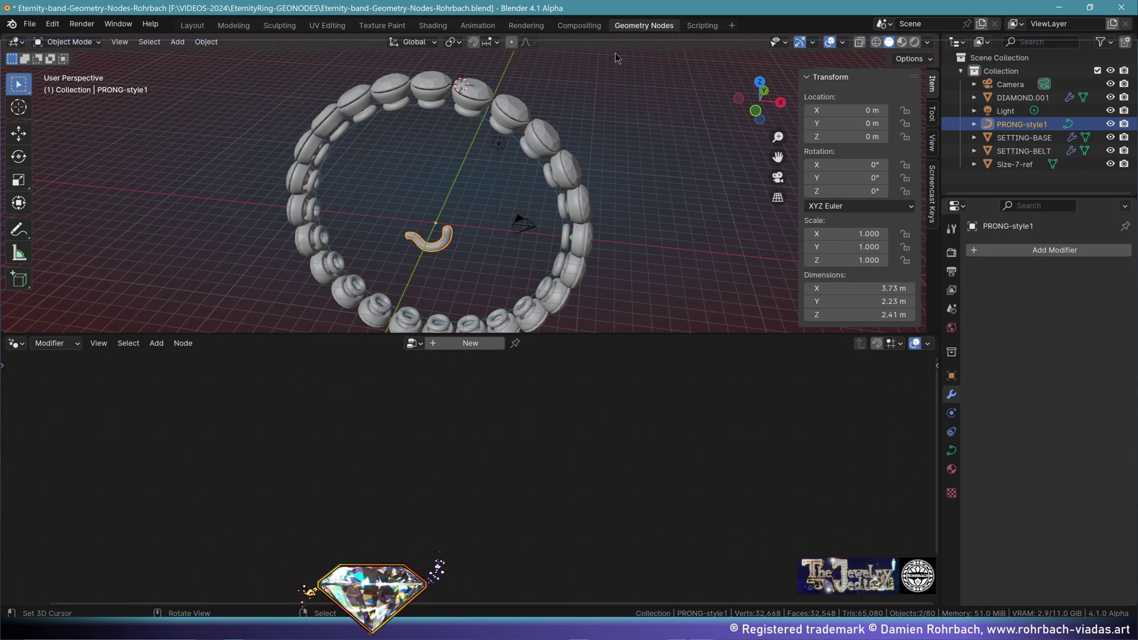
left_click(481, 345)
left_click(394, 344)
left_click(480, 398)
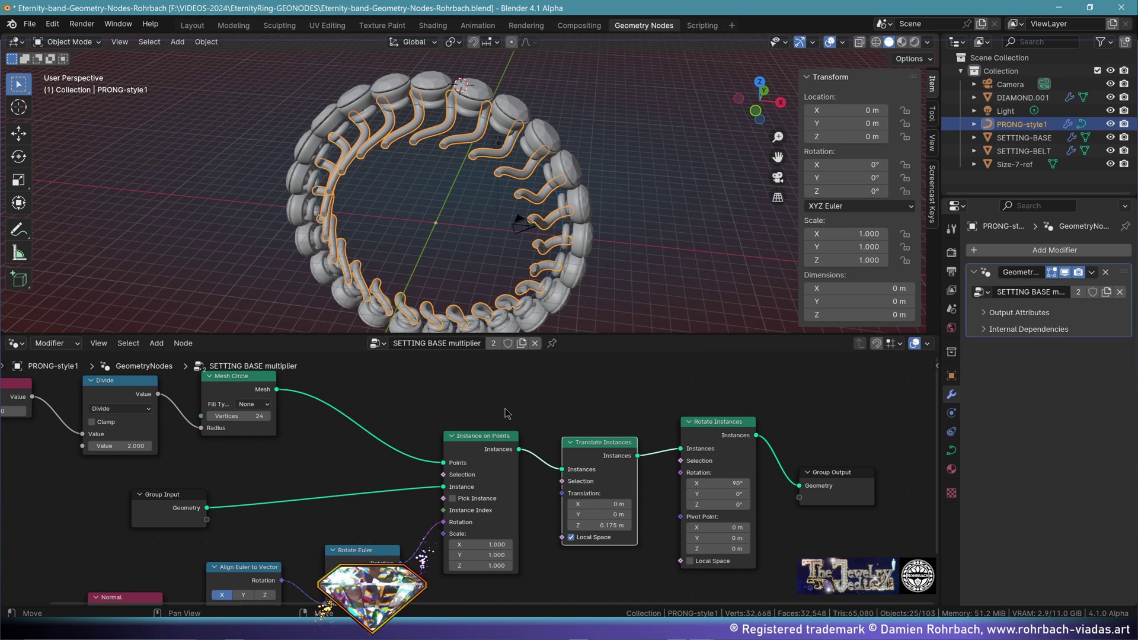
left_click(522, 344)
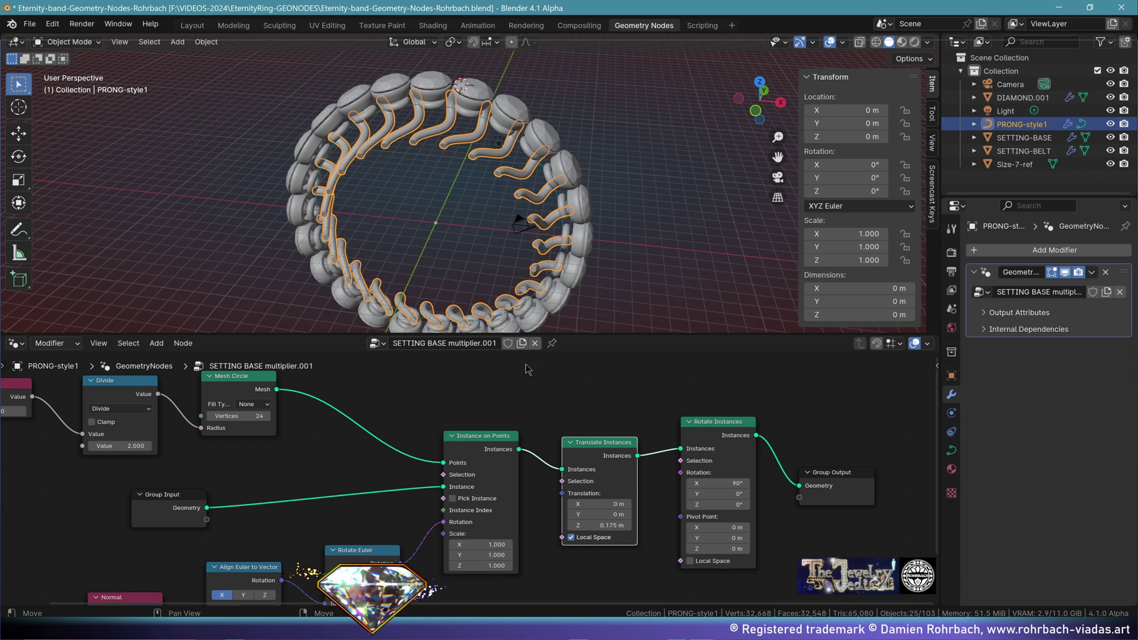
Rename the prong's node group as PRONGS Style 1 Multiplier.
left_click(498, 344)
type("PRONGS Style 1 Multi")
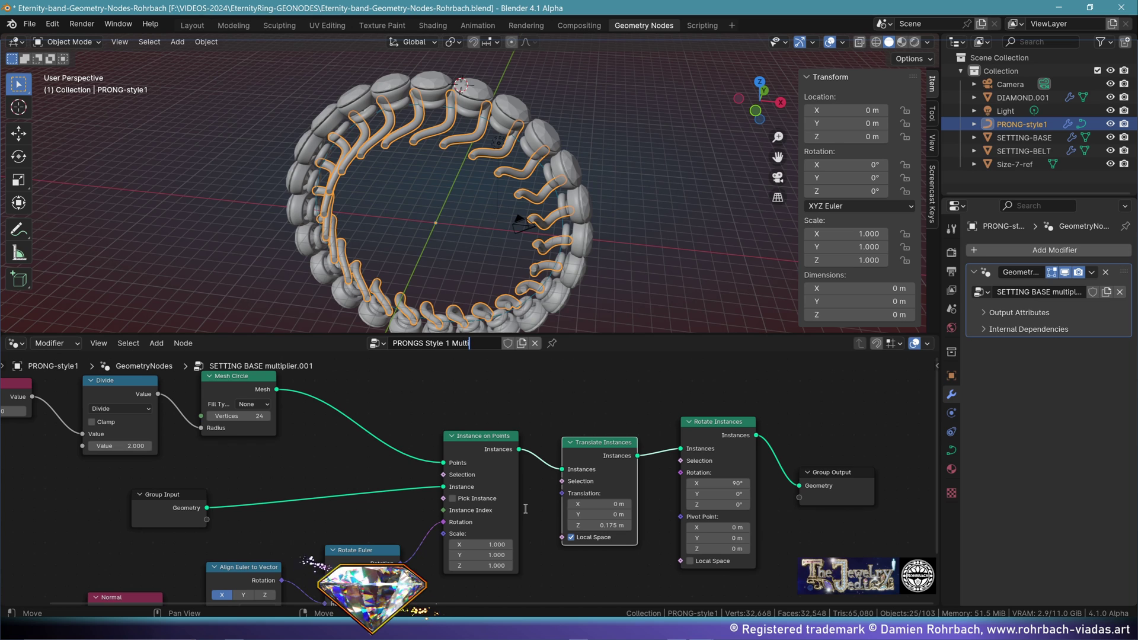
type("plier")
key("Return")
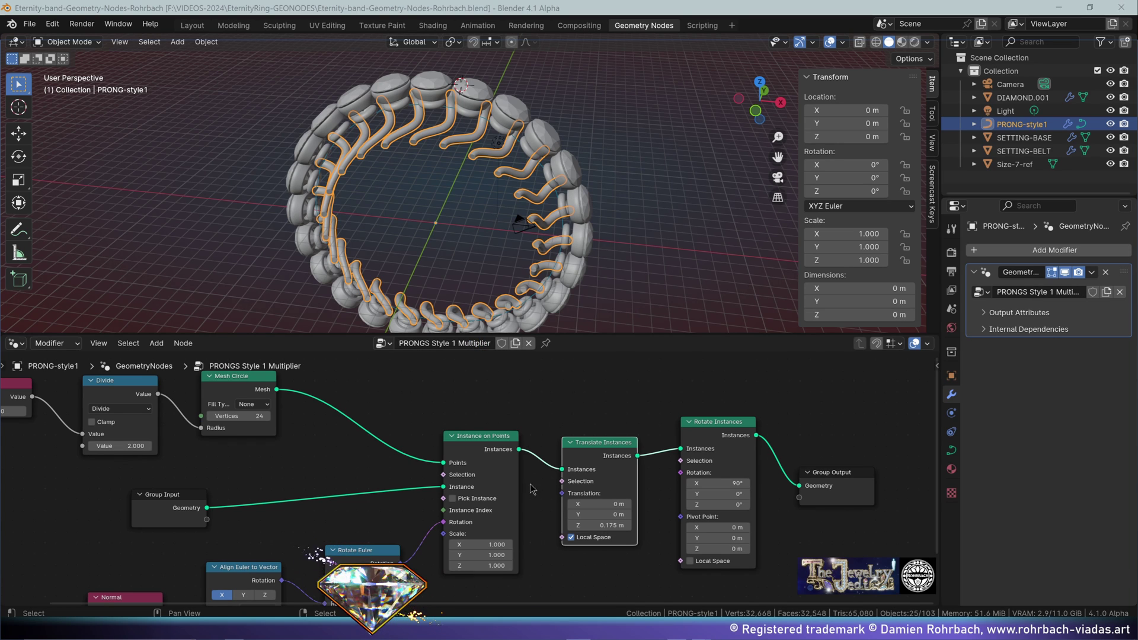
Set the Rotate Euler node's rotation to X 90°, Y 0° and Z 90° to reorient the prong instances.
middle_click_drag(532, 489, 561, 388)
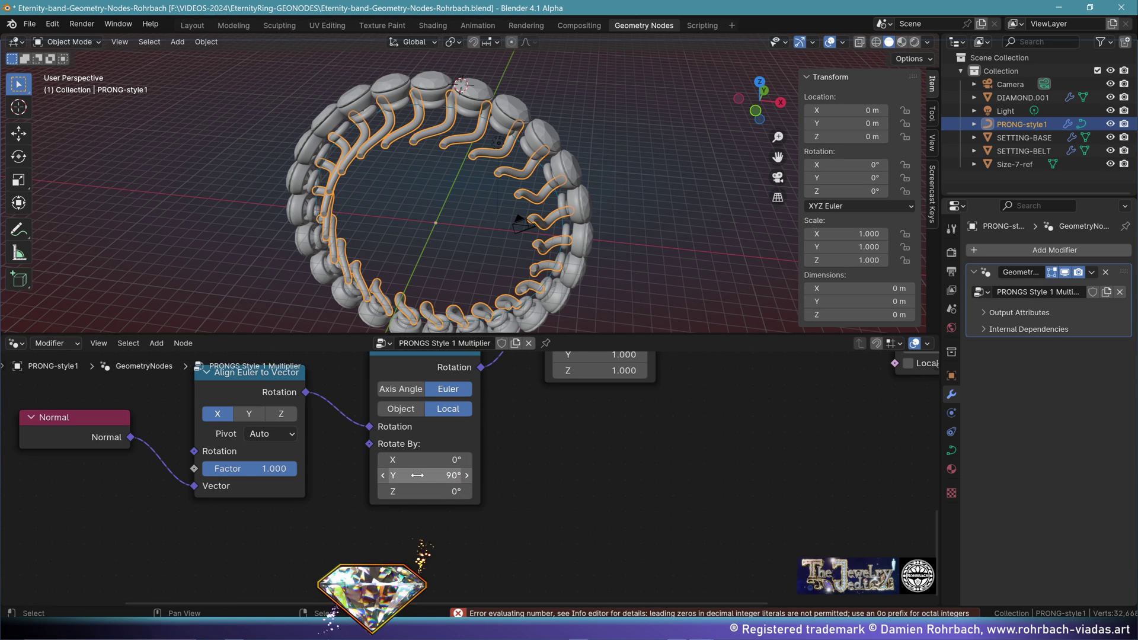
left_click(417, 476)
type("0")
key("Return")
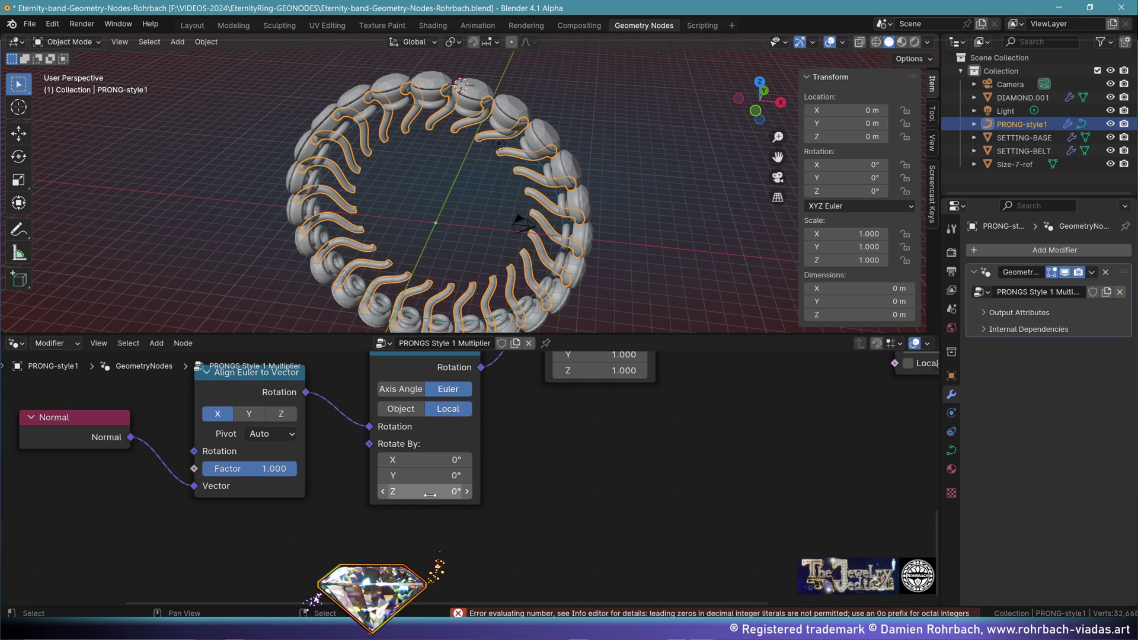
key("Return")
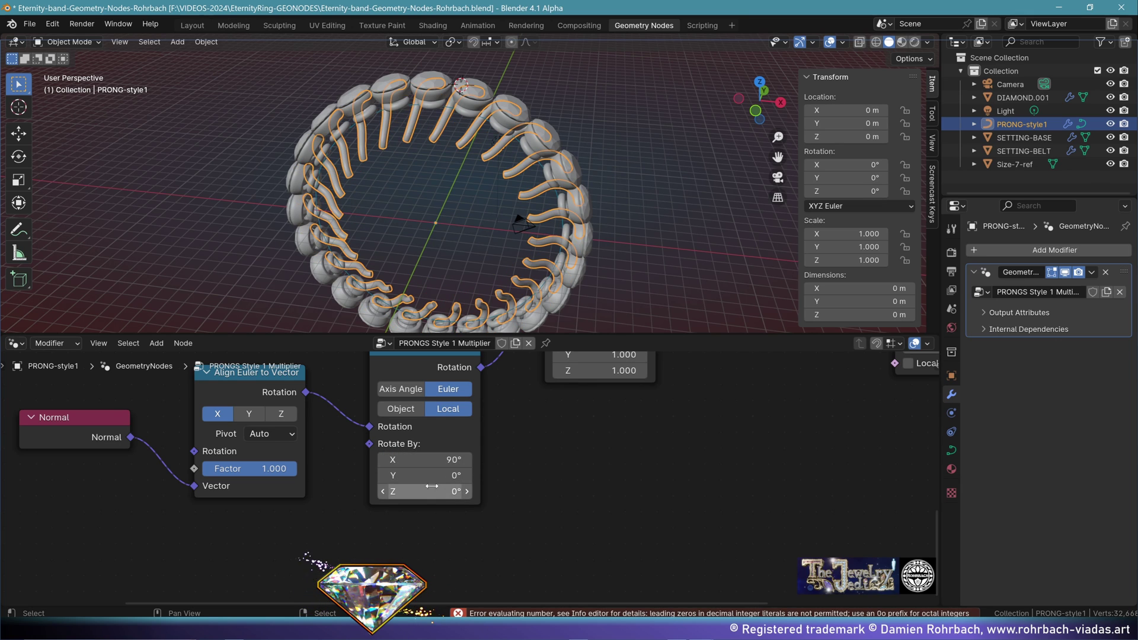
left_click(432, 489)
type("90")
key("Return")
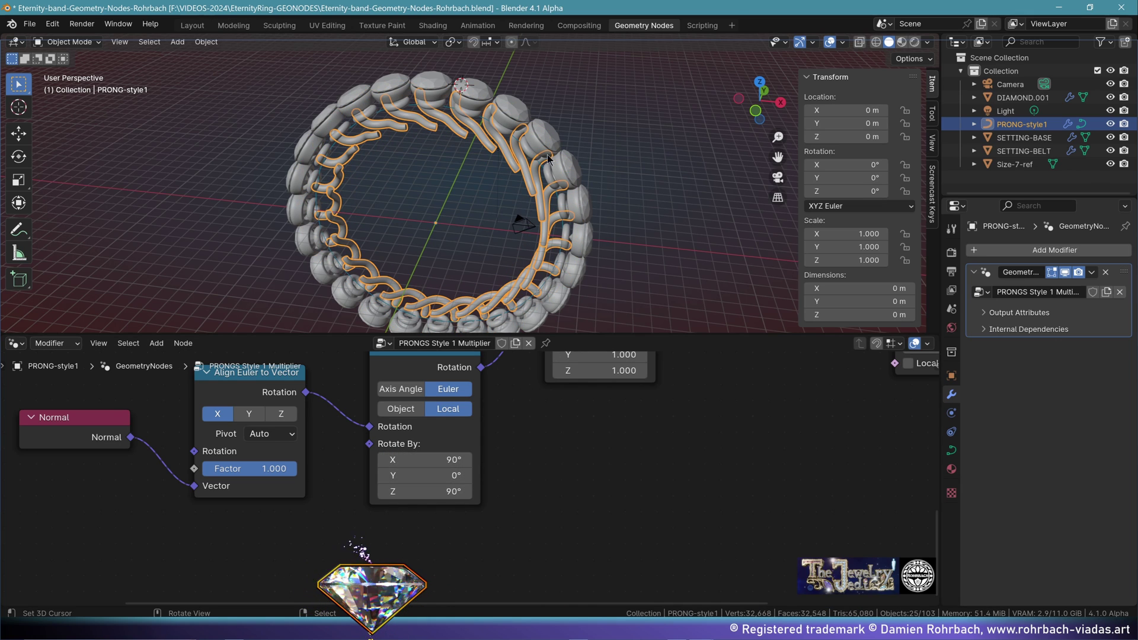
Try Z translations of 1.5 m and 1.6 m in the Translate Instances node to raise the prongs against the stones.
middle_click_drag(546, 156, 290, 112)
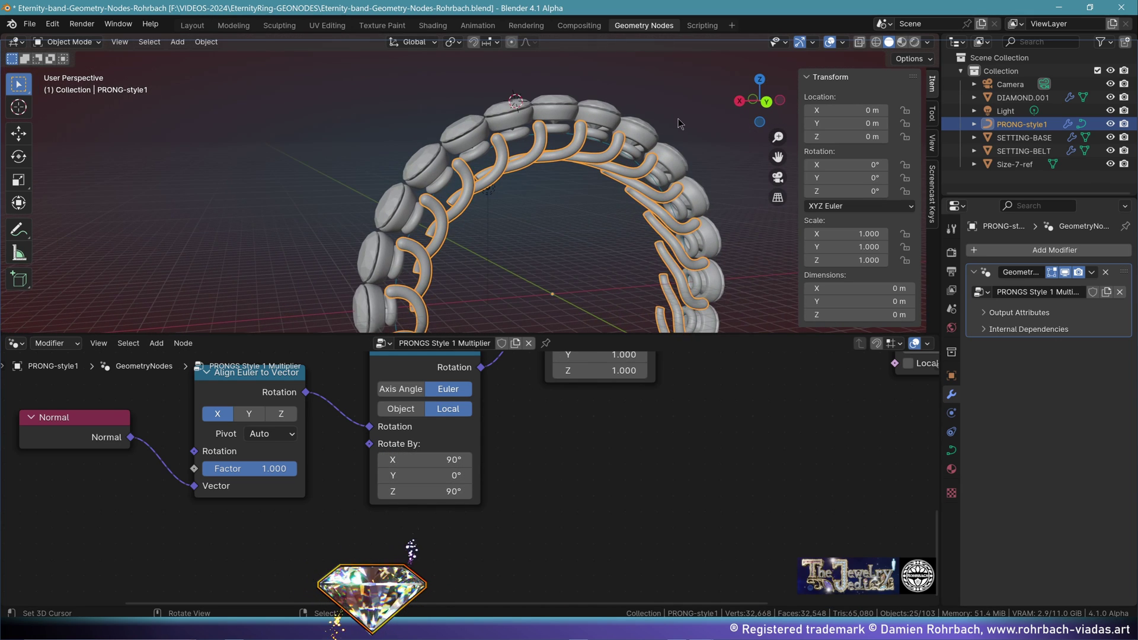
scroll(678, 118, "up", 4)
middle_click_drag(635, 170, 566, 196)
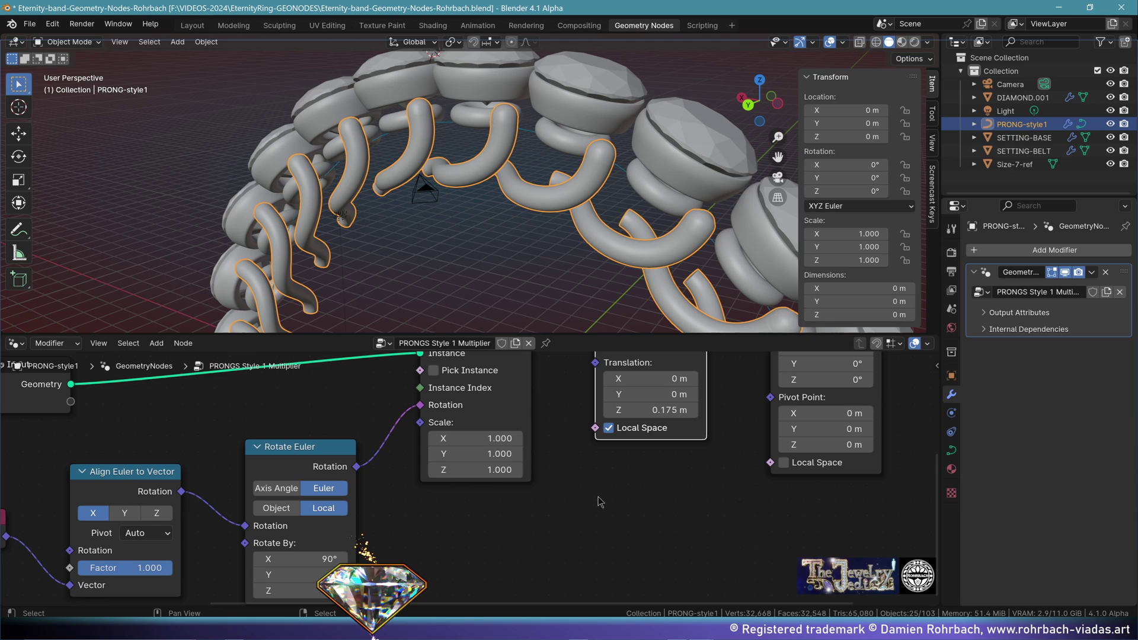
middle_click_drag(594, 483, 463, 533)
scroll(550, 465, "up", 3)
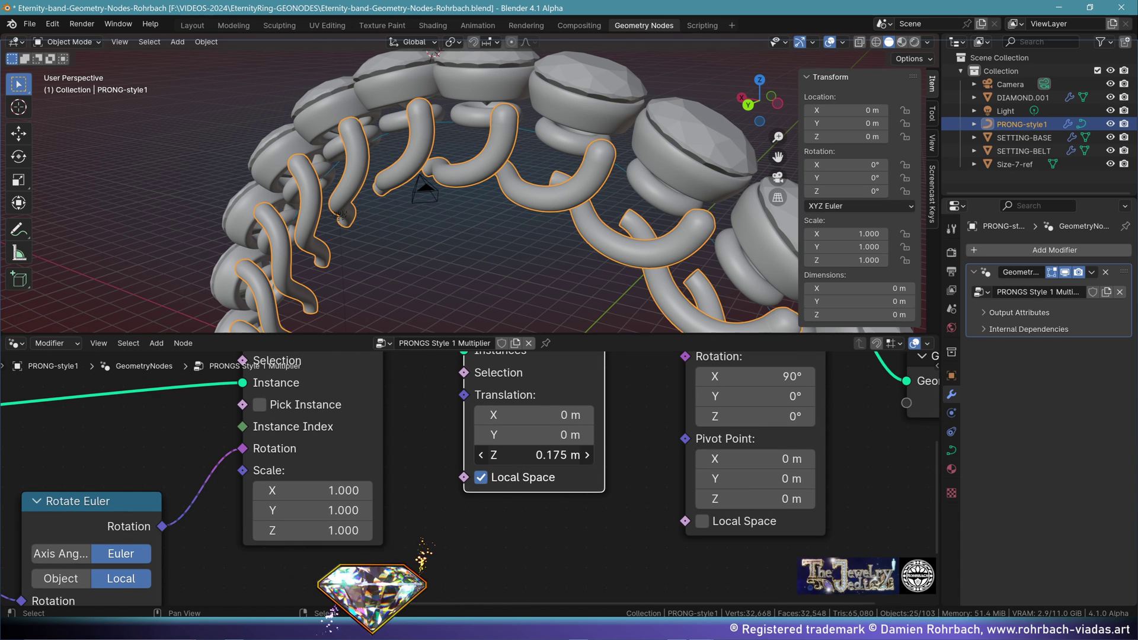
left_click_drag(538, 456, 600, 457)
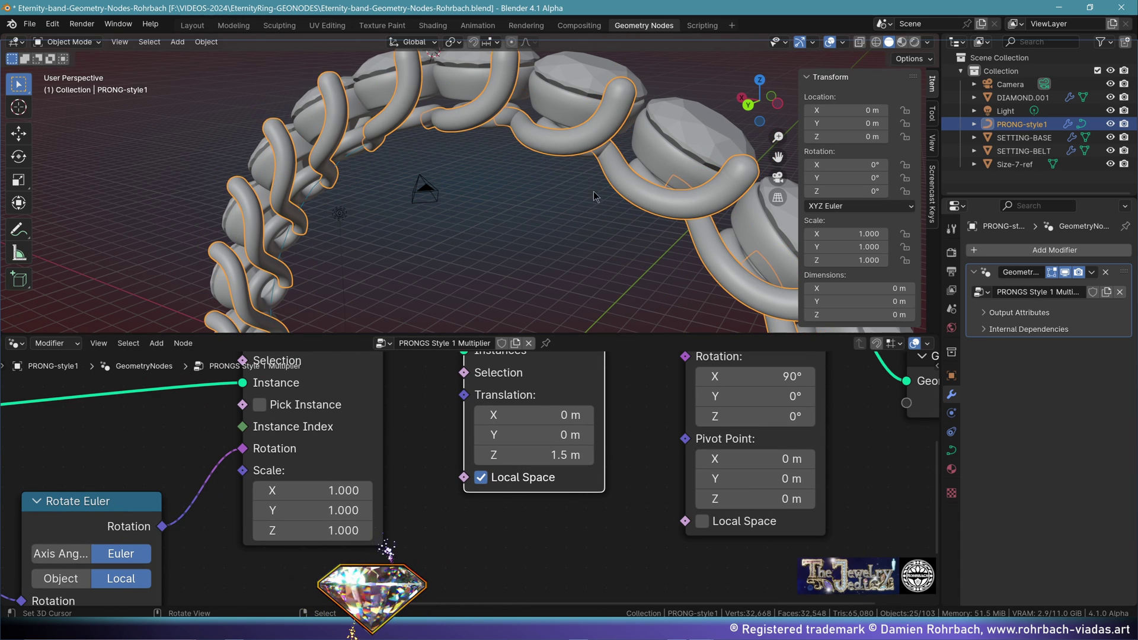
middle_click_drag(593, 192, 564, 194)
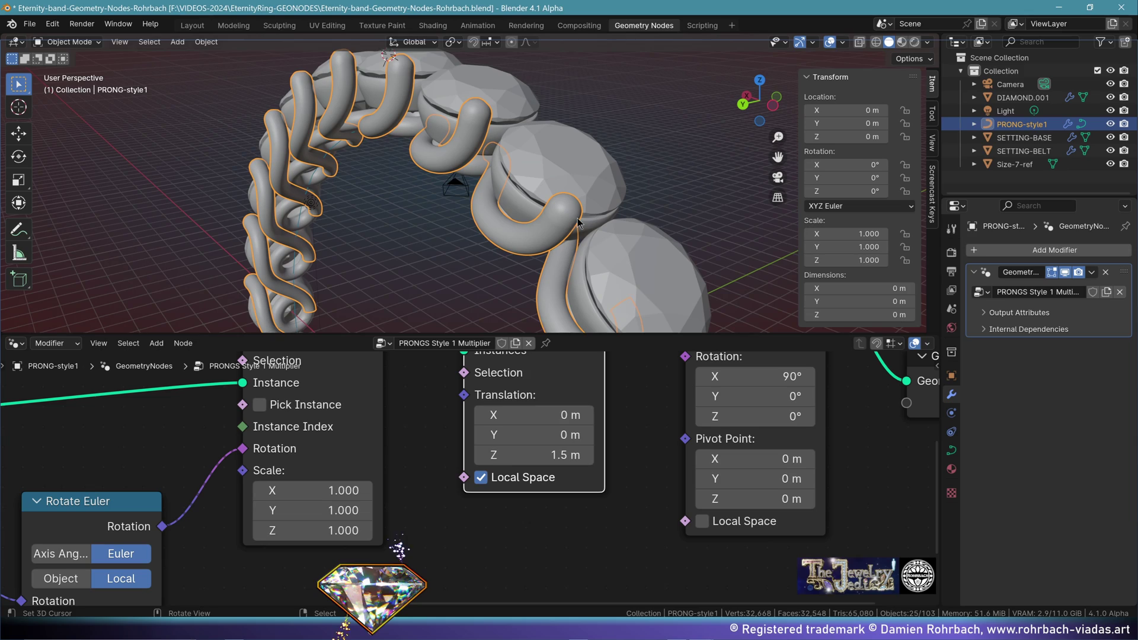
double_click(512, 455)
type("1.6")
key("Return")
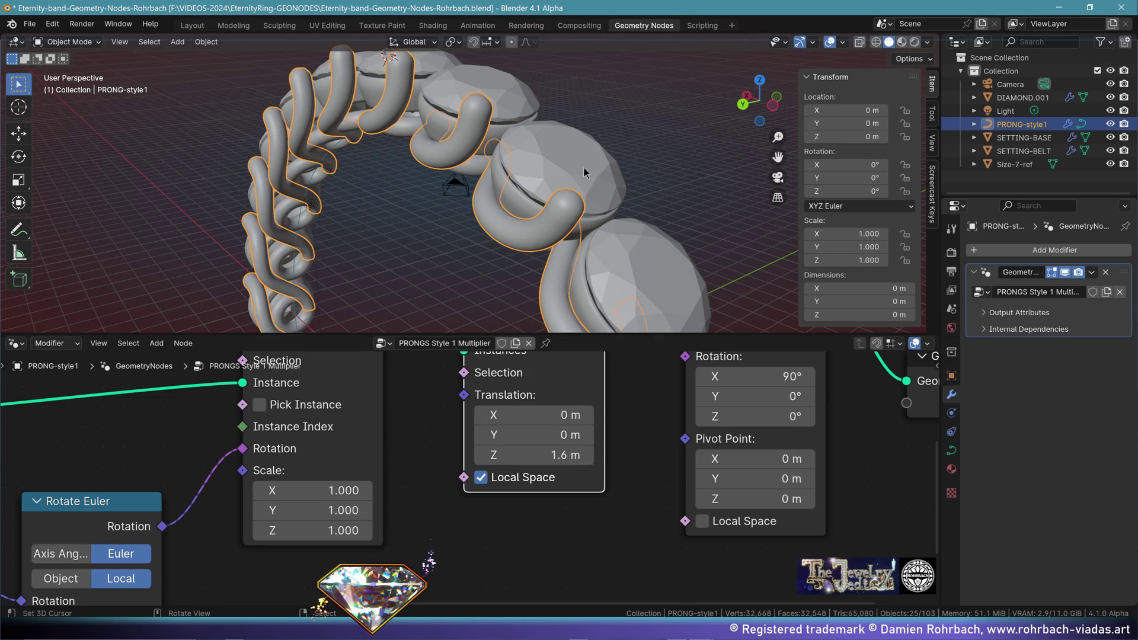
Set the Translate Instances node's Z translation to 1.63 m to fit the prongs against the setting bases.
middle_click_drag(584, 172, 419, 135)
middle_click_drag(630, 243, 470, 121, "shift")
scroll(475, 144, "up", 3)
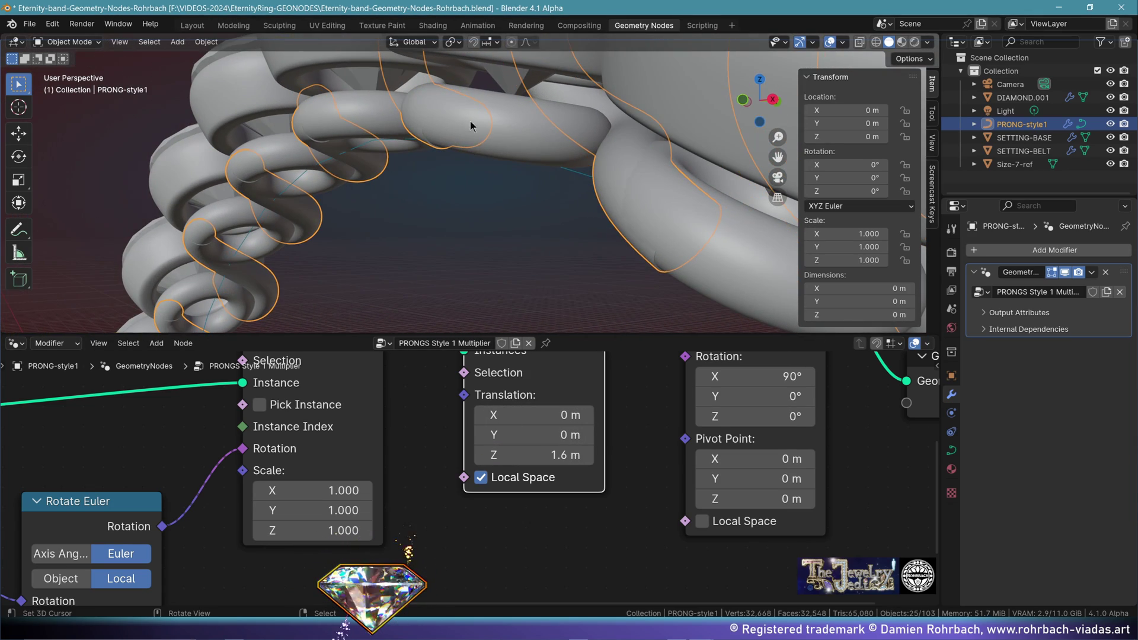
double_click(546, 455)
type("1.63")
key("Return")
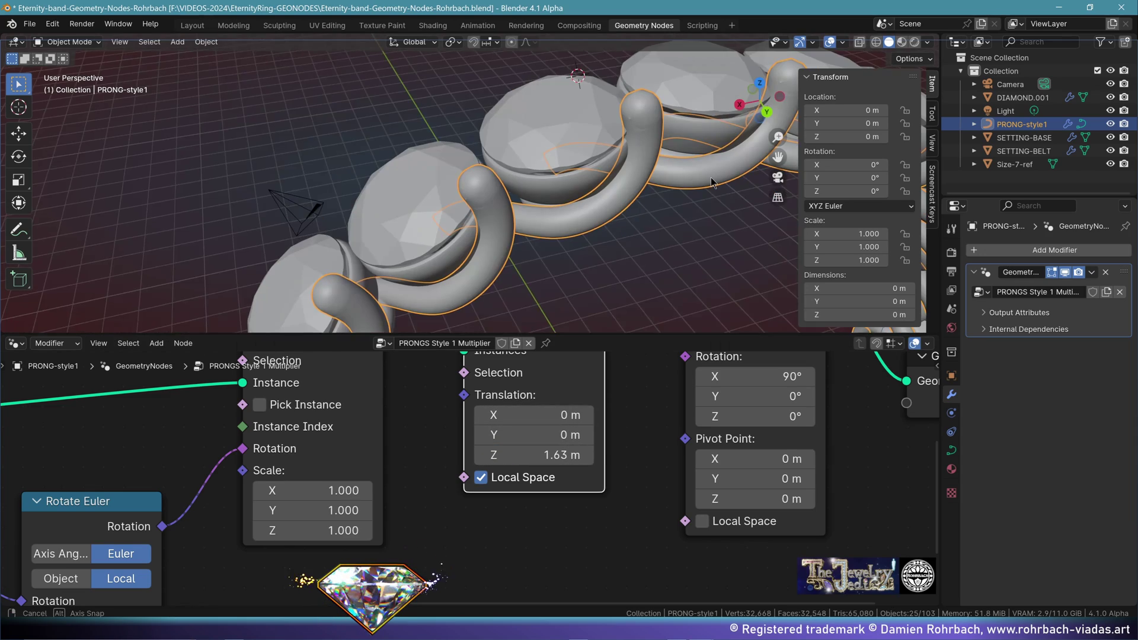
Duplicate the Instance on Points, Translate Instances and Rotate Instances nodes above the originals, and move the Group Output farther away.
middle_click_drag(714, 180, 538, 213)
middle_click_drag(602, 137, 553, 209)
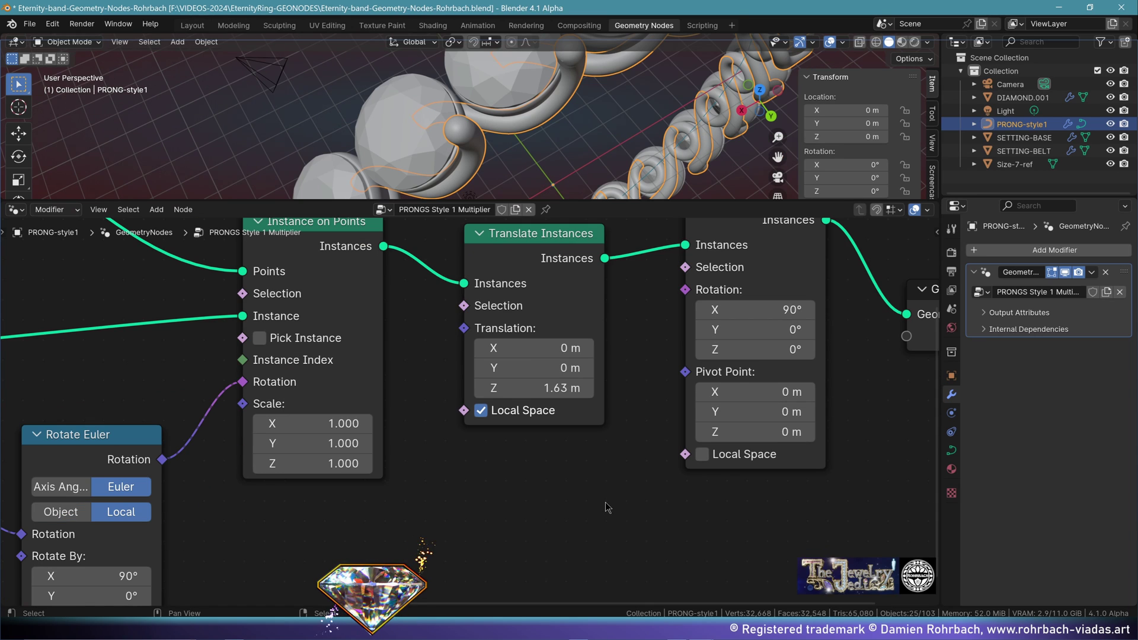
scroll(605, 502, "down", 5)
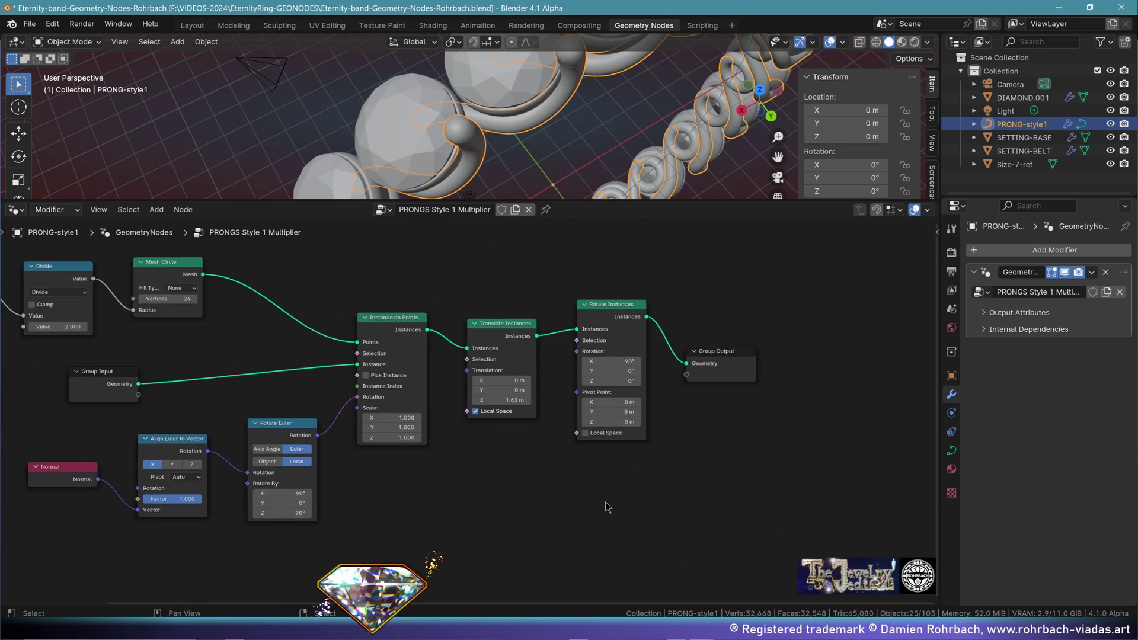
key("shift+d")
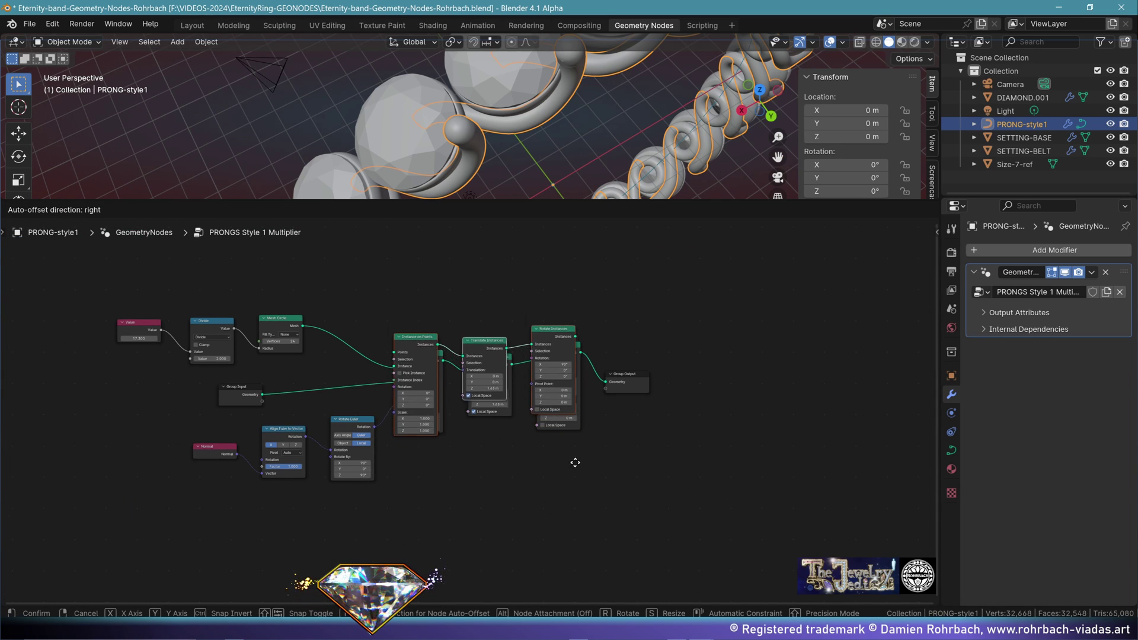
left_click(580, 383)
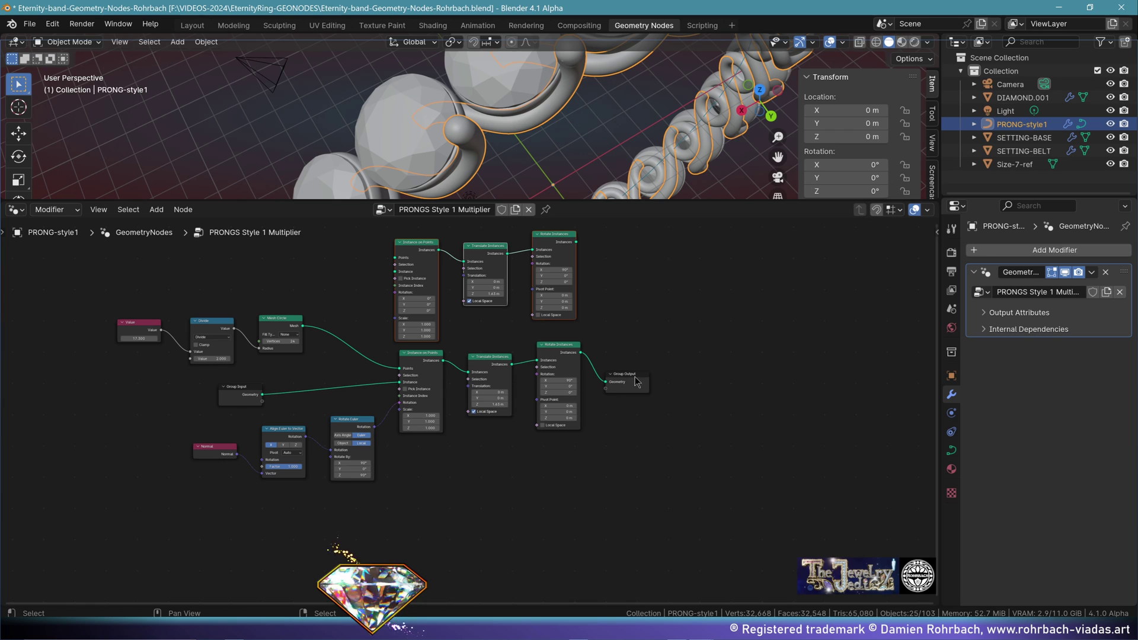
left_click_drag(635, 376, 750, 308)
Connect the Mesh Circle's mesh and the Group Input's geometry to the duplicated Instance on Points node's Points and Instance inputs.
scroll(320, 320, "up", 3)
middle_click_drag(314, 320, 380, 388)
left_click_drag(326, 372, 442, 286)
left_click_drag(274, 458, 442, 303)
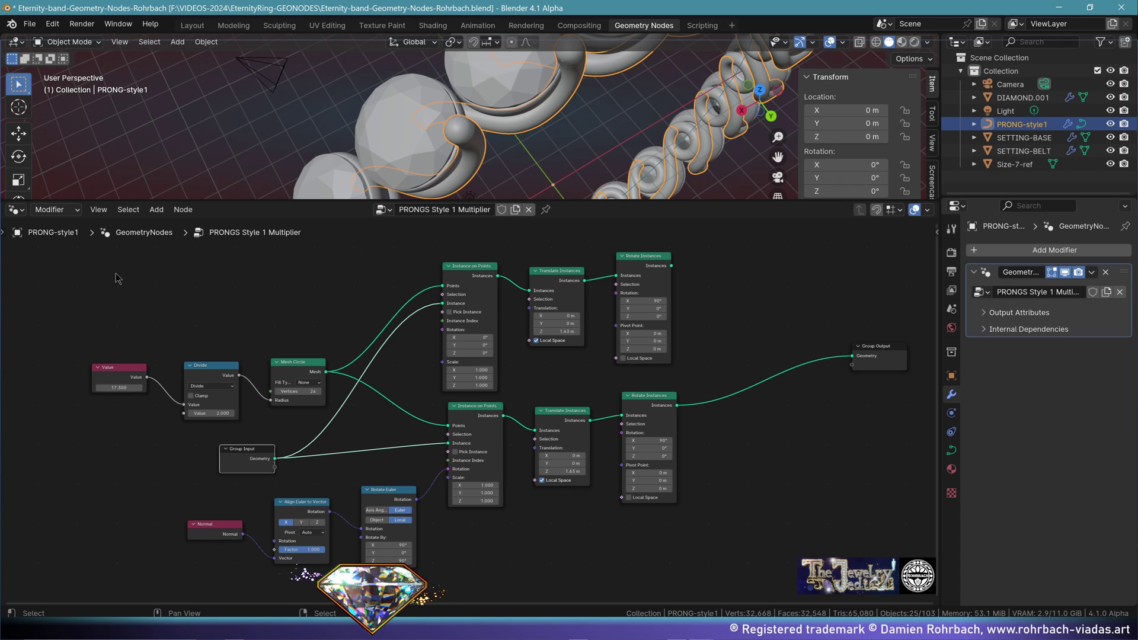
Insert a Join Geometry node before the Group Output to merge both chains, and link Rotate Euler to the duplicated Instance on Points' rotation.
left_click(156, 209)
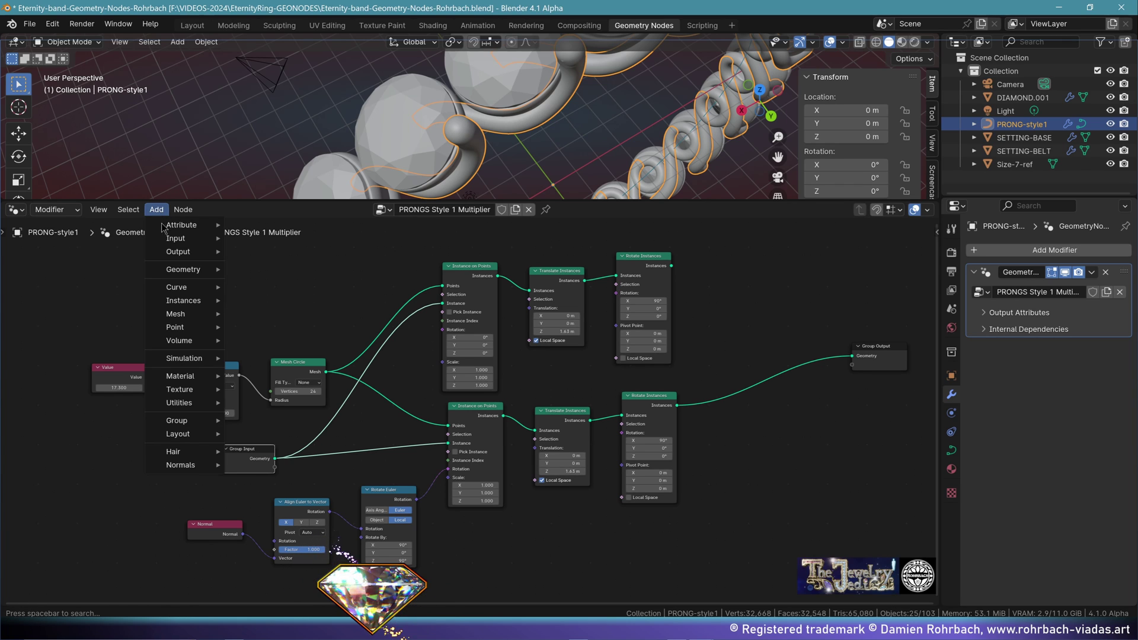
mouse_move(178, 271)
left_click(278, 343)
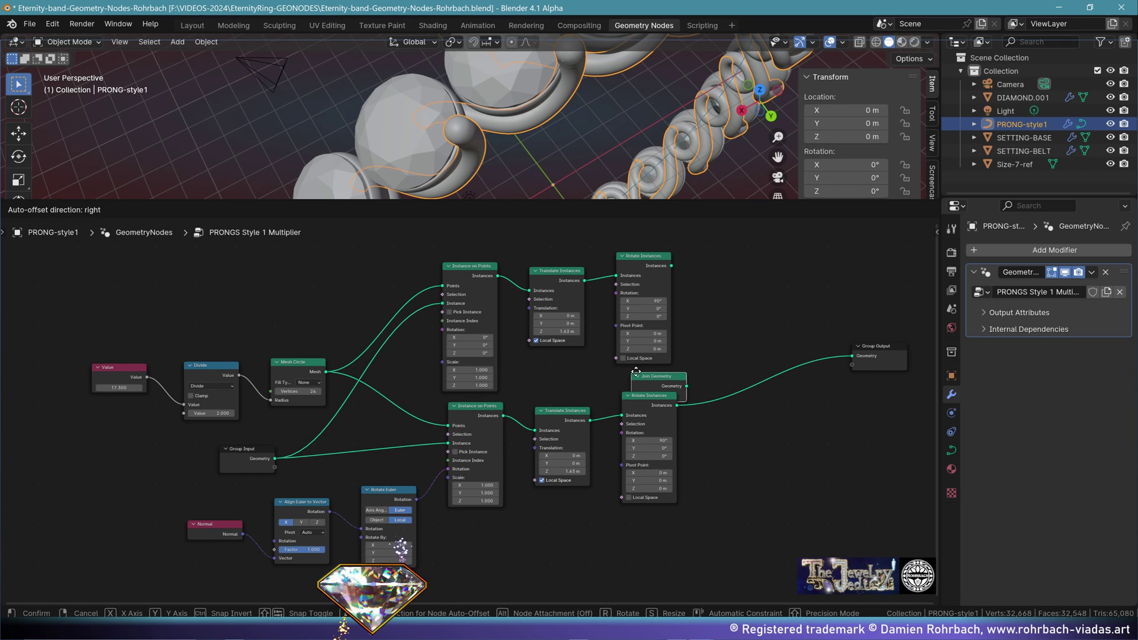
left_click(779, 369)
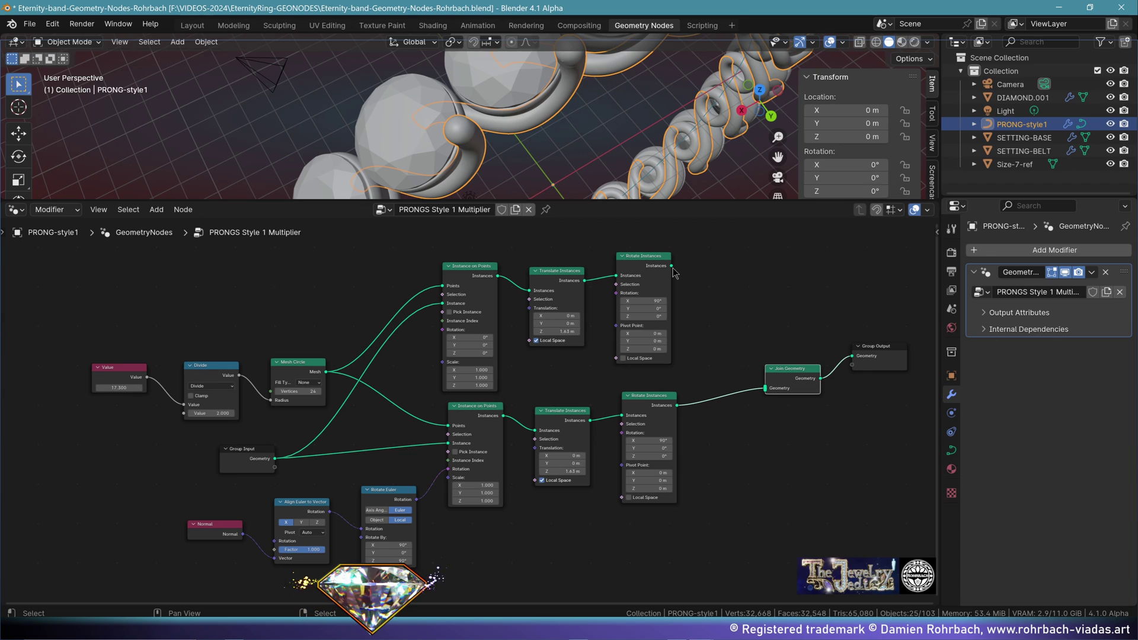
left_click_drag(672, 266, 764, 388)
left_click_drag(417, 499, 425, 430)
left_click_drag(425, 384, 446, 324)
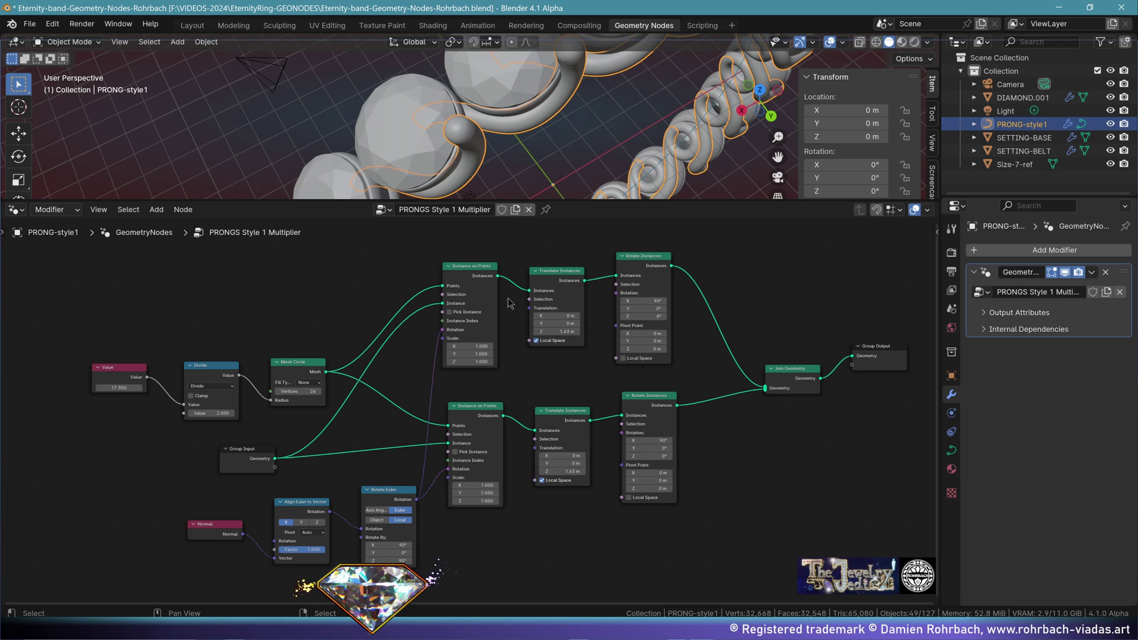
Set the duplicated Rotate Instances node's Z rotation to 180° to mirror the prongs onto the ring's other side.
scroll(607, 123, "down", 3)
middle_click_drag(607, 123, 560, 111)
left_click_drag(598, 200, 600, 287)
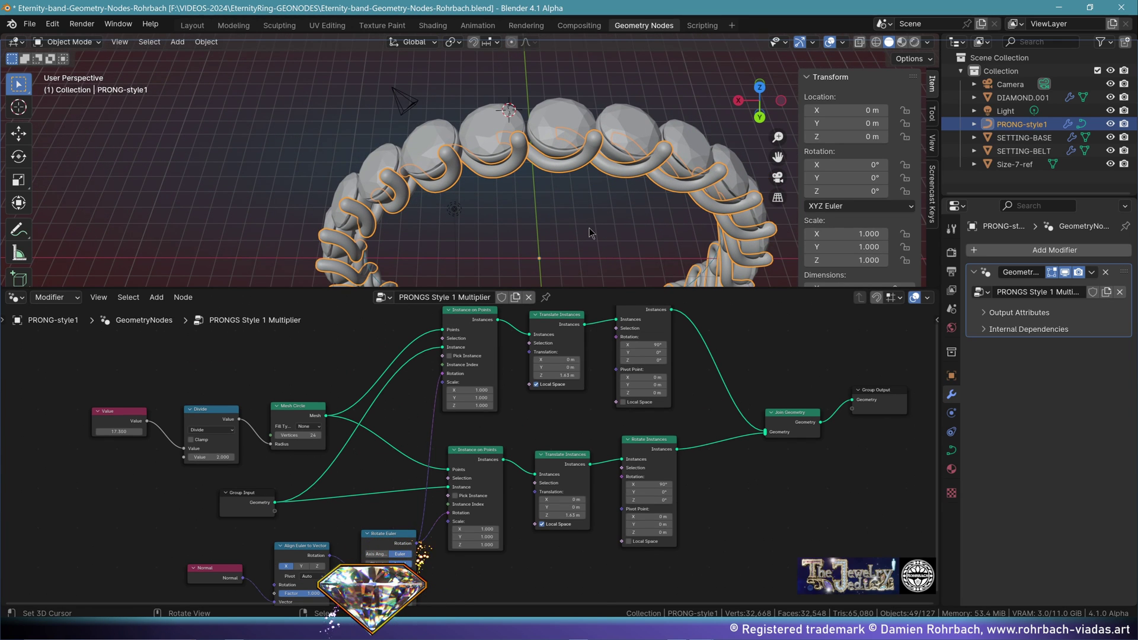
scroll(626, 422, "up", 2)
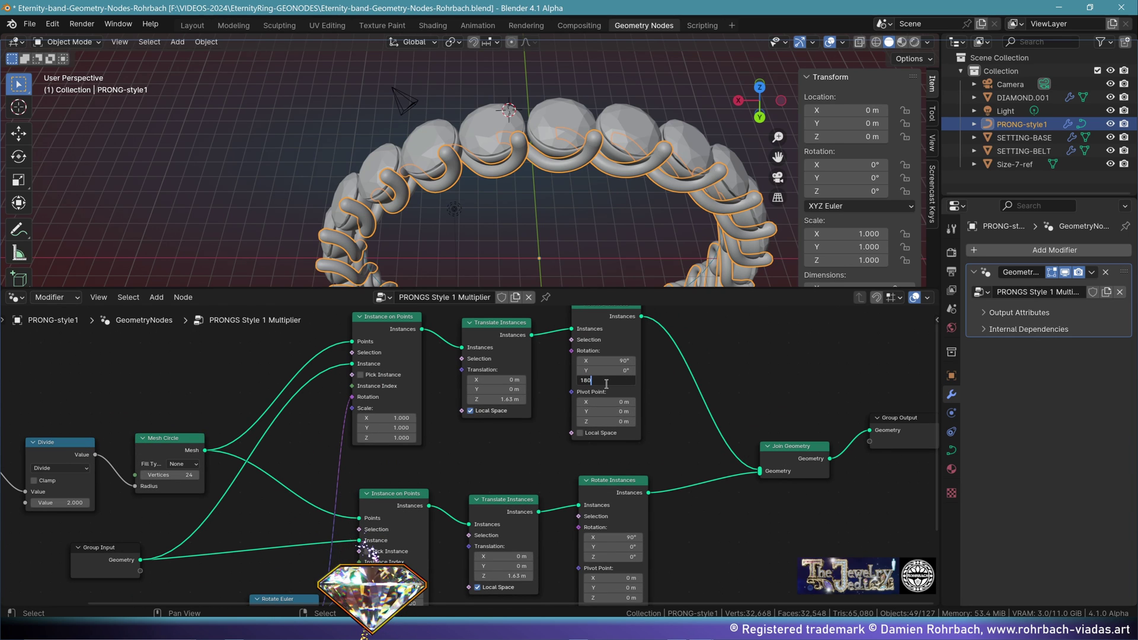
key("Return")
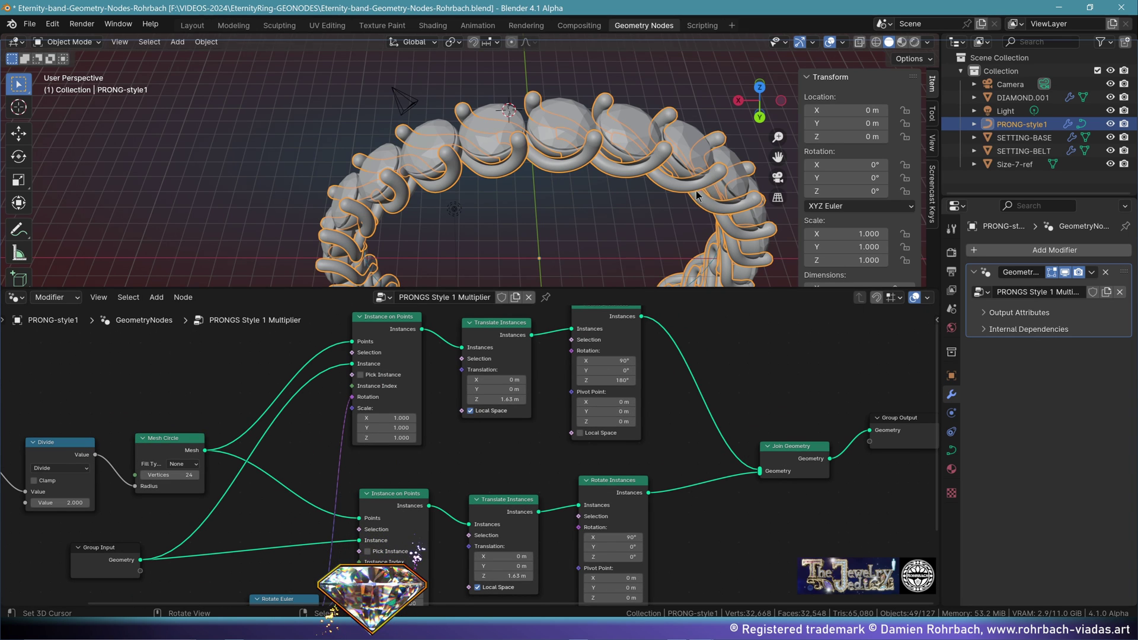
Examine the prongs around the ring, and view the whole band from above in the Layout workspace.
middle_click_drag(696, 195, 499, 140)
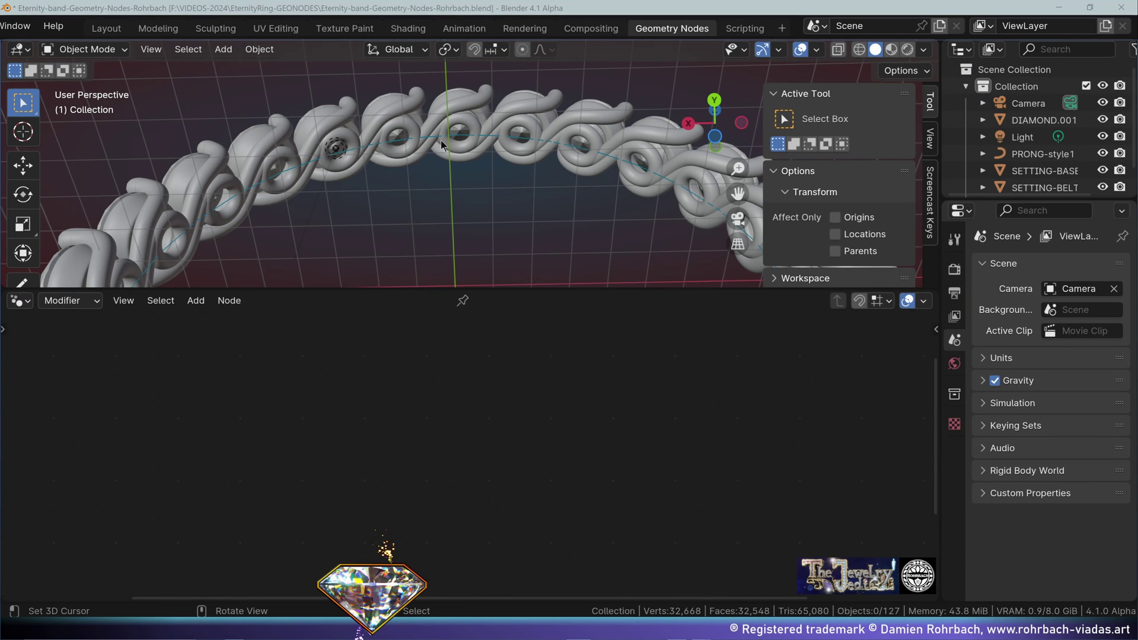
left_click(110, 31)
key("KP_7")
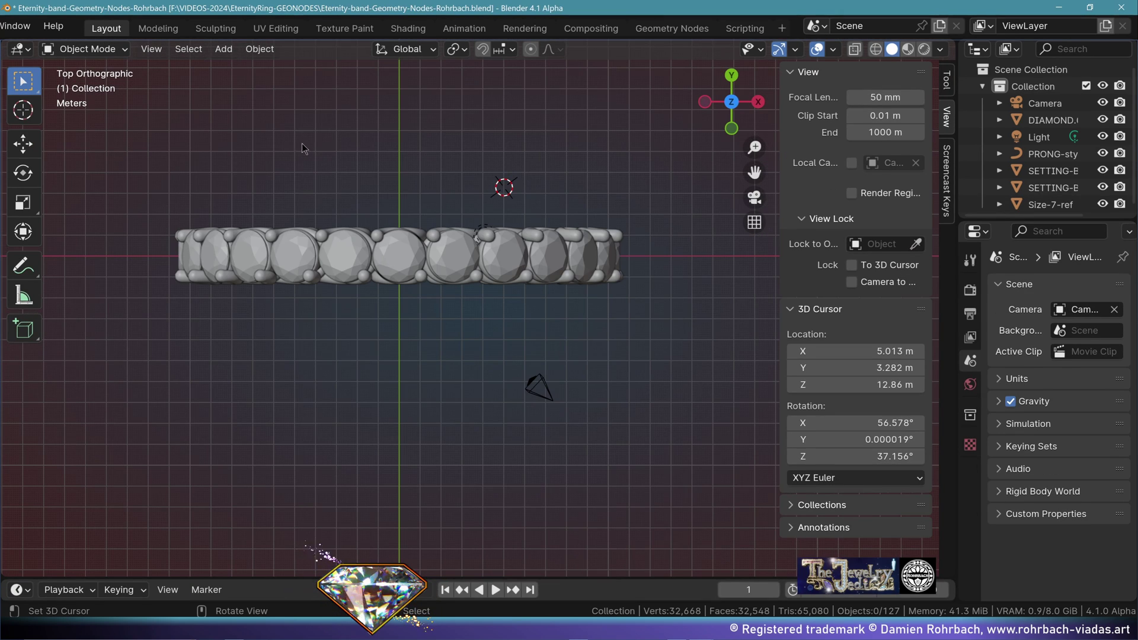
Add a Bezier curve, raise its points in Edit Mode to the top of the ring at about Z 9.4 m, and save the file.
left_click(230, 50)
mouse_move(246, 86)
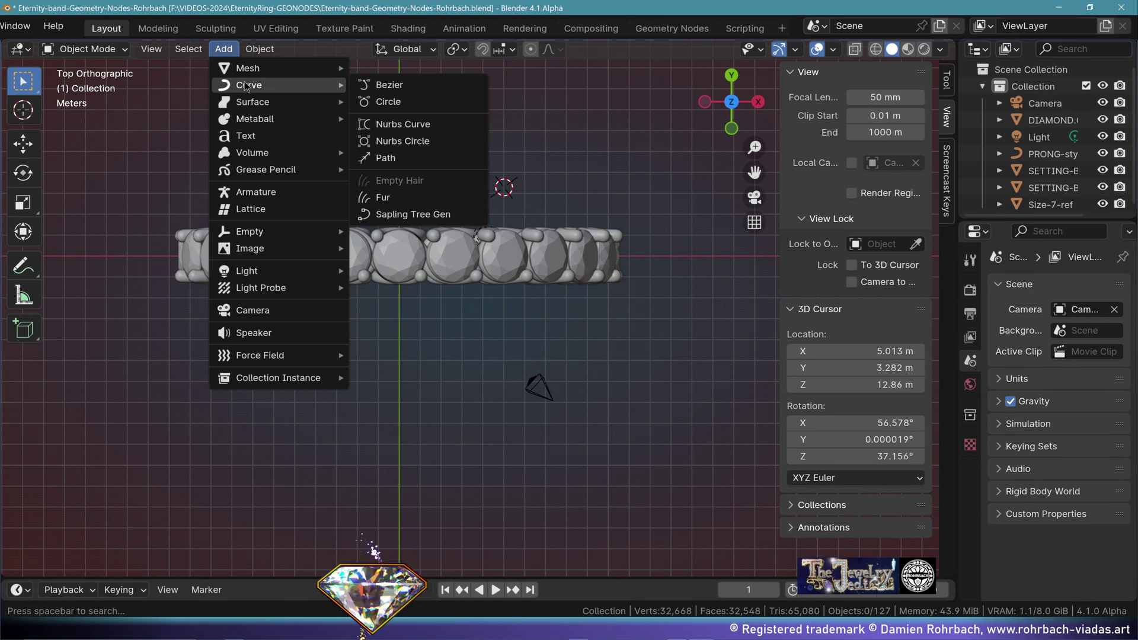
left_click(387, 84)
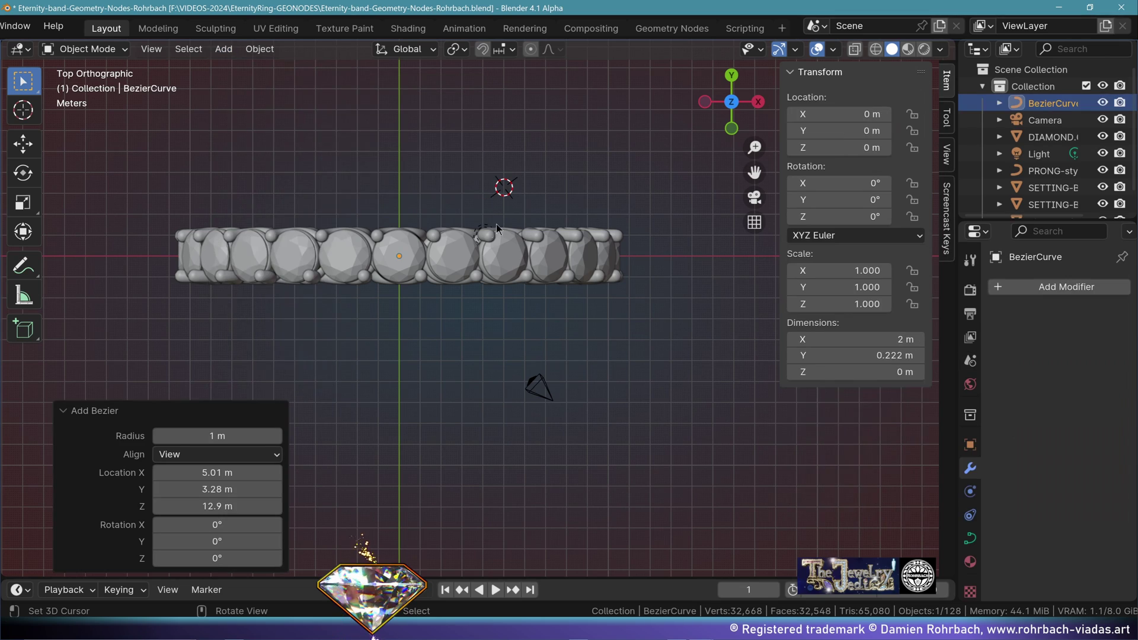
key("Tab")
middle_click_drag(525, 340, 417, 290)
left_click_drag(393, 330, 391, 81)
key("ctrl+s")
Set the curve's preview resolution to 45 and give it a round bevel with 0.3 m depth, resolution 21 and filled caps.
left_click(969, 538)
left_click(1079, 365)
type("45")
key("Return")
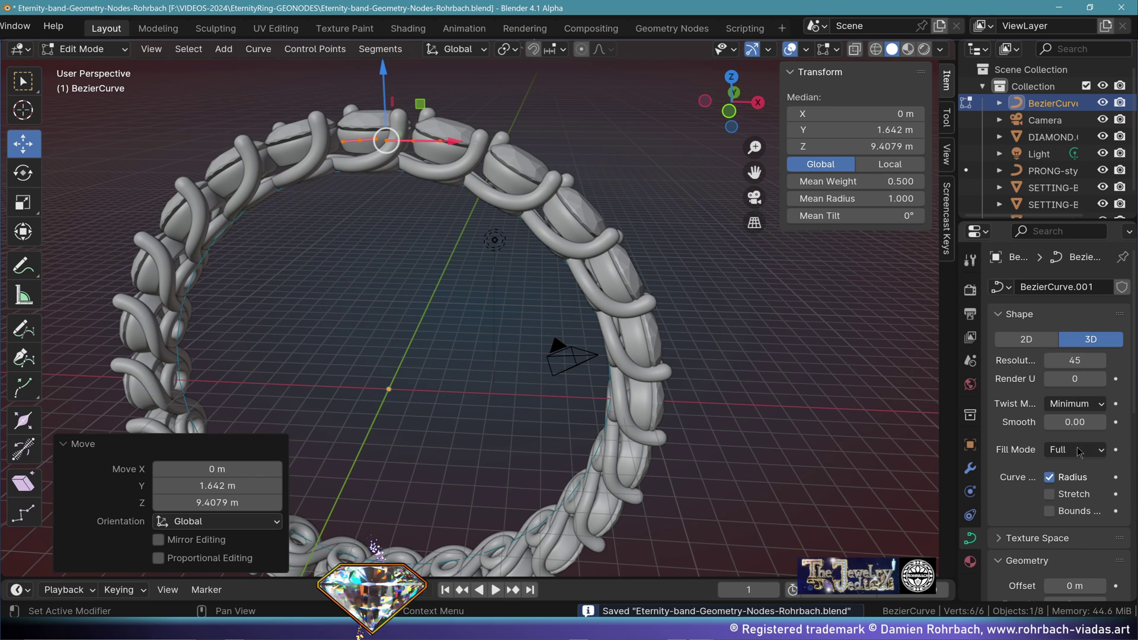
scroll(1078, 364, "down", 10)
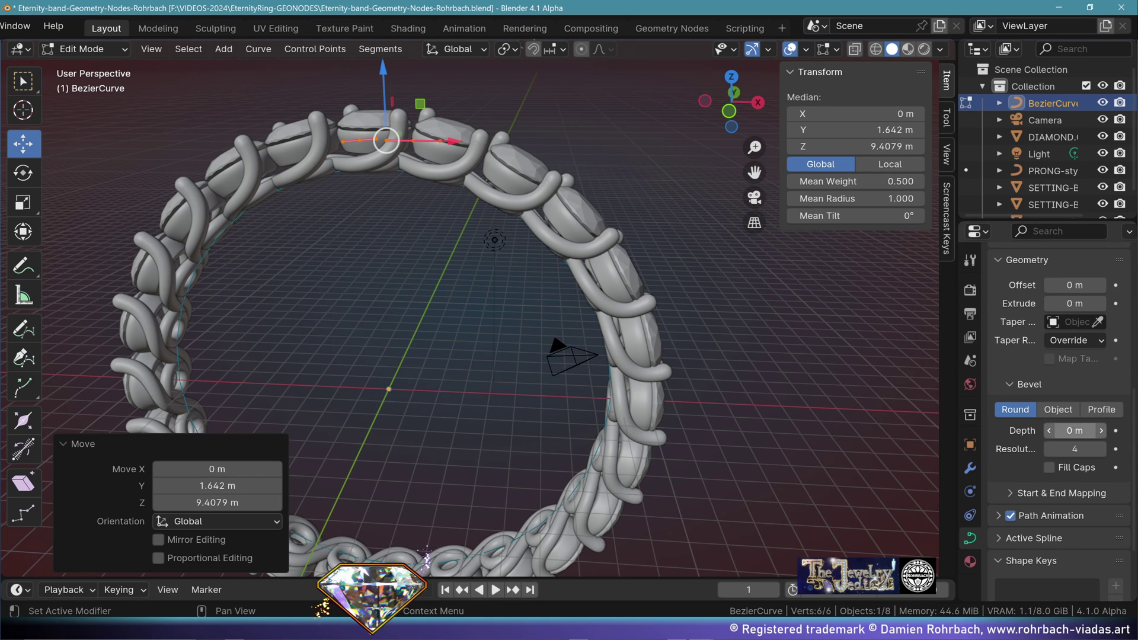
left_click(1068, 432)
type(".3")
key("Return")
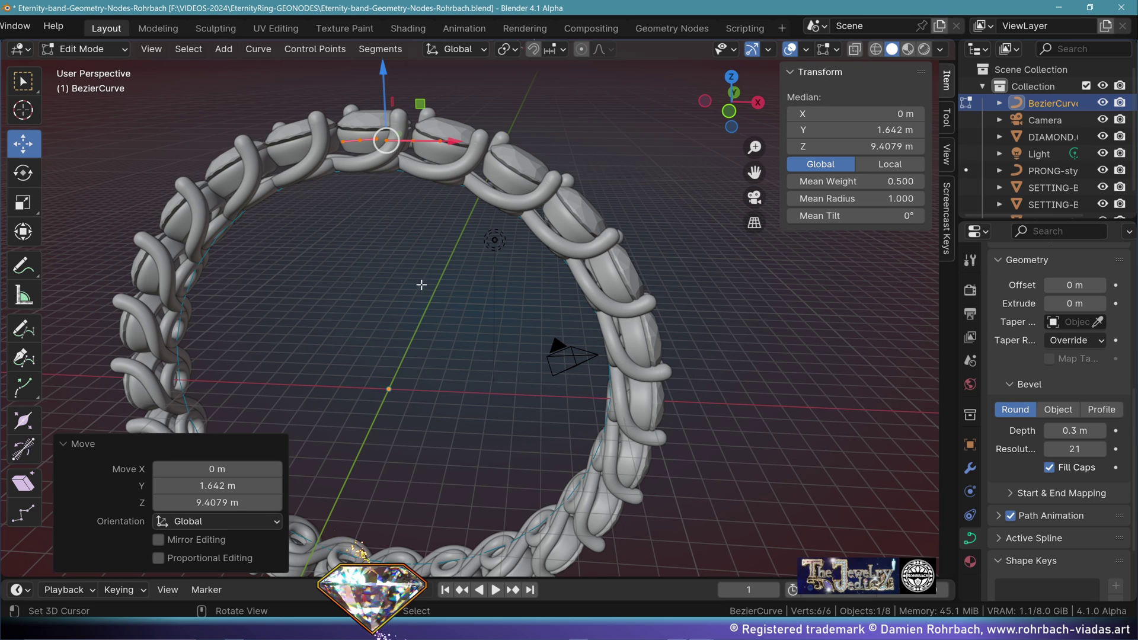
In top view, place the curve along the front edge of the top diamond and set its starting control point's radius to 0.75.
key("g")
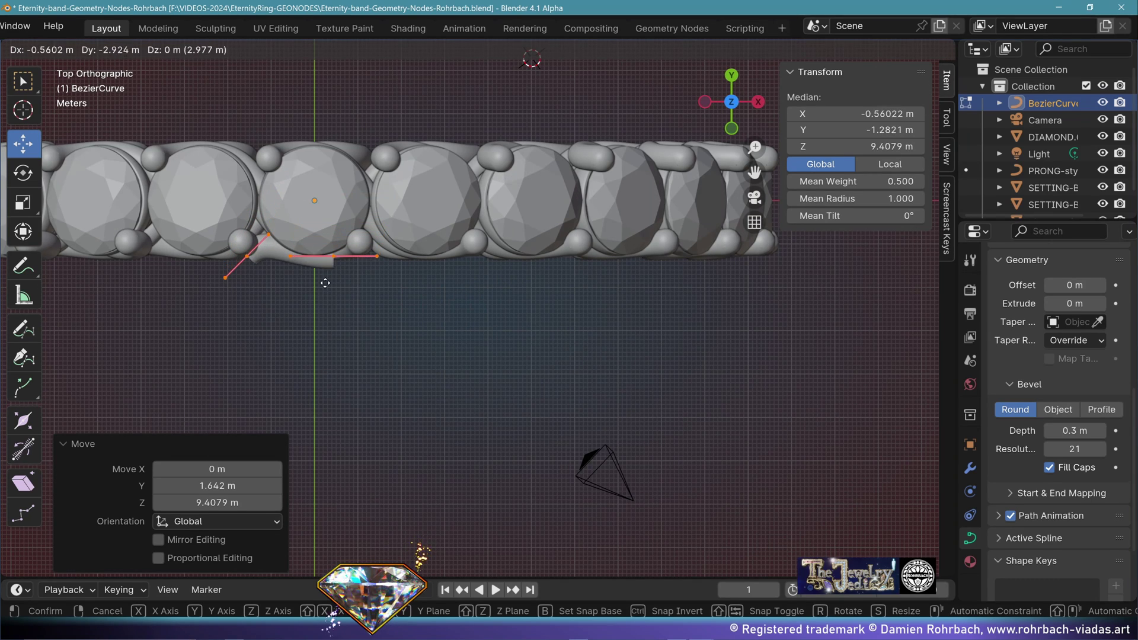
left_click(316, 285)
middle_click_drag(290, 316, 459, 310, "shift")
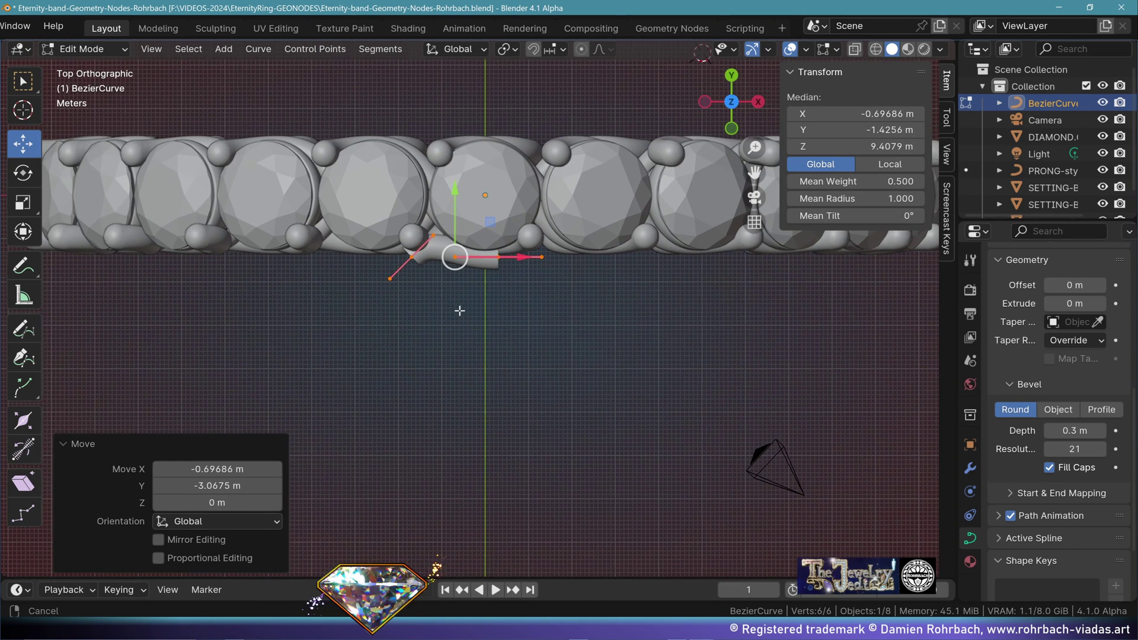
scroll(459, 311, "up", 2)
left_click(389, 248)
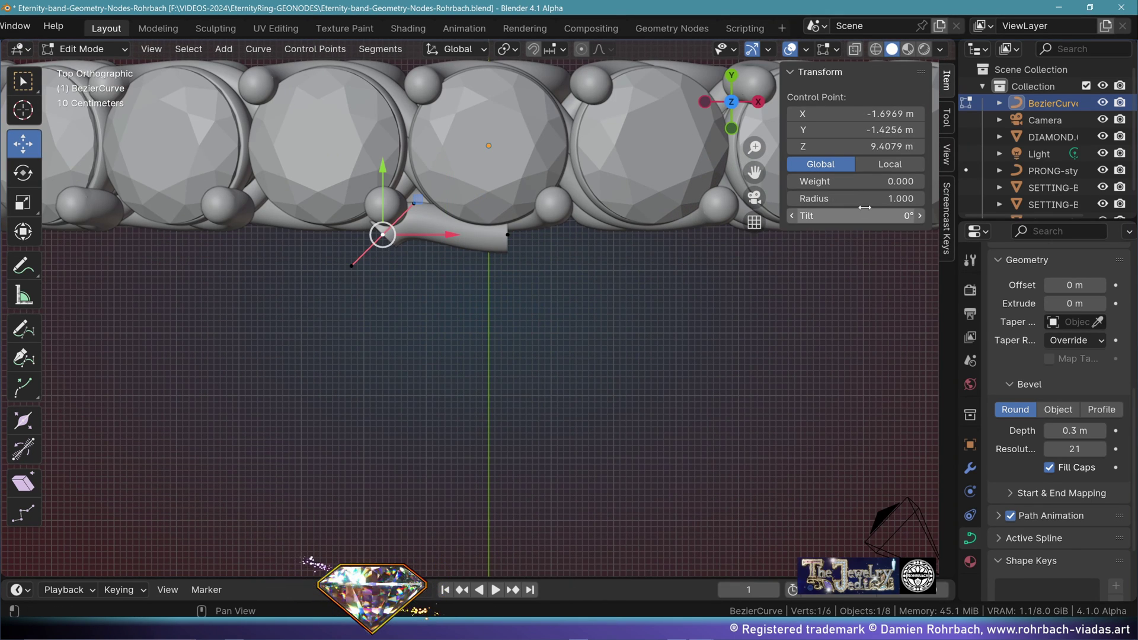
key("Return")
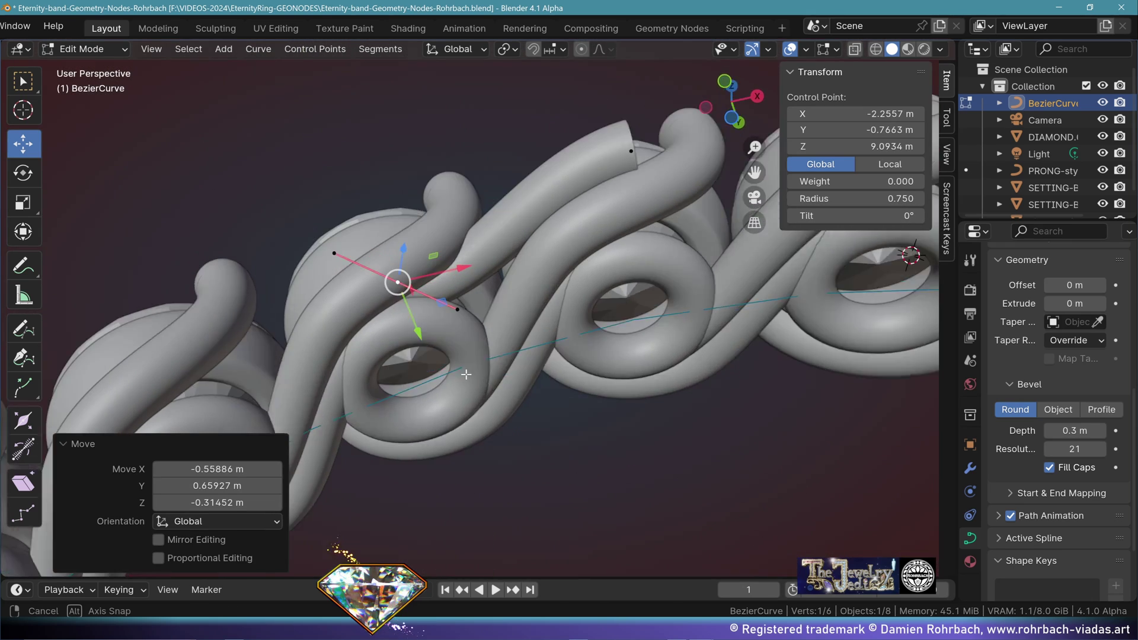
Lower the curve's thinner end point beside the neighbouring prong to about Z 8.8 m and angle its handle along the setting.
middle_click_drag(452, 299, 497, 249)
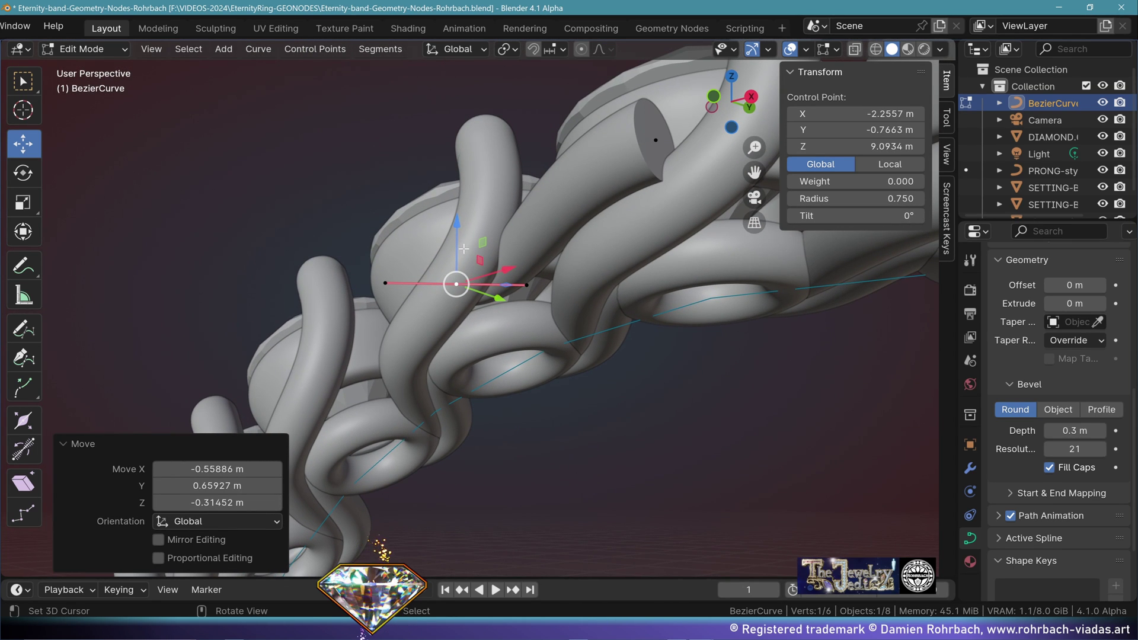
left_click_drag(459, 228, 461, 268)
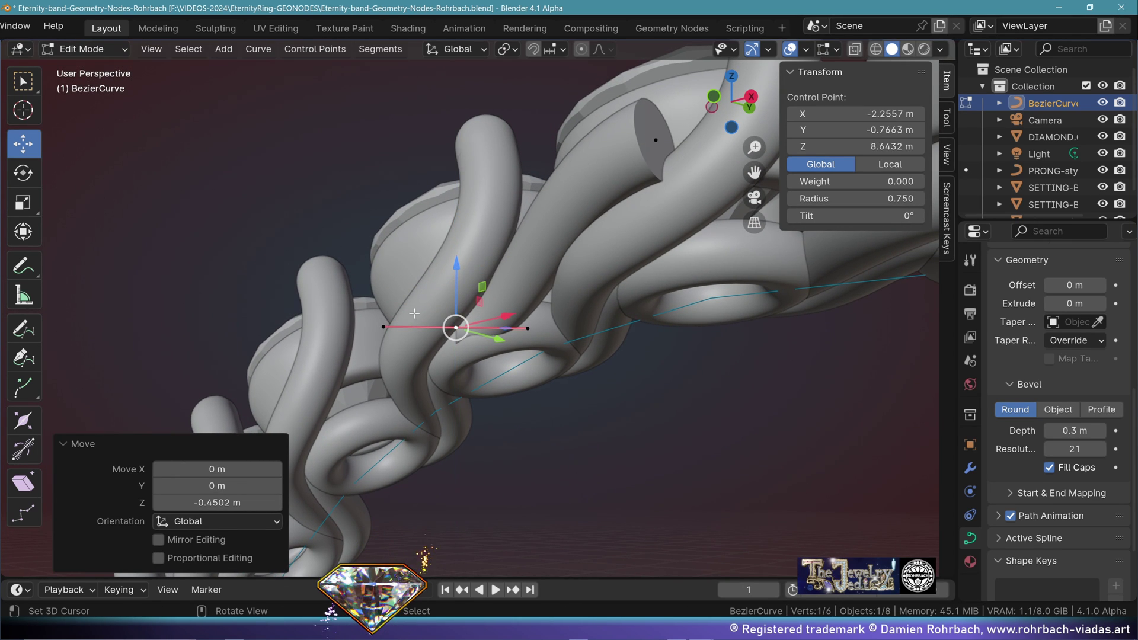
right_click(389, 308)
left_click_drag(391, 289, 393, 230)
right_click(456, 327)
left_click_drag(456, 327, 454, 308)
middle_click_drag(551, 266, 595, 309)
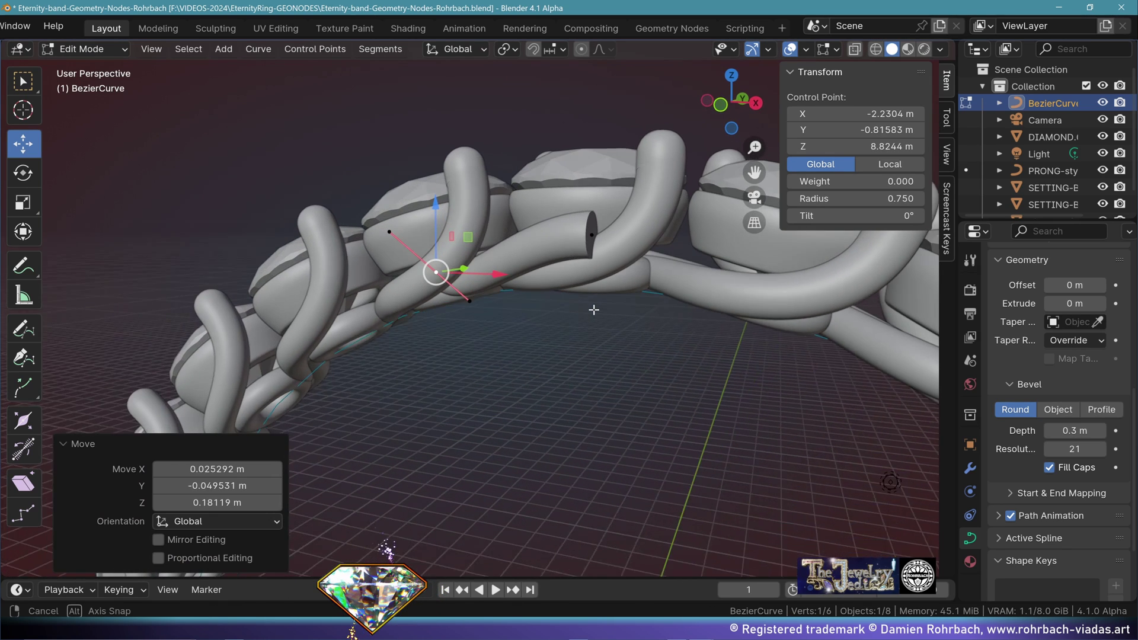
Turn the handles of the curve's thicker end upright and move that control point up beside the diamond.
scroll(594, 310, "up", 2)
right_click(645, 201)
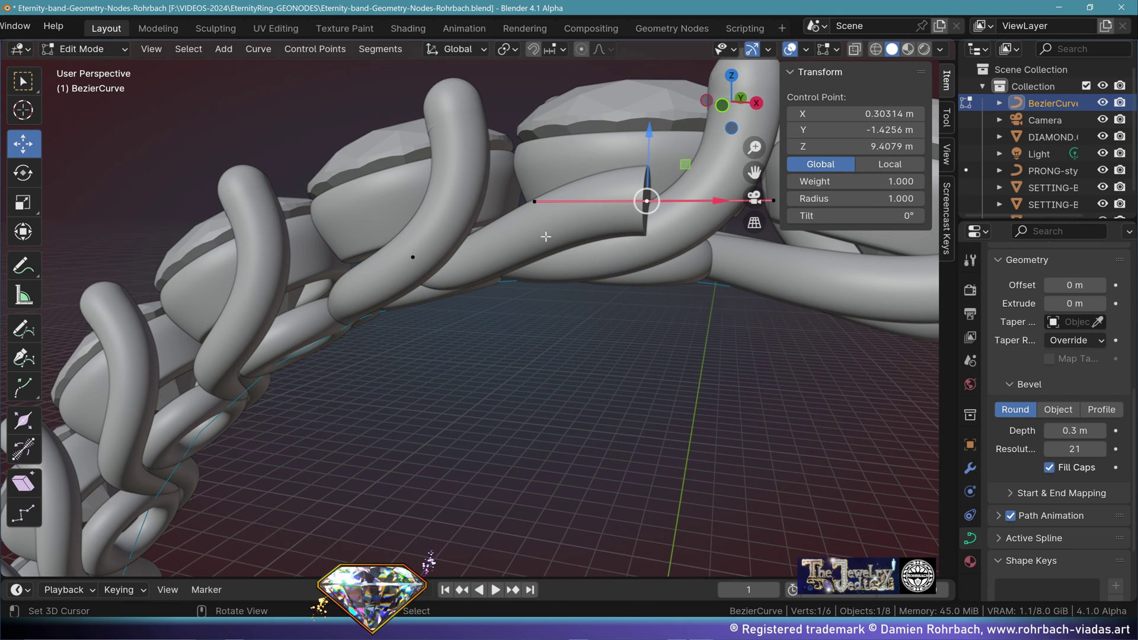
right_click_drag(535, 203, 647, 270)
right_click_drag(645, 200, 609, 185)
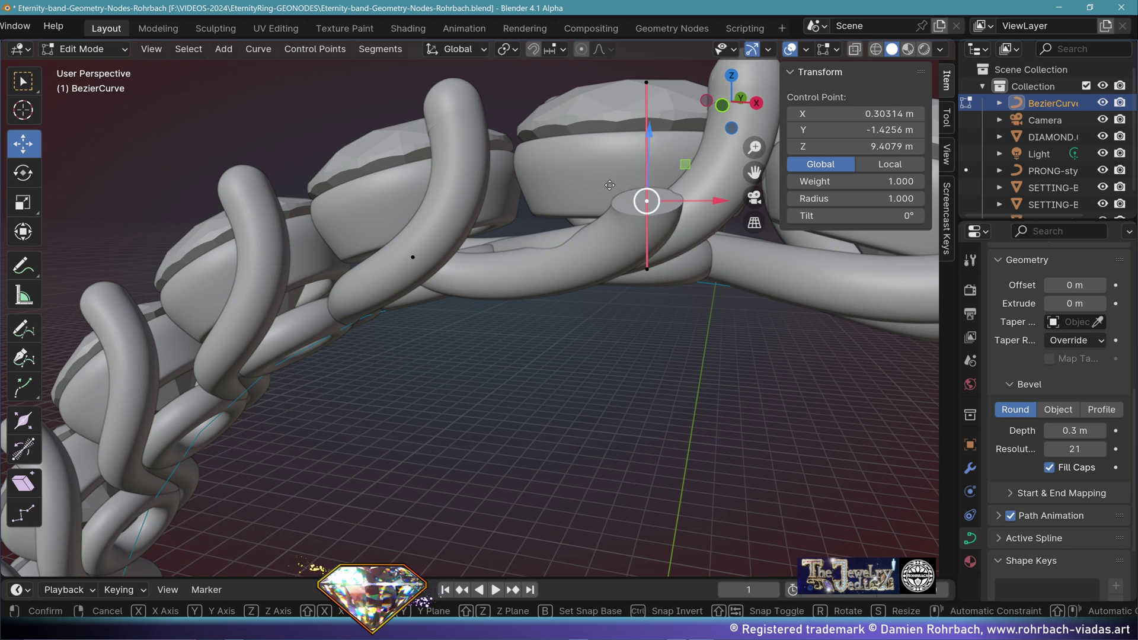
left_click(571, 114)
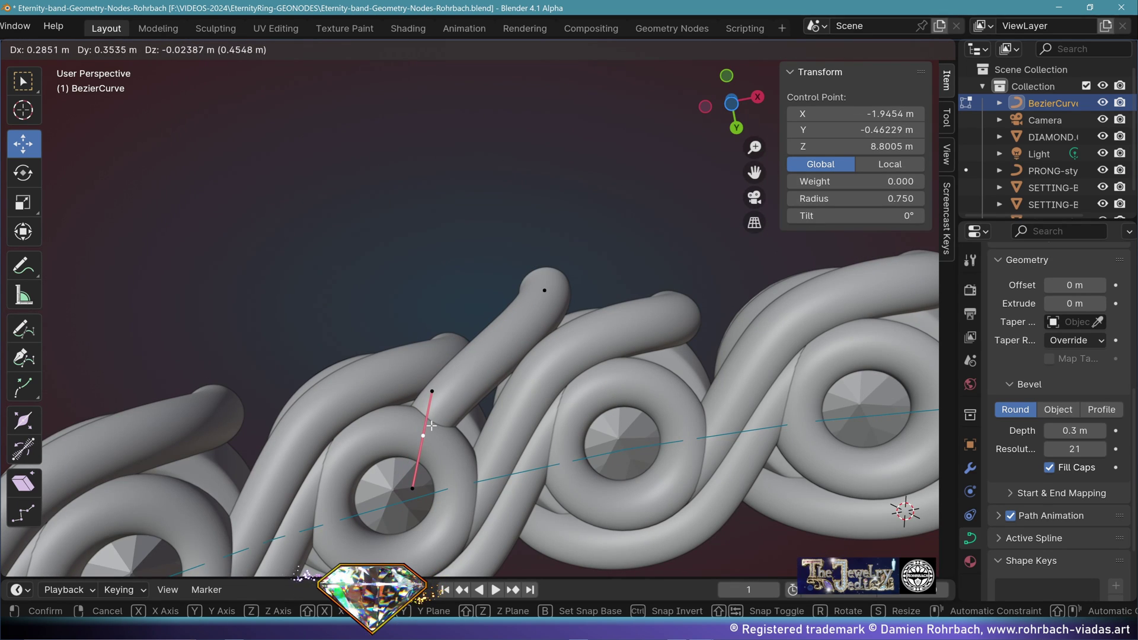
Seat the curve's thinner end and its handle against the setting base ring, and shape the curve into a prong running up beside the diamond.
left_click(431, 426)
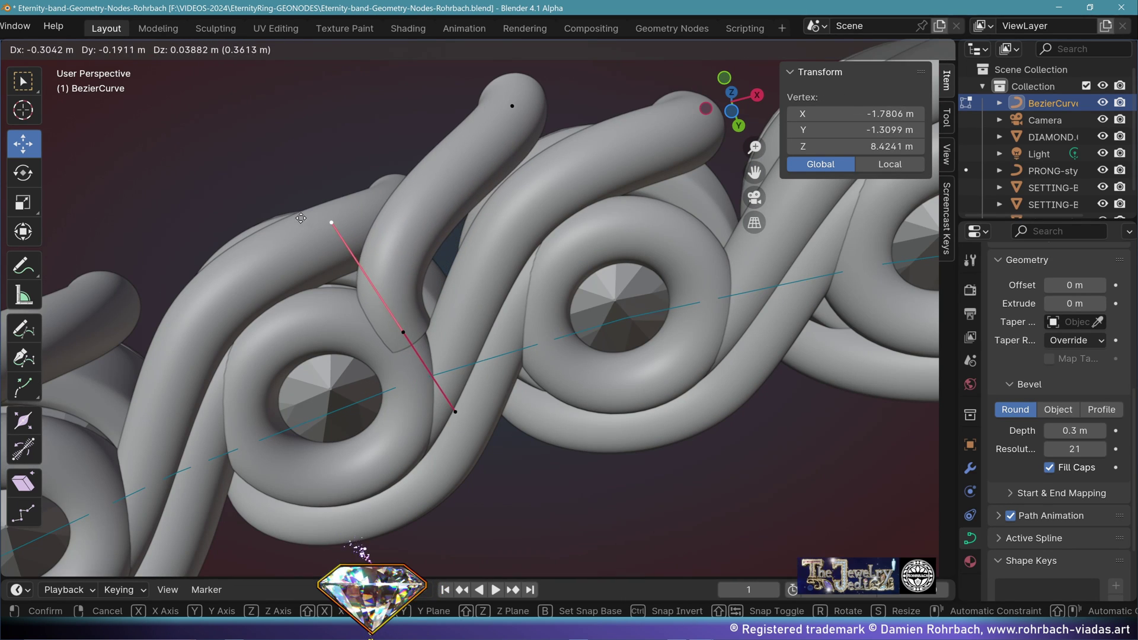
left_click(300, 216)
left_click(403, 332)
key("g")
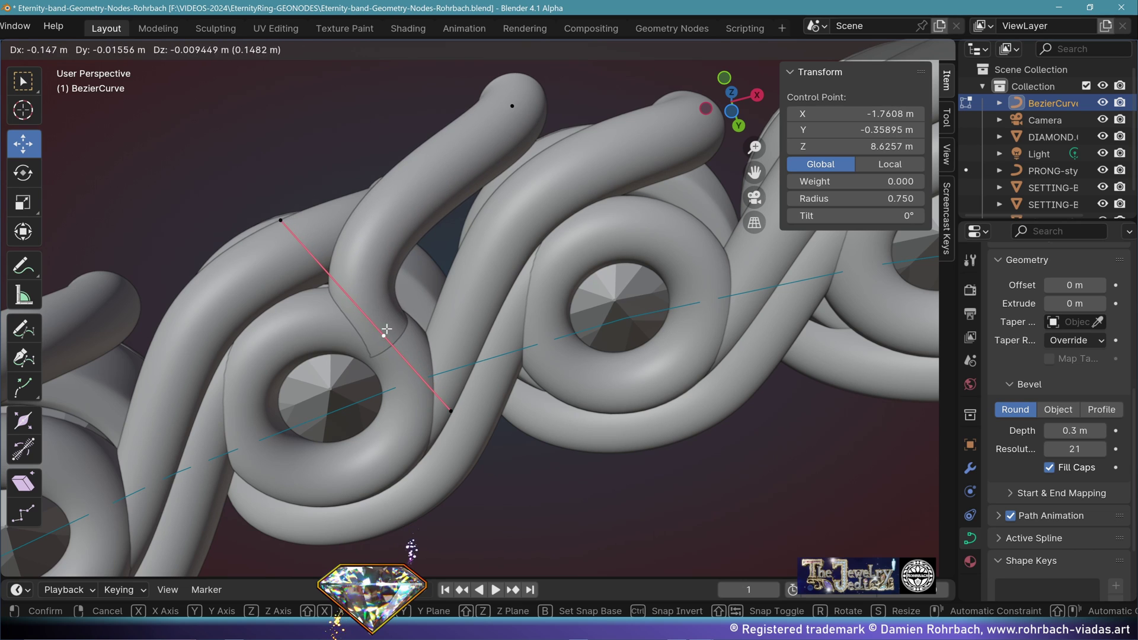
left_click(386, 329)
middle_click_drag(386, 328, 415, 308)
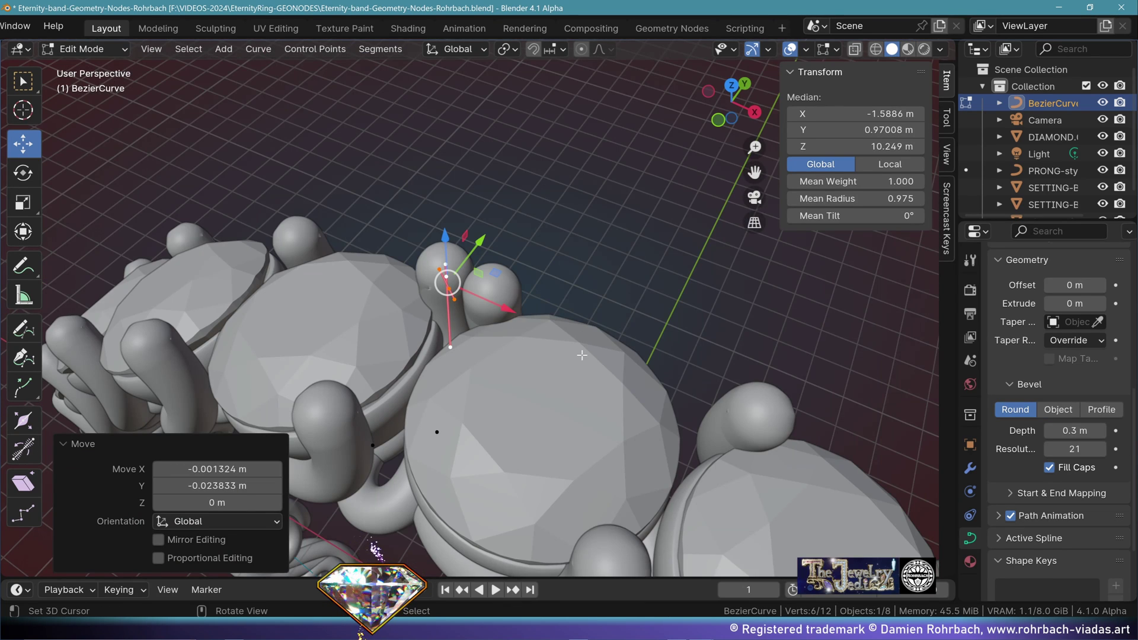
Leave Edit Mode, save the file, and rename the new curve object PRONG-Style2.
key("Tab")
key("ctrl+s")
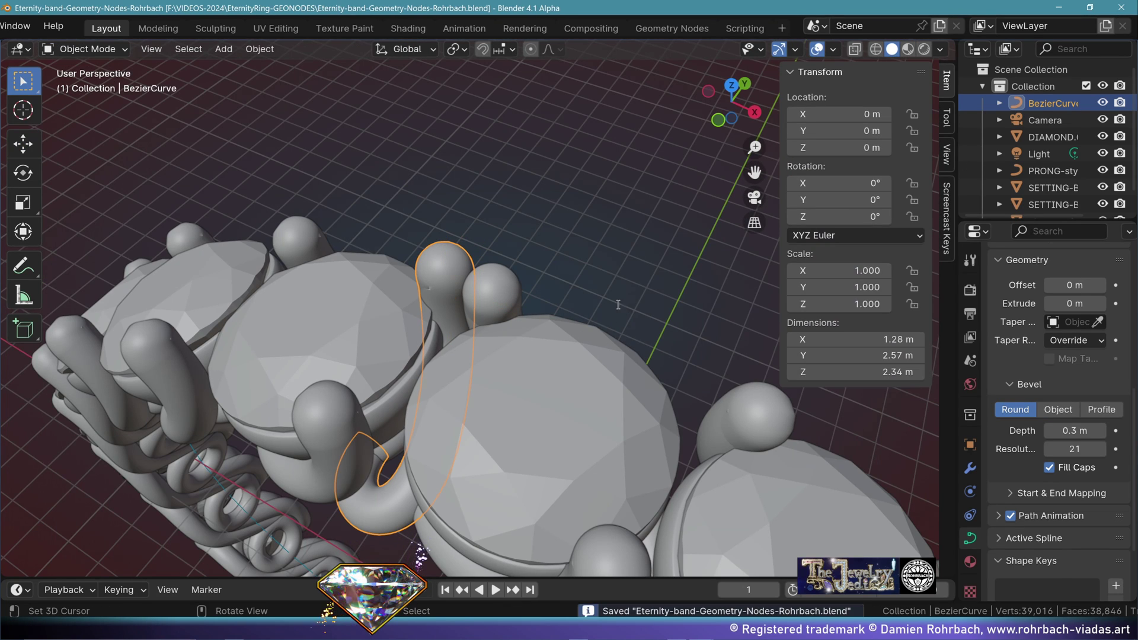
key("F2")
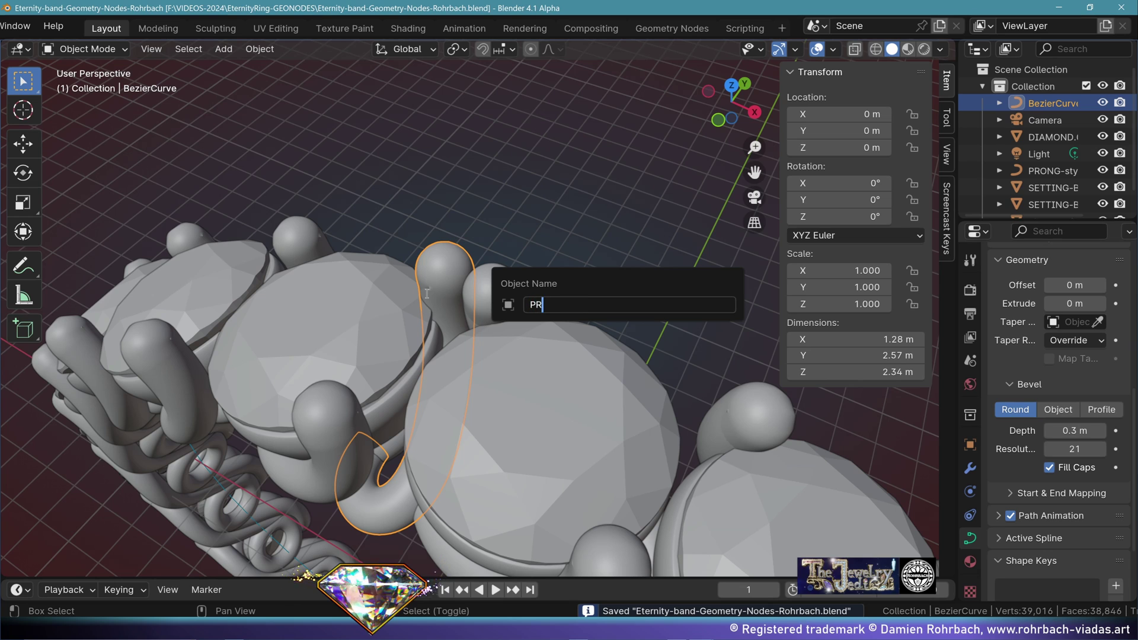
type("PRONG-Style")
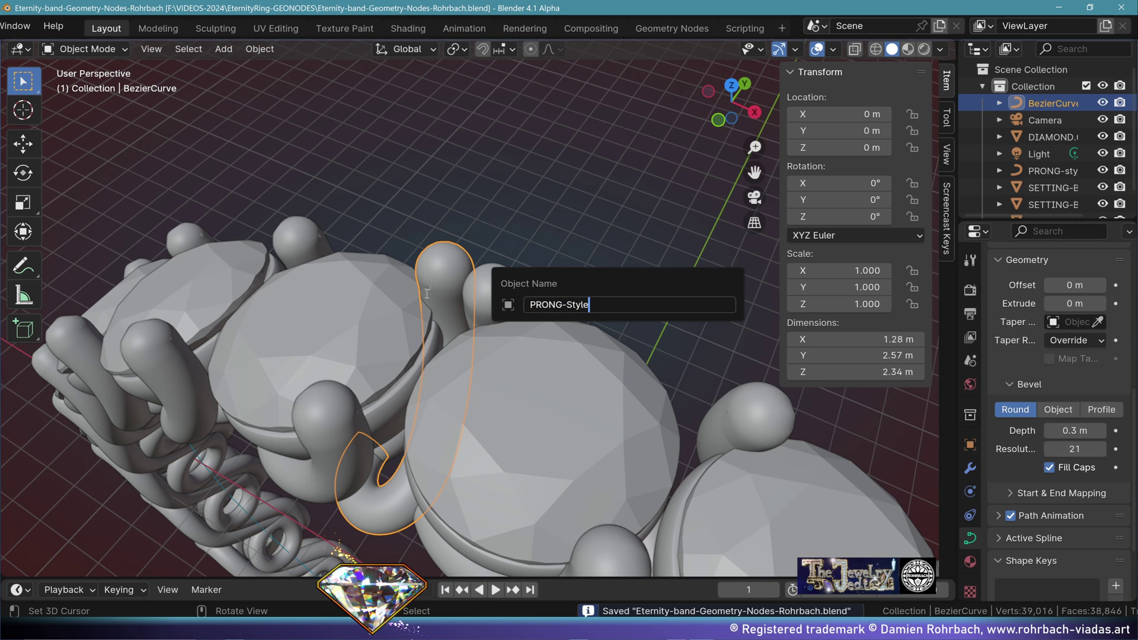
type("2")
key("Return")
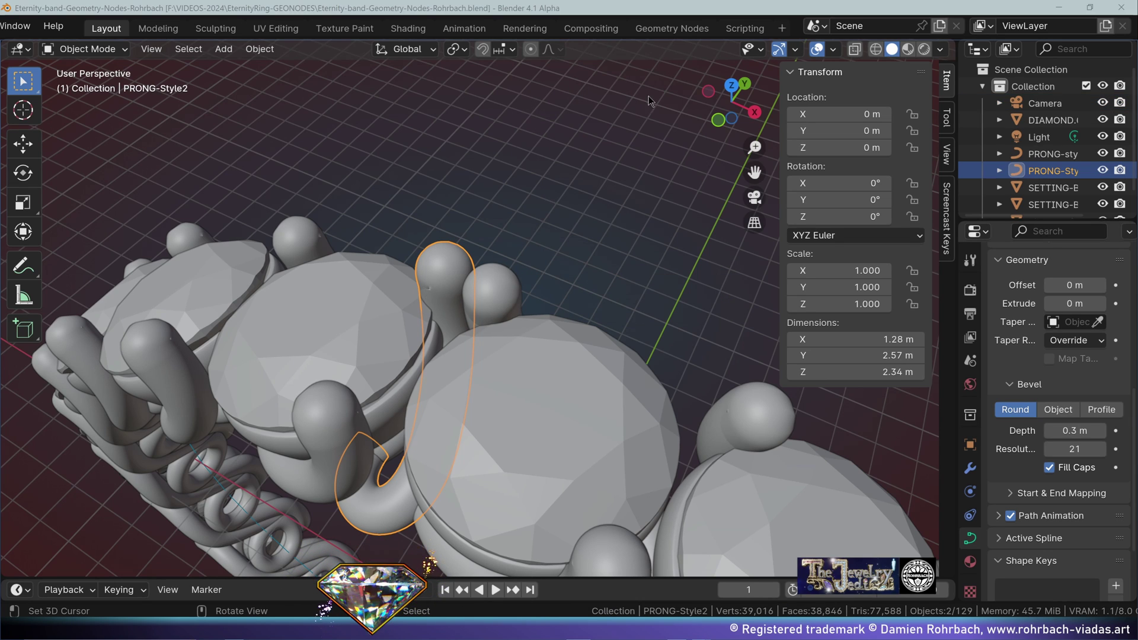
In the Geometry Nodes workspace, assign PRONG-Style2 the PRONGS Style 1 Multiplier group, make it a separate copy, and rename it PRONGS Style 2 Multiplier.
left_click(672, 29)
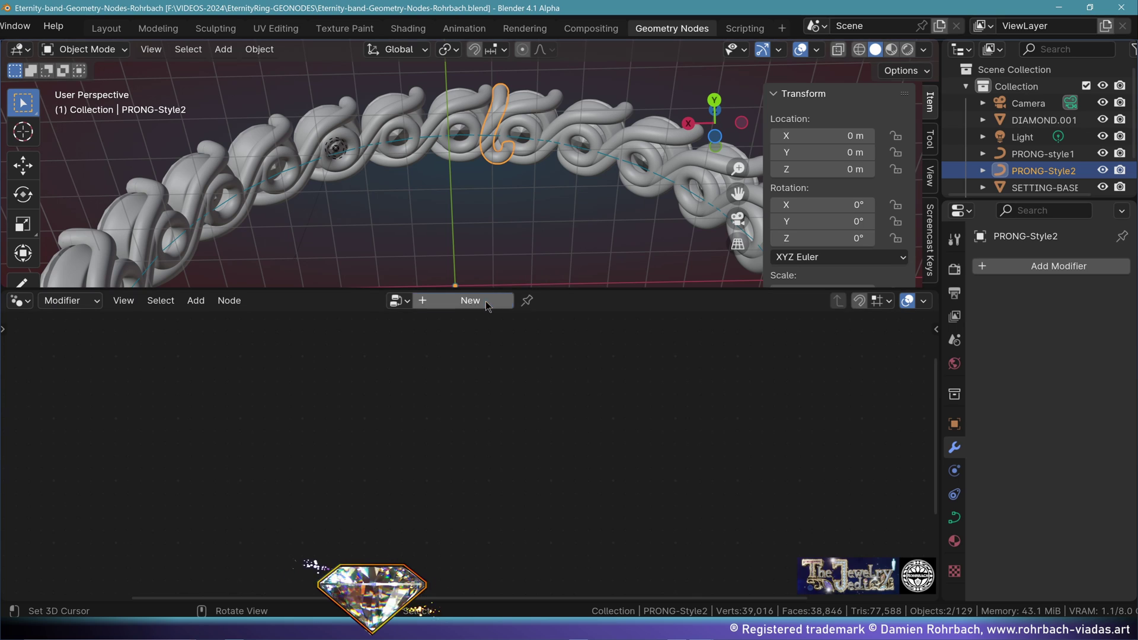
left_click(451, 301)
left_click(373, 301)
left_click(397, 357)
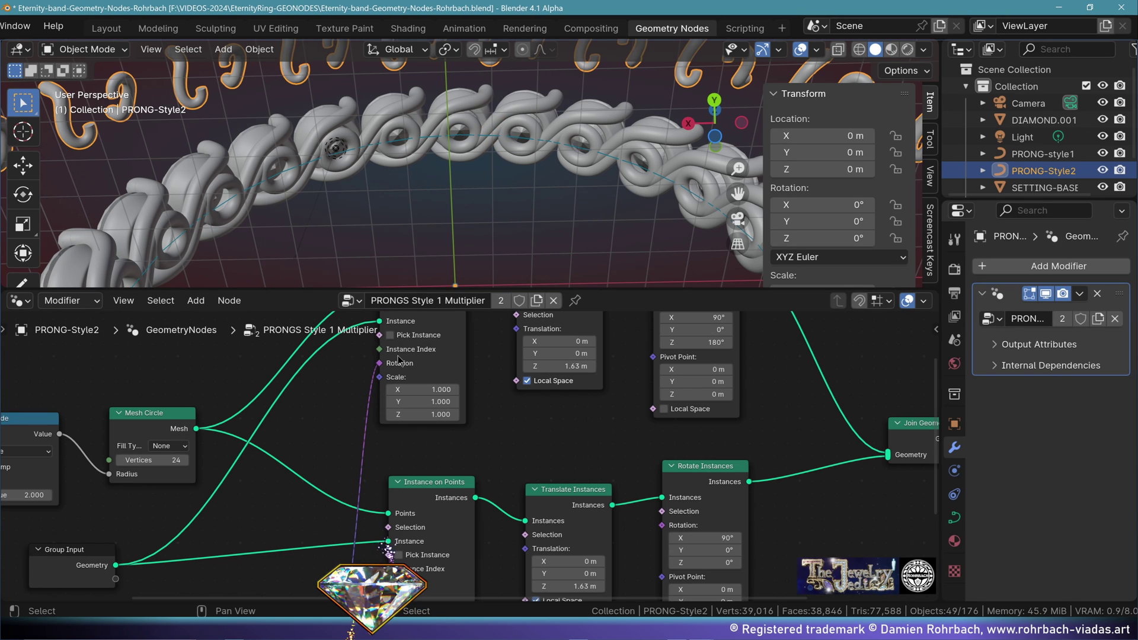
left_click(536, 301)
double_click(438, 301)
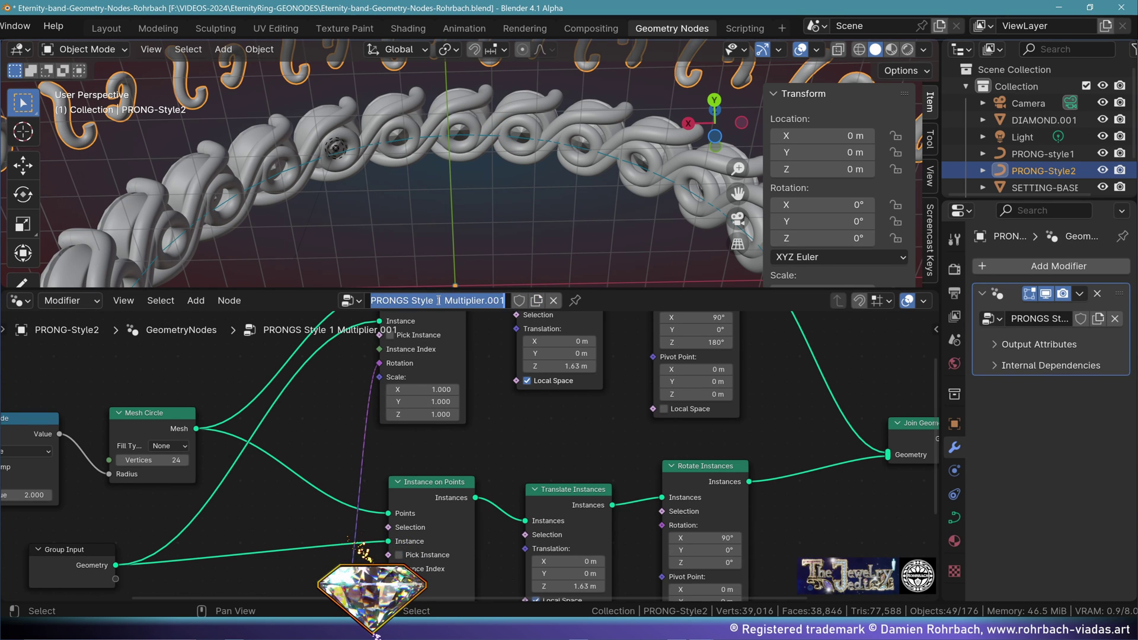
left_click(438, 301)
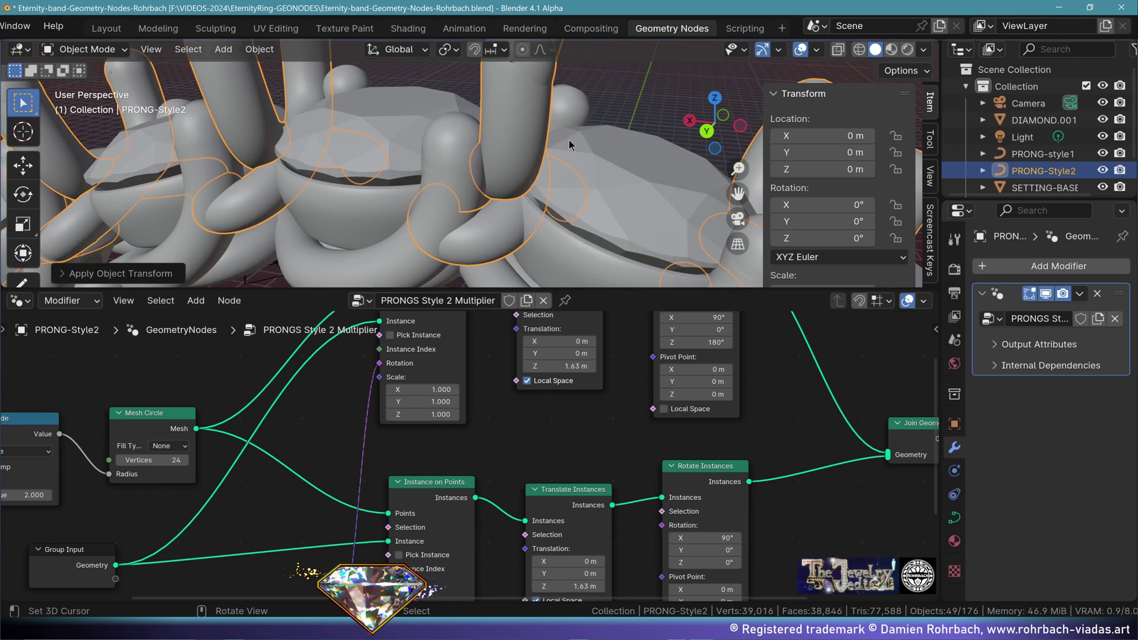
Set the Z translation of both Translate Instances nodes to 0.75 m.
left_click_drag(568, 366, 557, 365)
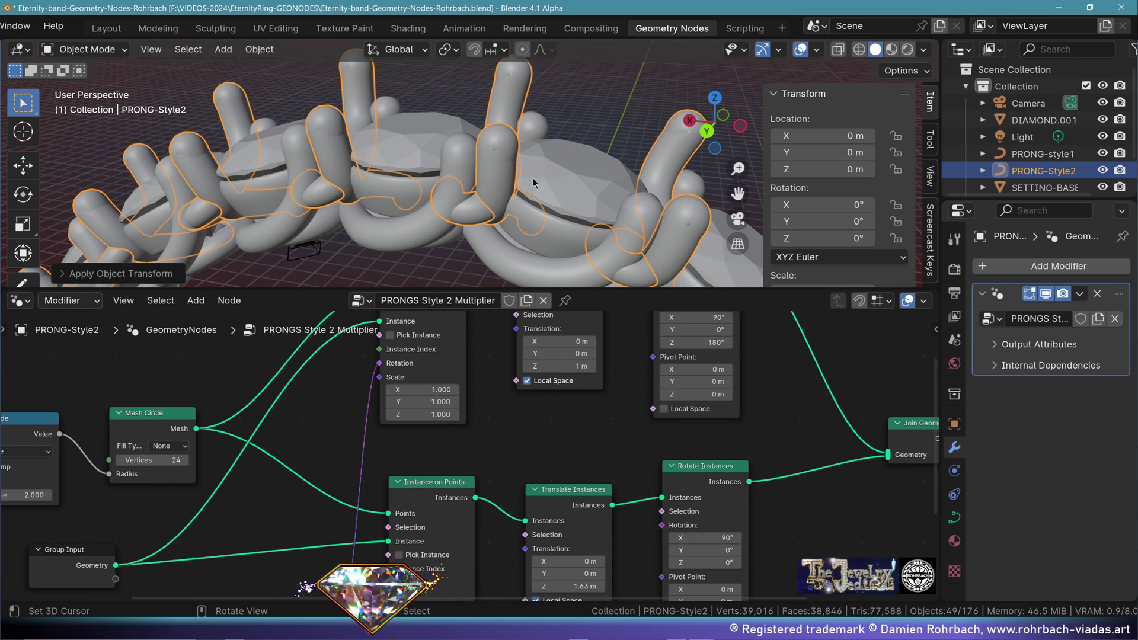
scroll(533, 183, "up", 3)
left_click(570, 370)
type(".75")
key("Return")
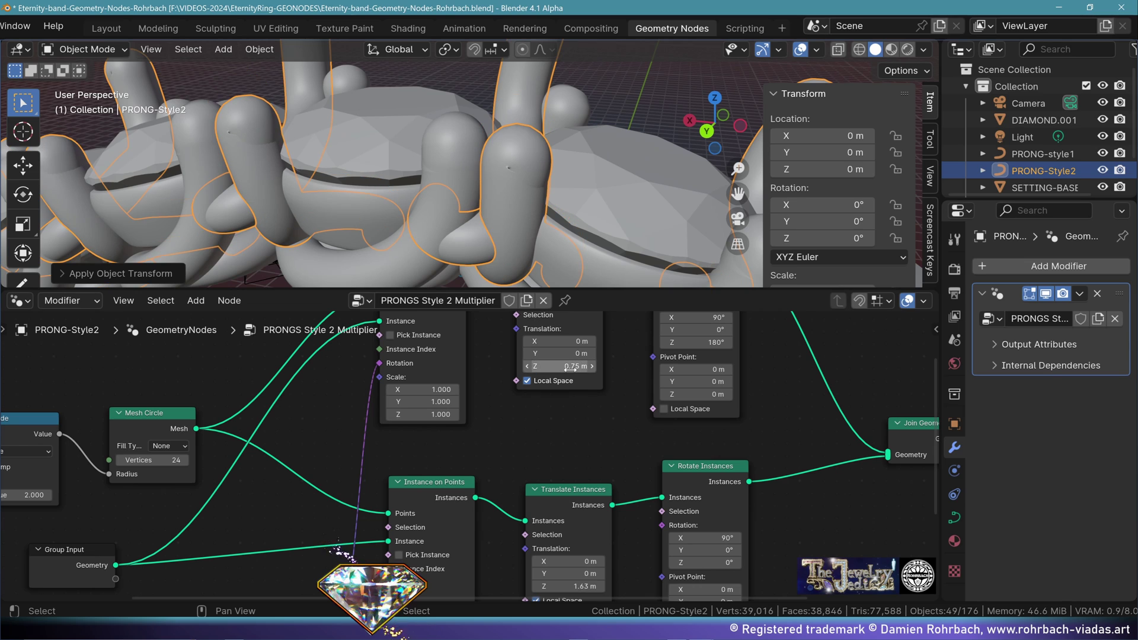
scroll(569, 474, "up", 1)
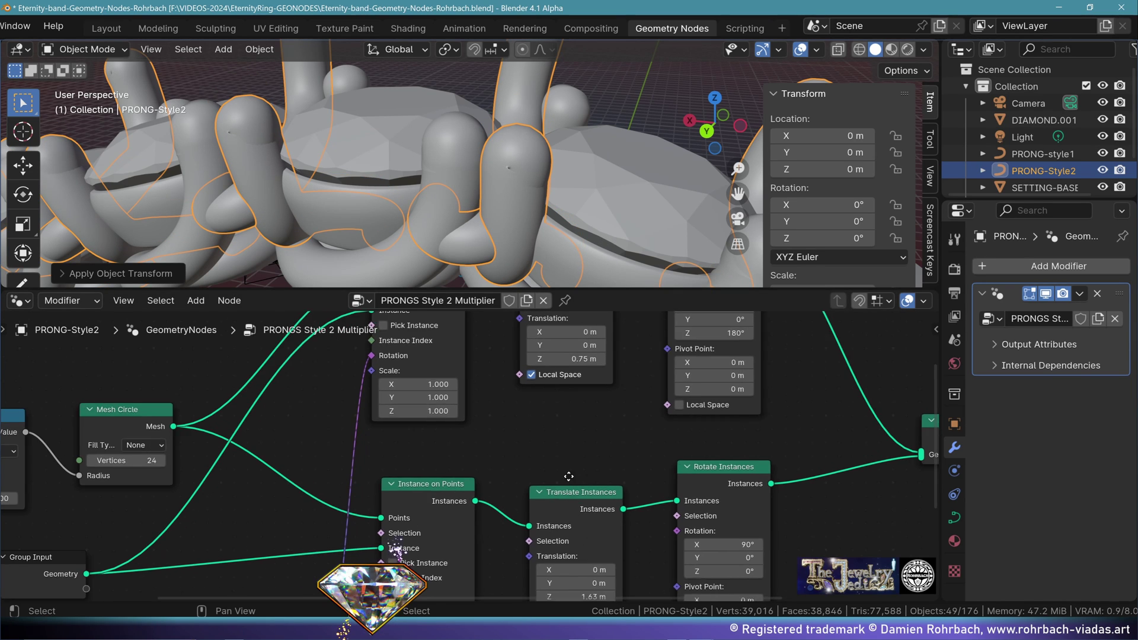
middle_click_drag(569, 475, 573, 415)
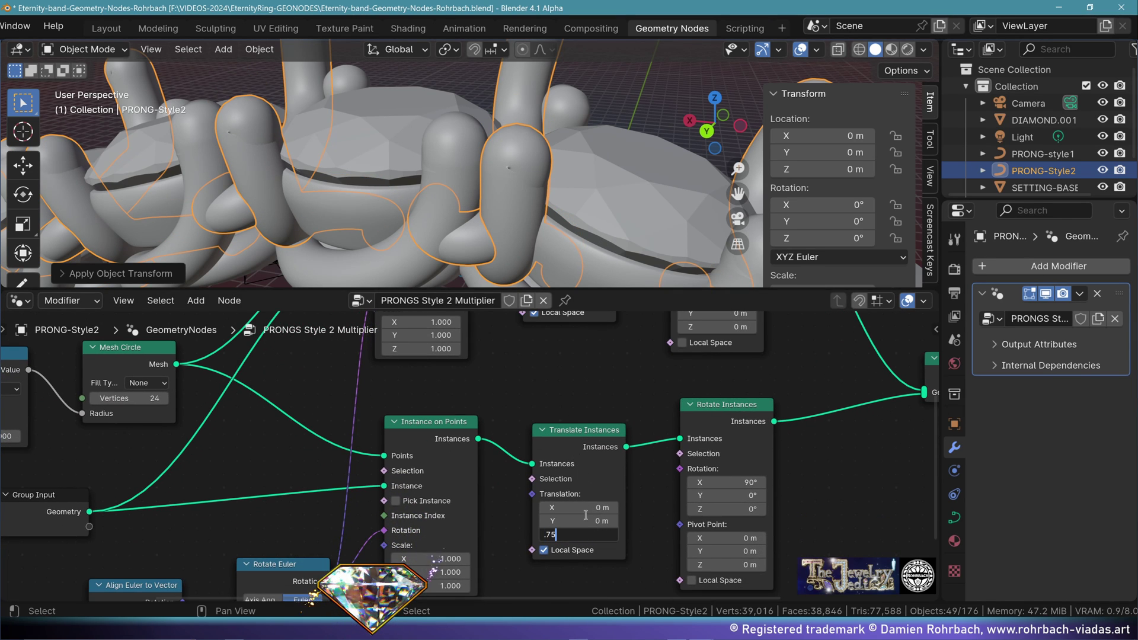
key("Return")
Check the prongs' fit from the underside and set the second chain's Translate Instances Z value to 0.8 m.
scroll(550, 216, "down", 4)
middle_click_drag(594, 229, 421, 185)
scroll(373, 120, "up", 2)
scroll(420, 188, "up", 2)
scroll(420, 193, "up", 2)
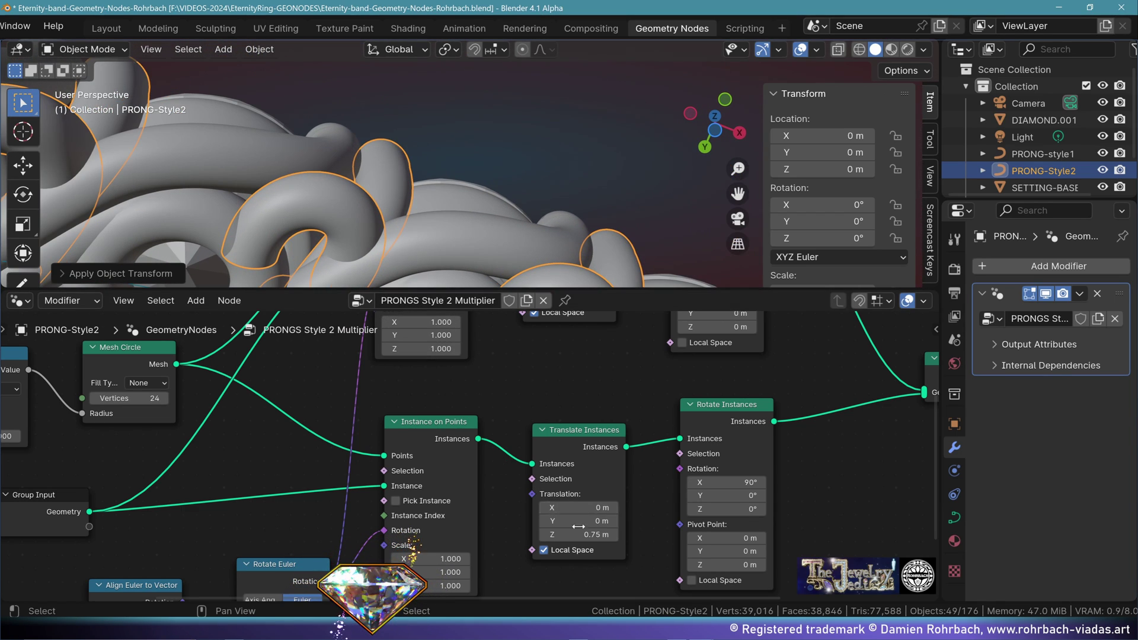
key("Return")
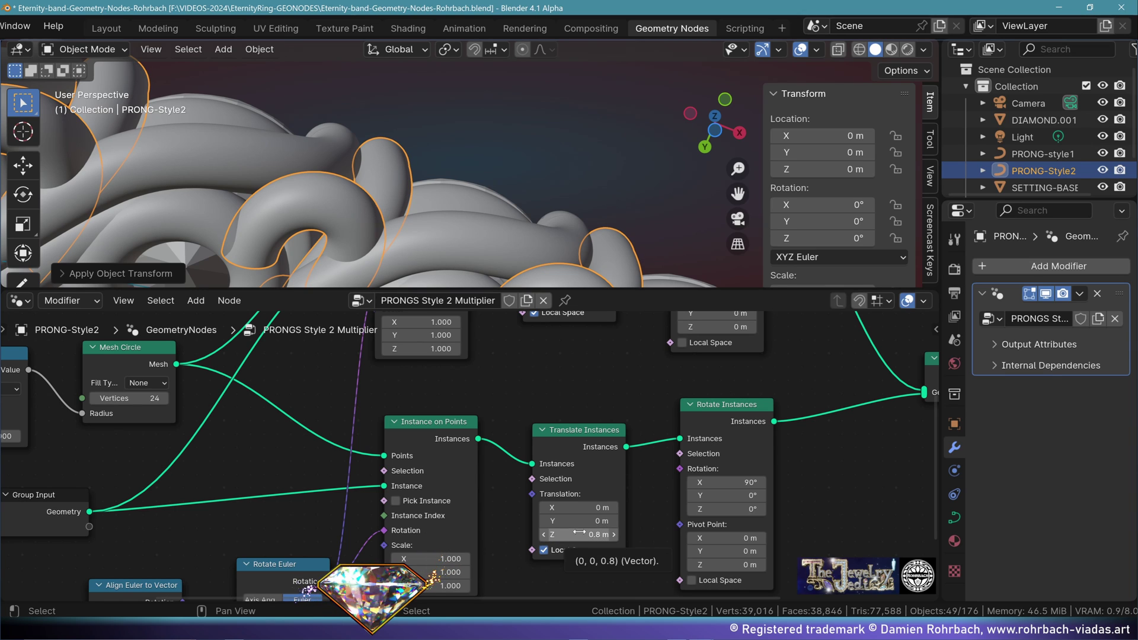
Set the Z translation to 0.8 m in the first chain and 0.85 m in the second, save the file, and review the ring.
middle_click_drag(573, 313, 584, 366)
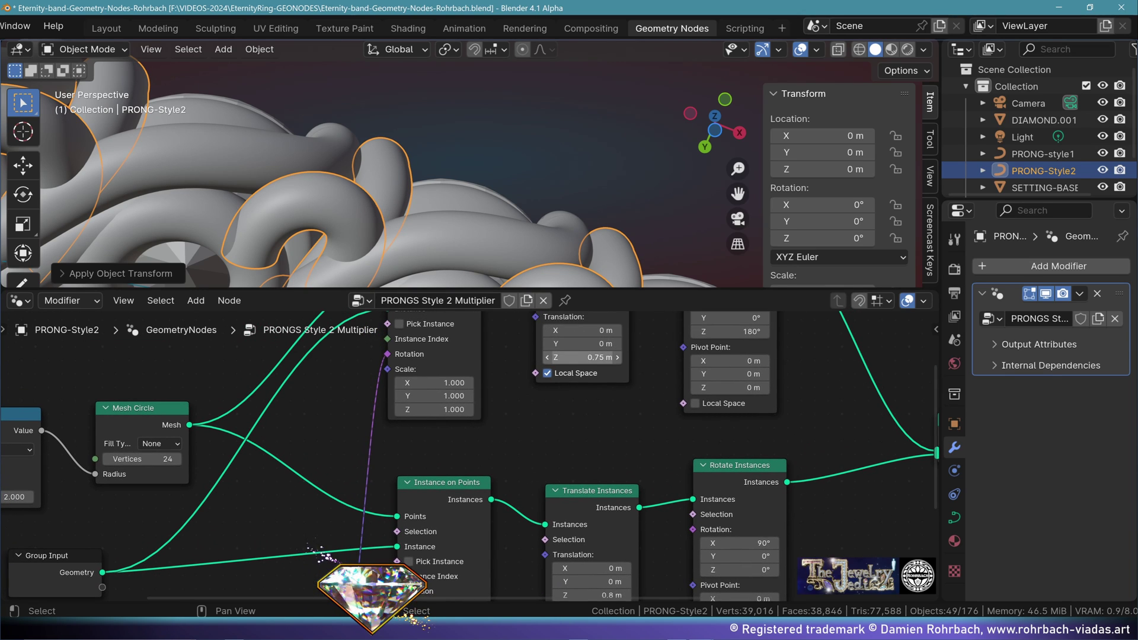
left_click(570, 357)
type(".8")
key("Return")
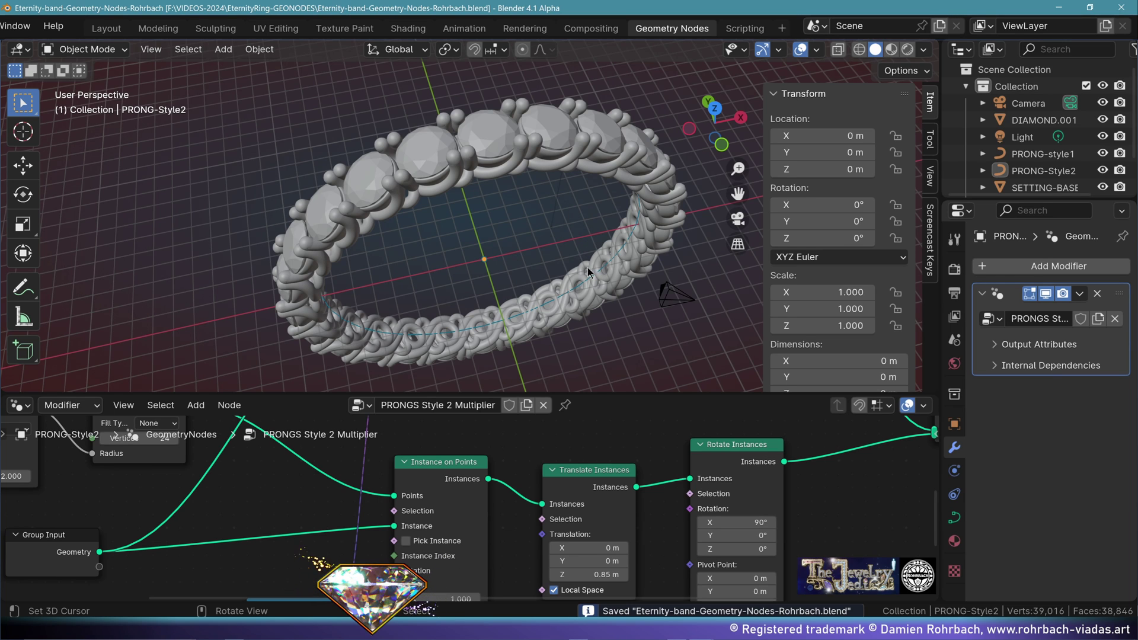
middle_click_drag(588, 272, 545, 302)
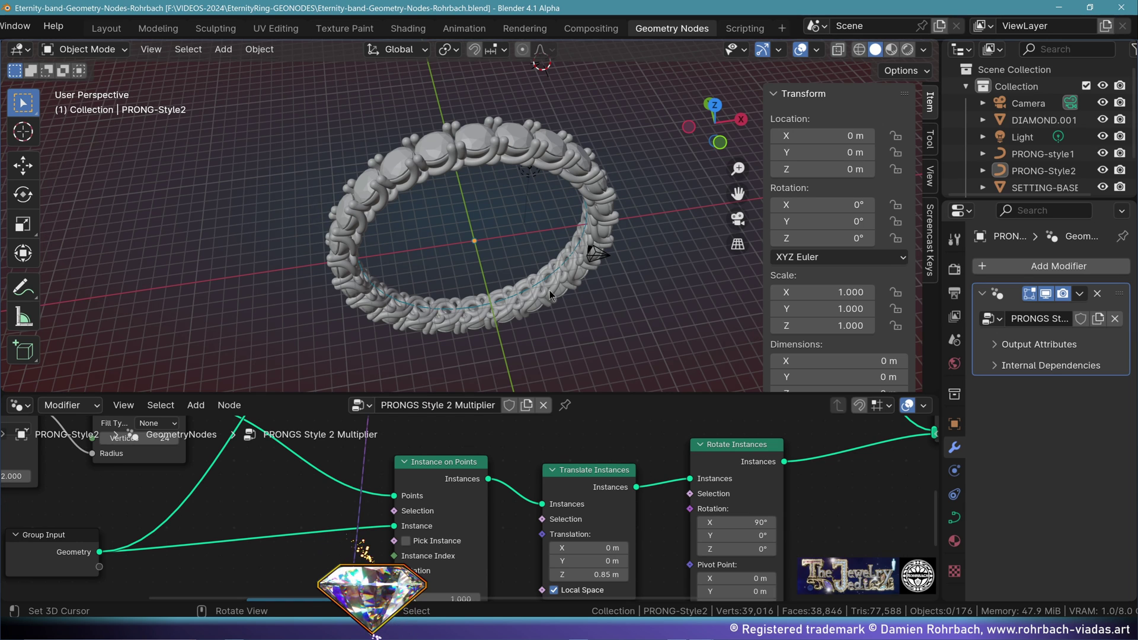
Combine the Value, Divide and Mesh Circle nodes of PRONGS Style 2 Multiplier into one node group.
scroll(481, 442, "down", 11)
middle_click_drag(317, 516, 529, 520)
scroll(441, 515, "up", 5)
scroll(510, 503, "down", 4)
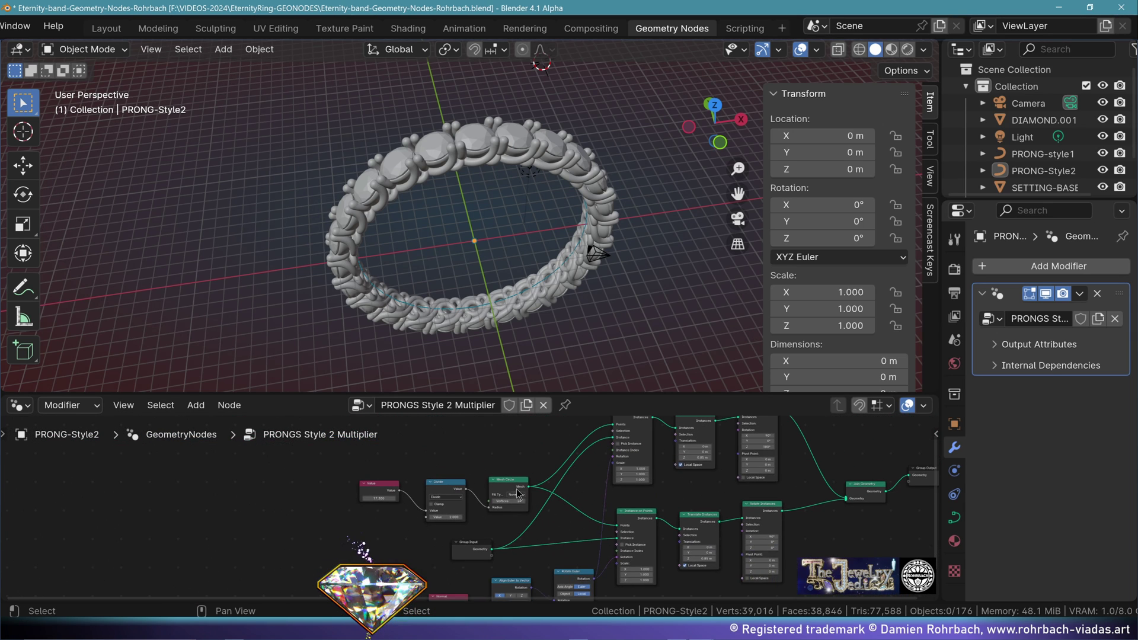
scroll(493, 489, "up", 4)
mouse_move(271, 444)
left_mouse_down()
mouse_move(499, 498)
mouse_move(525, 523)
left_mouse_up()
left_click_drag(522, 473, 399, 459)
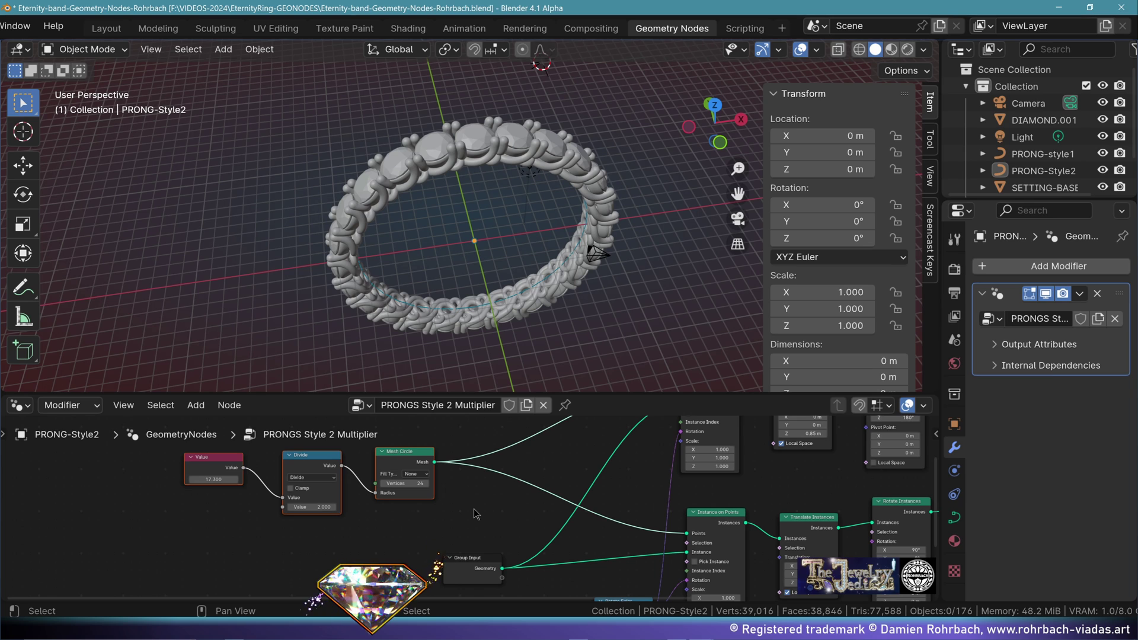
left_click(157, 481)
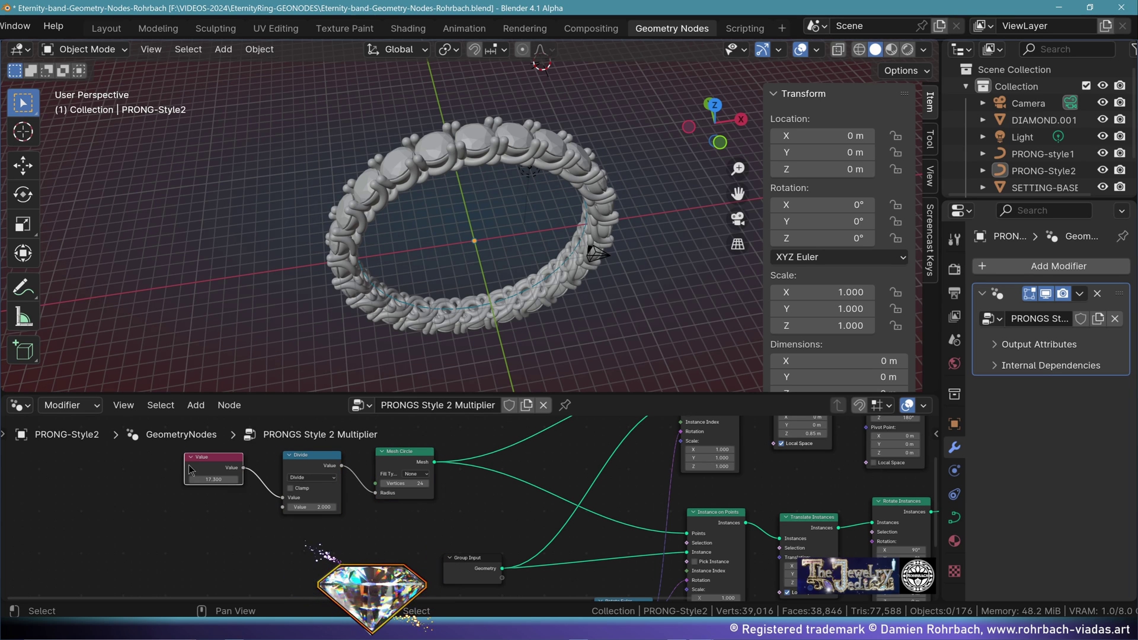
left_click(229, 405)
left_click(290, 313)
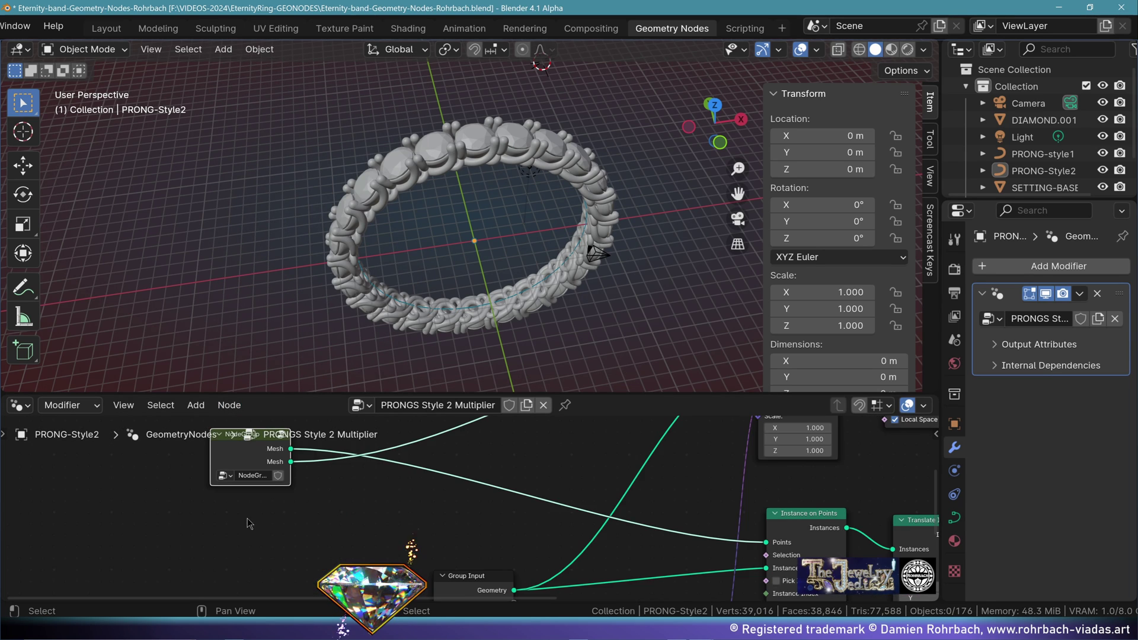
middle_click_drag(249, 523, 317, 511)
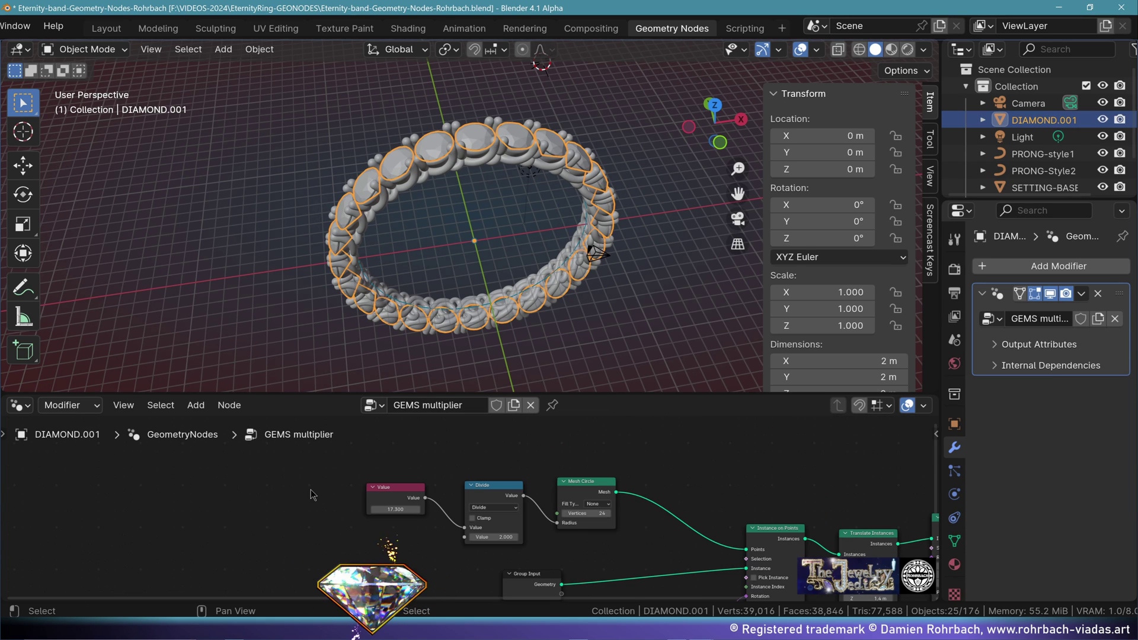
Add the size-and-multiply group to the GEMS multiplier tree and connect its Mesh output to the Points input of Instance on Points.
left_click(196, 405)
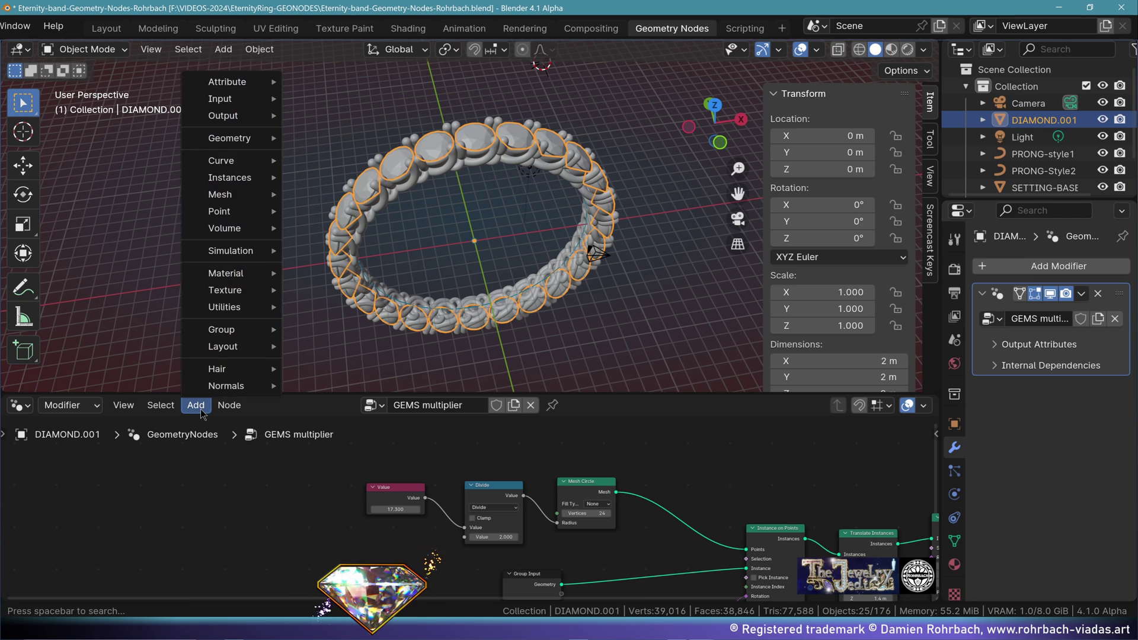
mouse_move(229, 330)
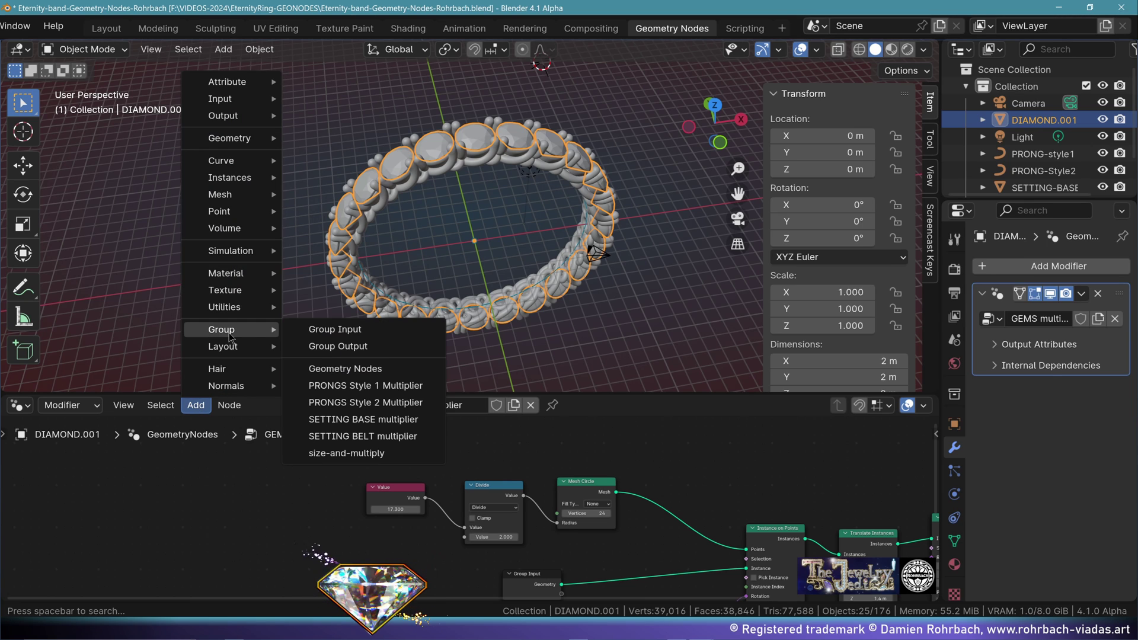
left_click(341, 454)
left_click(295, 499)
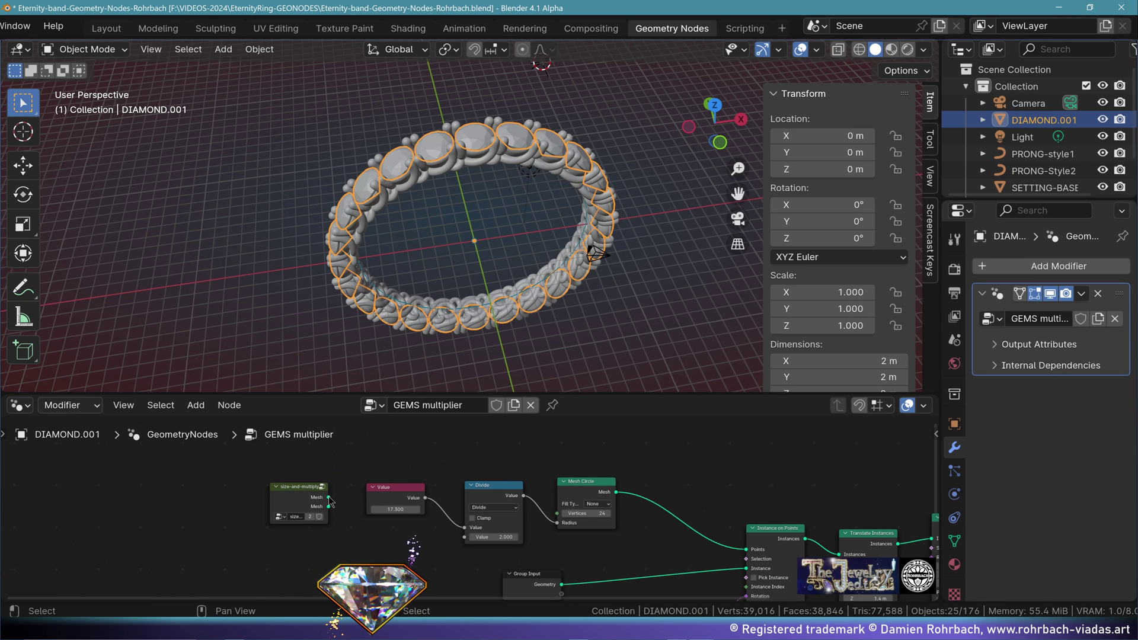
left_click_drag(329, 497, 747, 555)
middle_click_drag(552, 579, 548, 531)
scroll(548, 530, "down", 1)
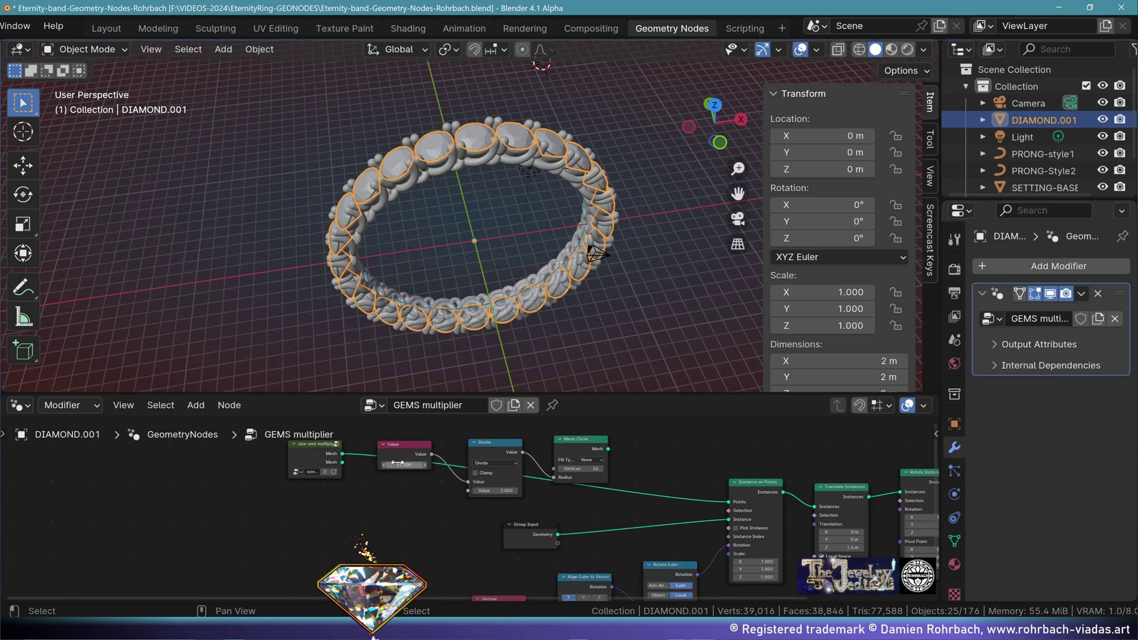
Delete the old Value, Divide and Mesh Circle nodes from the GEMS multiplier tree.
key("x")
left_click(486, 453)
key("x")
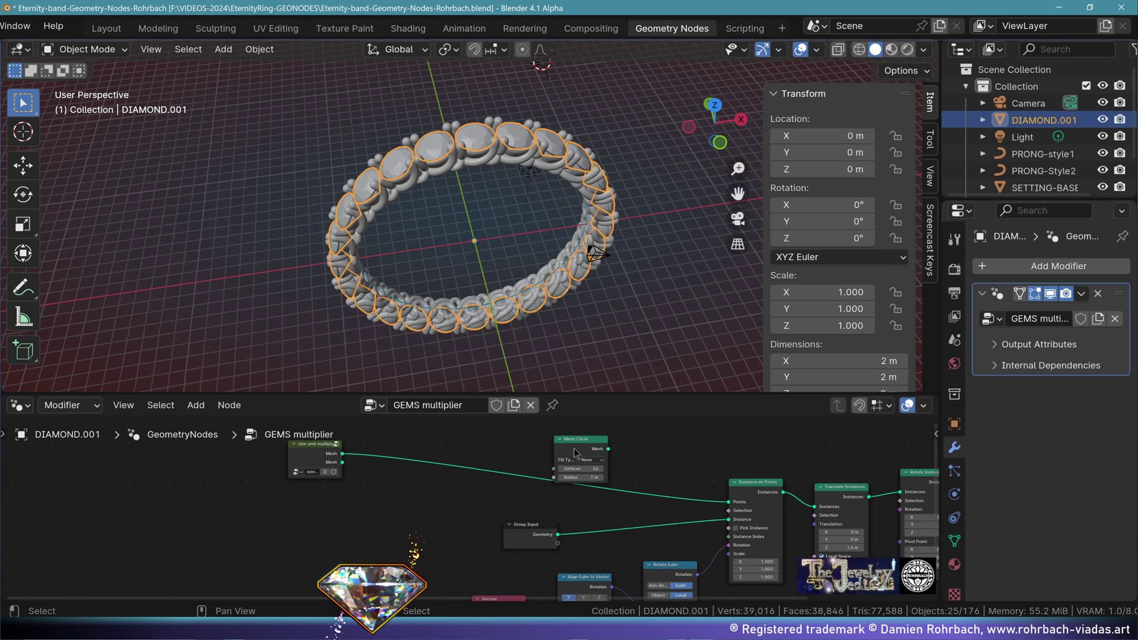
left_click(574, 454)
key("x")
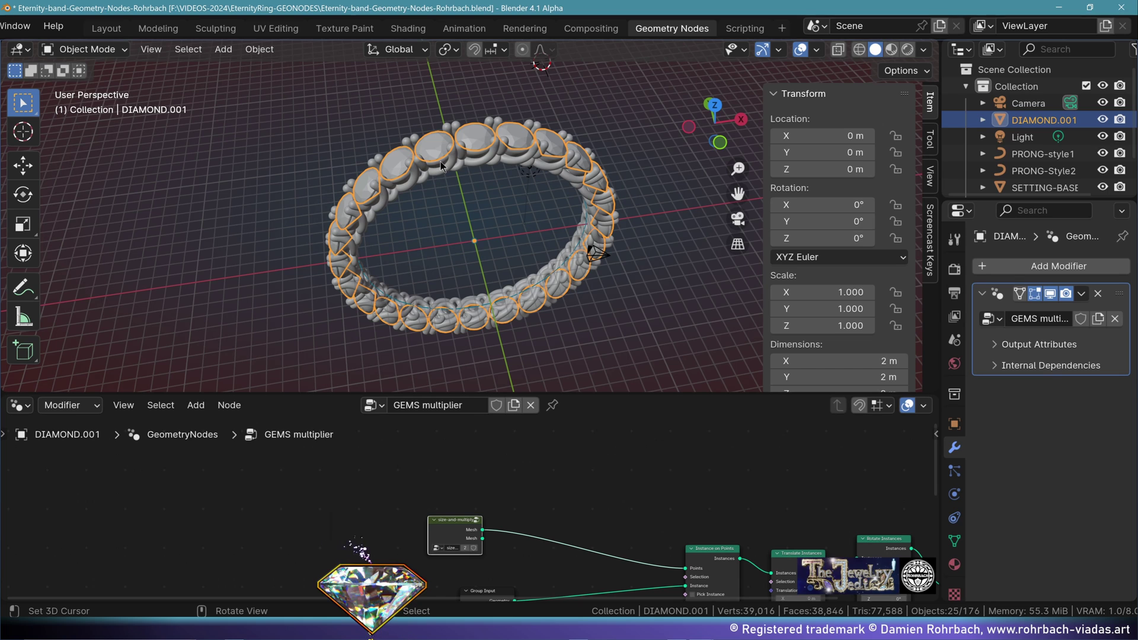
In SETTING-BELT's node tree, add the size-and-multiply group and connect its Mesh output to the Points input of Instance on Points.
left_click(441, 166)
left_click(196, 405)
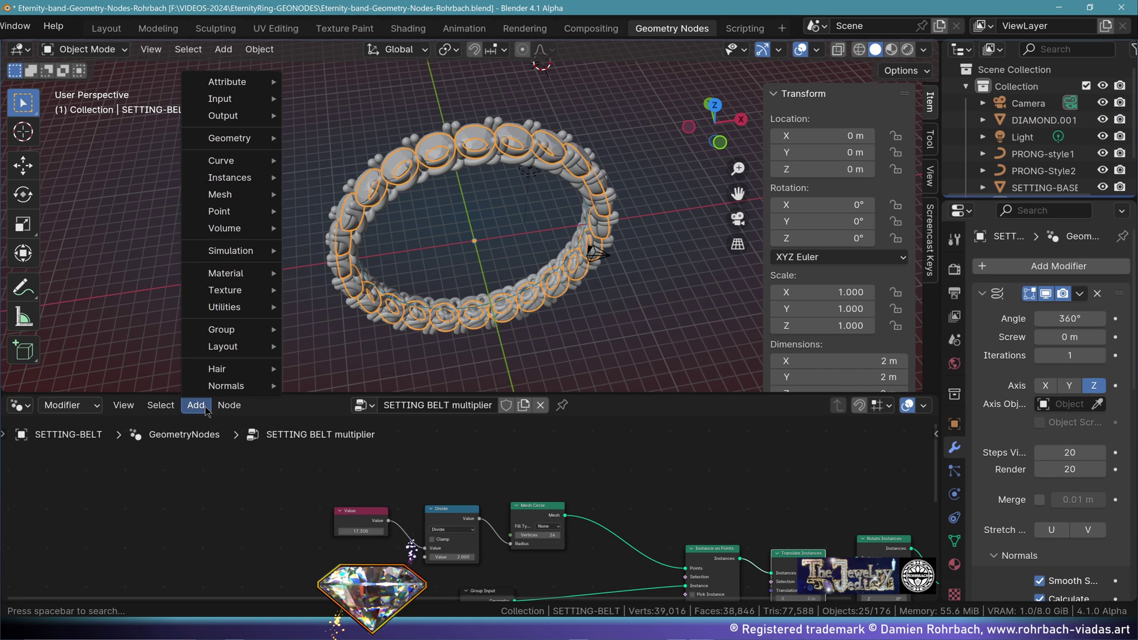
mouse_move(237, 330)
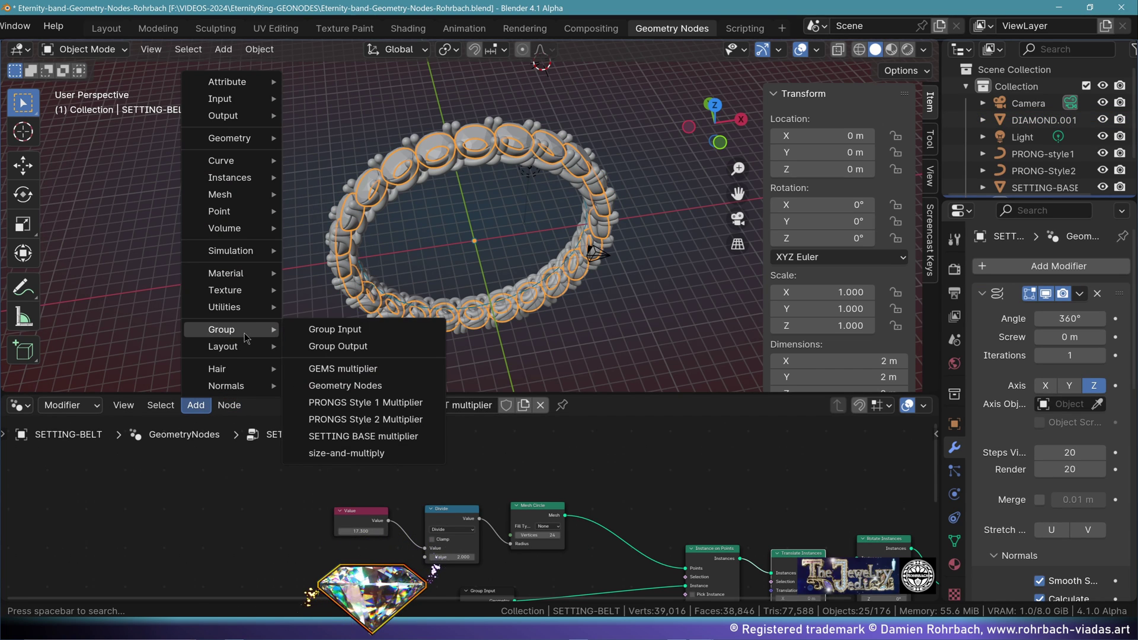
left_click(347, 452)
left_click(474, 465)
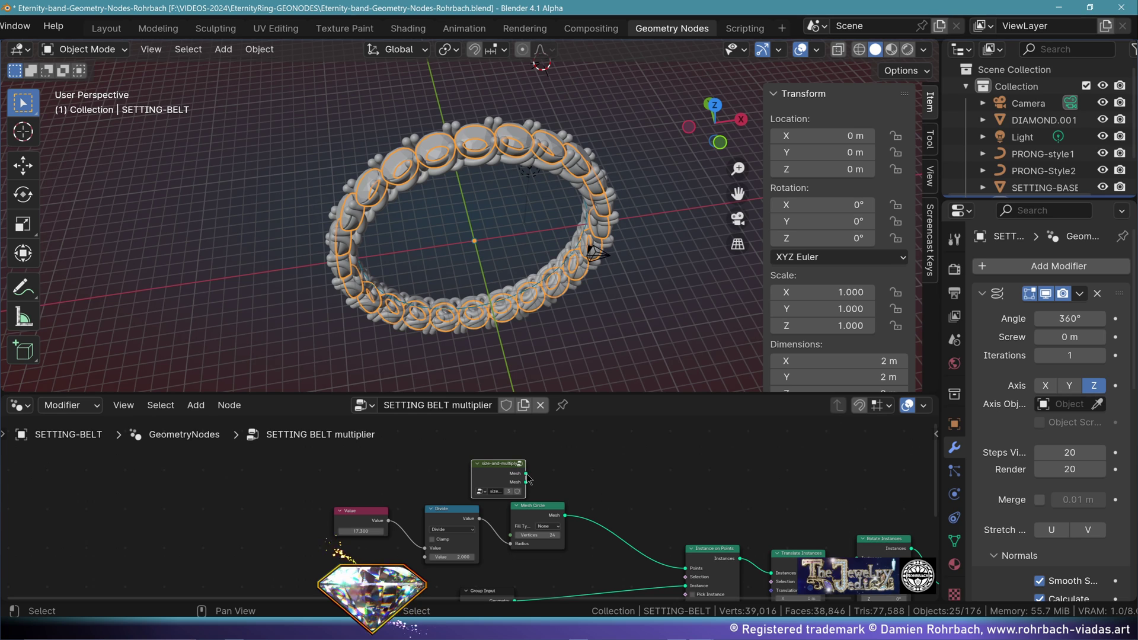
left_click_drag(526, 481, 640, 538)
left_click_drag(683, 570, 685, 568)
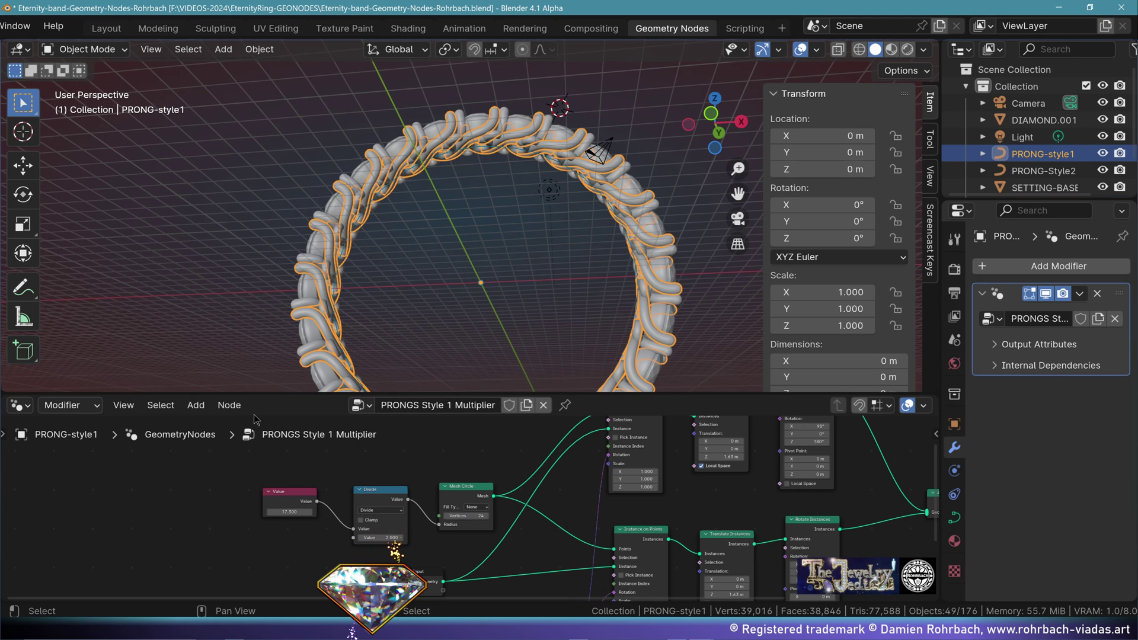
Add the size-and-multiply group to PRONG-style1's PRONGS Style 1 Multiplier tree and save the file.
scroll(363, 505, "down", 2)
left_click(195, 405)
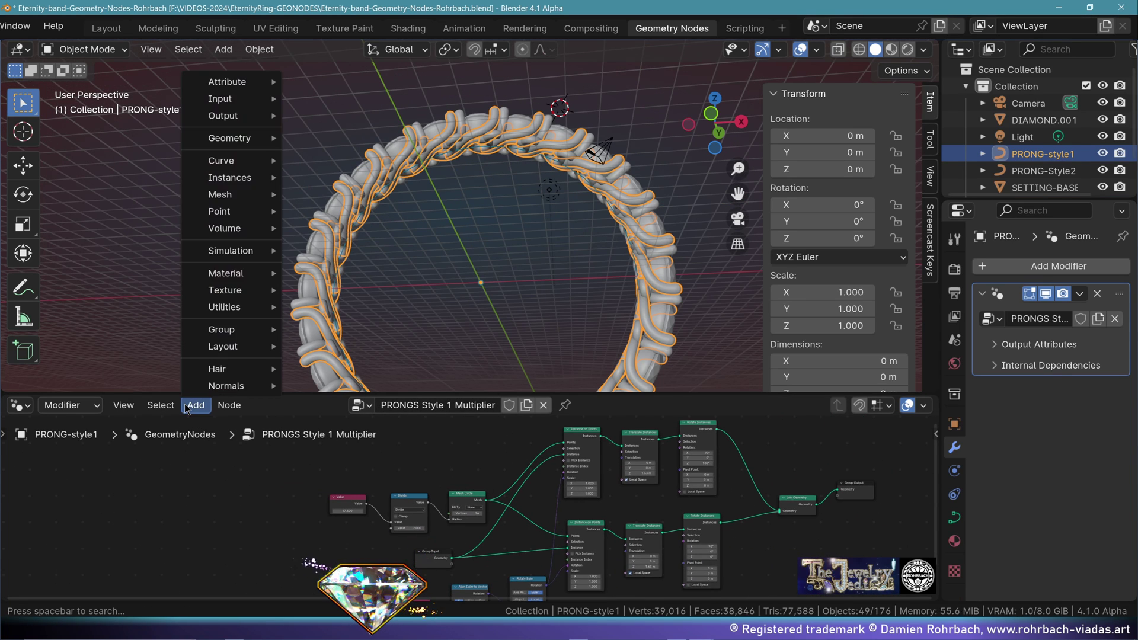
left_click(195, 404)
mouse_move(225, 330)
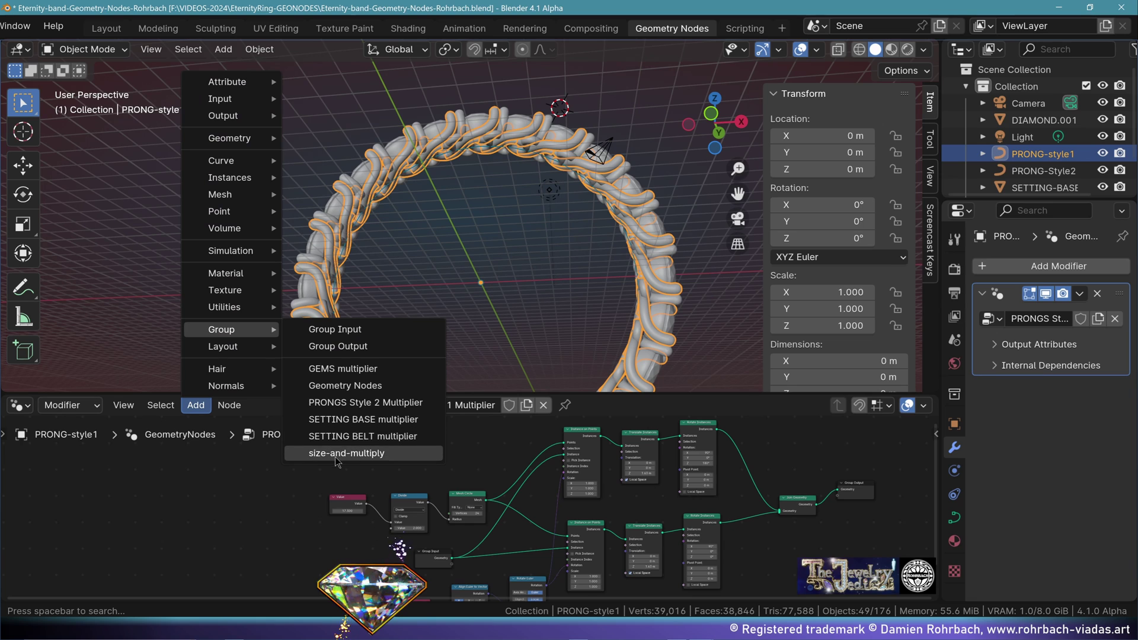
left_click(341, 453)
left_click(436, 470)
key("ctrl+s")
In SETTING-BASE's node tree, replace the Value, Divide and Mesh Circle nodes with the size-and-multiply group, linked to Instance on Points.
left_click(339, 287)
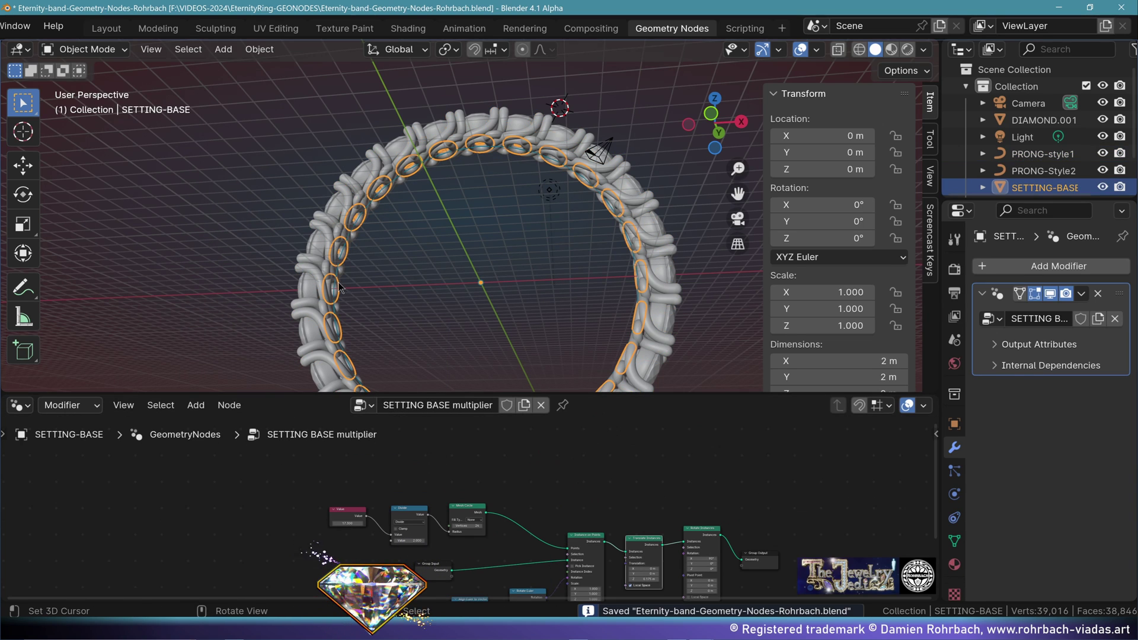
left_click(195, 405)
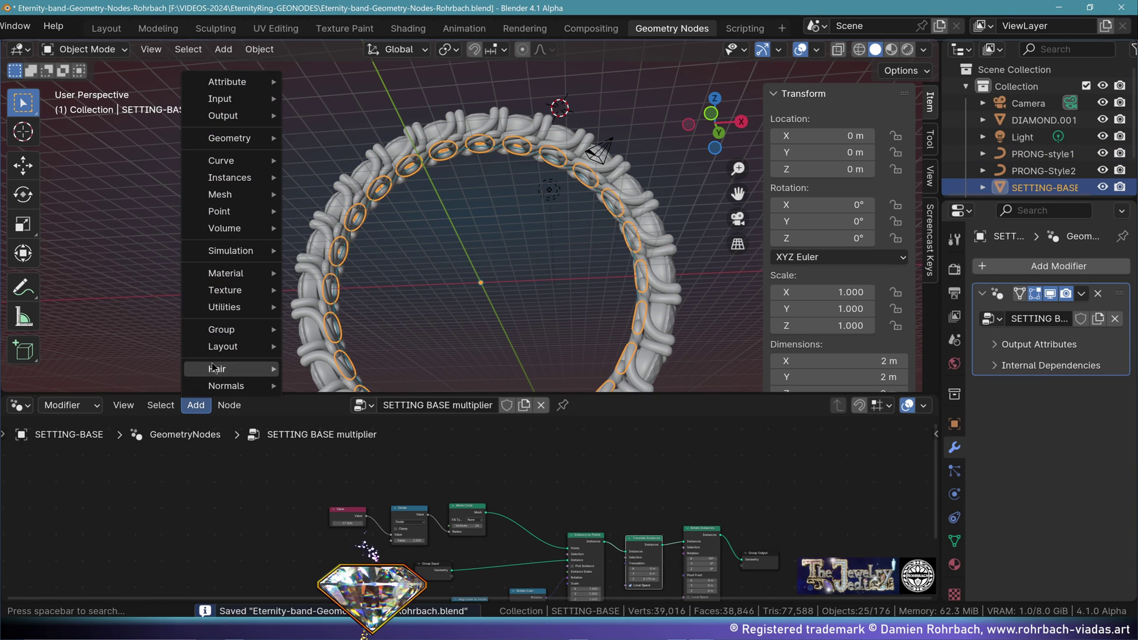
mouse_move(224, 330)
left_click(347, 453)
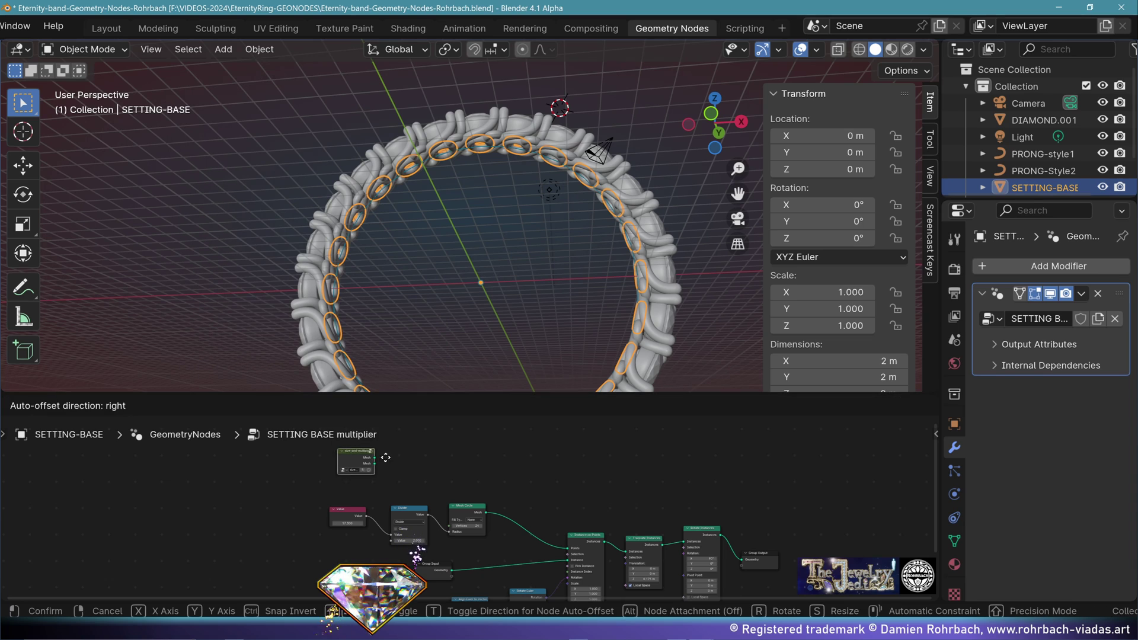
left_click(465, 474)
left_click_drag(464, 473, 568, 548)
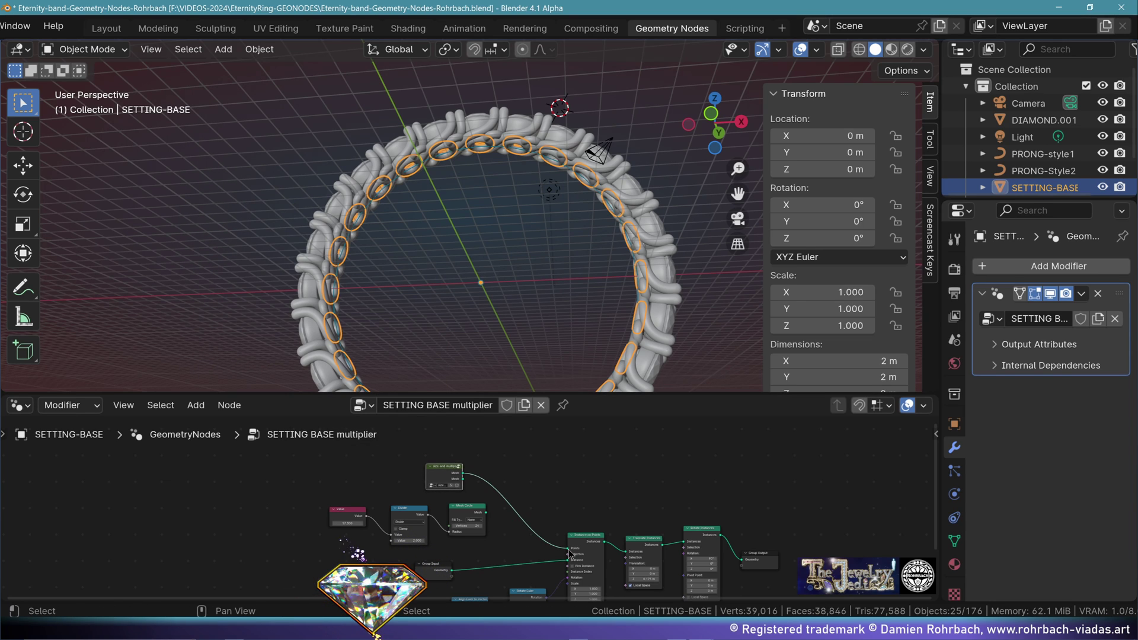
left_click_drag(298, 534, 487, 503)
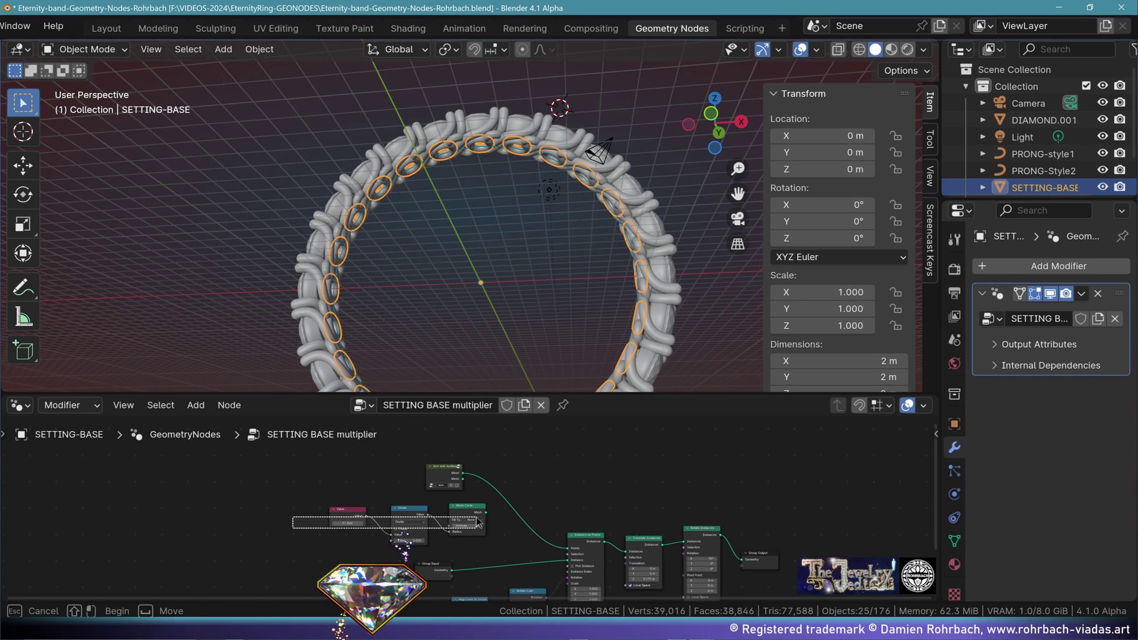
key("Delete")
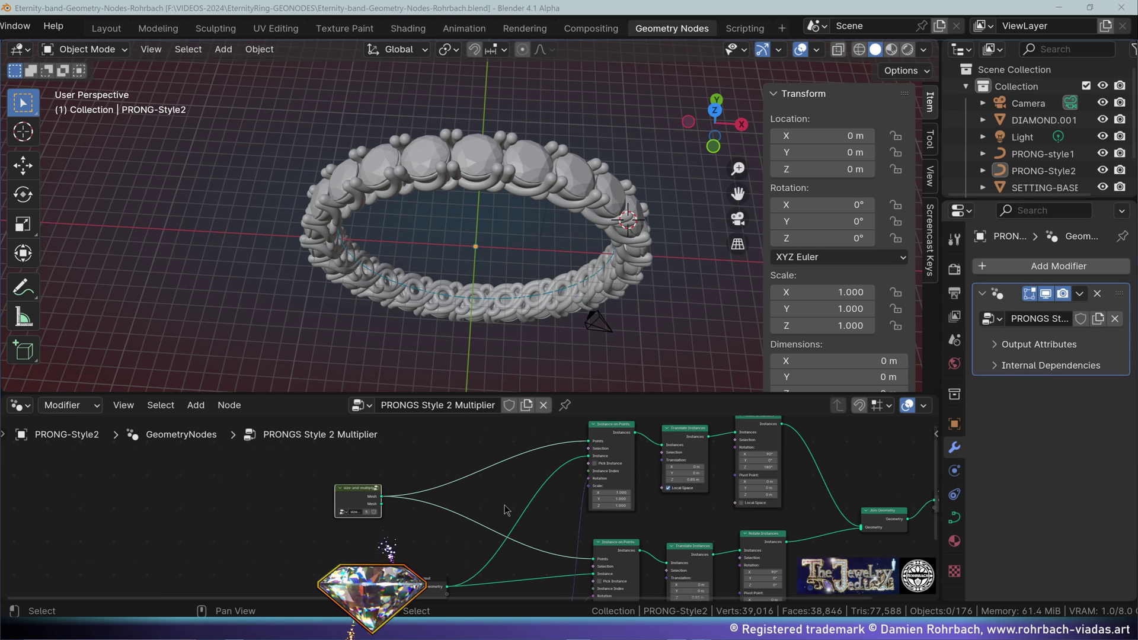
Open the size-and-multiply group in PRONGS Style 2 Multiplier and set Mesh Circle Vertices to 25 and the Value node to 24.9.
left_click(295, 559)
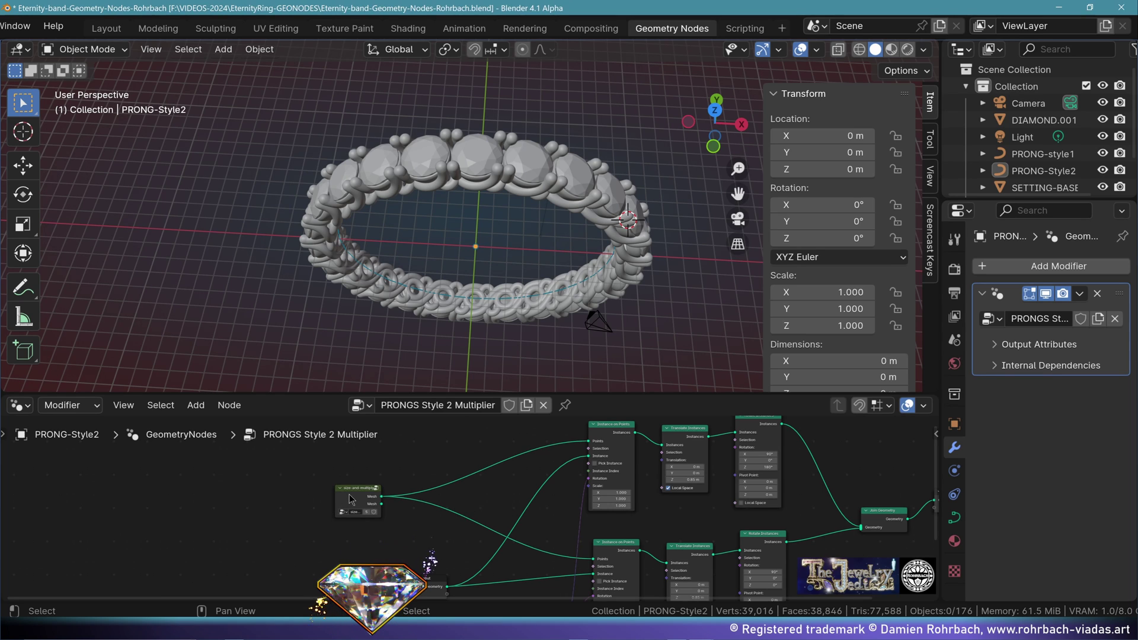
left_click(349, 500)
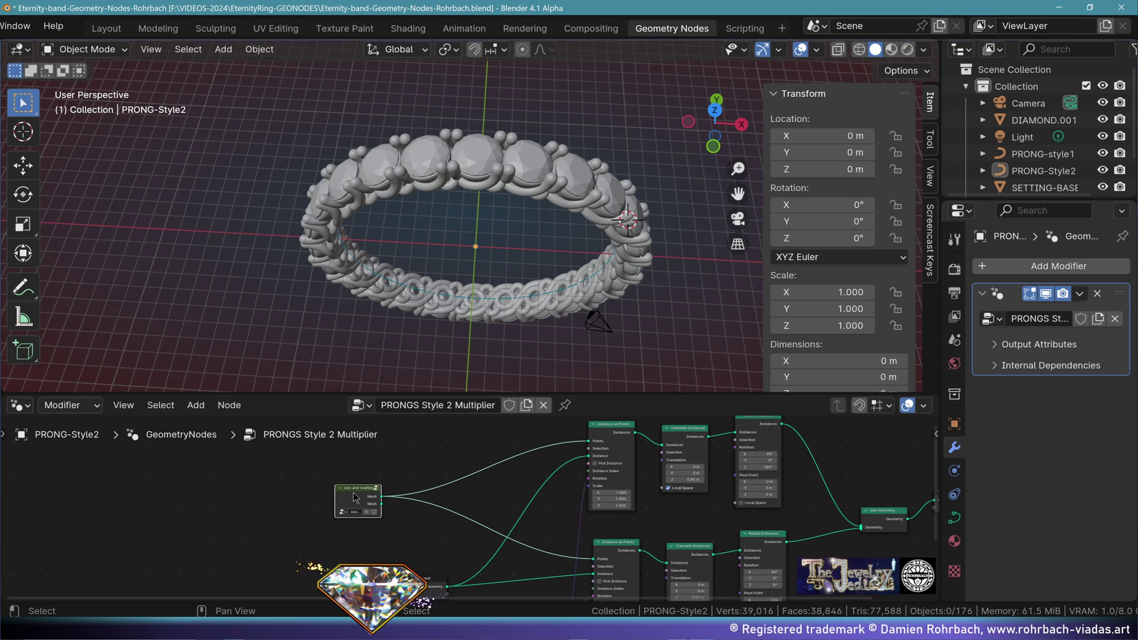
key("Tab")
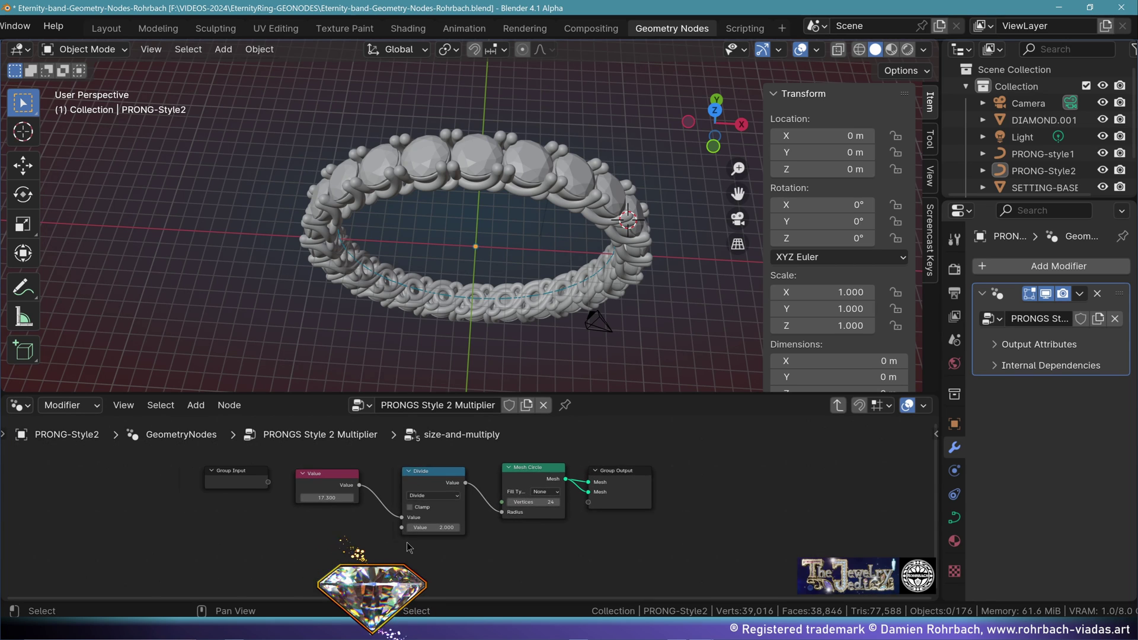
scroll(407, 541, "up", 3)
mouse_move(548, 500)
left_mouse_down()
mouse_move(575, 500)
mouse_move(522, 500)
mouse_move(550, 500)
left_mouse_up()
mouse_move(289, 494)
left_mouse_down()
mouse_move(326, 494)
mouse_move(270, 494)
left_mouse_up()
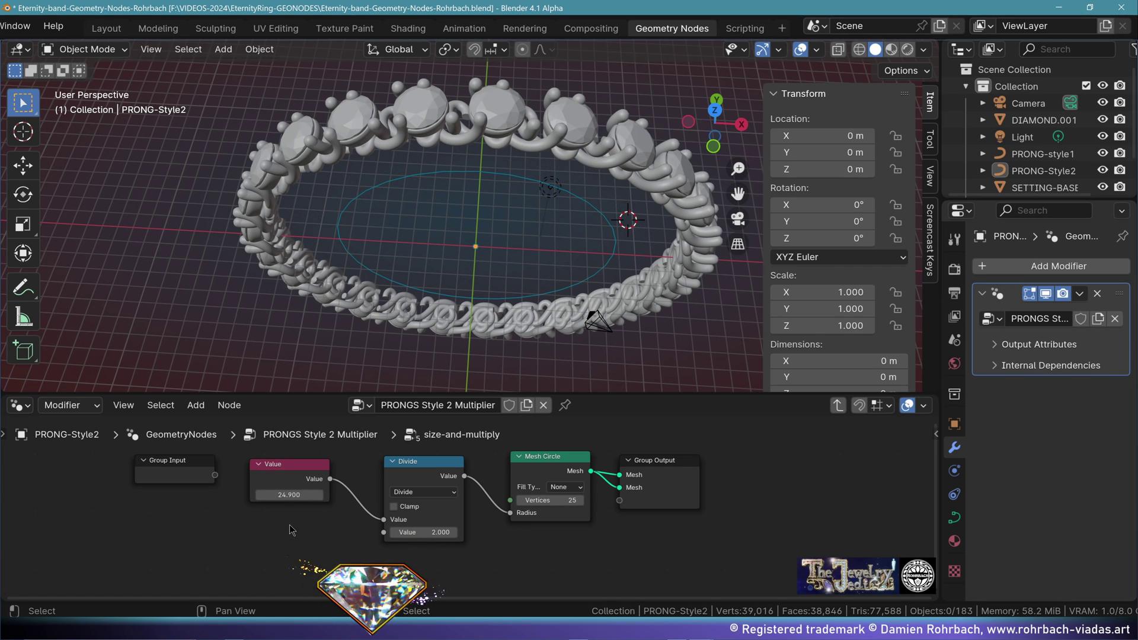
Set the Value node to 10 and Mesh Circle Vertices to 16, and review the smaller ring from several angles.
left_click(289, 494)
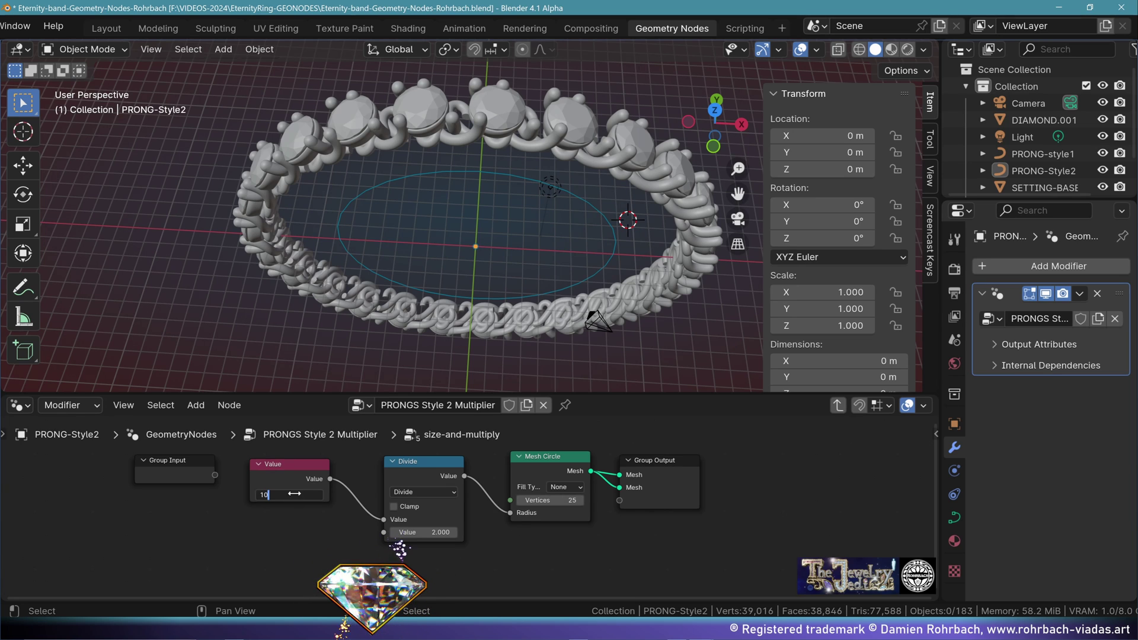
type("10")
key("Return")
left_click(520, 500)
left_click_drag(520, 502, 512, 501)
left_click(520, 503)
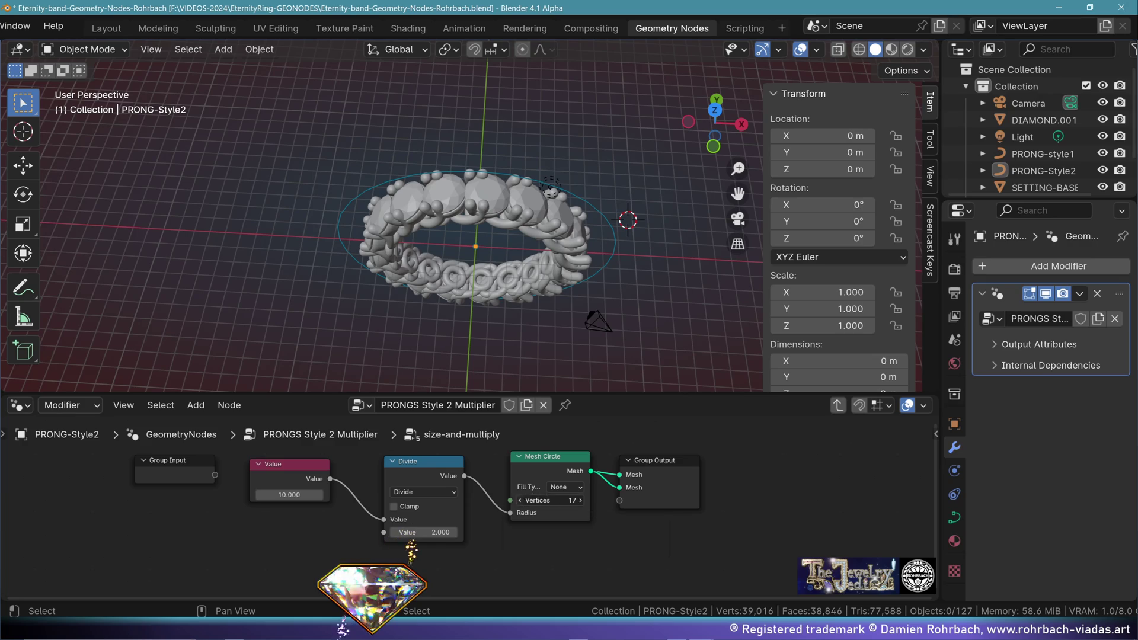
middle_click_drag(510, 248, 542, 230)
scroll(506, 215, "down", 5)
middle_click_drag(455, 198, 465, 325)
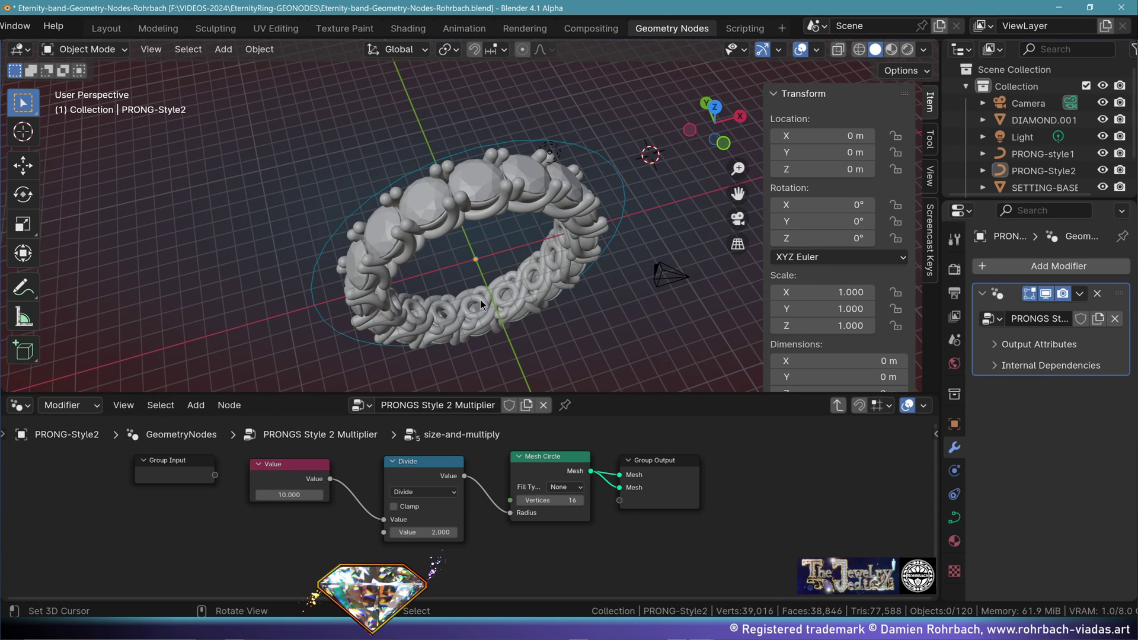
middle_click_drag(475, 319, 453, 257)
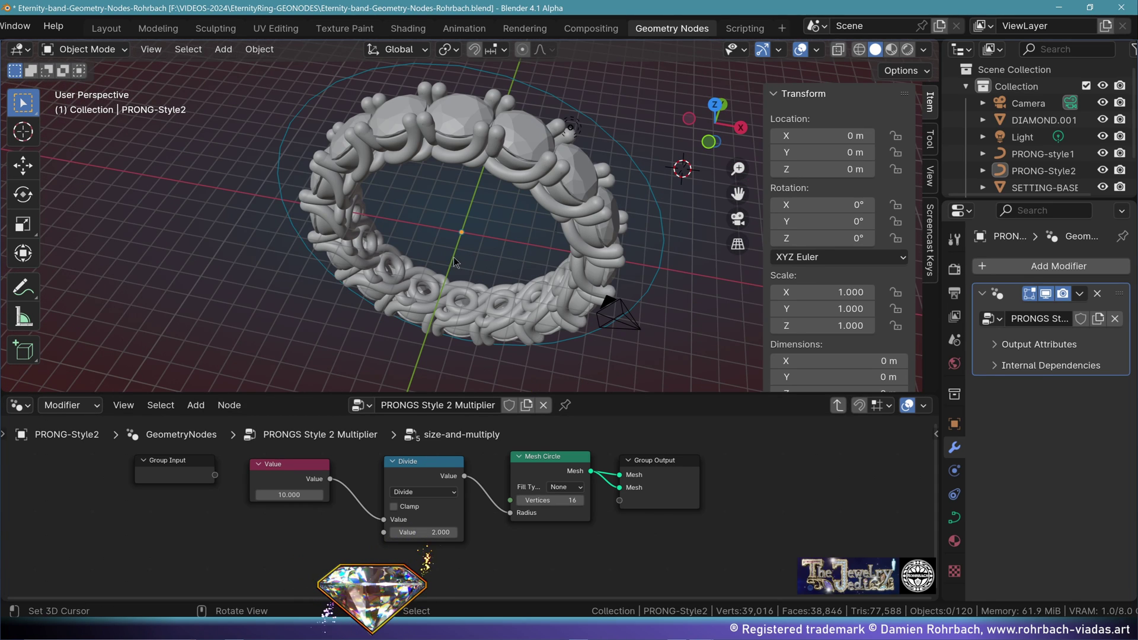
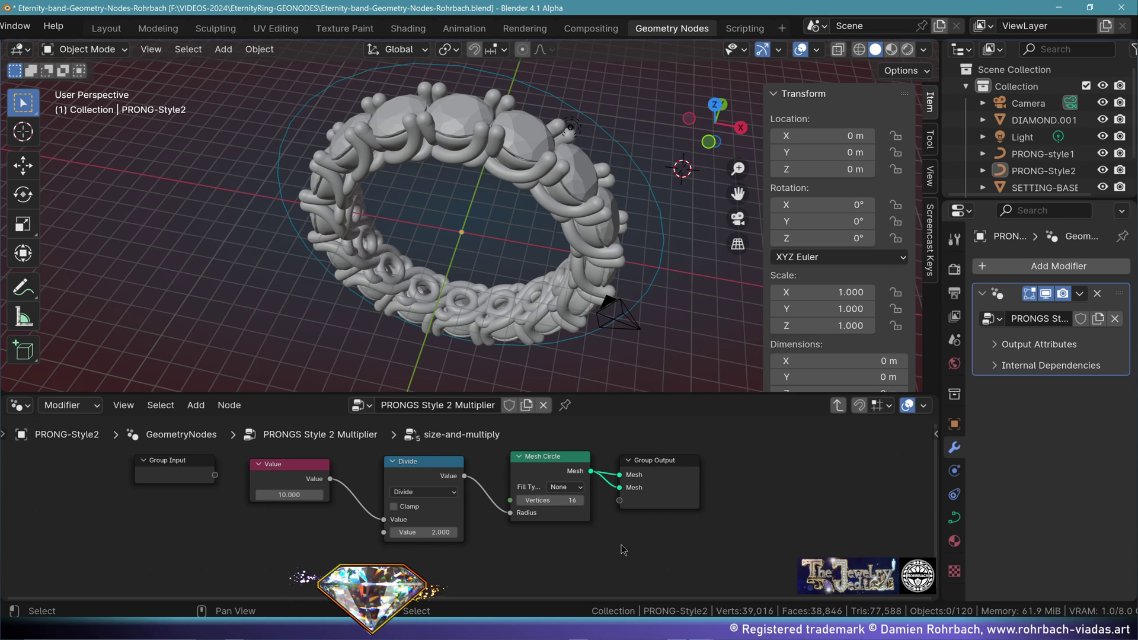
middle_click_drag(587, 355, 535, 332)
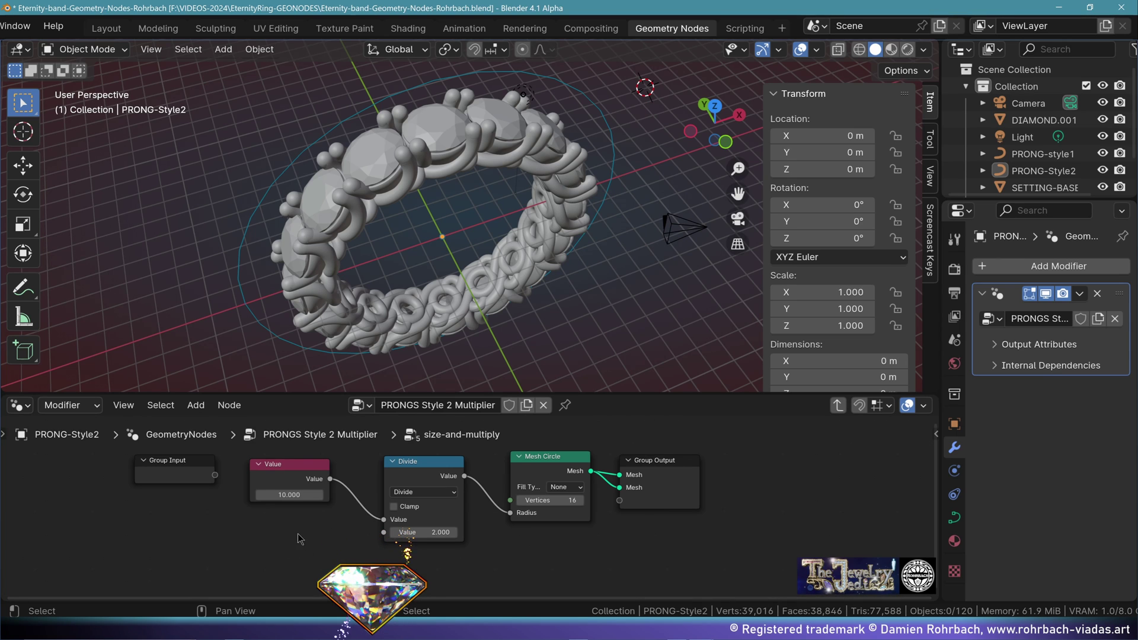
Set the Value node to 30 and increase the Mesh Circle's Vertices to fill the larger ring.
left_click(288, 495)
type("30")
key("Return")
scroll(462, 286, "down", 4)
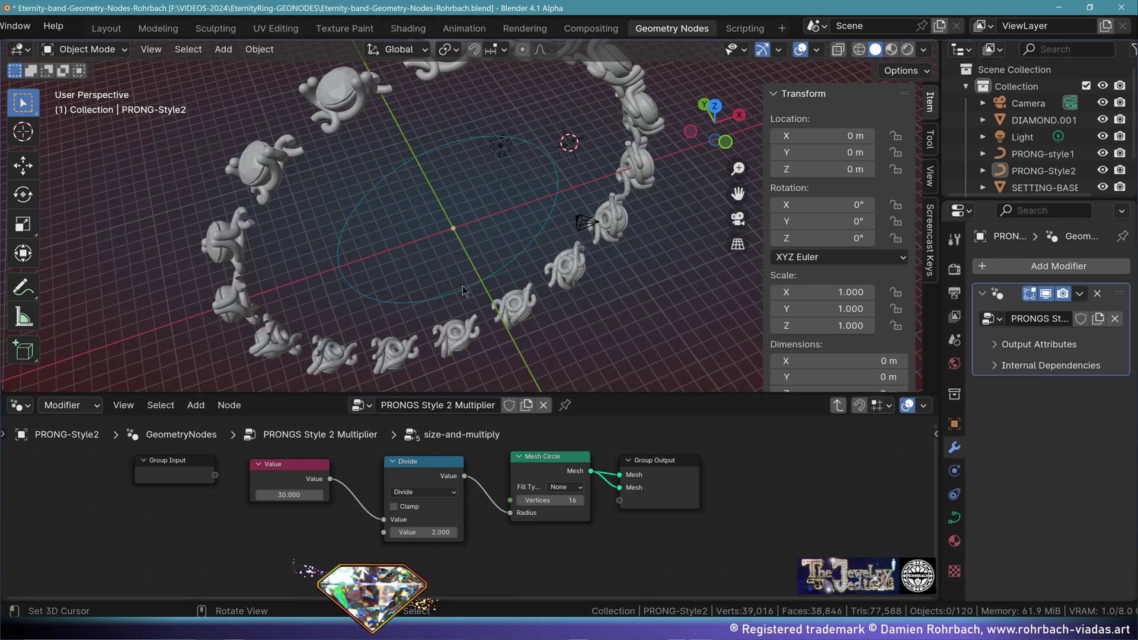
left_click_drag(548, 500, 587, 500)
middle_click_drag(529, 228, 517, 255)
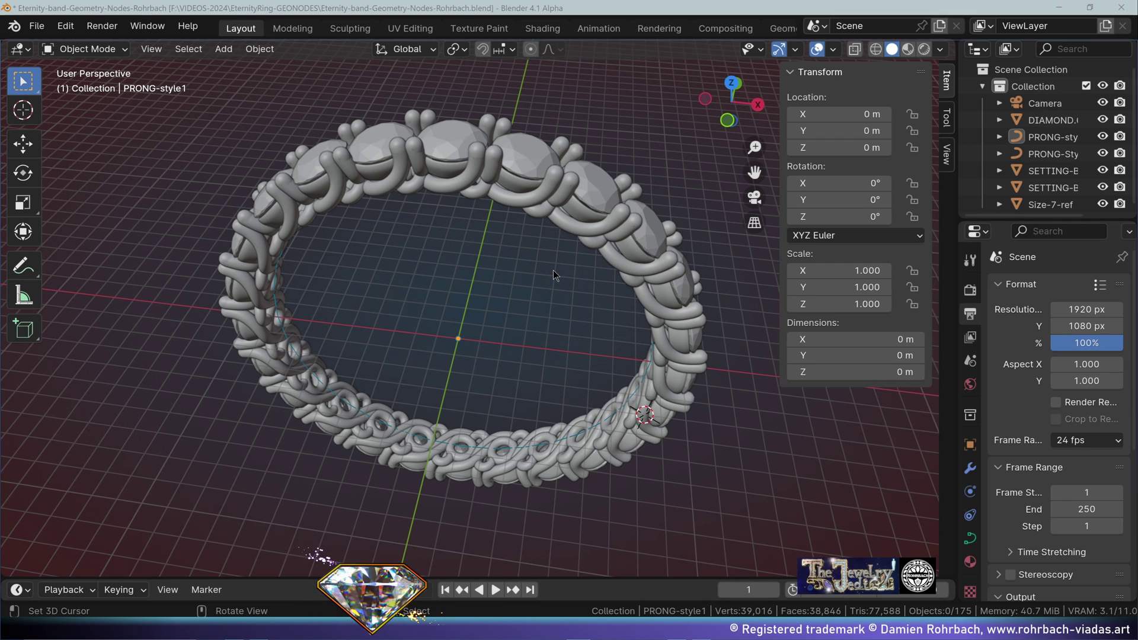
Add a plane beneath the ring, rotated 90° on X, scaled to 250 on X and Y, and moved to Y -1.4455 m.
left_click(223, 50)
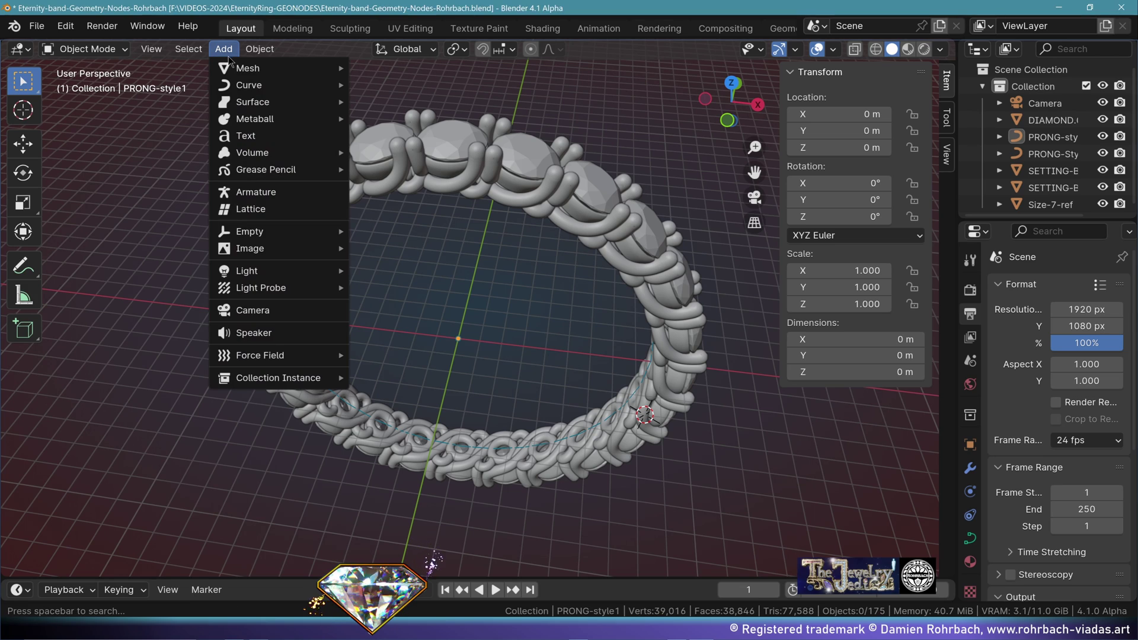
mouse_move(249, 69)
left_click(400, 68)
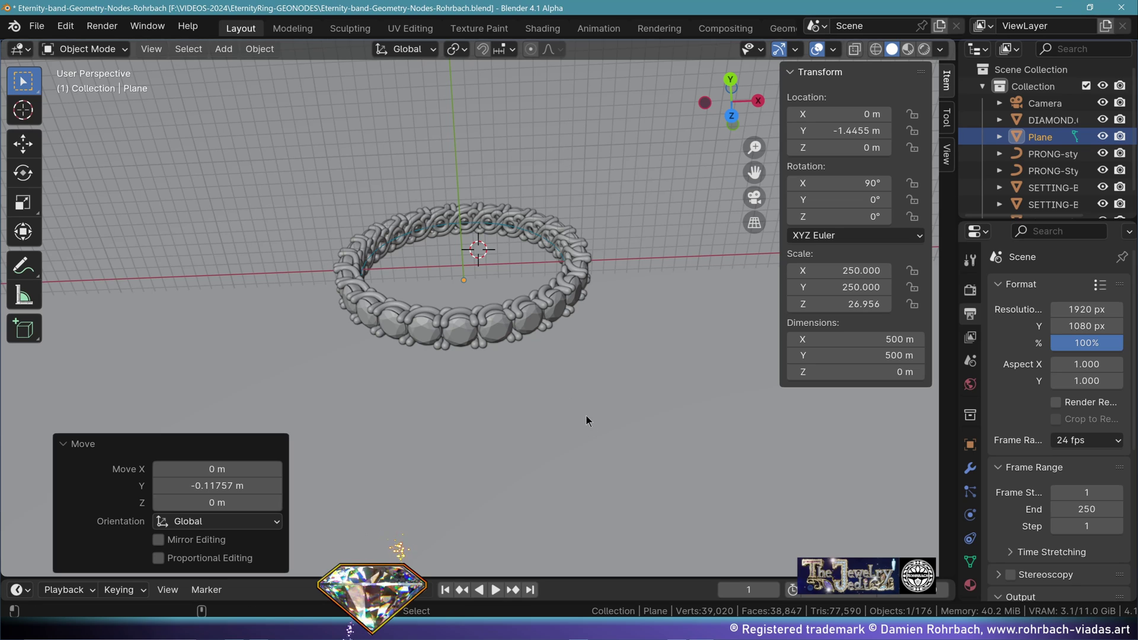
Look through the camera and set the render resolution's Y value to 1920 px for a square frame.
key("KP_0")
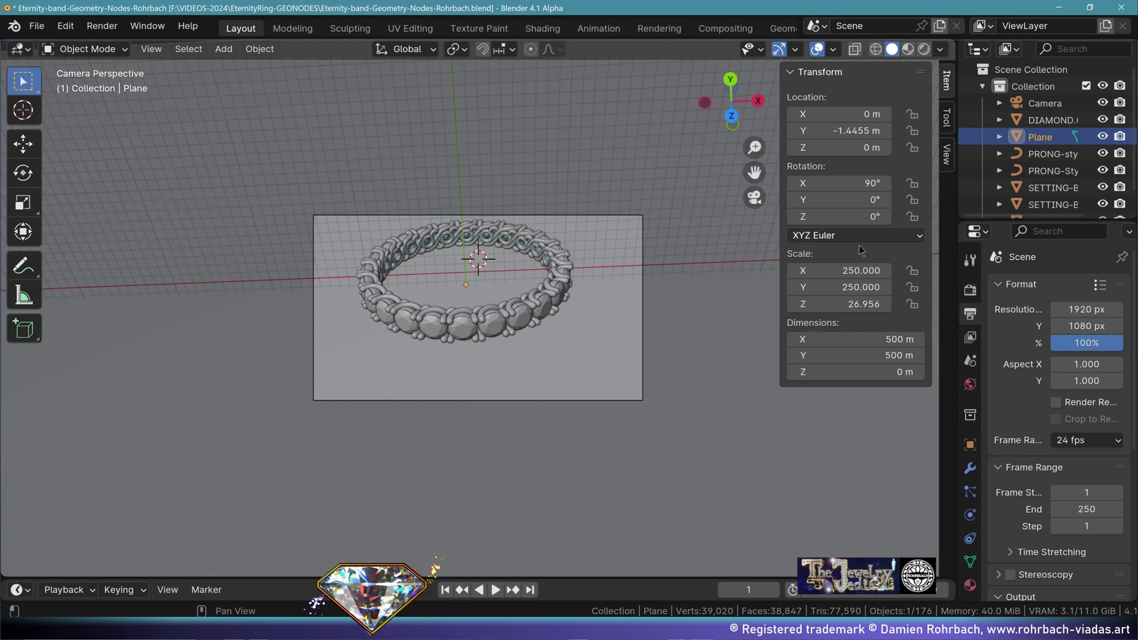
left_click(1086, 326)
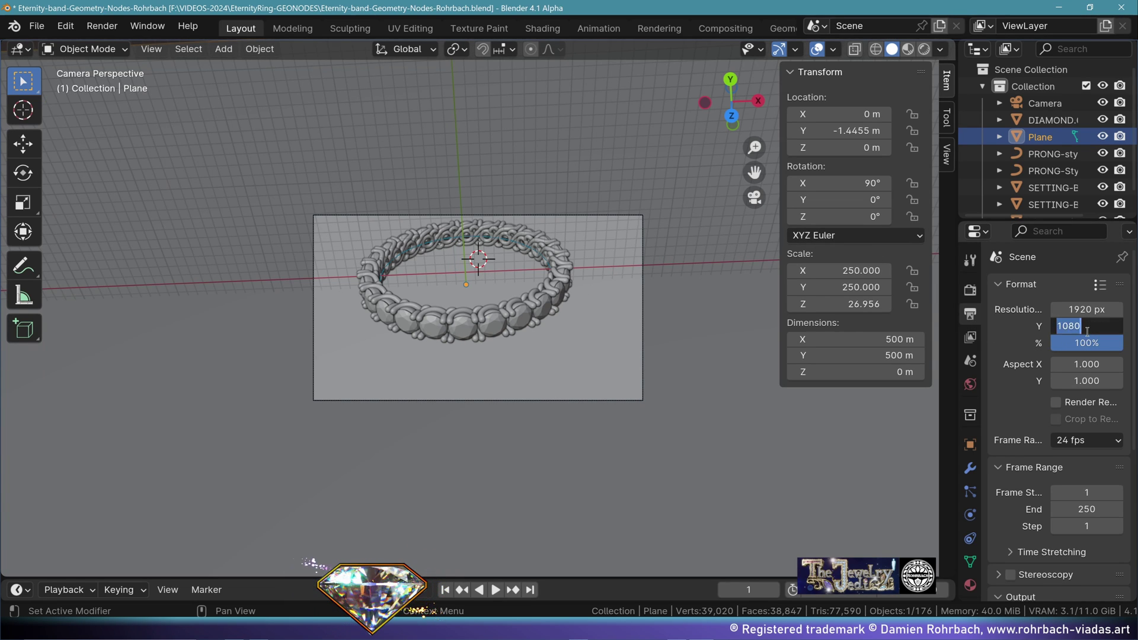
type("1920")
key("Return")
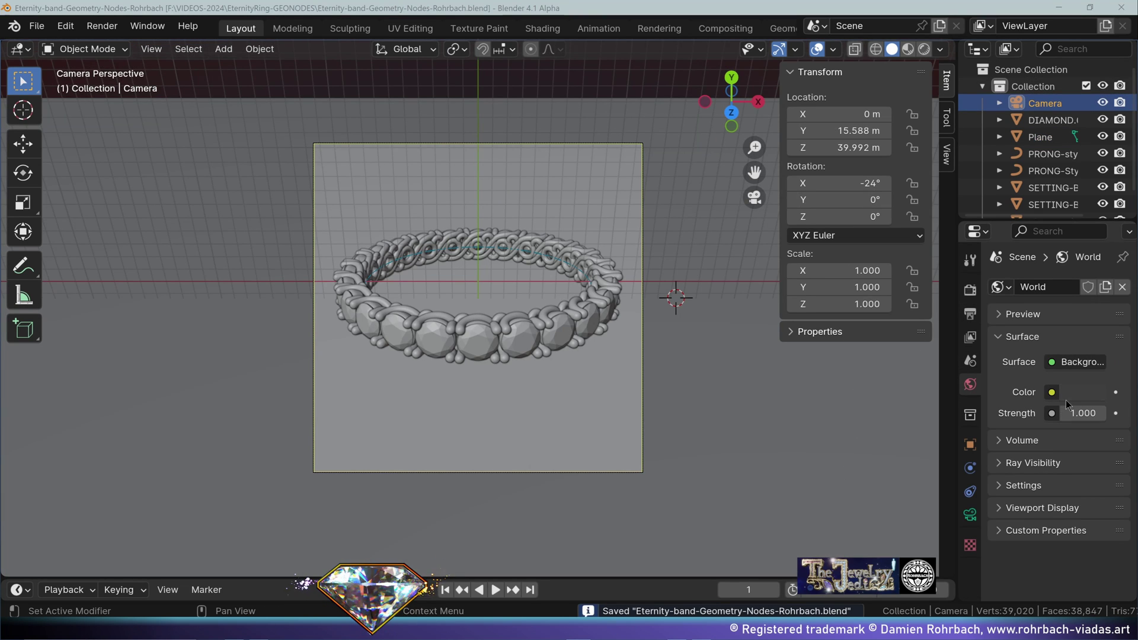
Set the World background color to an Environment Texture and load canary_wharf_4k.hdr from the MYIMAGESworking folder.
left_click(1051, 392)
left_click(663, 207)
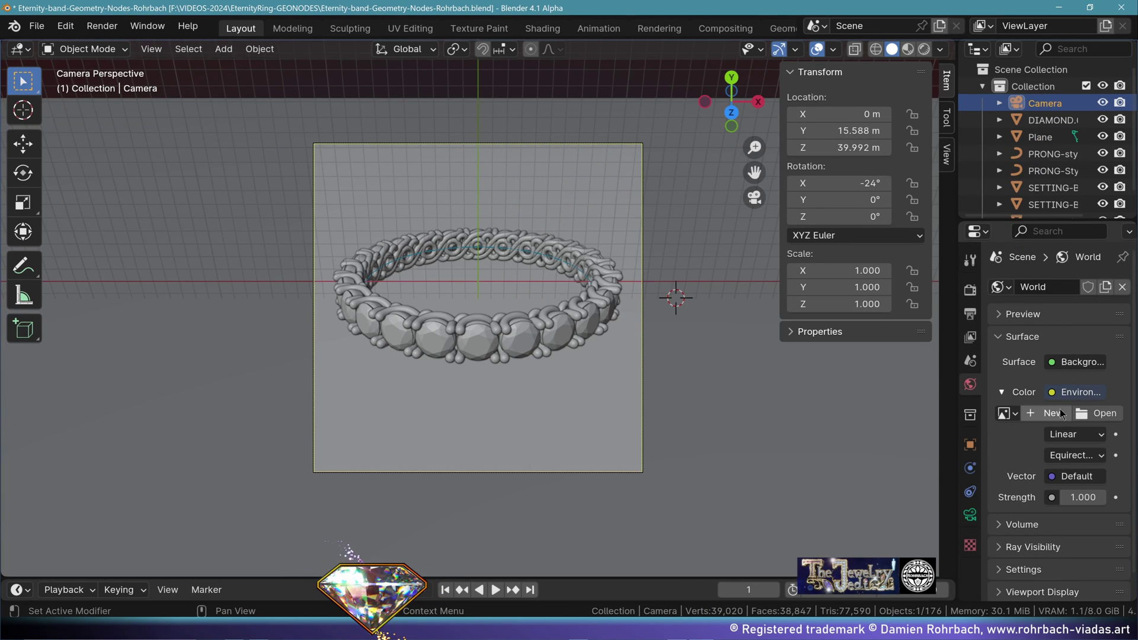
left_click(1103, 414)
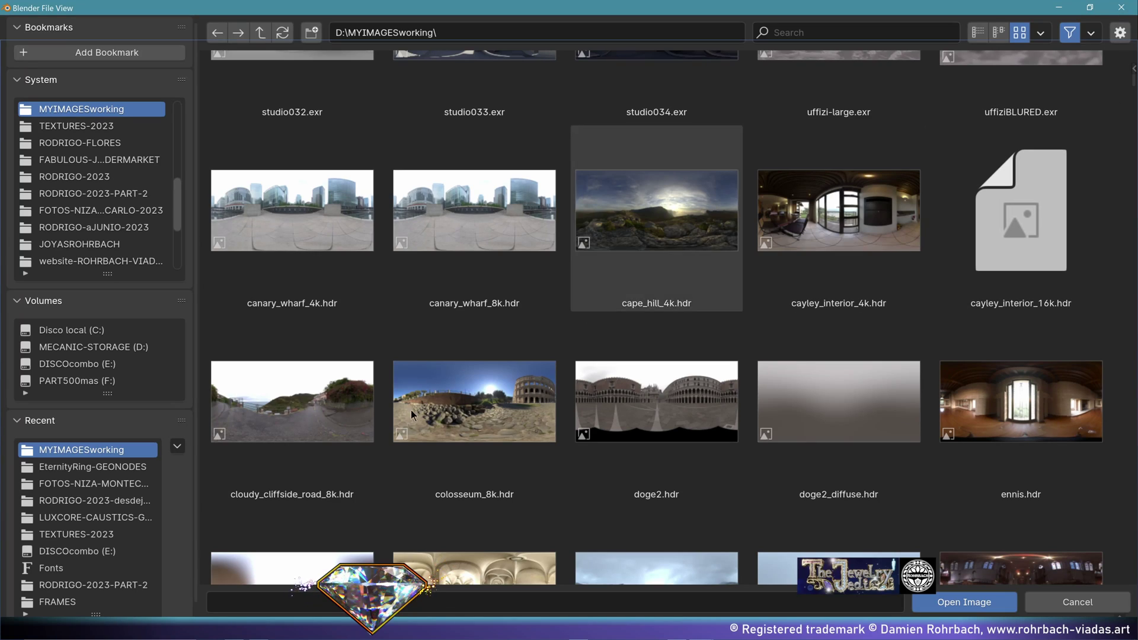
double_click(315, 212)
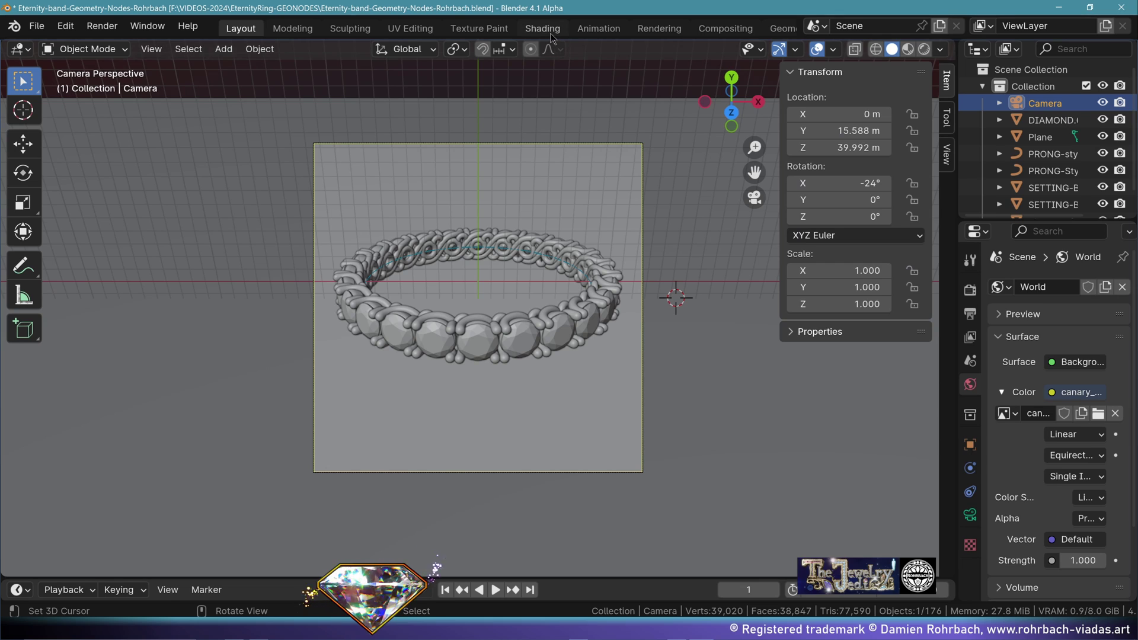
In the Shading workspace with rendered preview, create a new material named DIAMOND for the DIAMOND.001 object.
left_click(544, 29)
left_click(907, 49)
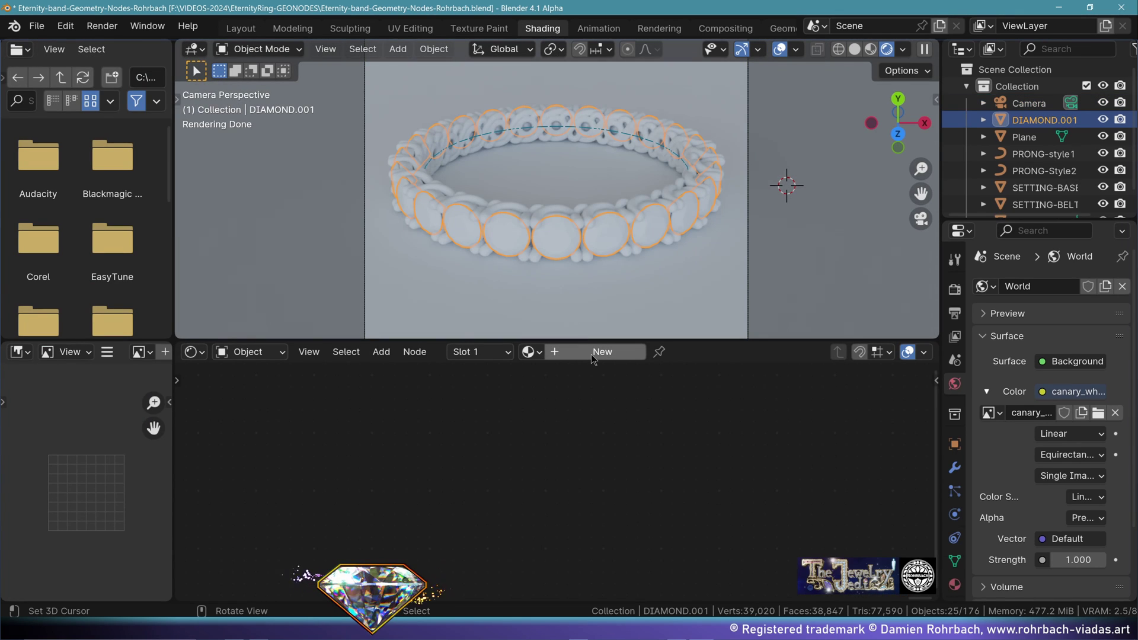
left_click(592, 353)
double_click(646, 352)
type("DIAMOND")
key("Return")
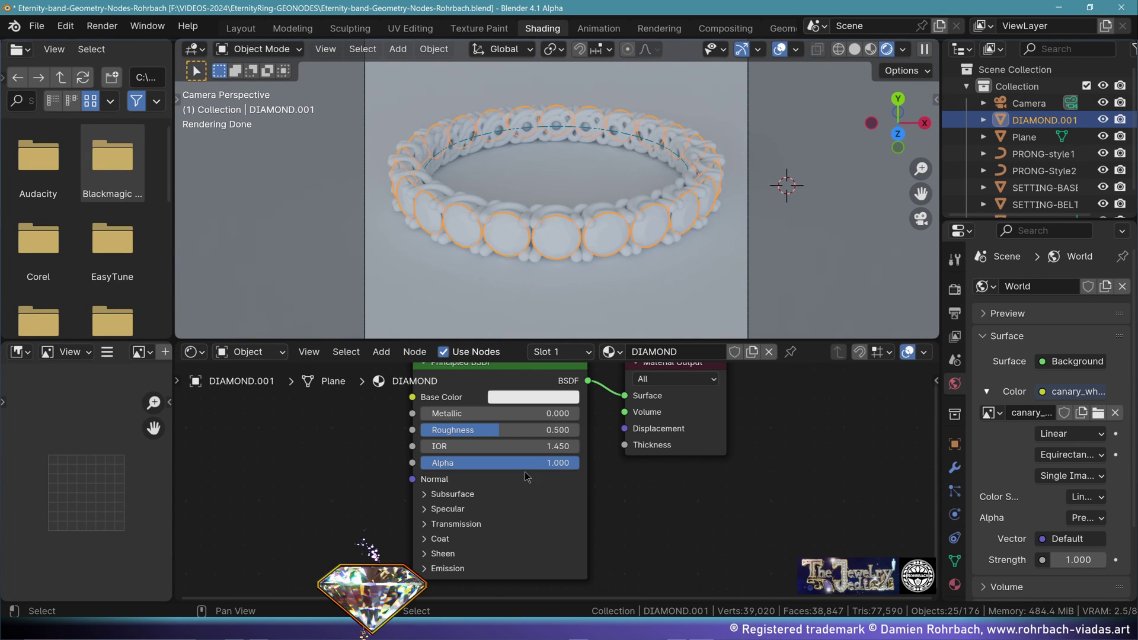
Set the DIAMOND material's Roughness to 0, IOR to 2.418 and Transmission Weight to 1.
left_click(529, 430)
type("0")
key("Return")
left_click(526, 445)
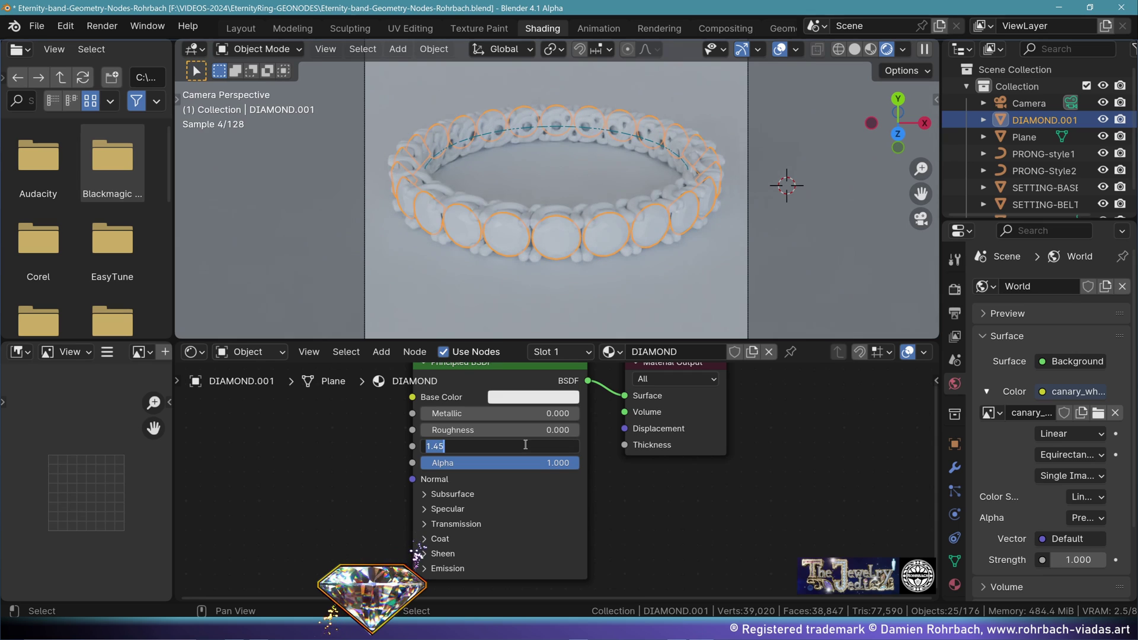
type("2.418")
key("Return")
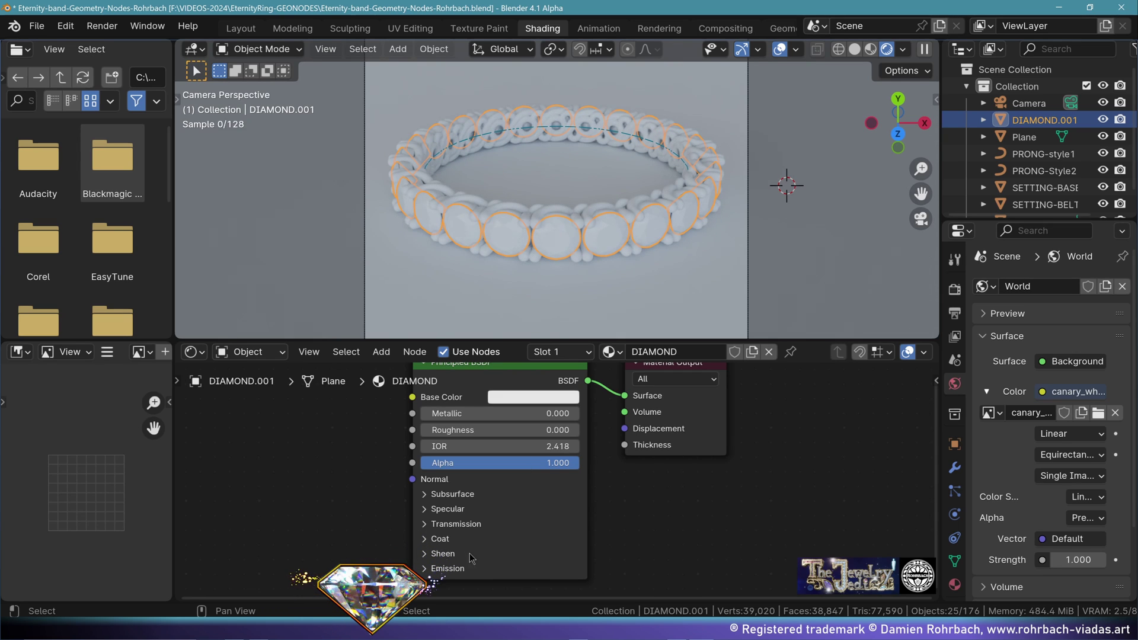
left_click(424, 523)
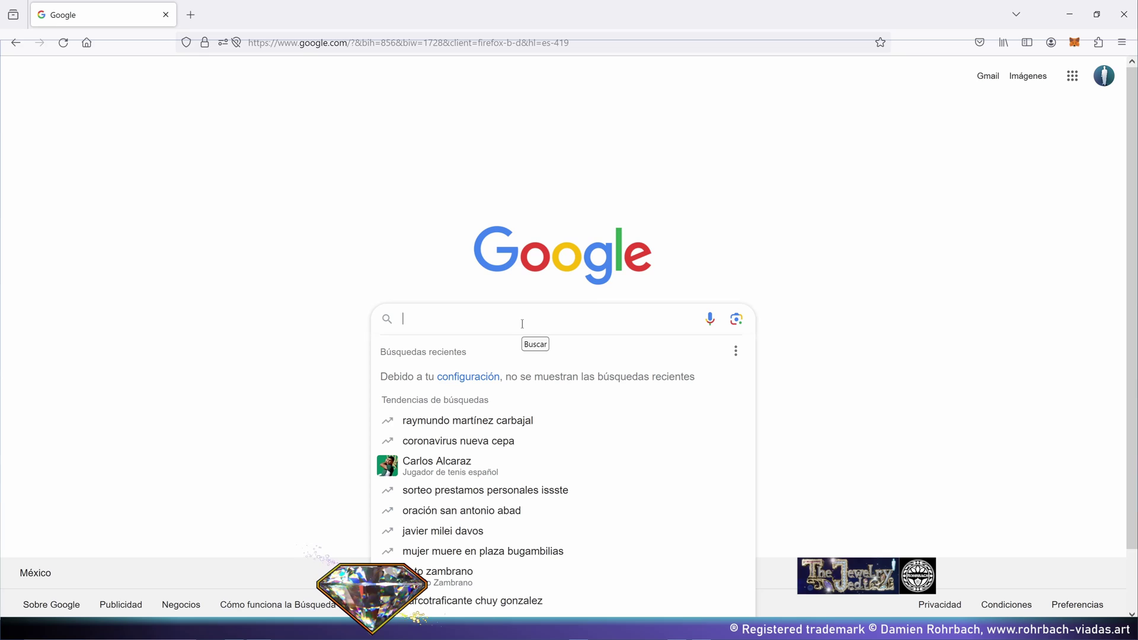
Search Google in the web browser for "faceted diamond" to find a reference image.
type("f")
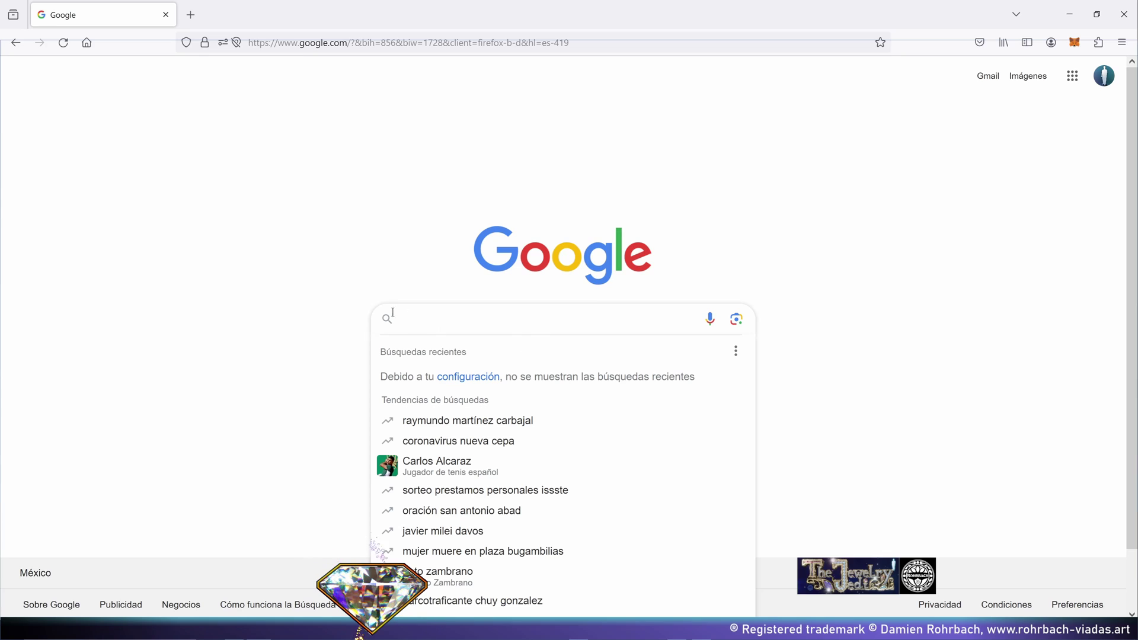
type("aceted d")
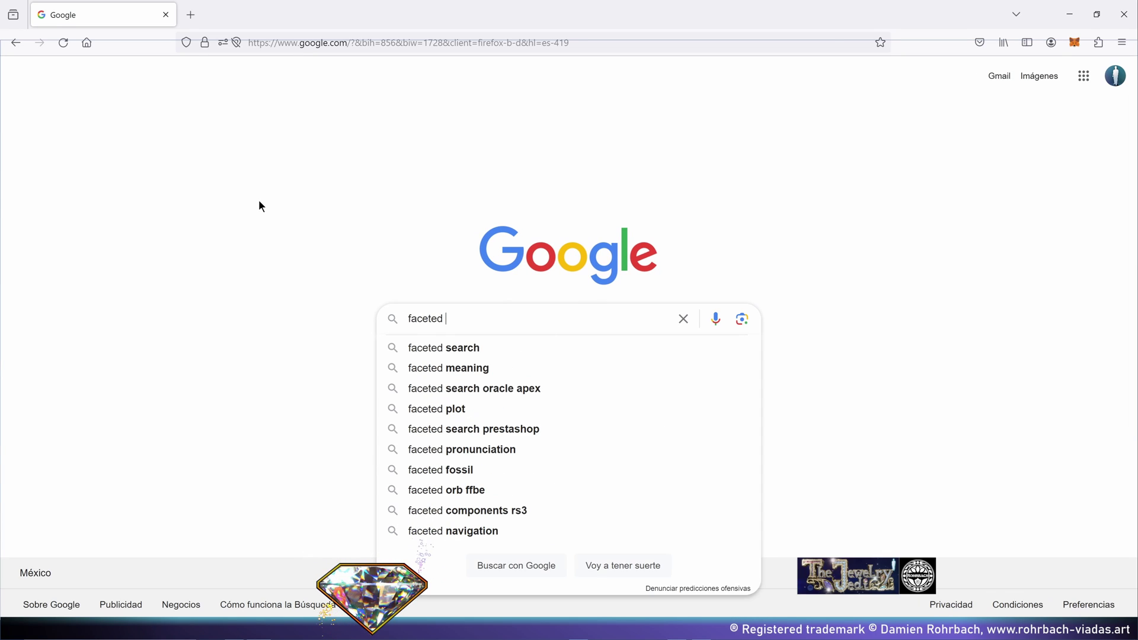
type("iamond")
key("Return")
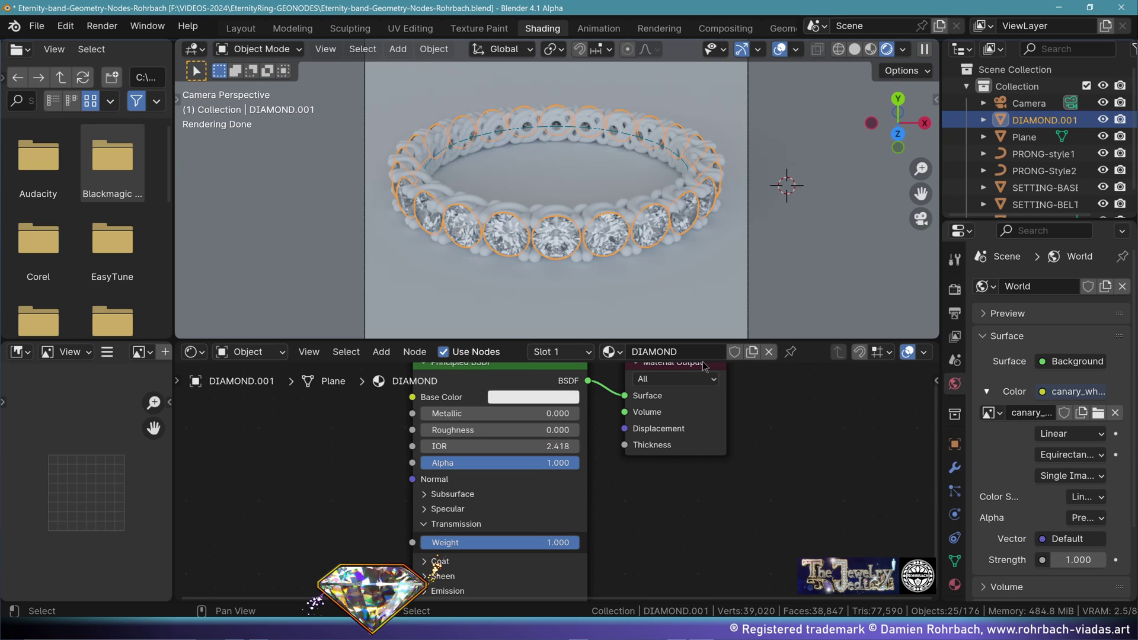
Add an Image Texture node with VS.png to the DIAMOND material and link its Color to the Principled BSDF Base Color.
left_click(409, 355)
left_click(381, 352)
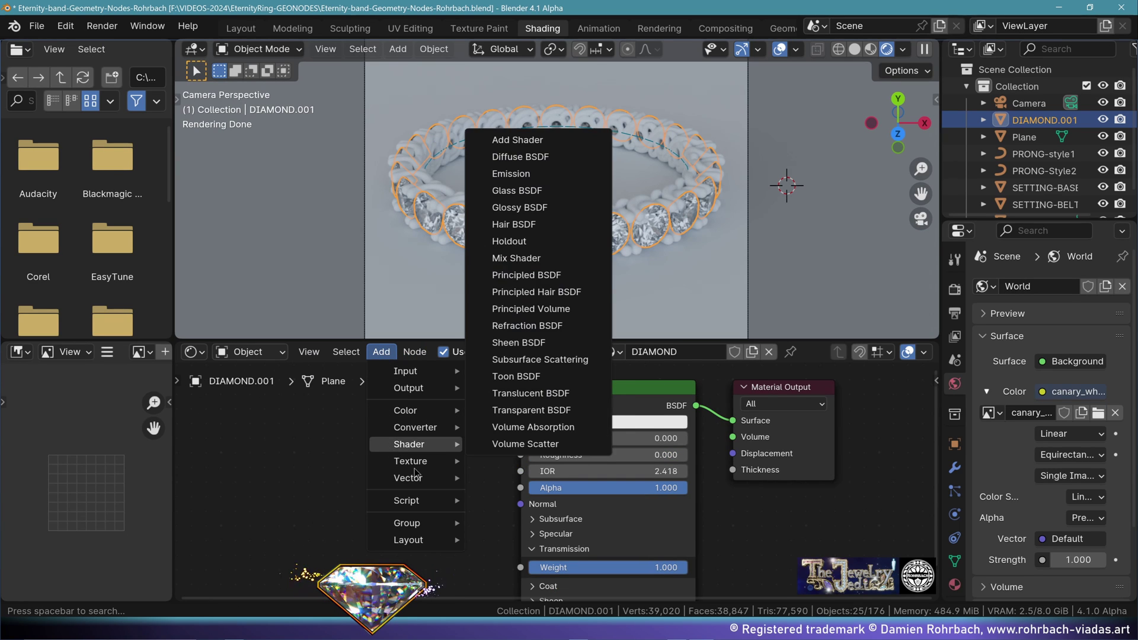
mouse_move(417, 477)
left_click(509, 343)
left_click(282, 422)
left_click_drag(462, 449, 519, 422)
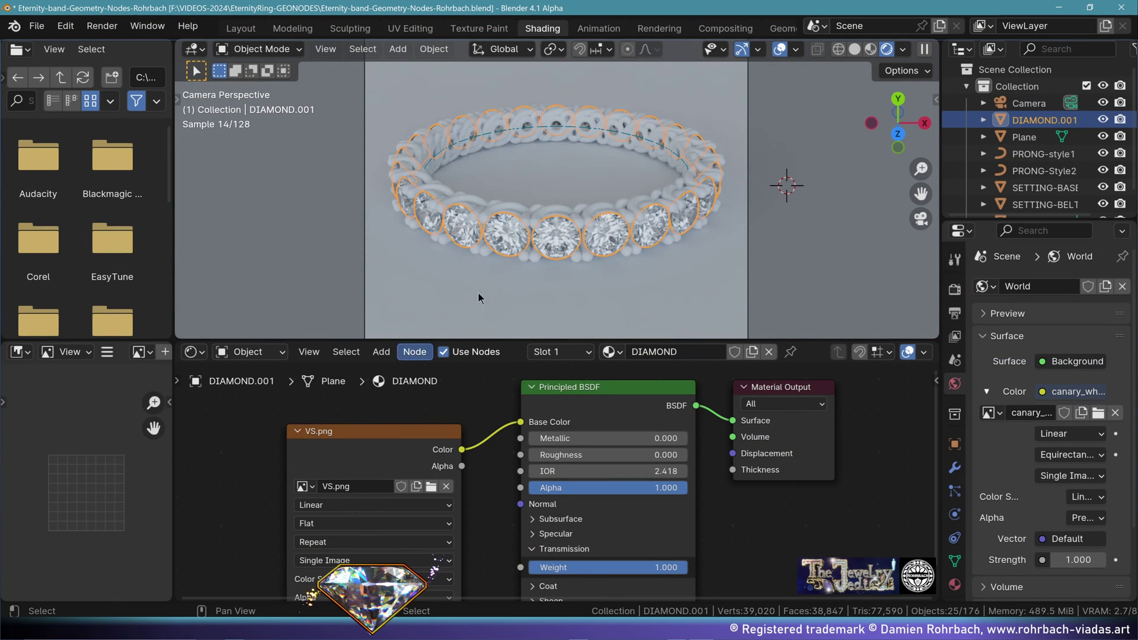
Set the VS.png texture to Cubic interpolation and Box projection with a Blend of 1.
left_click_drag(336, 431, 288, 408)
left_click(288, 501)
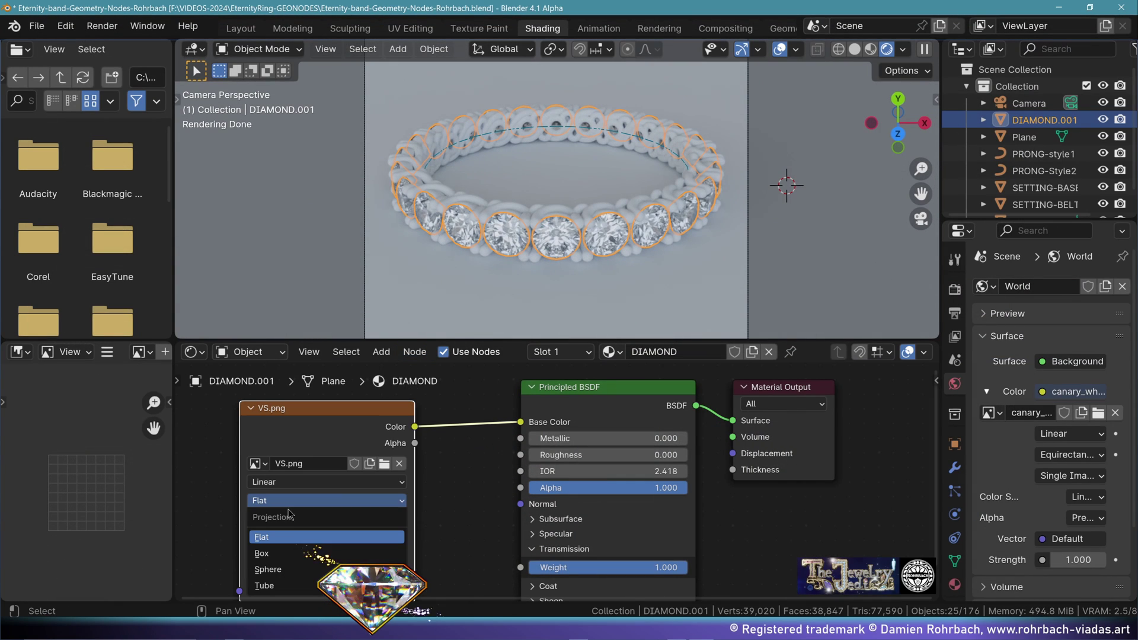
left_click(283, 552)
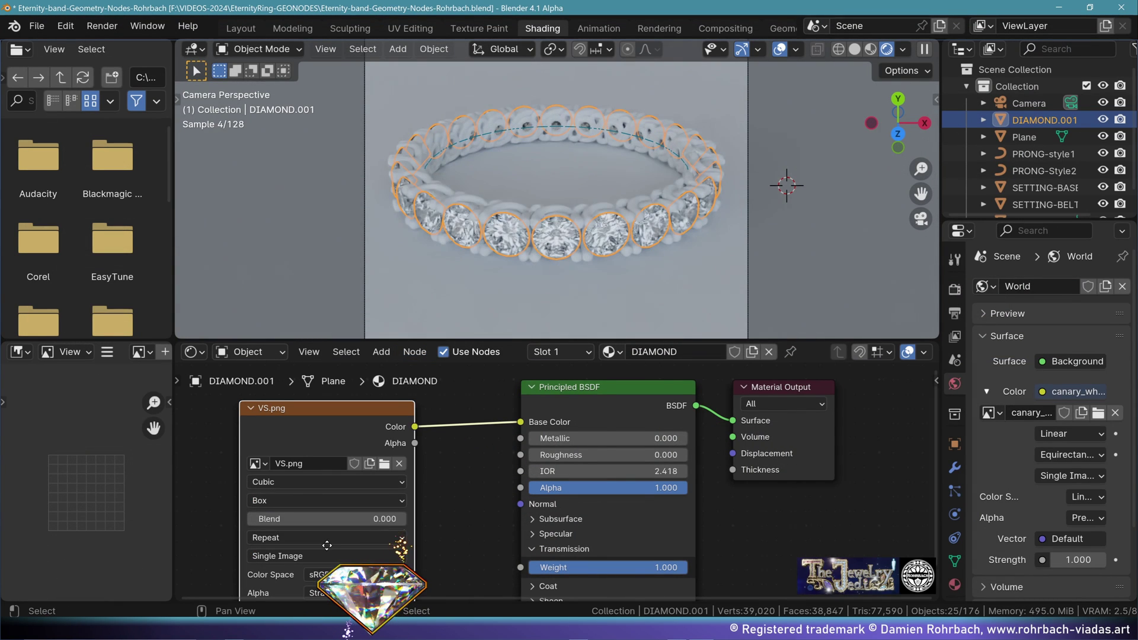
middle_click_drag(331, 523, 420, 493)
left_click_drag(421, 493, 468, 493)
Add a Texture Coordinate node and link its Generated output to the VS.png texture's Vector input.
left_click(381, 351)
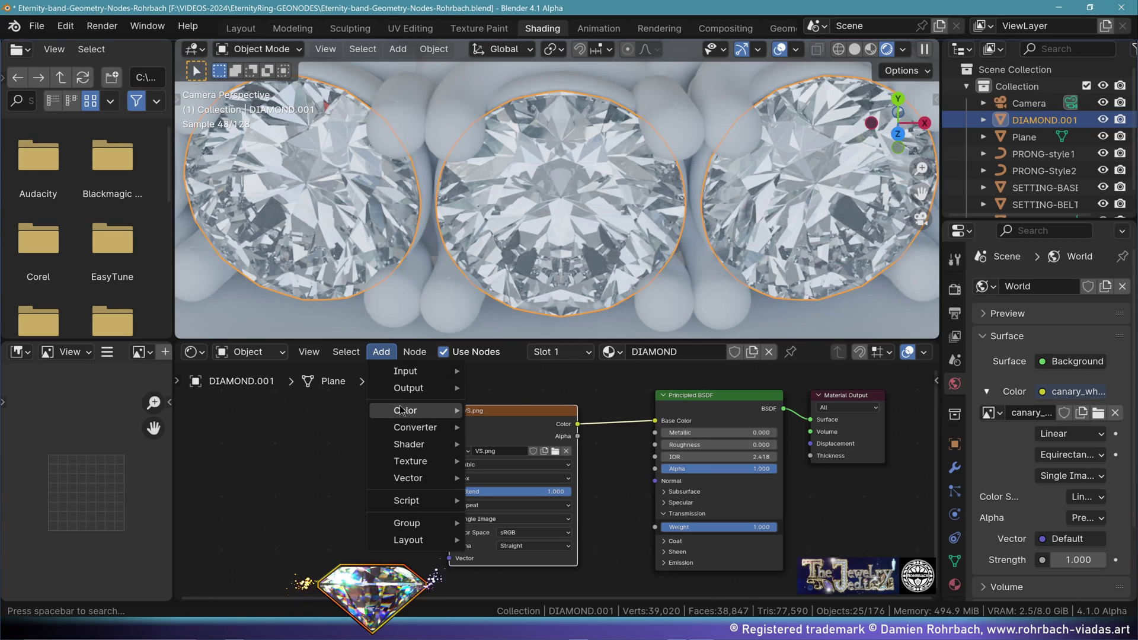
mouse_move(405, 370)
left_click(533, 302)
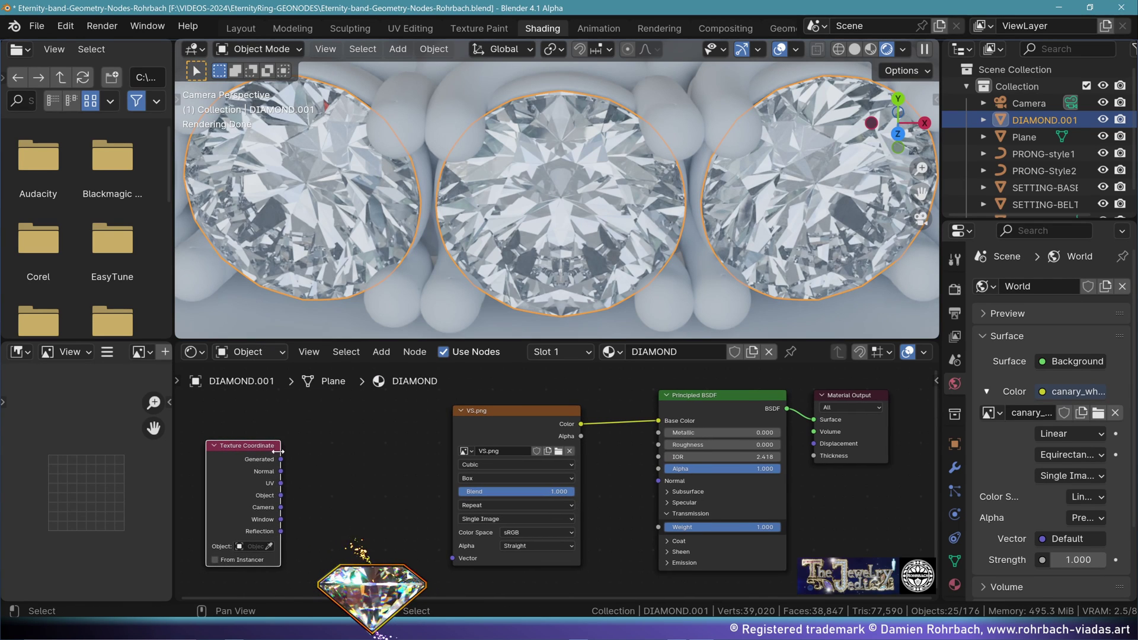
left_click(275, 430)
left_click_drag(311, 440, 452, 557)
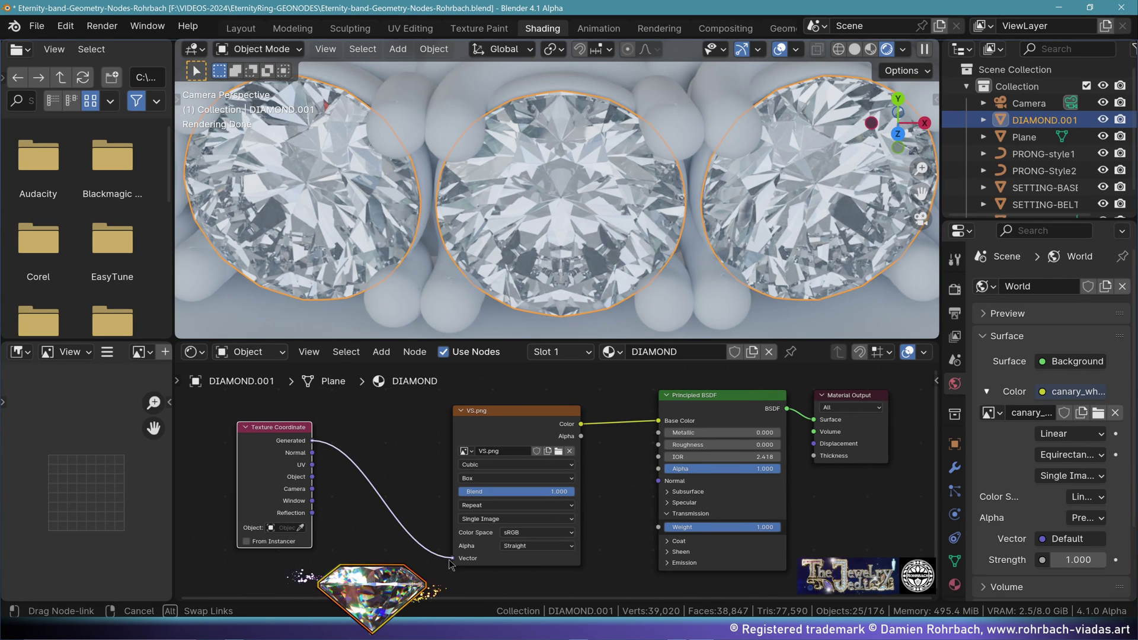
Insert a Mapping node between the Texture Coordinate node and the VS.png texture.
left_click(381, 351)
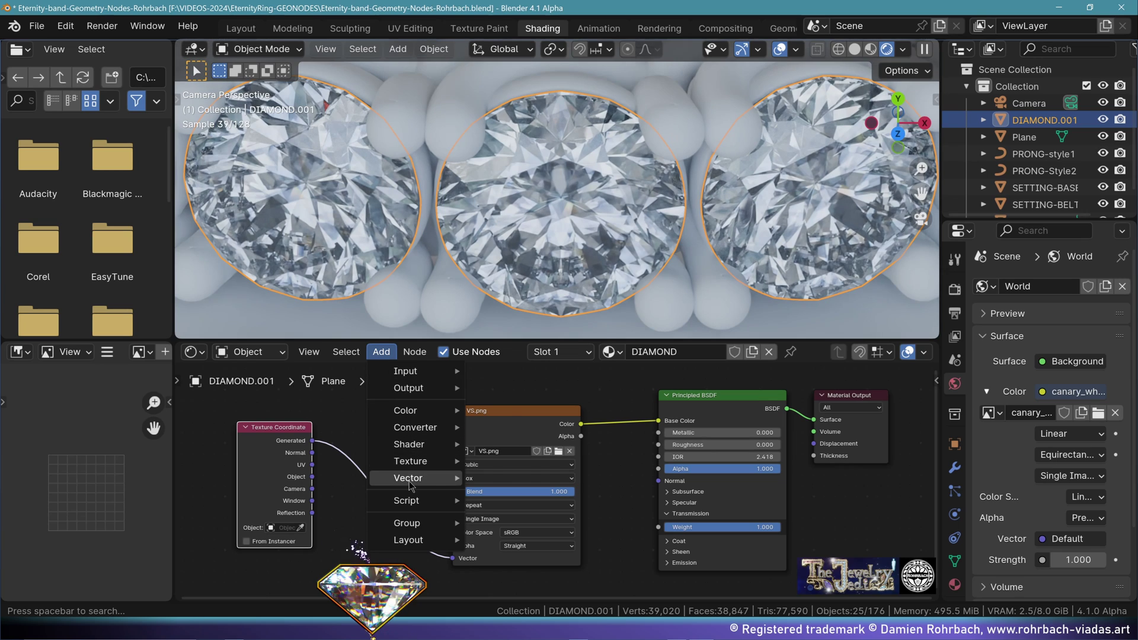
mouse_move(427, 478)
left_click(510, 376)
left_click(413, 427)
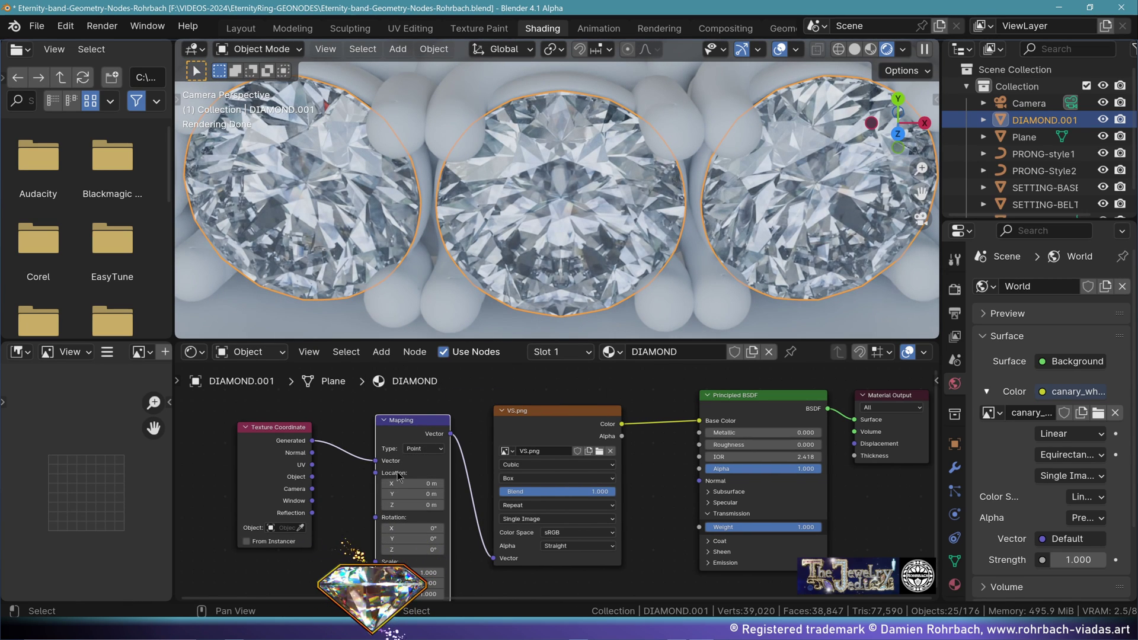
In the World shader, insert a Hue/Saturation/Value node between the environment texture and Background, with Saturation 0.2.
left_click(249, 355)
left_click(252, 411)
left_click(381, 352)
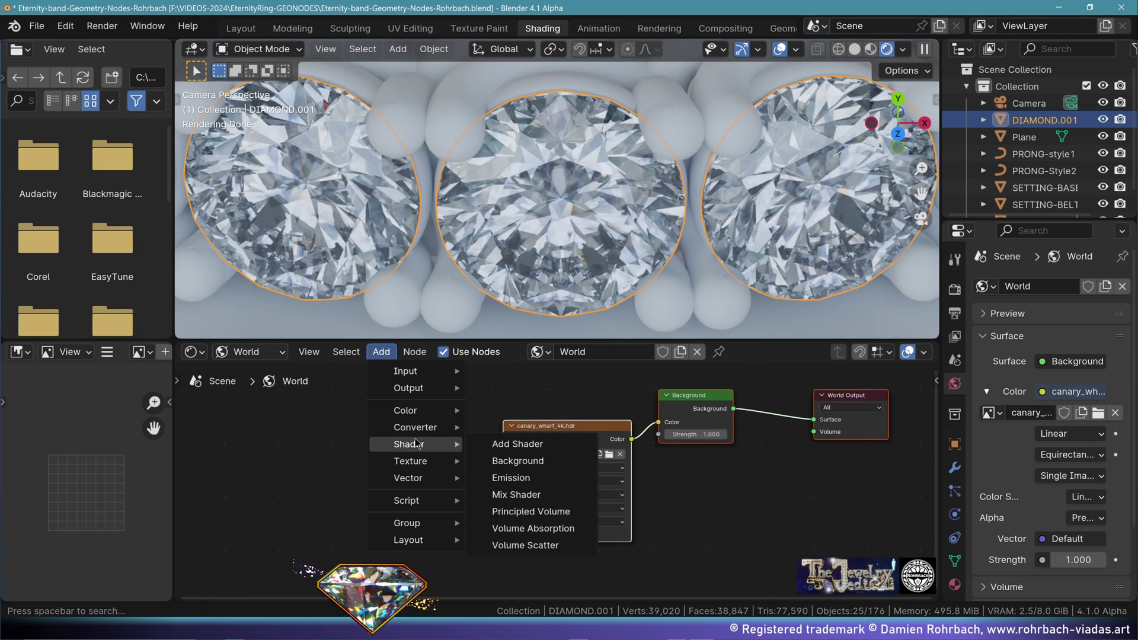
mouse_move(424, 413)
left_click(538, 443)
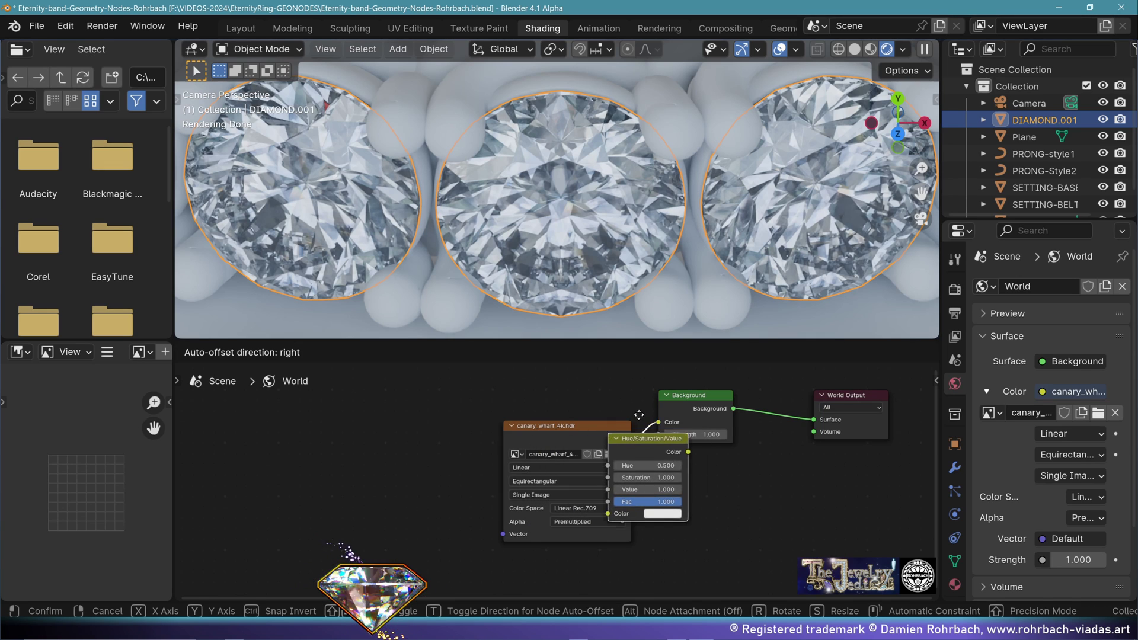
left_click(714, 450)
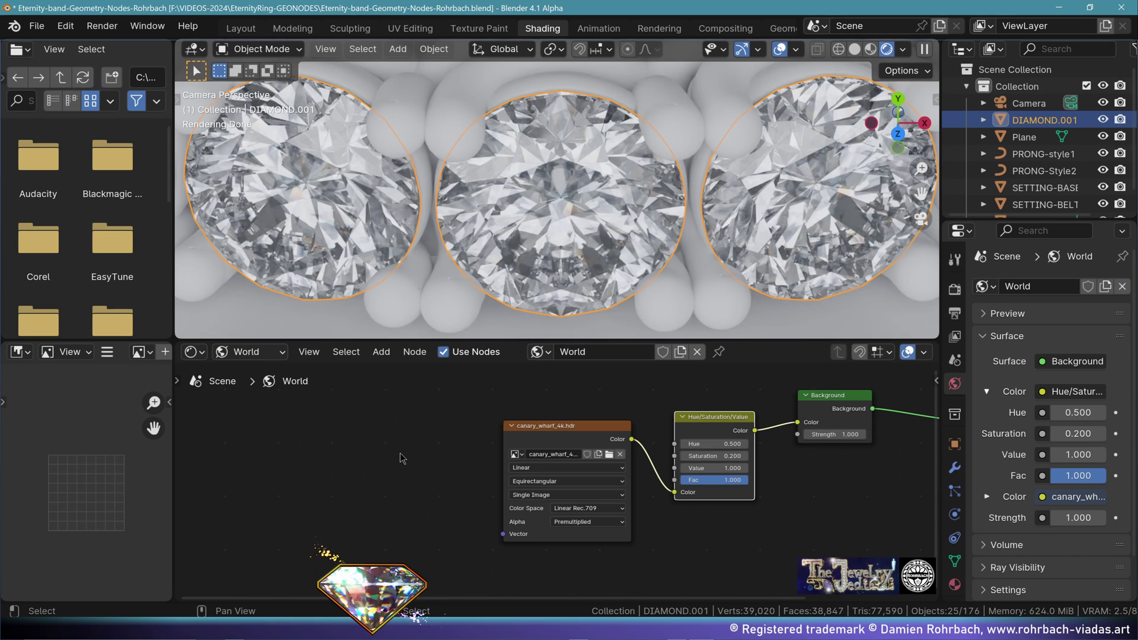
Return to the DIAMOND material and insert a Hue/Saturation/Value node with Saturation 2 between VS.png and the Principled BSDF Base Color.
left_click(249, 352)
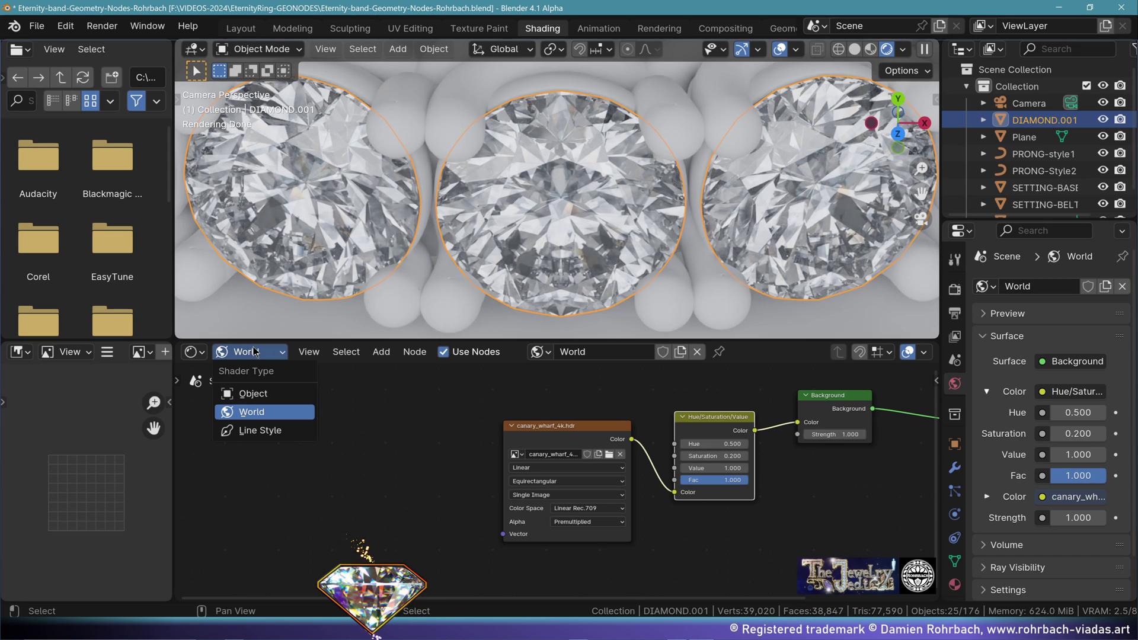
left_click(261, 392)
middle_click_drag(399, 433, 379, 403)
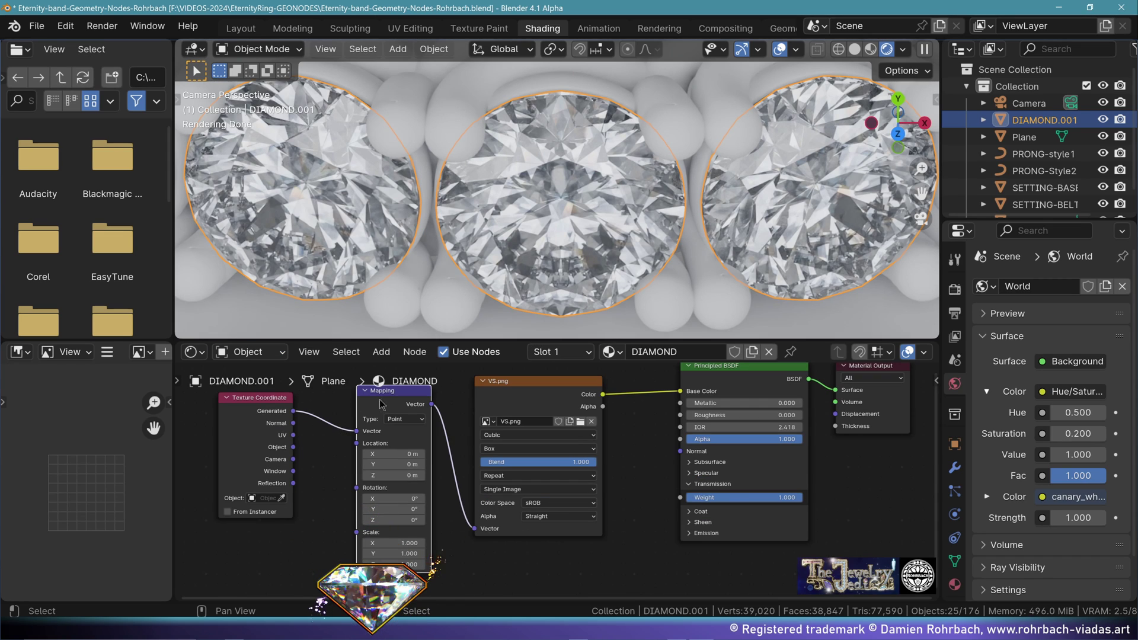
left_click(381, 352)
mouse_move(403, 409)
left_click(533, 443)
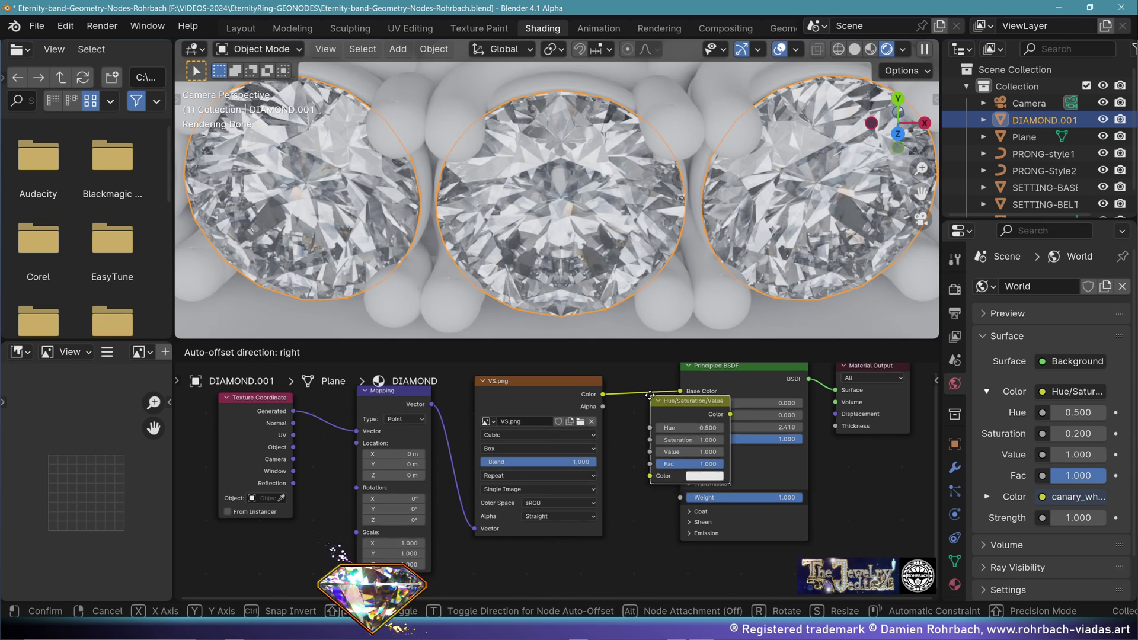
left_click(646, 389)
middle_click_drag(703, 448, 518, 455)
scroll(519, 455, "up", 4)
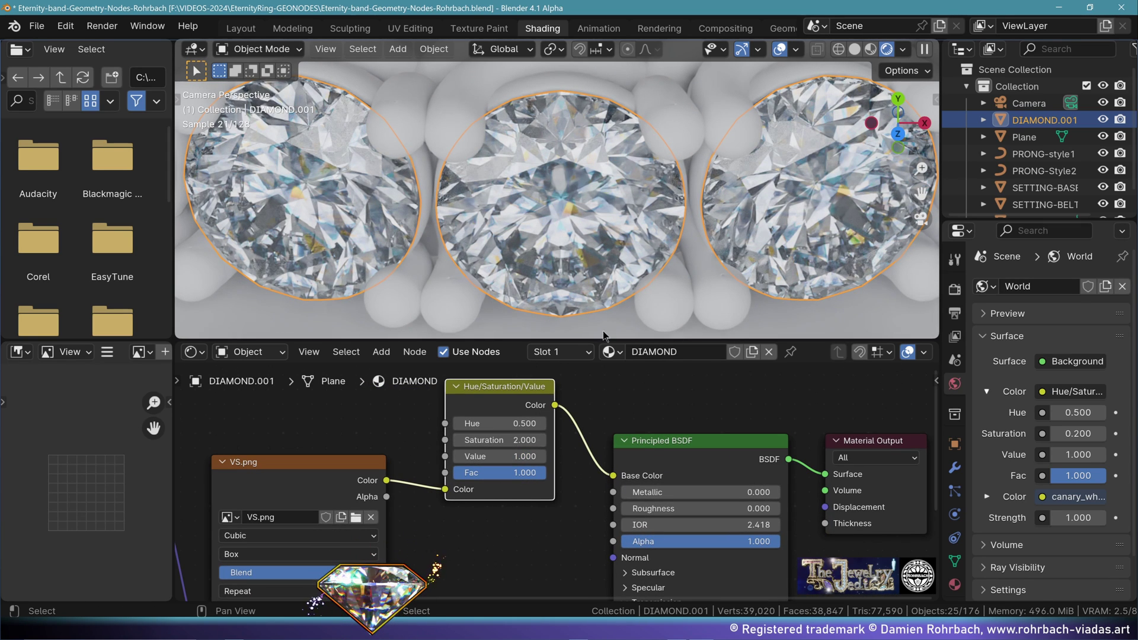
Select the PRONG-Style2 object and create a new material for it named WHITE GOLD.
scroll(692, 214, "down", 5)
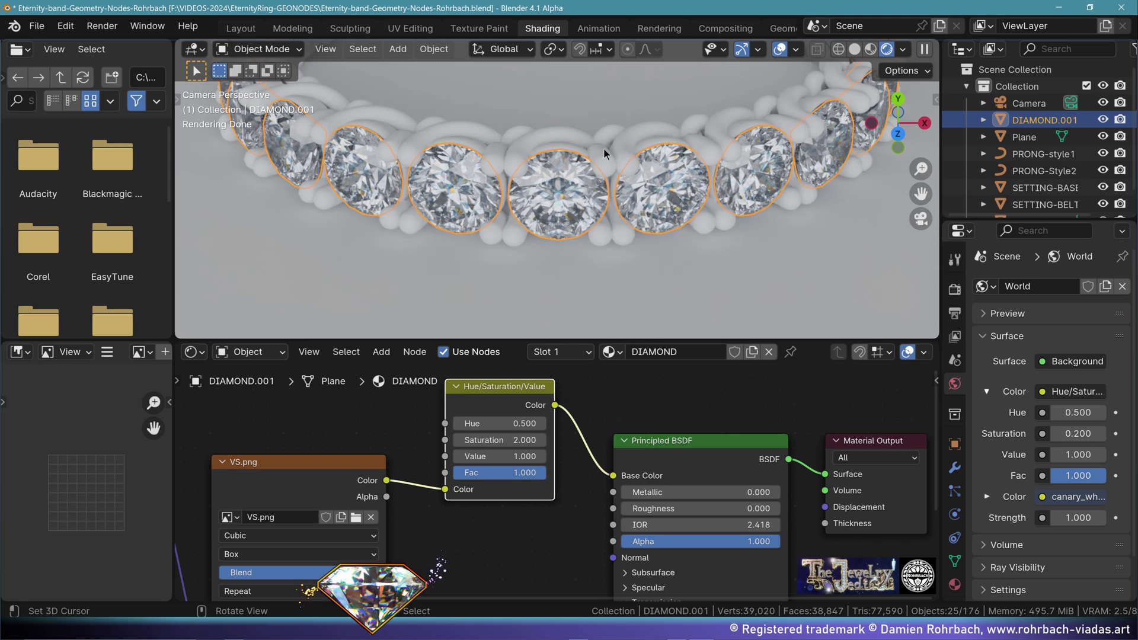
left_click(603, 148)
middle_click_drag(664, 211, 594, 374)
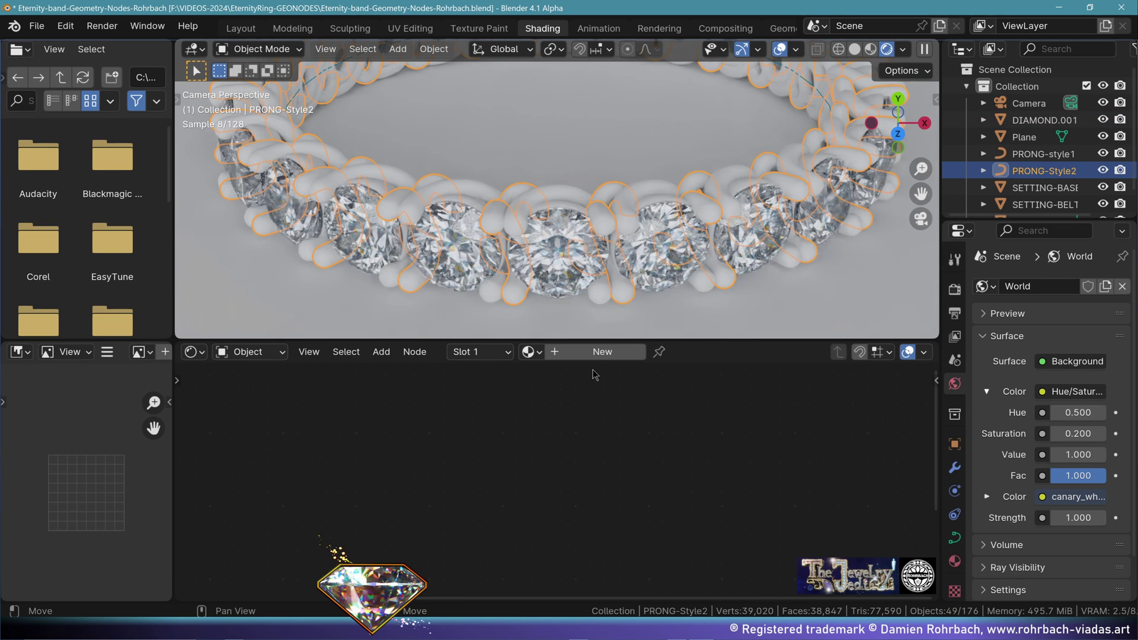
left_click(598, 351)
double_click(652, 351)
type("WHITE GOLD")
key("Return")
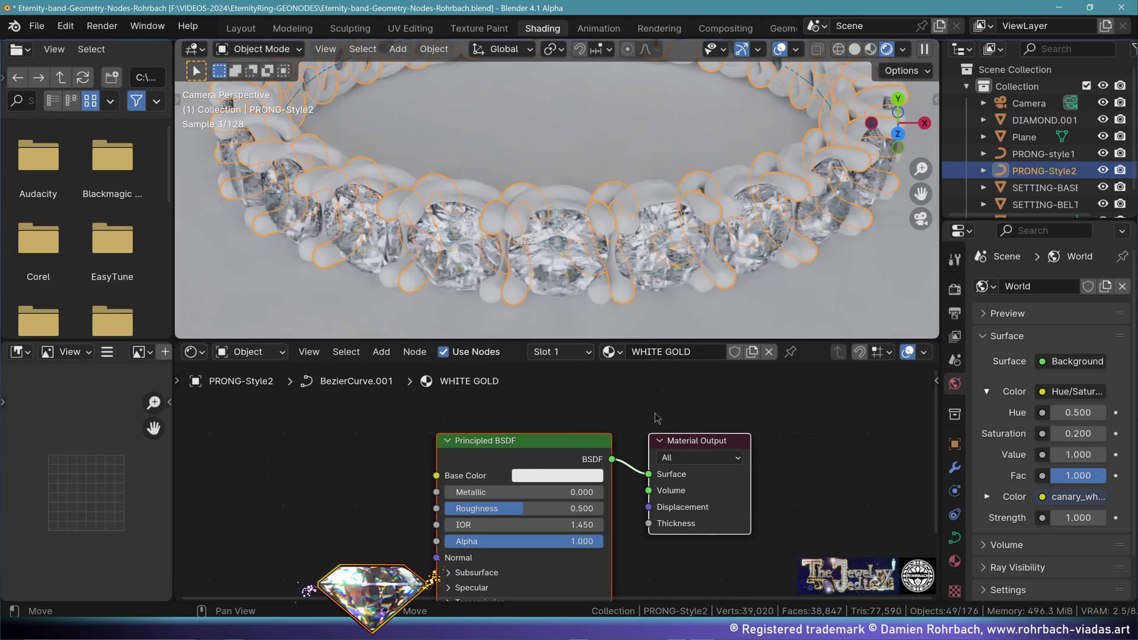
Set the WHITE GOLD Principled BSDF to Metallic 1 and Roughness 0.05.
middle_click_drag(657, 417, 677, 370)
double_click(584, 444)
type("1")
key("Return")
double_click(581, 461)
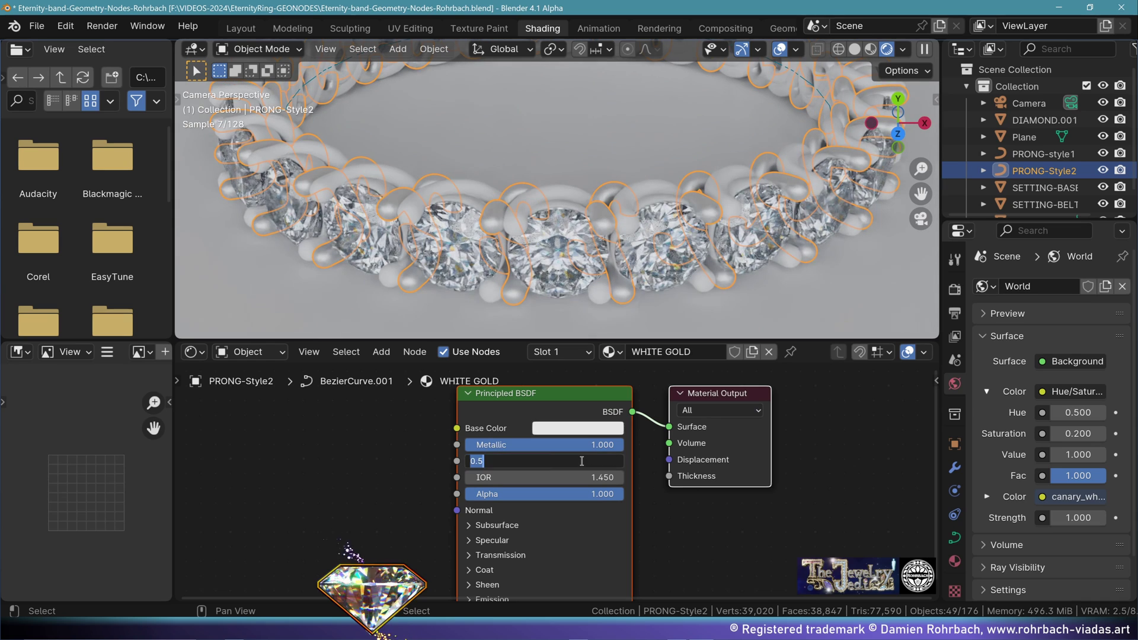
type("0.05")
key("Return")
Add a Voronoi Texture node to WHITE GOLD and connect its Color output to the Principled BSDF Normal input.
middle_click_drag(581, 461, 622, 435)
left_click(381, 351)
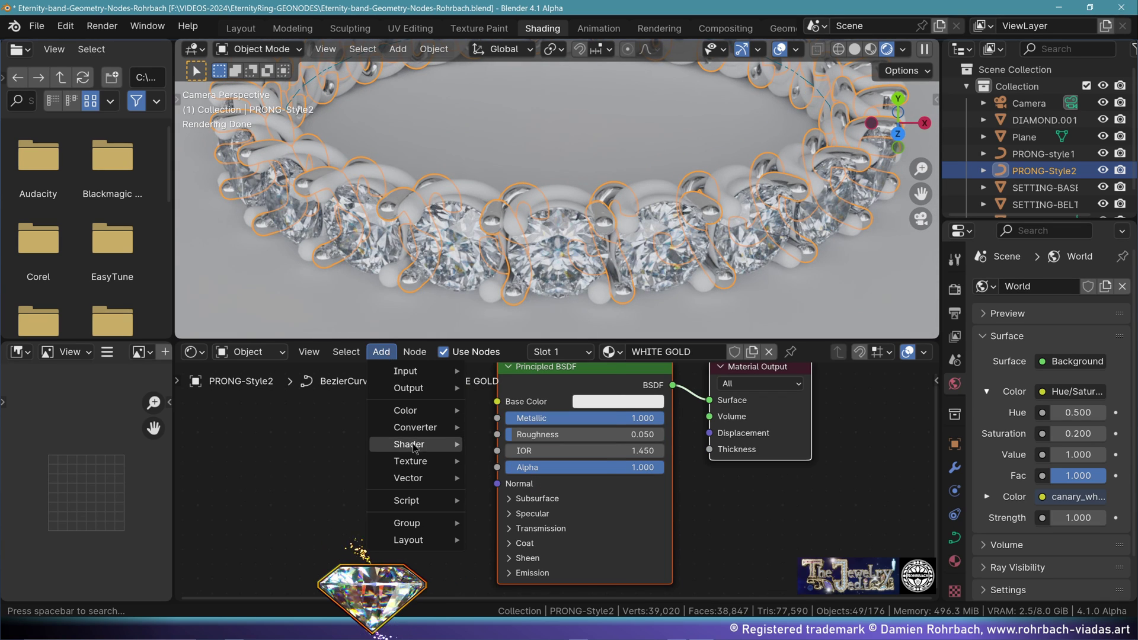
mouse_move(410, 461)
left_click(540, 428)
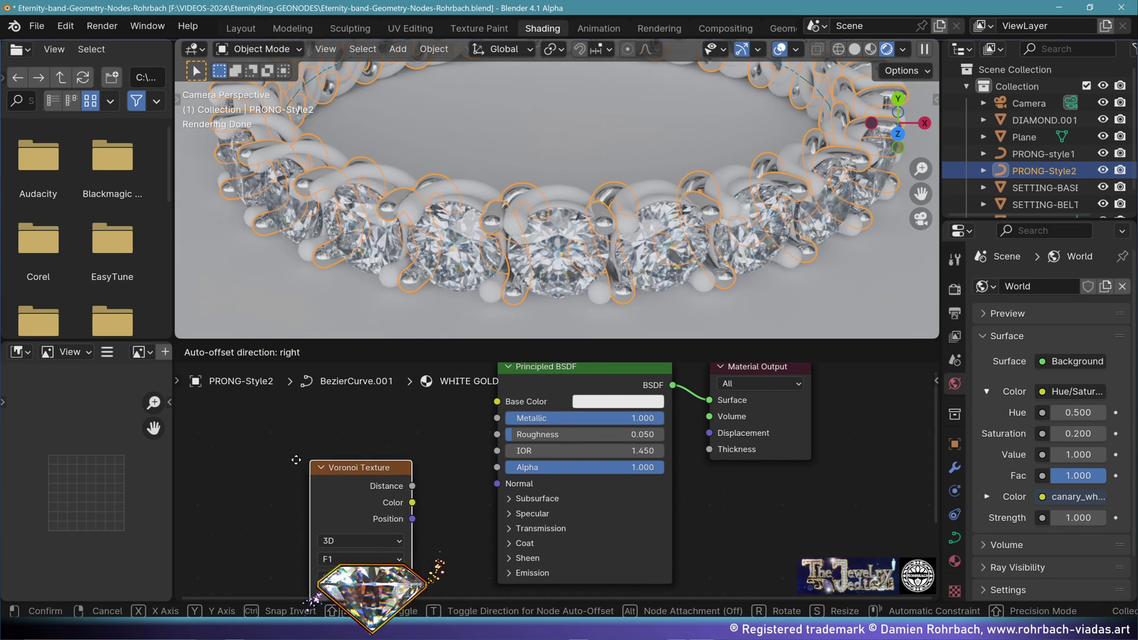
left_click(277, 460)
left_click_drag(393, 502, 496, 484)
Insert a Bump node between the Voronoi Texture and the Principled BSDF Normal, feeding the Voronoi Color into Height.
left_click(381, 351)
mouse_move(406, 474)
left_click(496, 338)
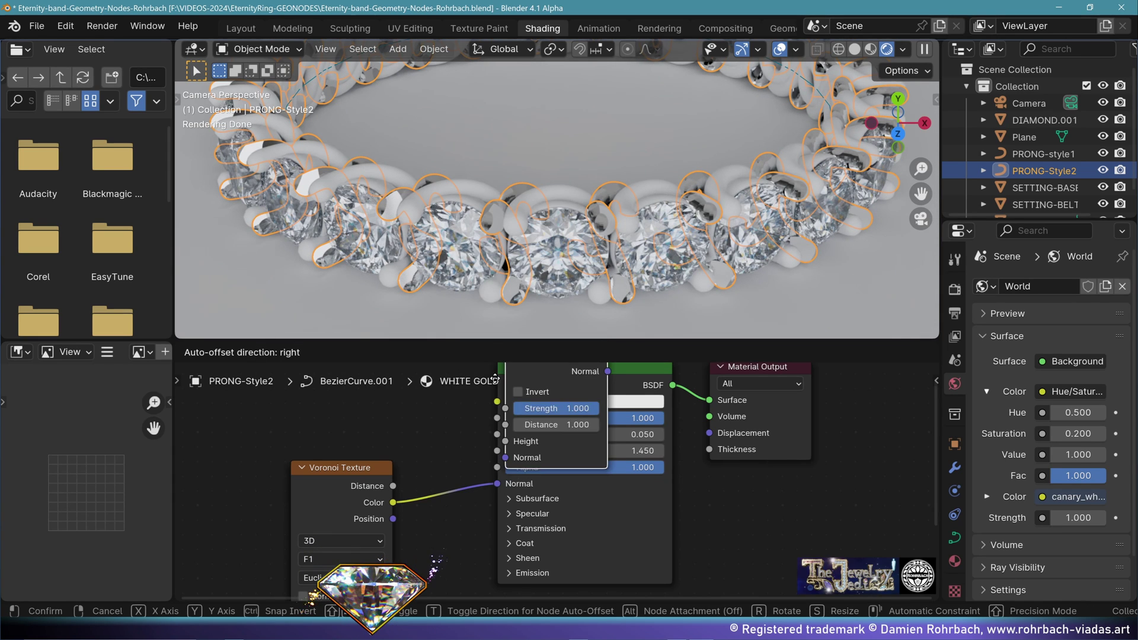
left_click(457, 473)
left_click_drag(465, 534, 466, 534)
Add a Texture Coordinate node and connect its Generated output to the Voronoi Texture Vector input.
scroll(466, 534, "down", 2)
left_click(381, 351)
mouse_move(405, 371)
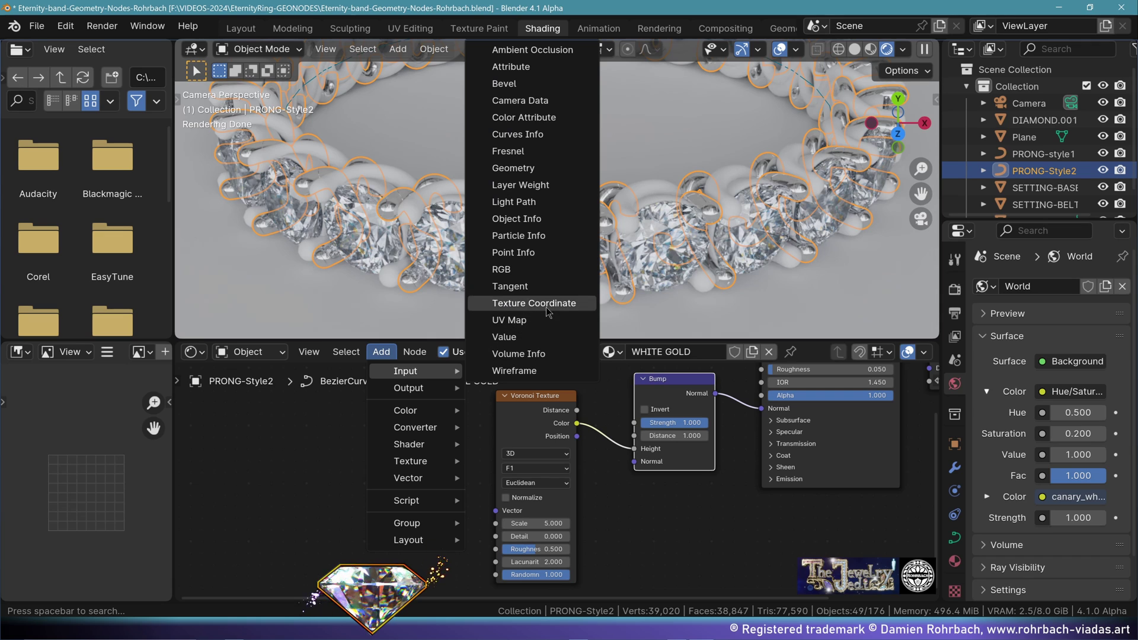
left_click(534, 303)
left_click(340, 468)
left_click_drag(382, 479, 497, 511)
Insert a Mapping node between the Texture Coordinate node and the Voronoi Texture.
left_click(381, 352)
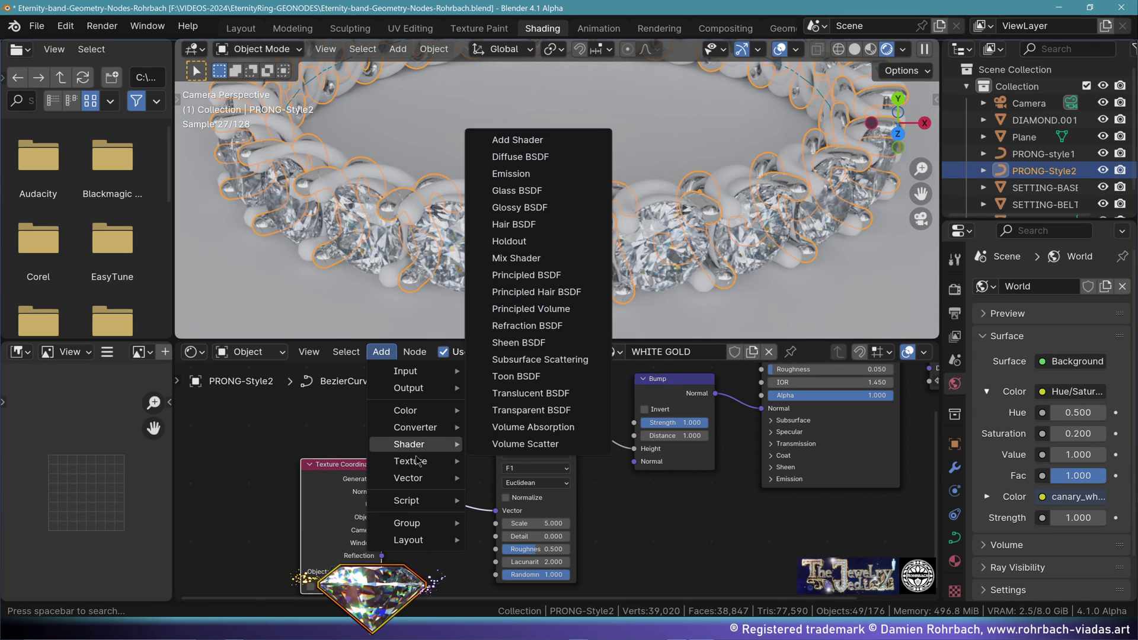
mouse_move(408, 478)
left_click(510, 379)
left_click(483, 451)
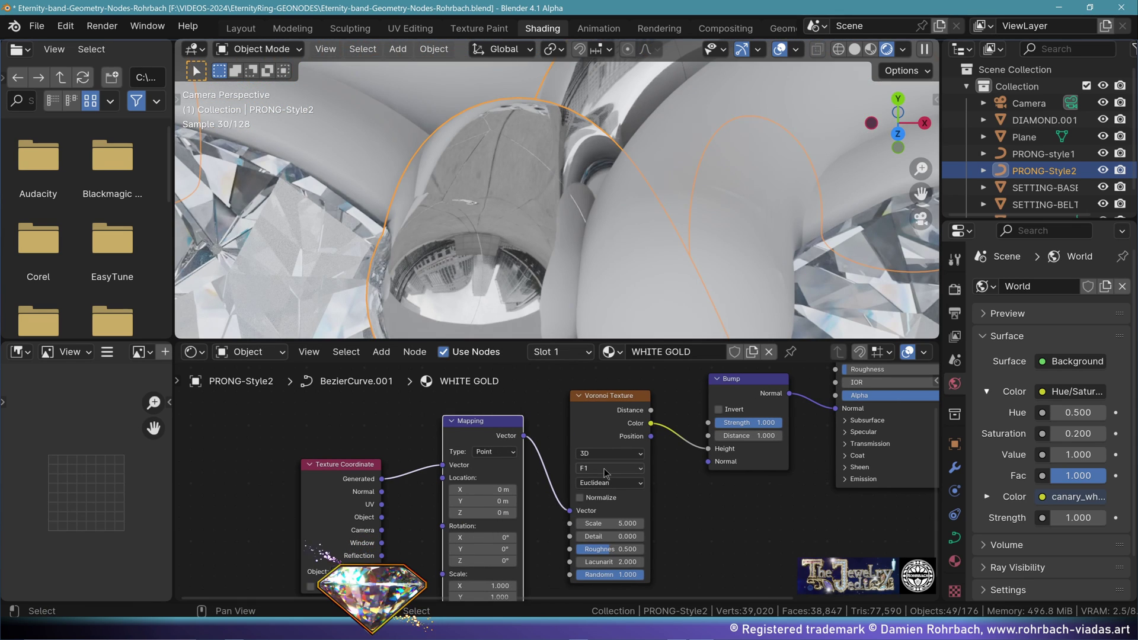
Change the Voronoi Texture feature to Smooth F1 and set its Scale to 50.
left_click(604, 468)
left_click(592, 520)
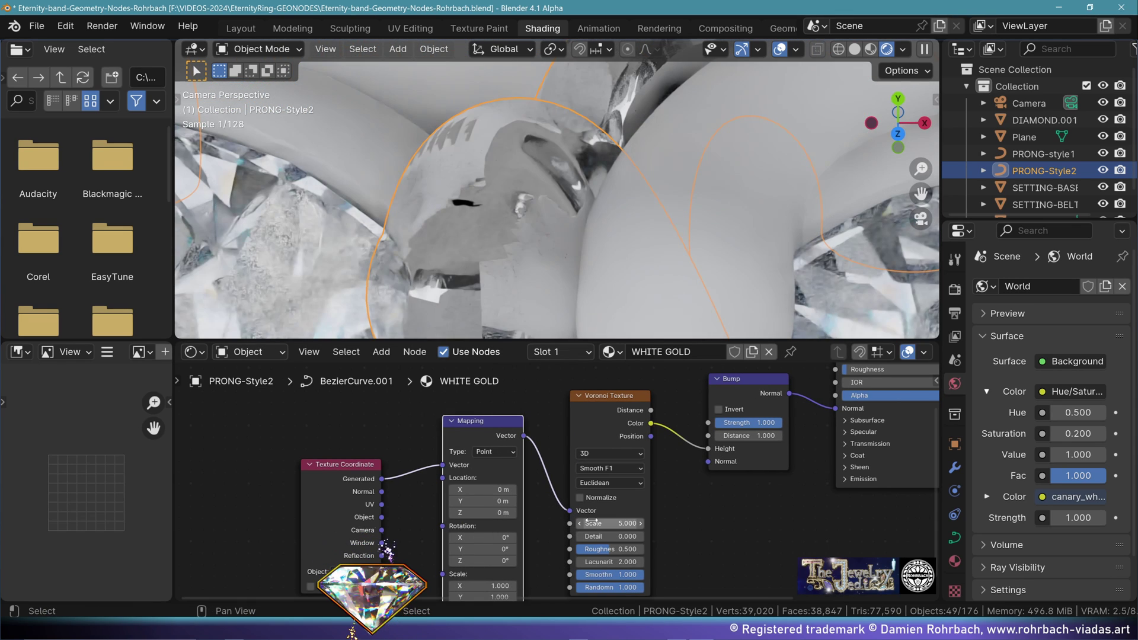
middle_click_drag(674, 519, 699, 470)
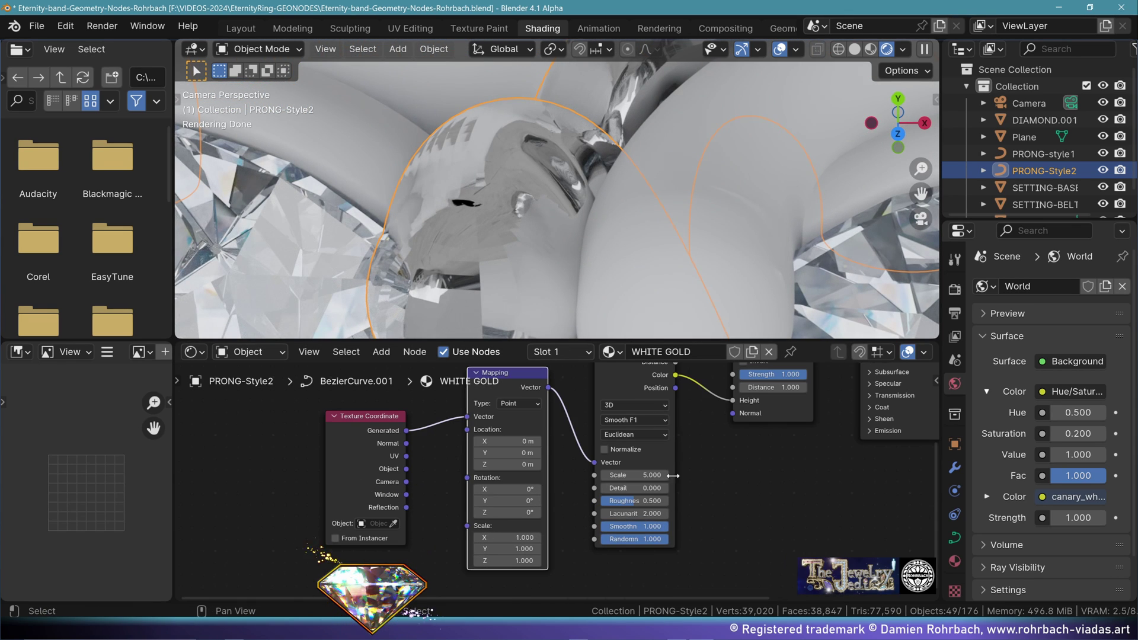
left_click(647, 476)
type("50")
key("Return")
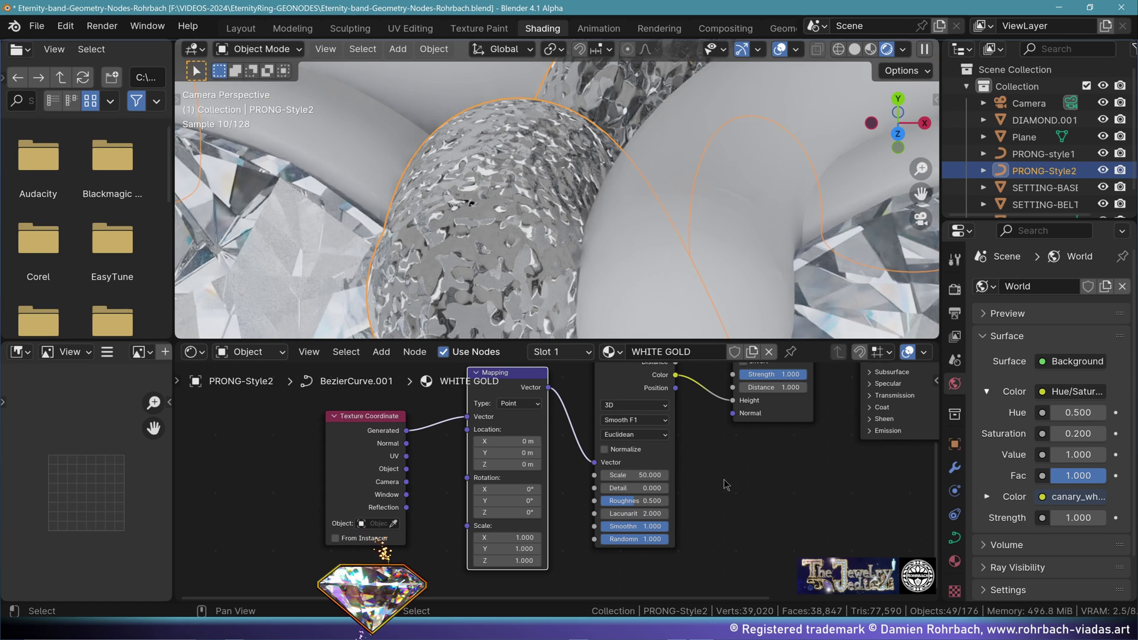
Set the Bump node's Strength to 0.05.
middle_click_drag(729, 481, 656, 508)
double_click(693, 401)
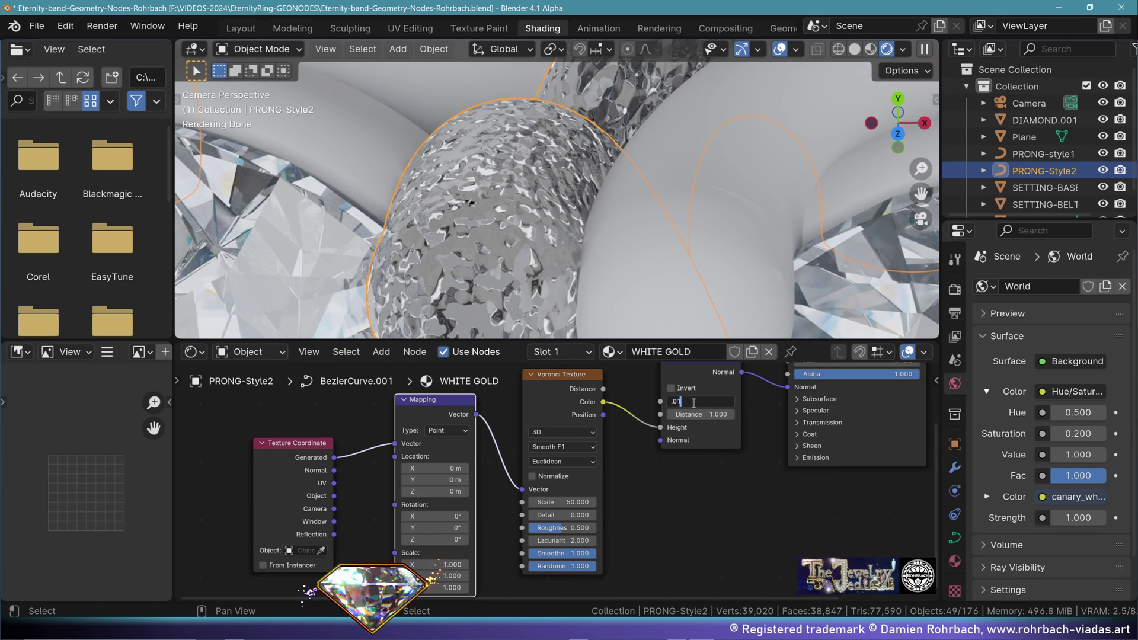
type(".05")
key("Return")
scroll(626, 225, "down", 7)
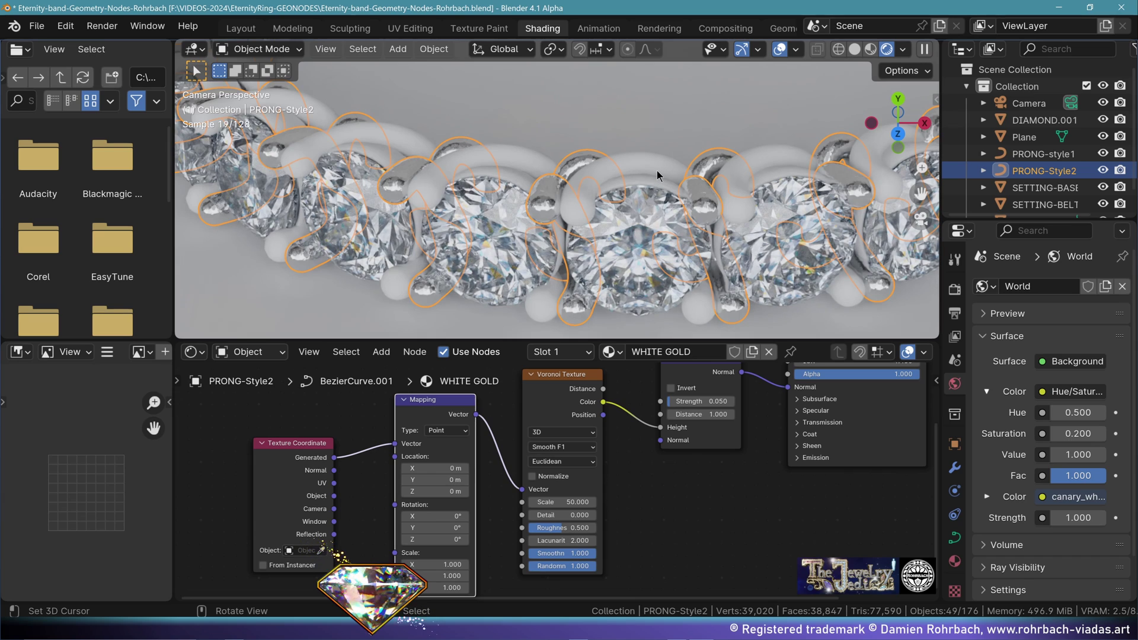
Assign the WHITE GOLD material to SETTING-BASE and link its materials to the other selected prong and setting objects.
right_click(656, 170)
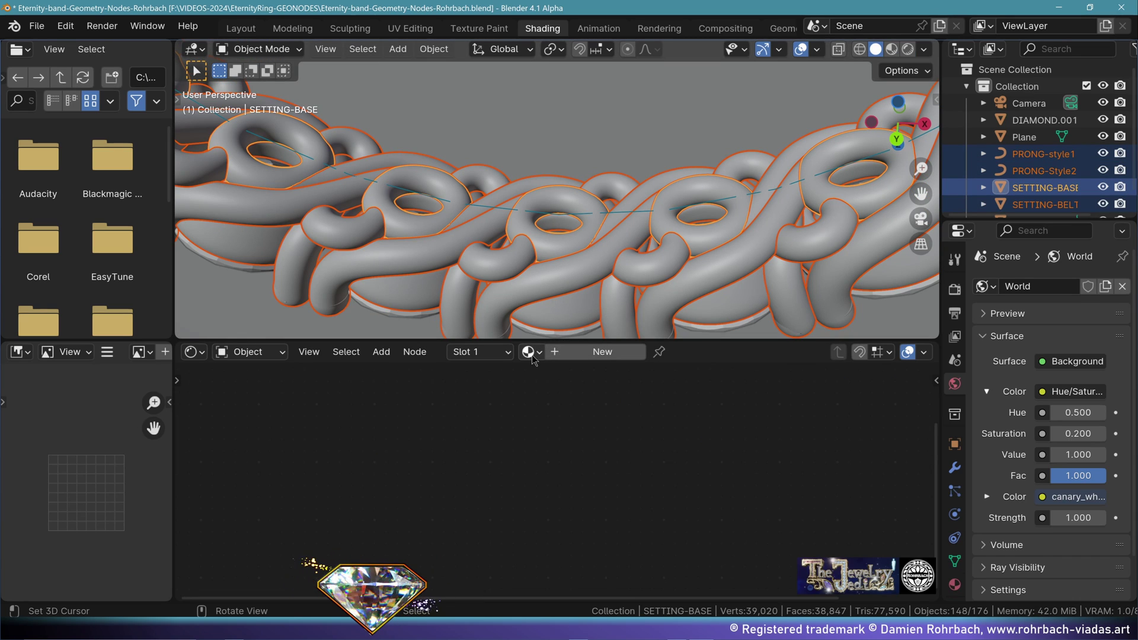
left_click(530, 352)
left_click(569, 393)
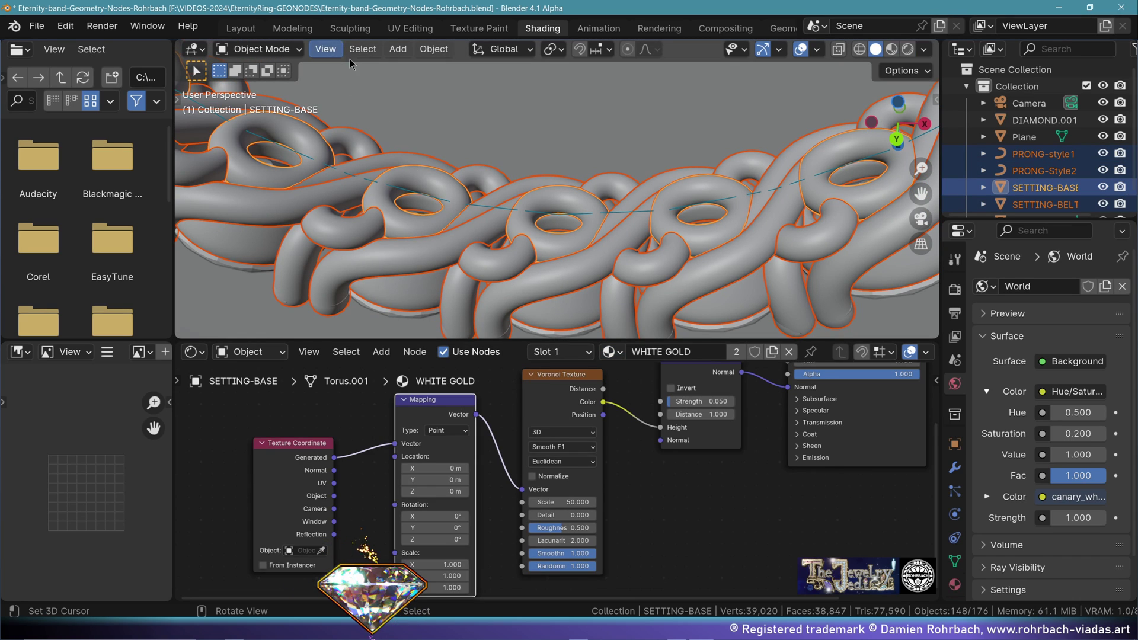
left_click(433, 49)
mouse_move(491, 403)
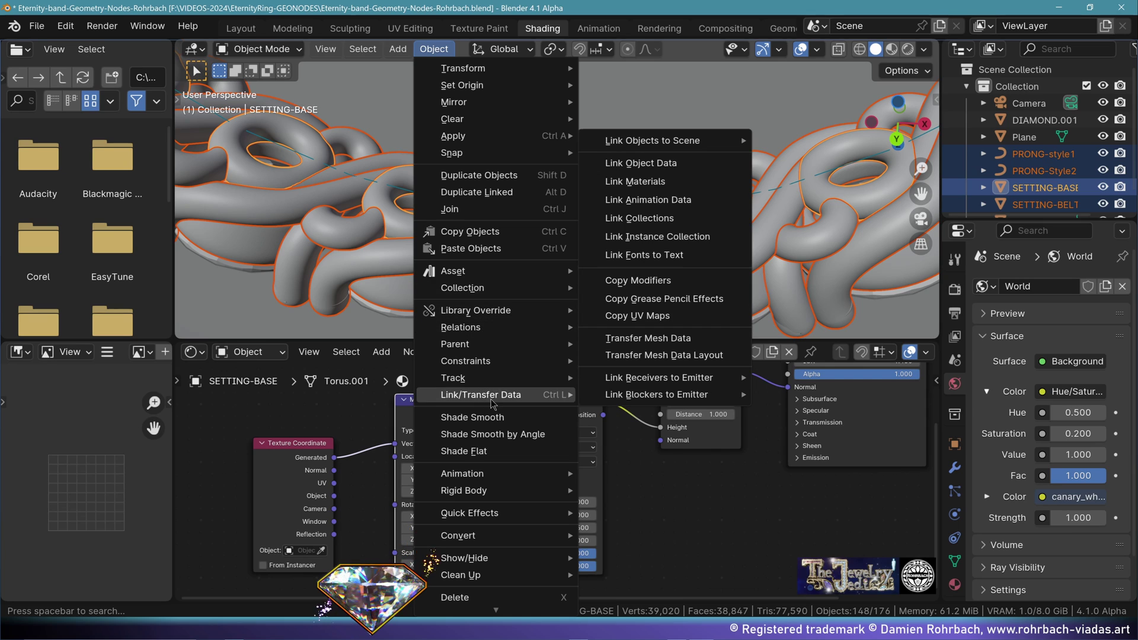
left_click(632, 184)
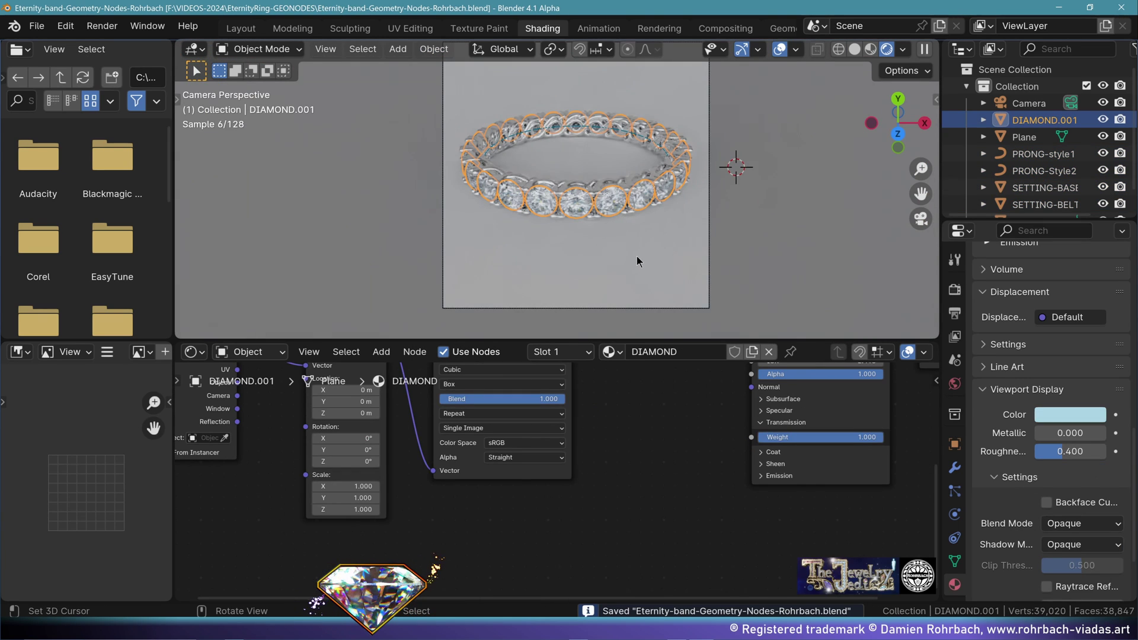
Select the floor plane and rename its material FLOOR.
left_click(639, 255)
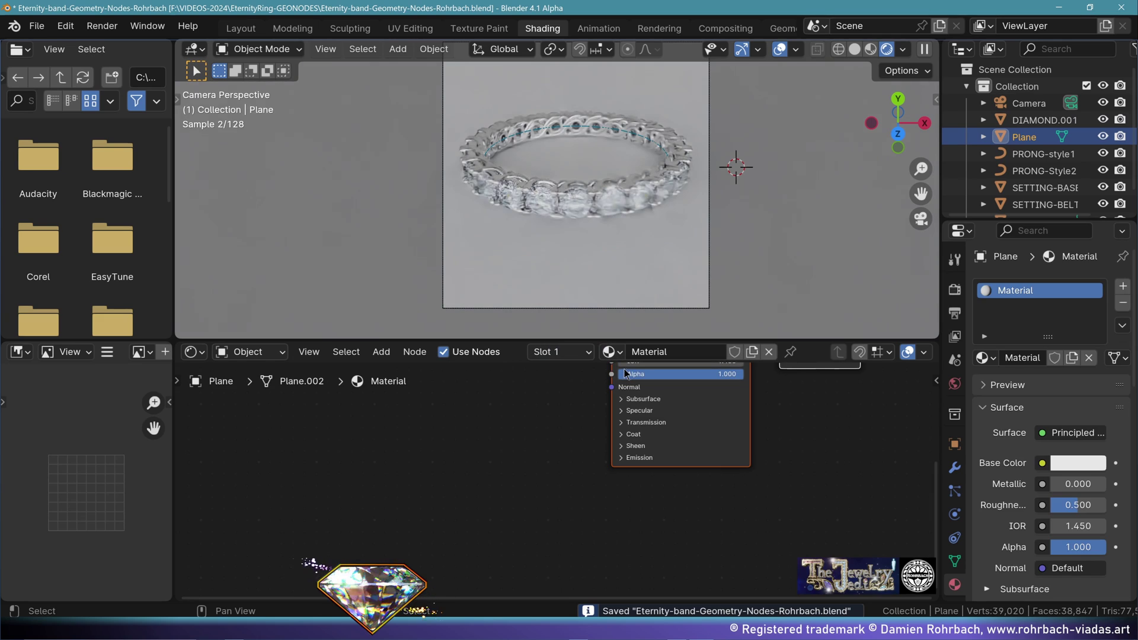
double_click(678, 352)
type("FLOOR")
key("Return")
Set the FLOOR material's Metallic to 1.
middle_click_drag(675, 369, 565, 462)
scroll(566, 462, "up", 3)
double_click(564, 418)
type("1")
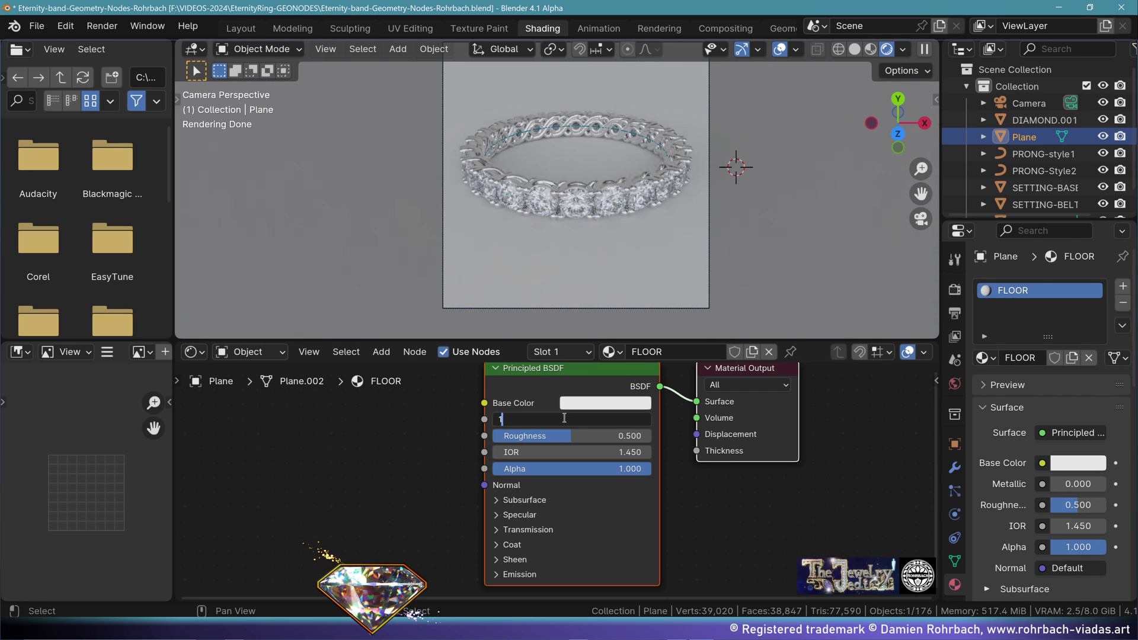
key("Return")
Set the FLOOR Base Color to RGB 0.01 in all three channels and its Roughness to 0.3.
left_click(577, 403)
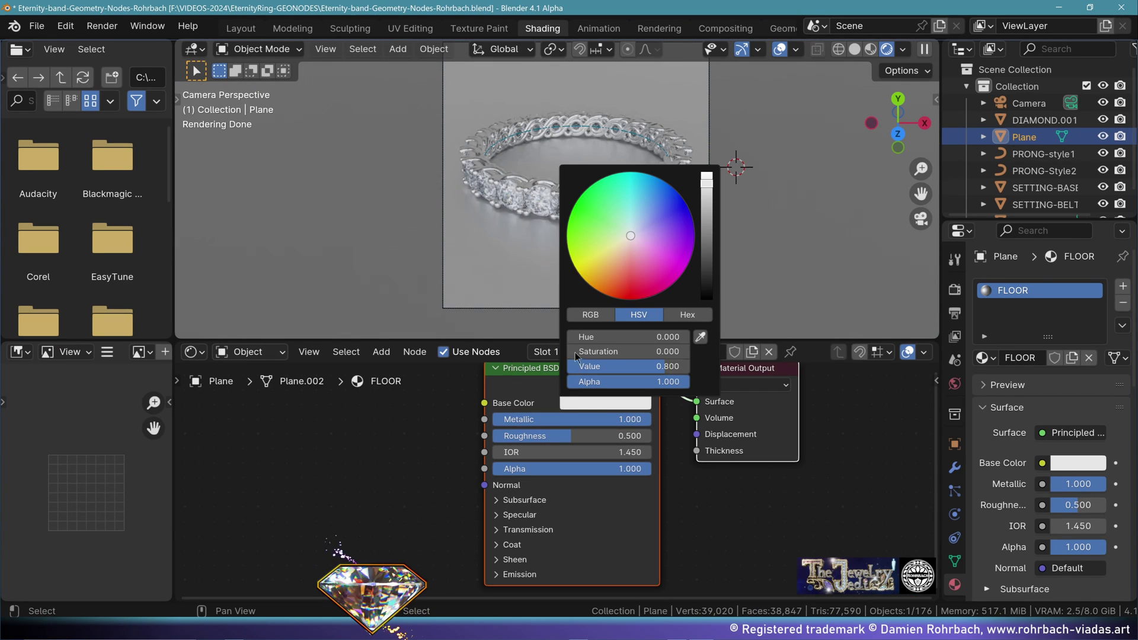
left_click(590, 316)
left_click_drag(614, 340, 614, 368)
type(".01")
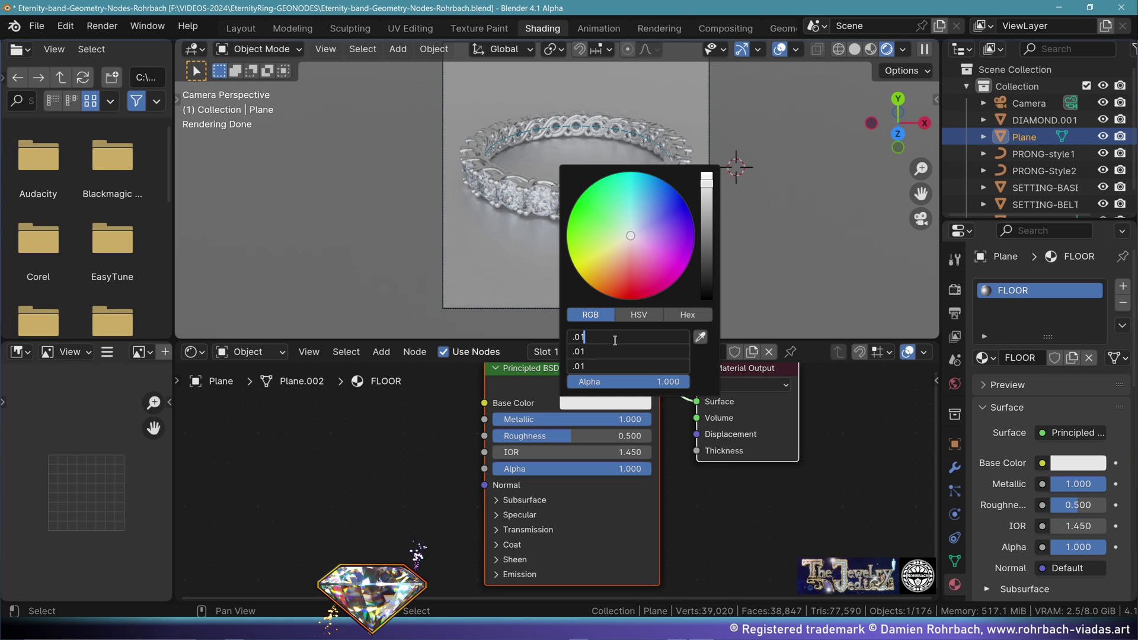
key("Return")
double_click(574, 436)
type(".3")
key("Return")
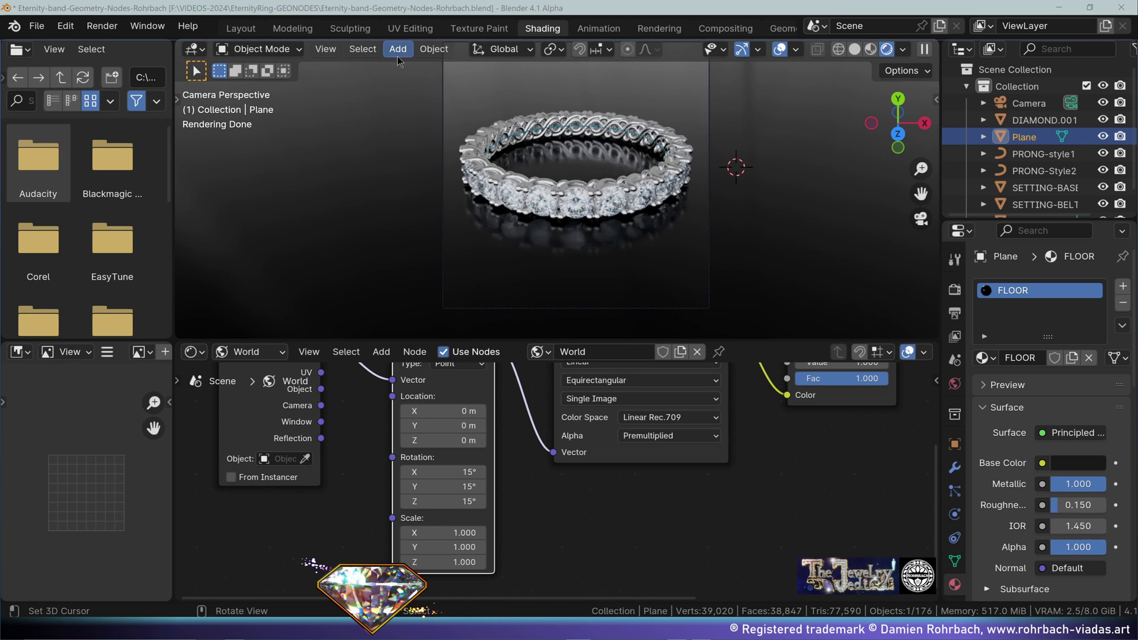
Add a point light and position it on the ring's negative X side, offset from the band in positive Y.
left_click(397, 51)
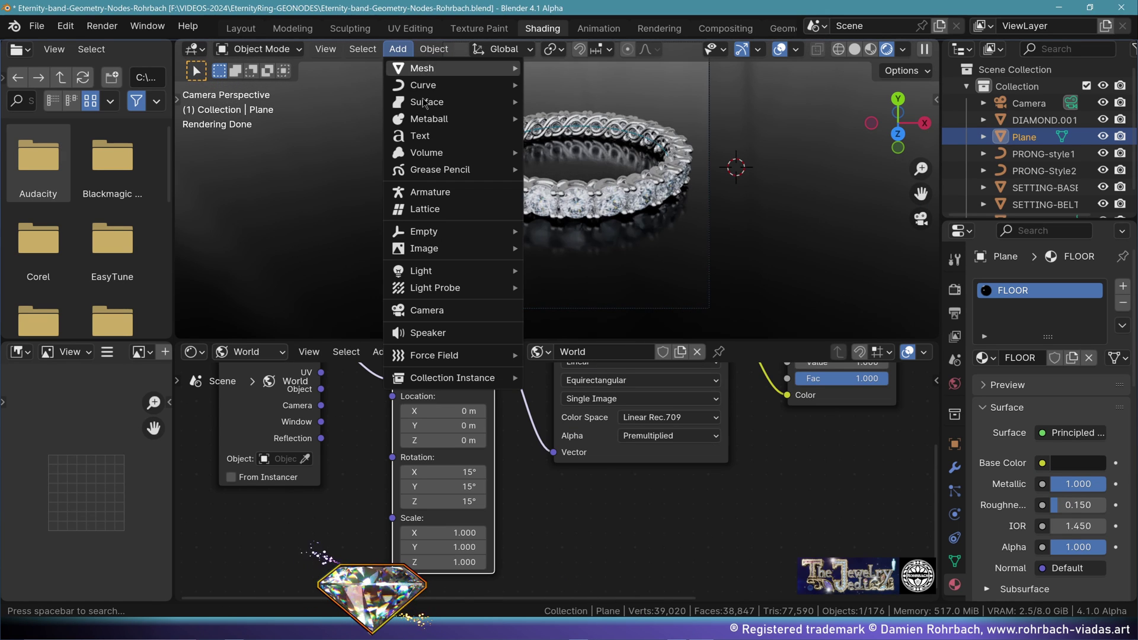
mouse_move(501, 256)
left_click(551, 271)
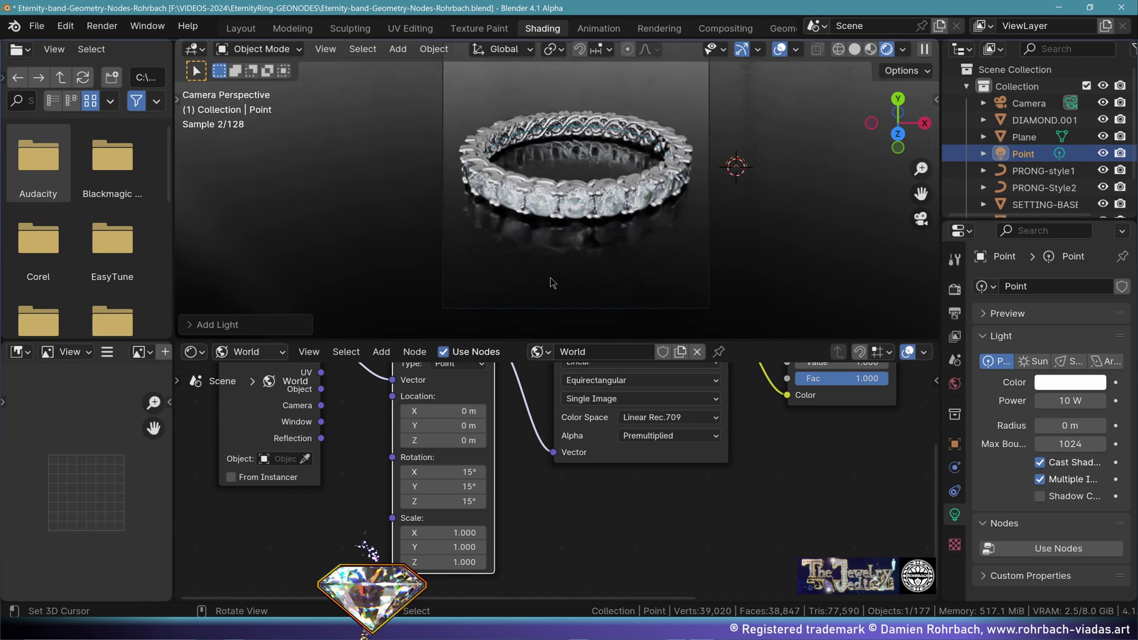
key("KP_3")
key("g")
left_click(659, 158)
key("KP_7")
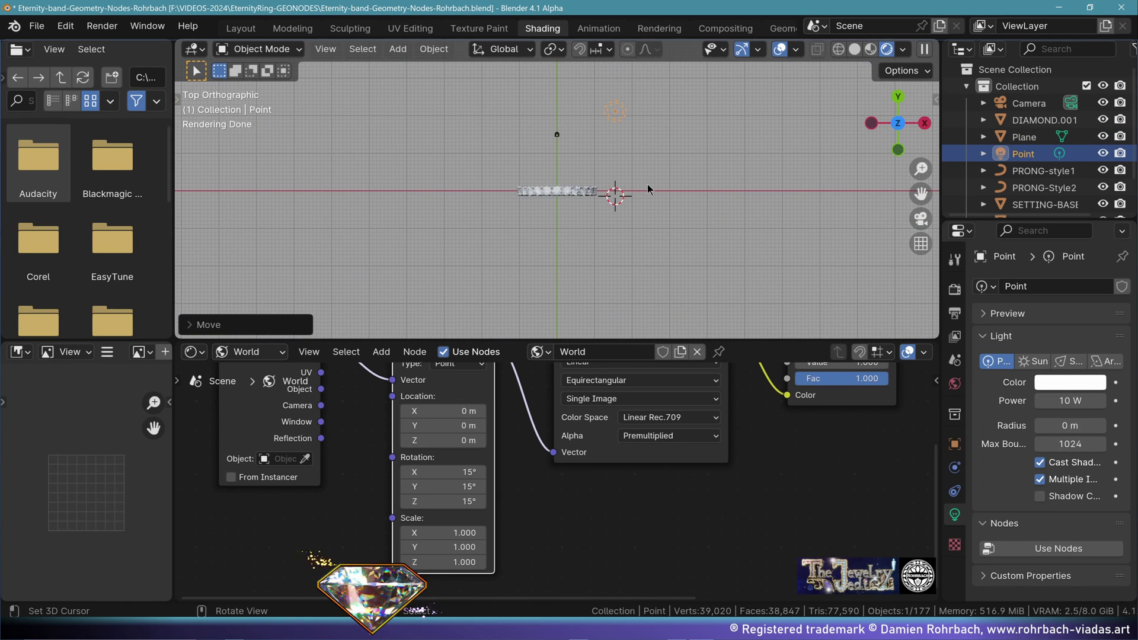
key("g")
left_click(476, 161)
Set the point light's Power to 8500 W.
left_click(1076, 403)
type("8")
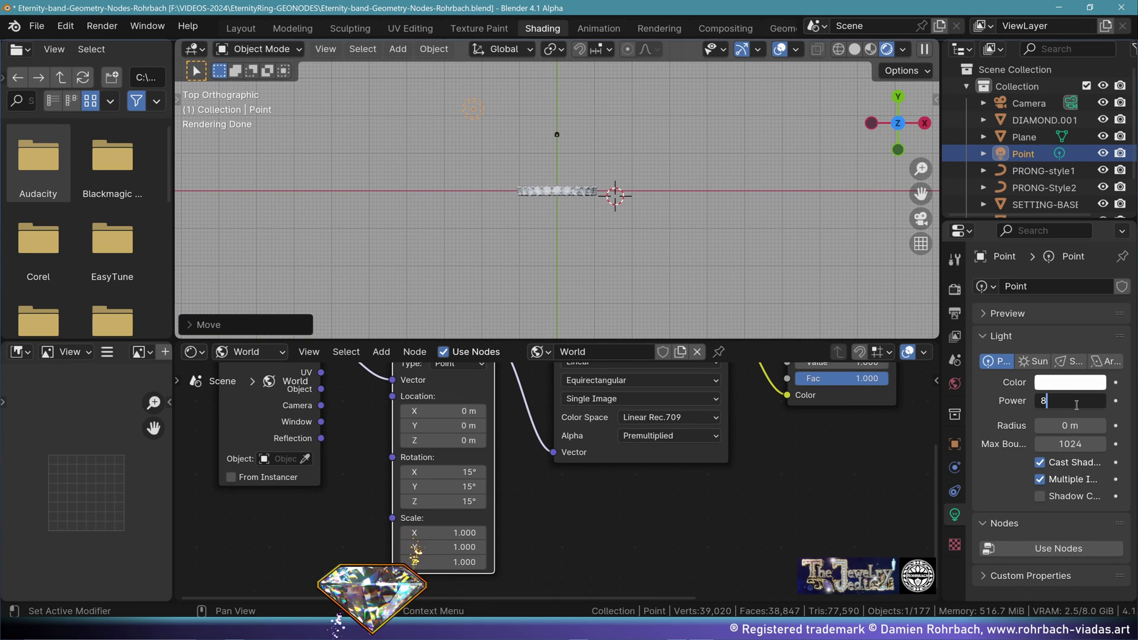
type("500")
key("Return")
Enable nodes for the point light, set its Emission Strength to 320, and open its Radius for editing from the camera view.
left_click(1054, 548)
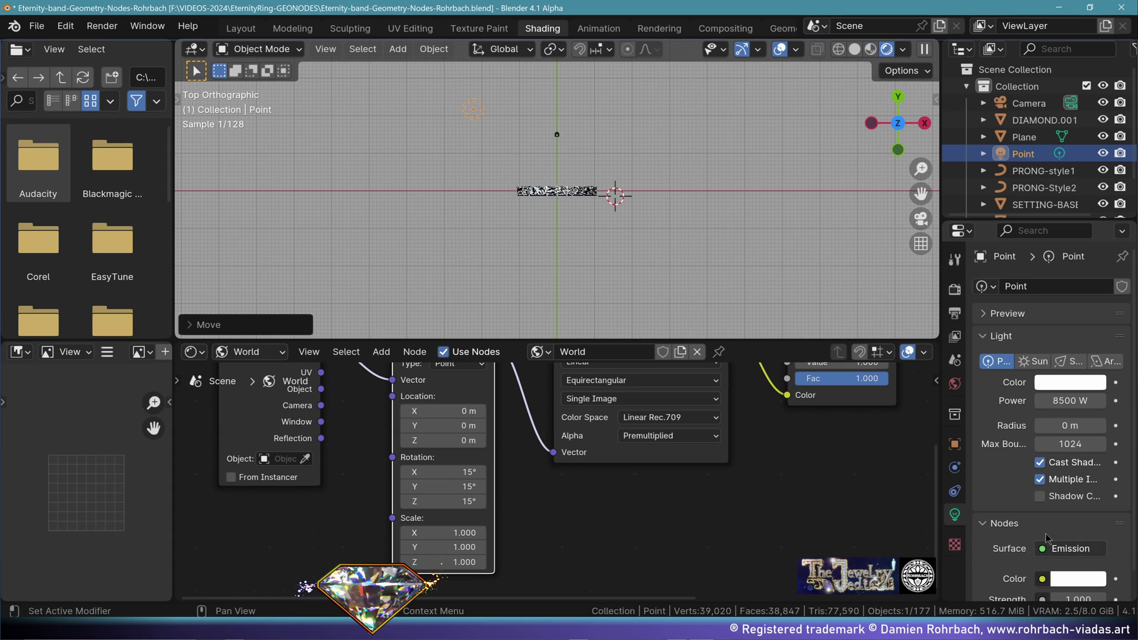
scroll(1054, 535, "down", 2)
left_click(1078, 562)
type("320")
key("Return")
key("KP_0")
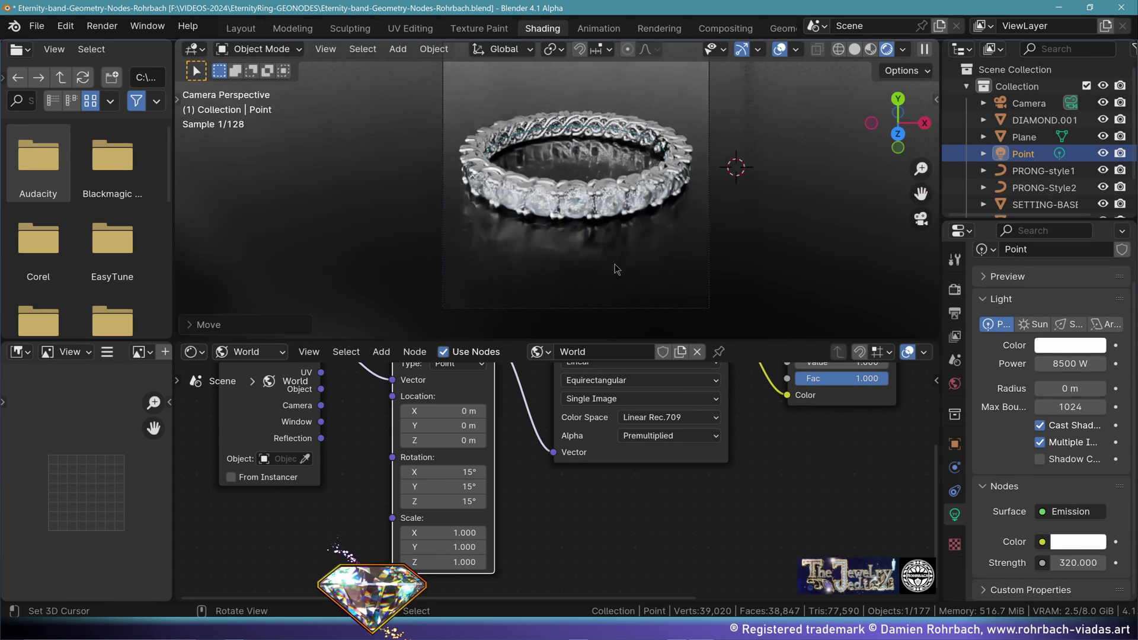
left_click(1081, 387)
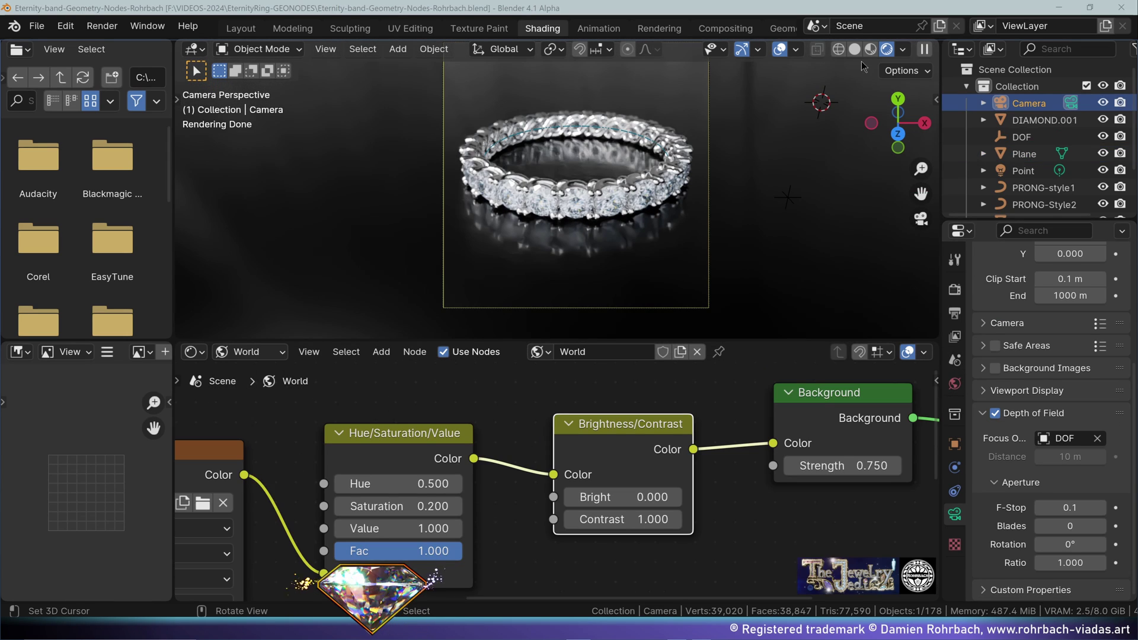
Switch the viewport to solid shading and set the render Max Samples to 600.
left_click(854, 48)
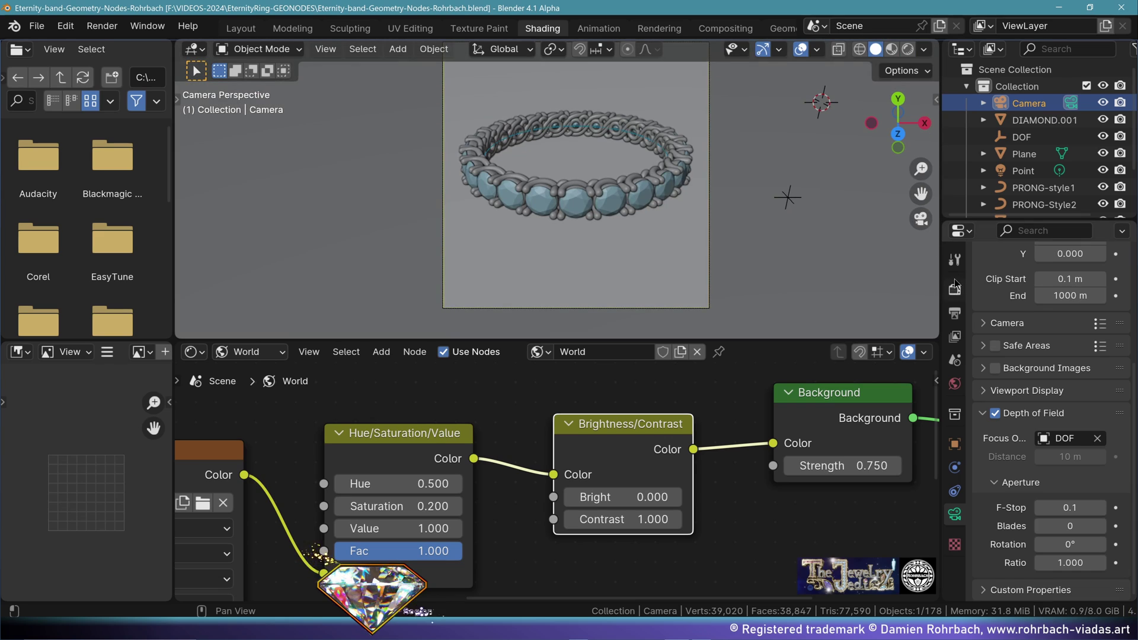
left_click(954, 289)
scroll(1061, 415, "up", 4)
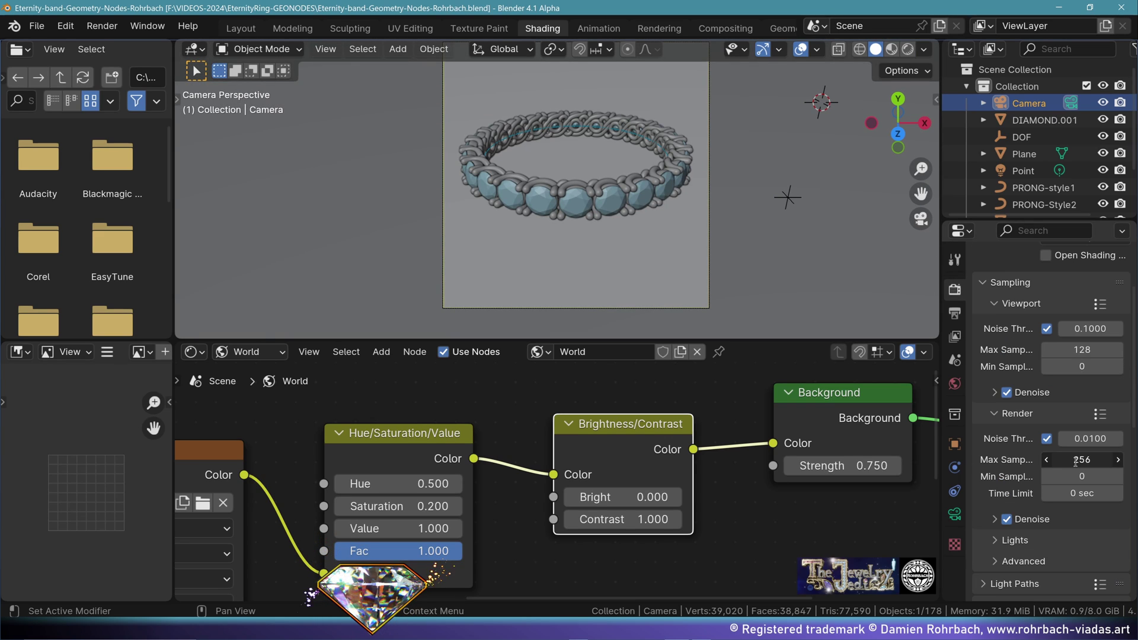
left_click(1076, 461)
type("600")
key("Return")
Change the final render Denoiser to OpenImageDenoise.
scroll(1060, 414, "down", 5)
left_click(994, 372)
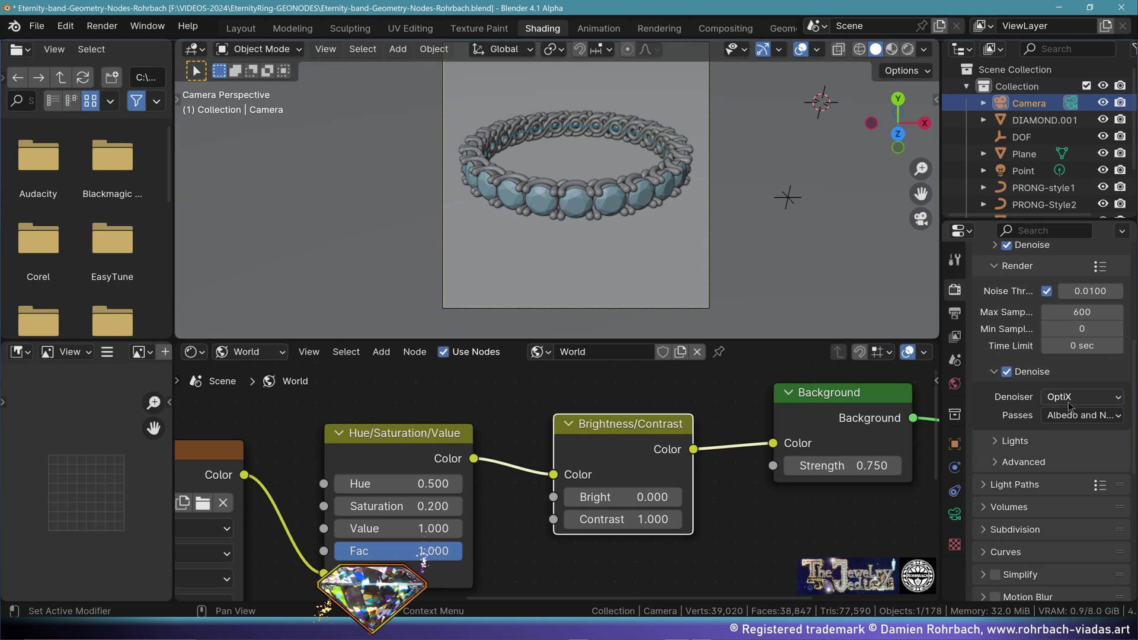
left_click(1068, 397)
left_click(1042, 434)
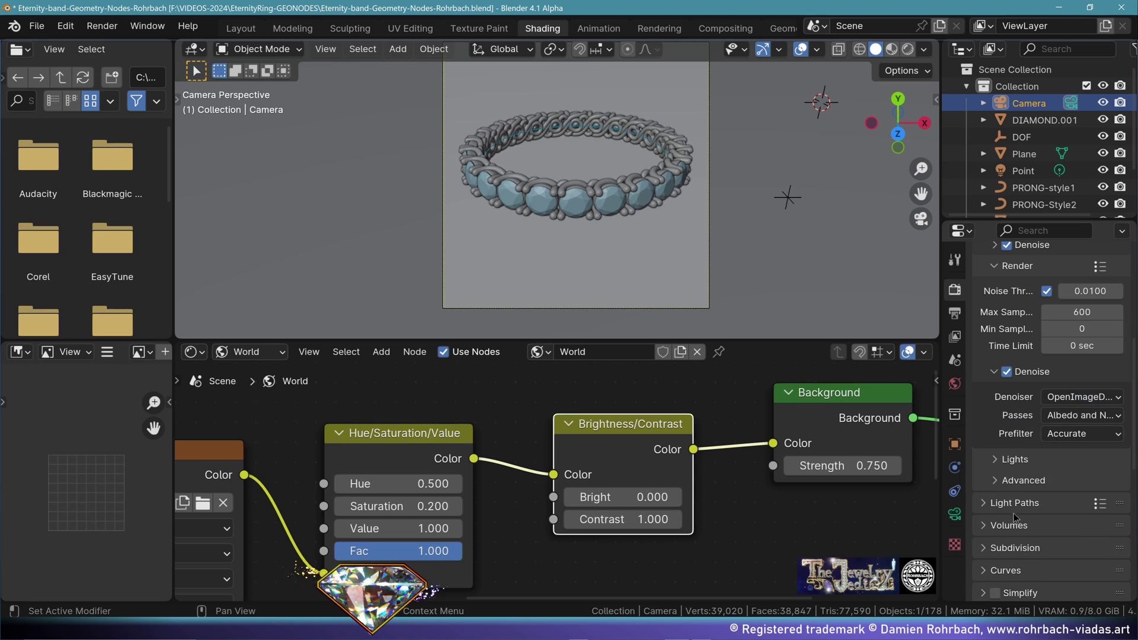
Expand the render Performance settings and examine the threads, tiling and persistent data options.
scroll(1037, 493, "down", 10)
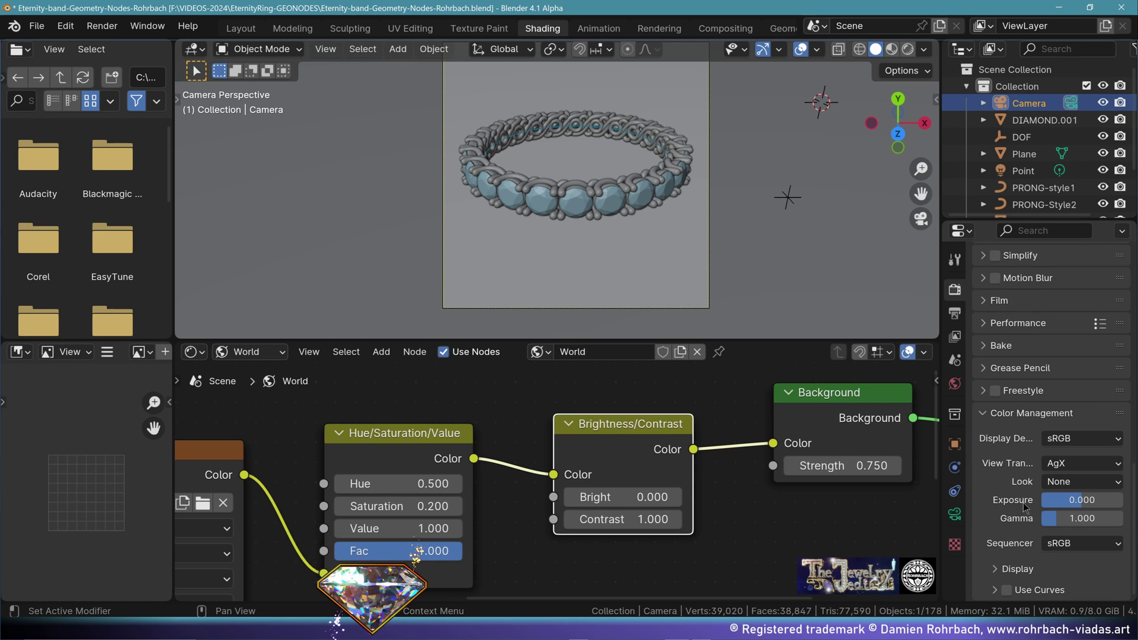
left_click(1007, 323)
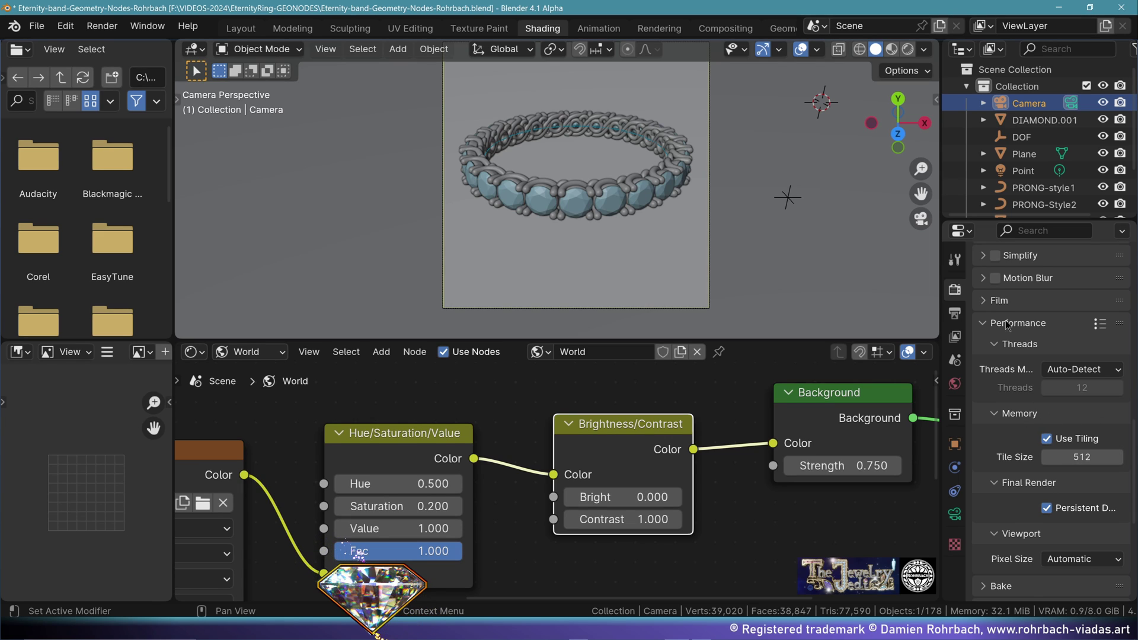
scroll(984, 379, "up", 15)
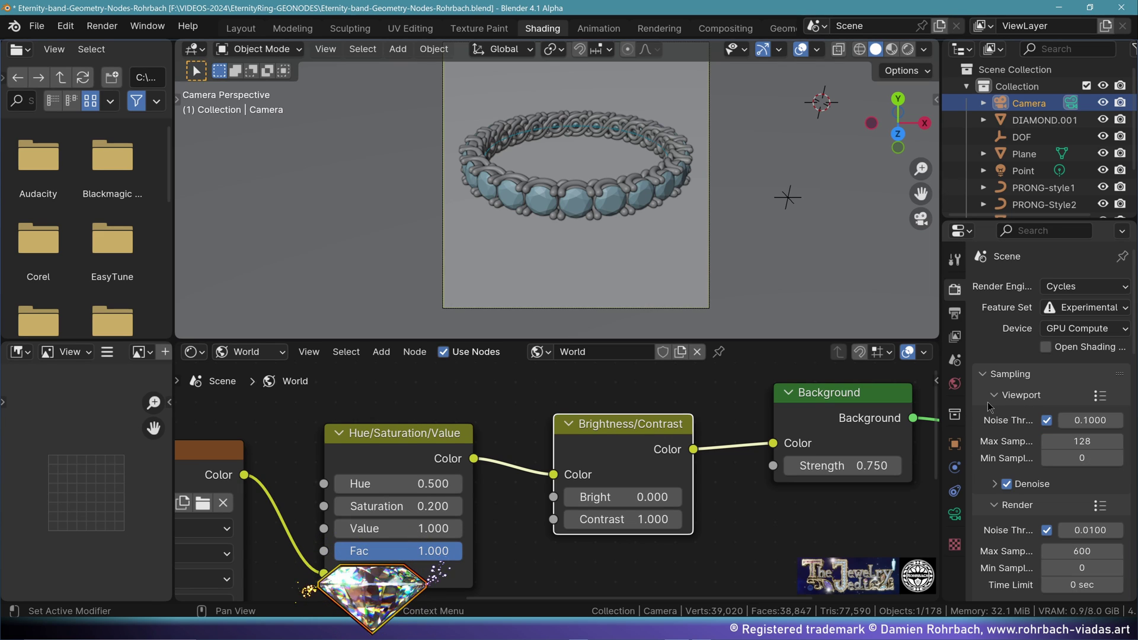
Render the final image of the eternity band from the camera and maximize the render window.
key("F12")
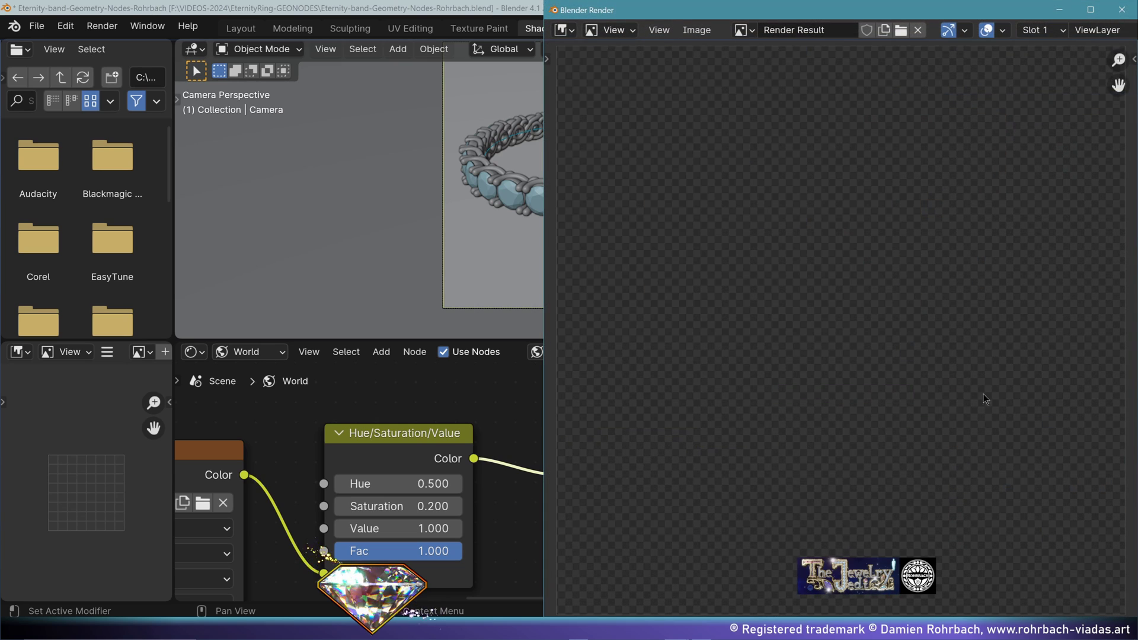
double_click(789, 2)
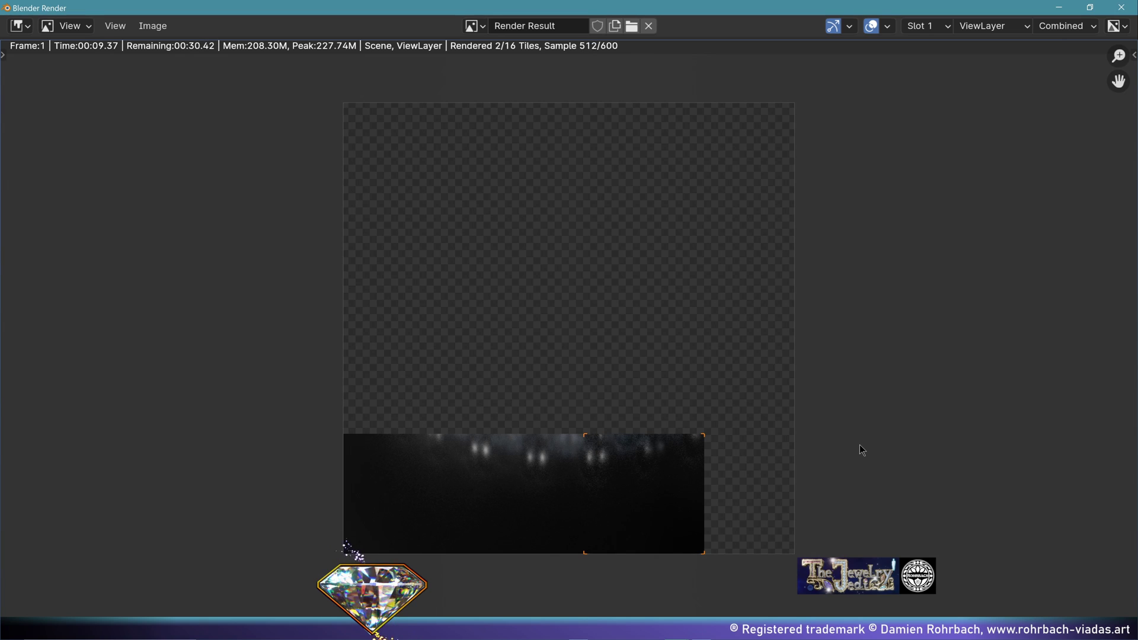
Start saving the finished render as a PNG image, with Color set to RGB and Compression at 0%.
left_click(153, 25)
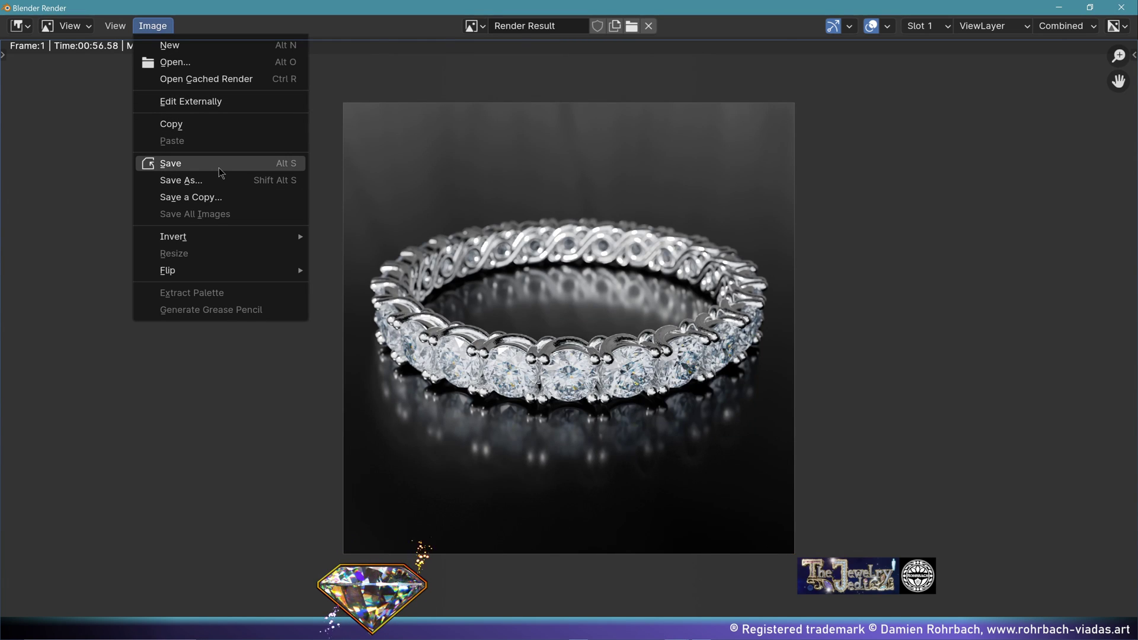
left_click(217, 168)
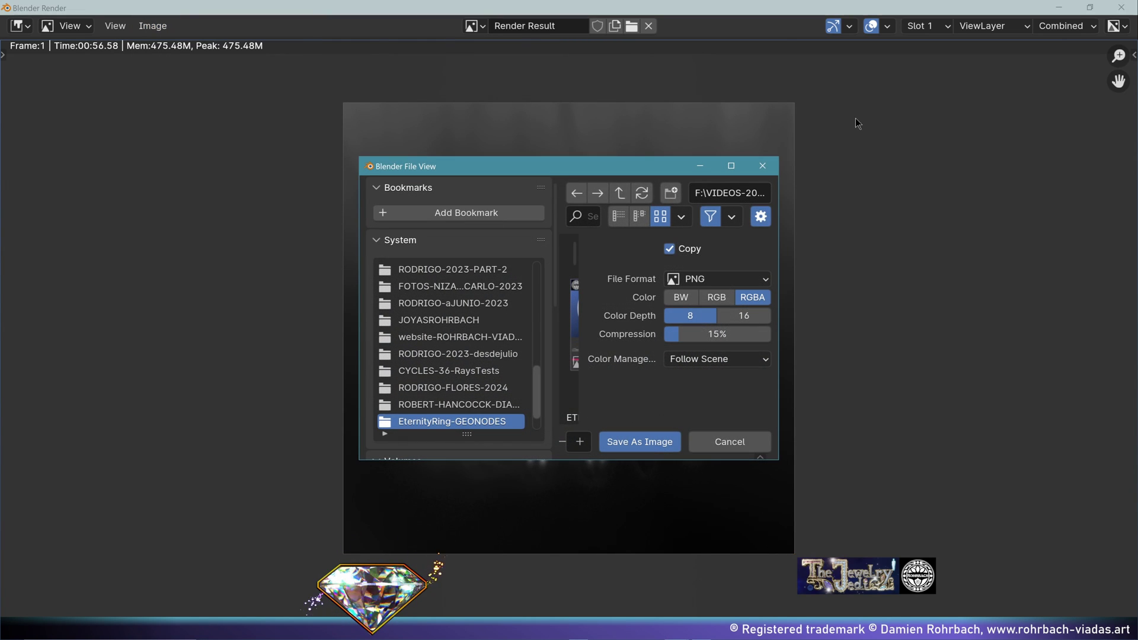
left_click(731, 167)
left_click(1074, 117)
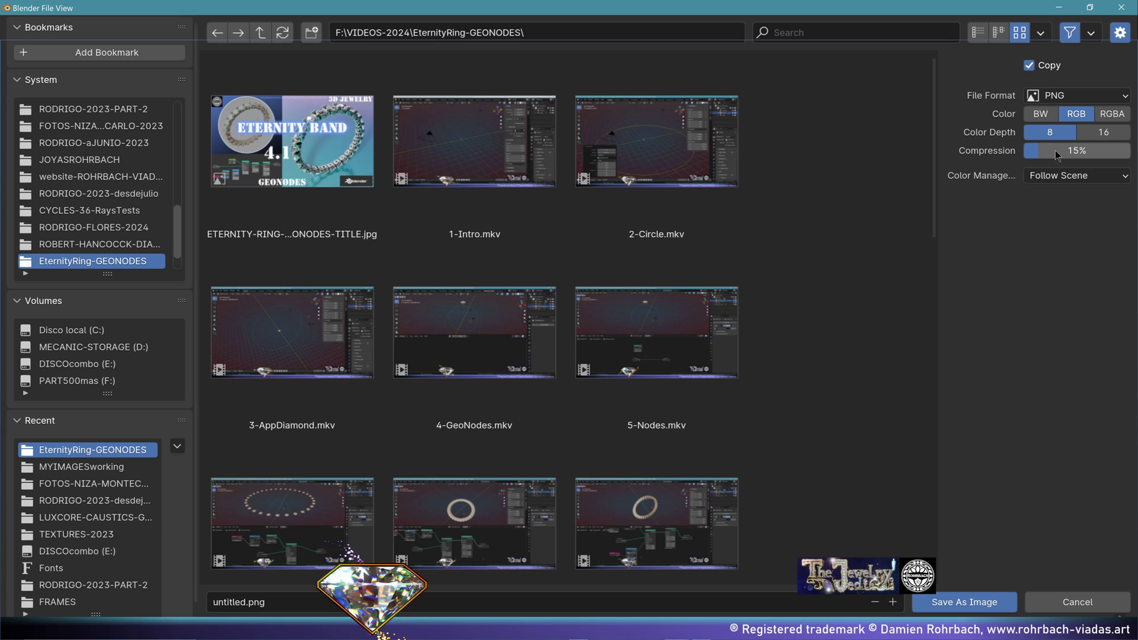
left_click_drag(1061, 150, 1005, 178)
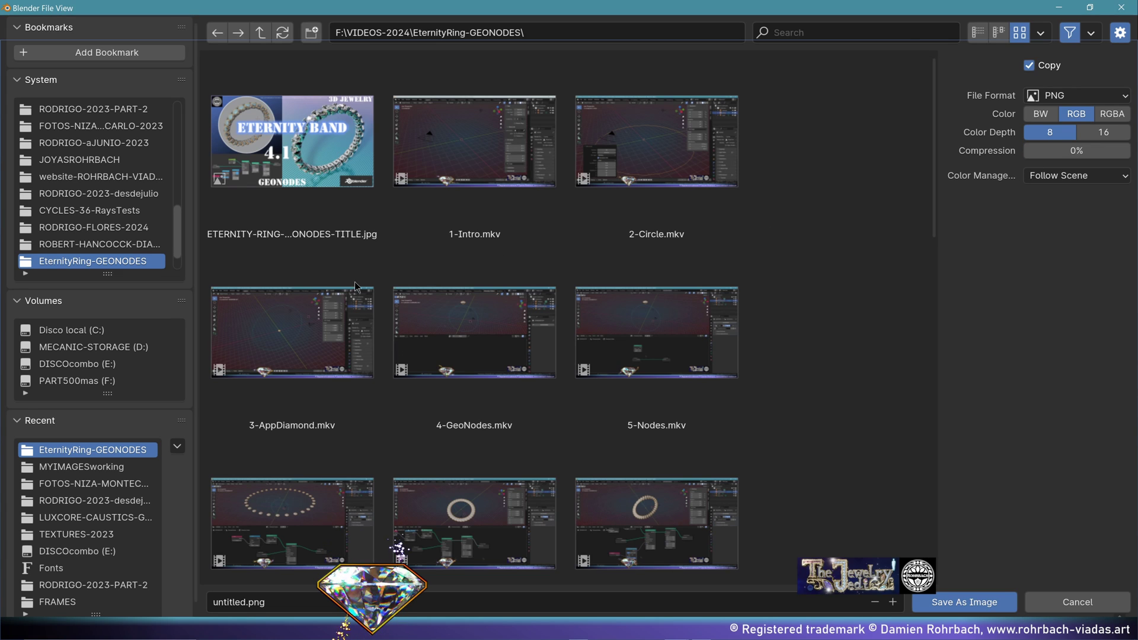
Name the image file ETERNITY-BAND-RENDER and save it in the EternityRing-GEONODES folder.
left_click(268, 605)
type("ETERNITY-BAND-RENDER")
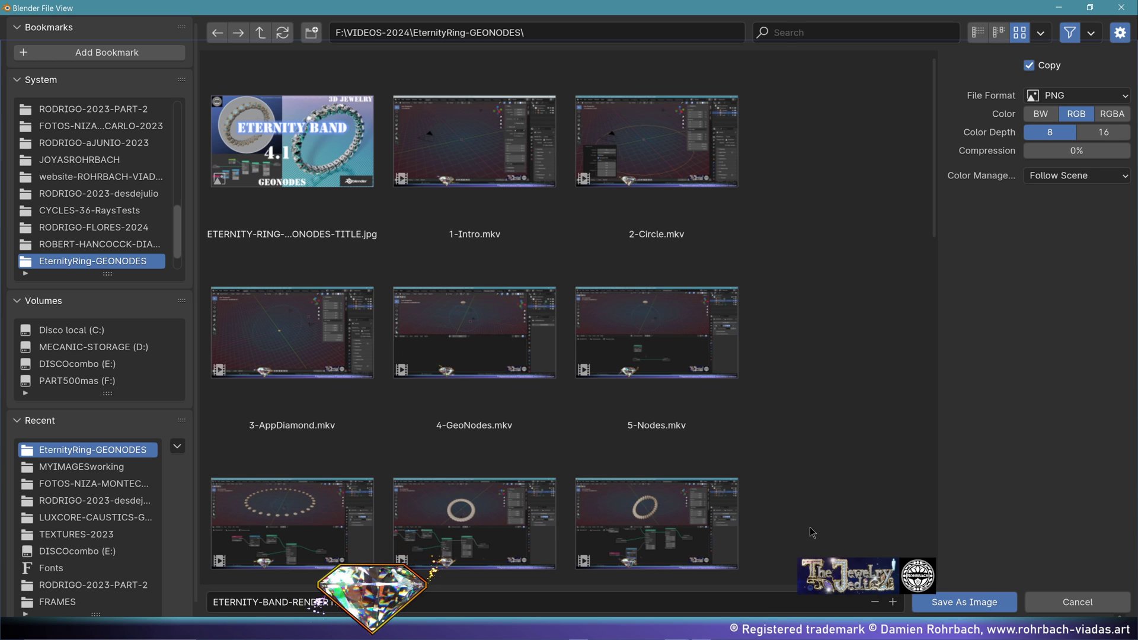
key("Return")
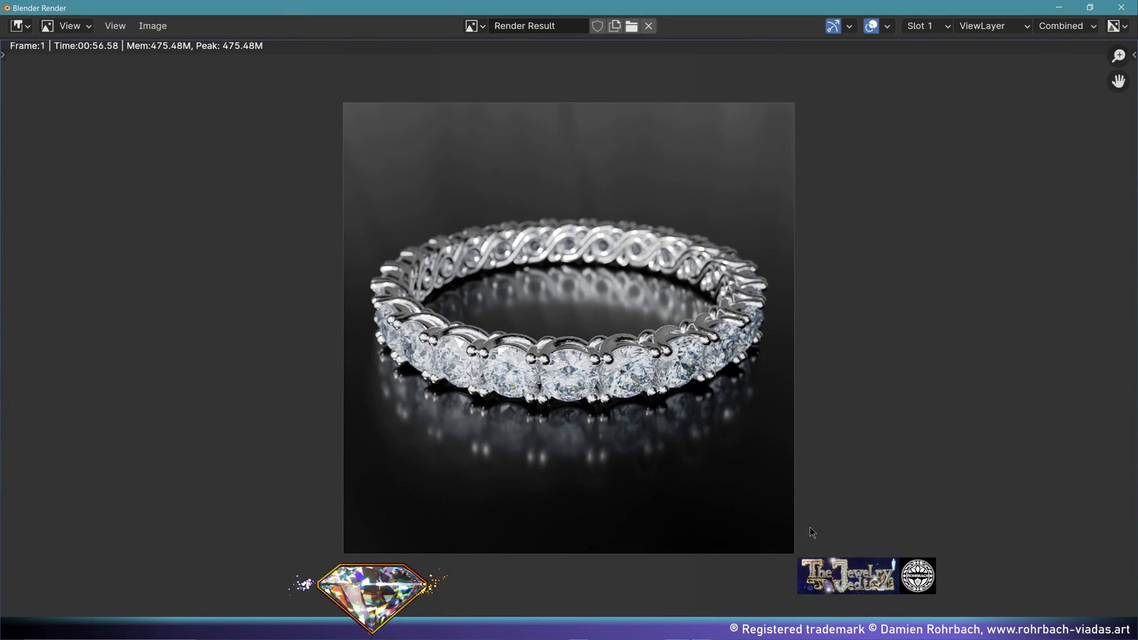